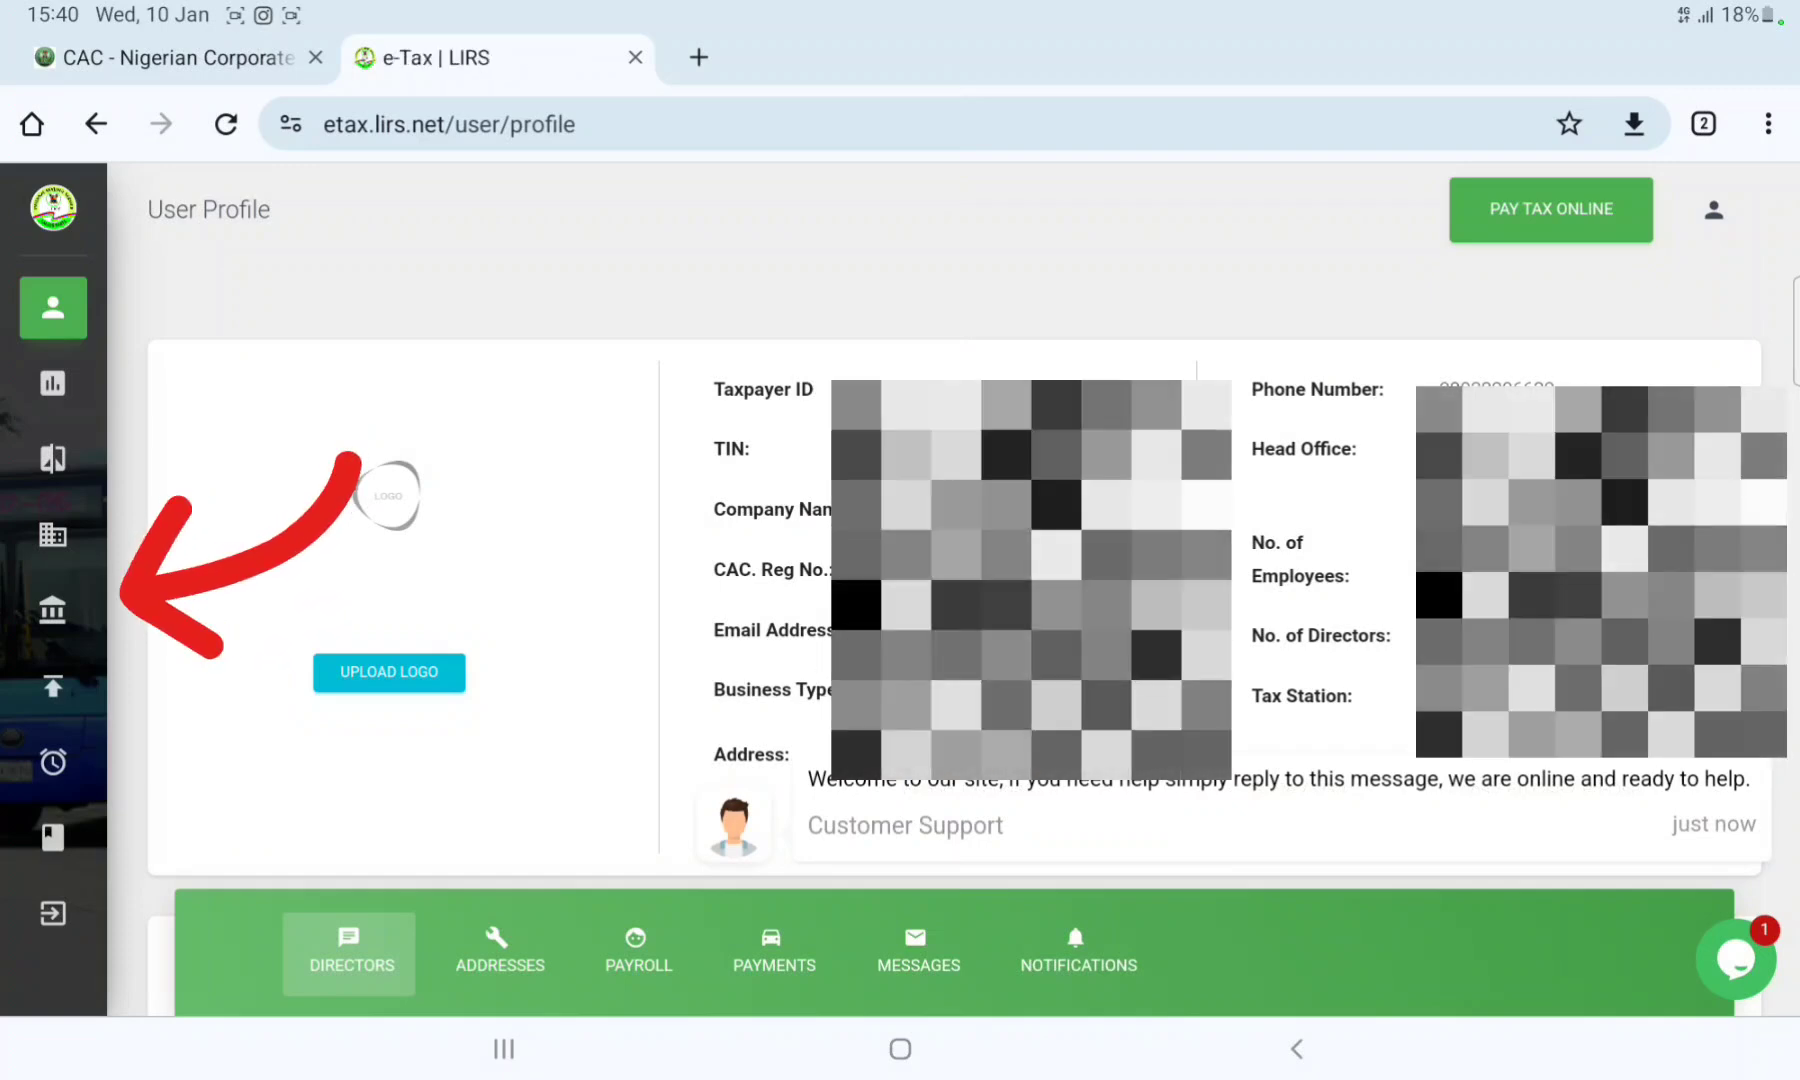
# Open the Generate/Pay Bill form from the payments section and dismiss the customer support message
pyautogui.click(48, 609)
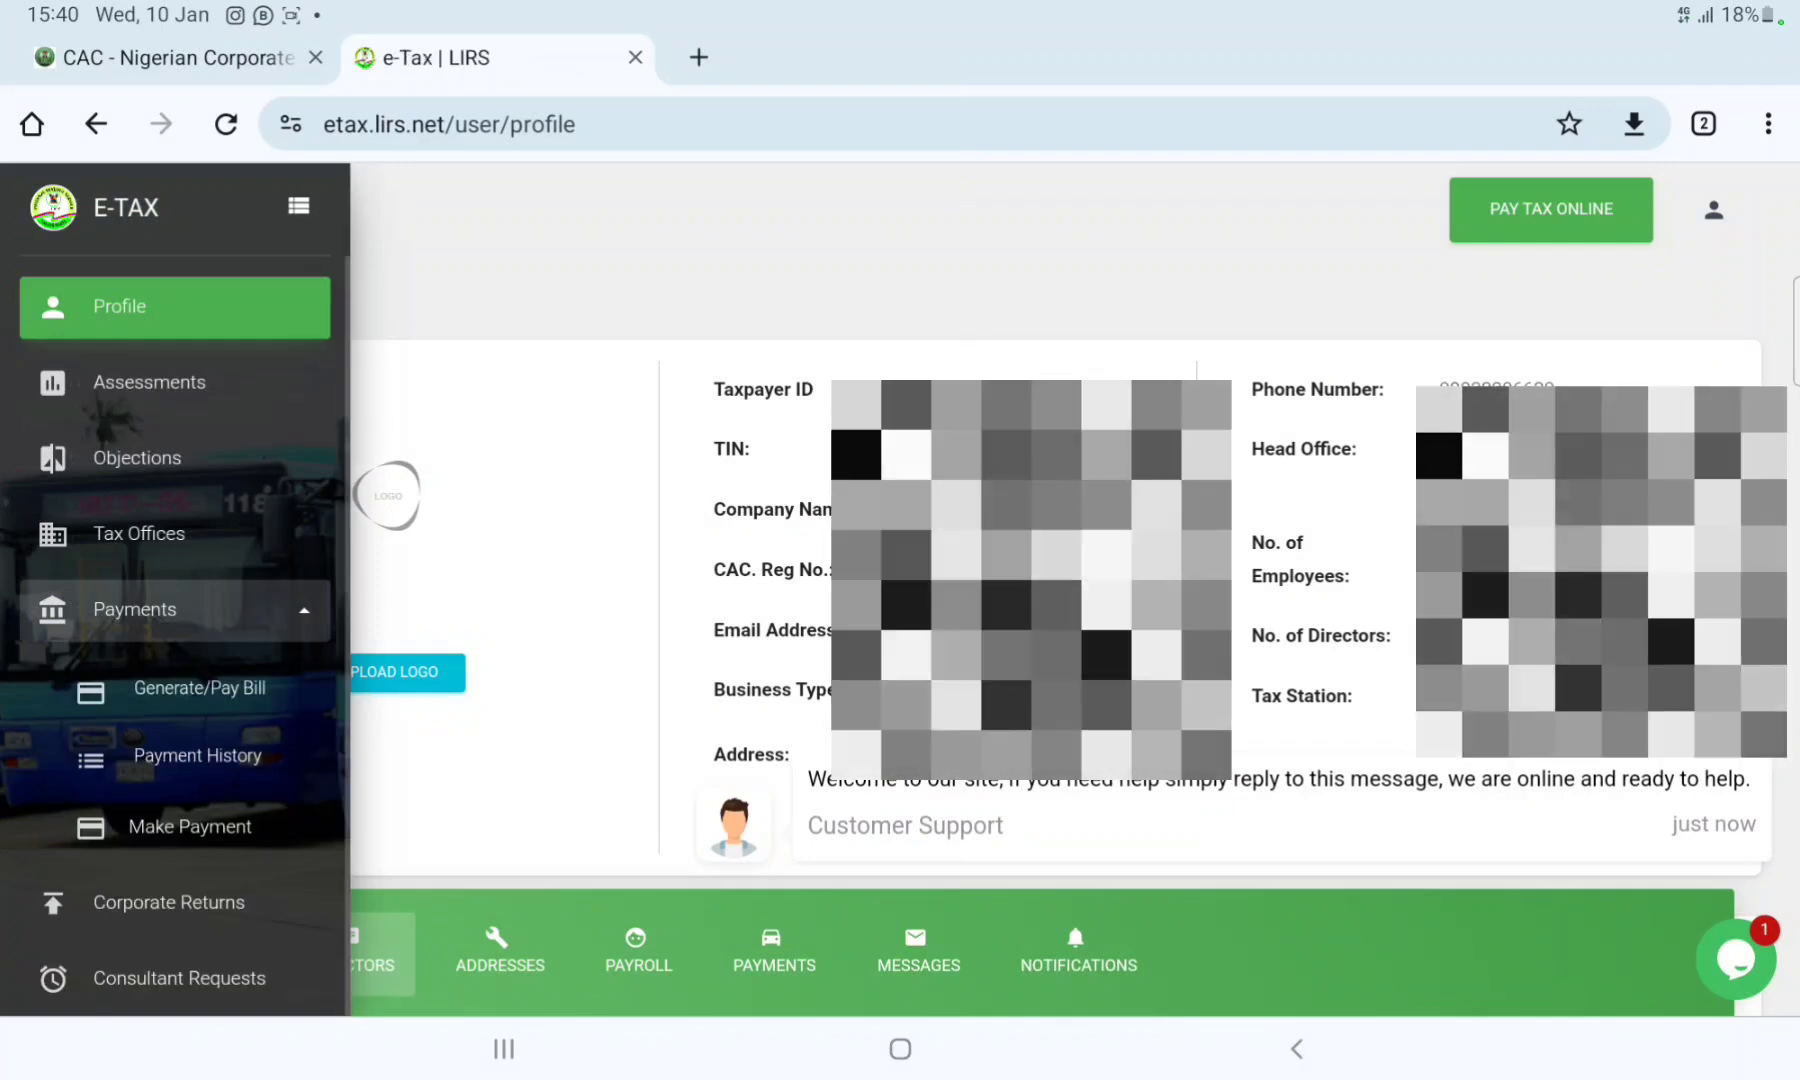
pyautogui.click(199, 689)
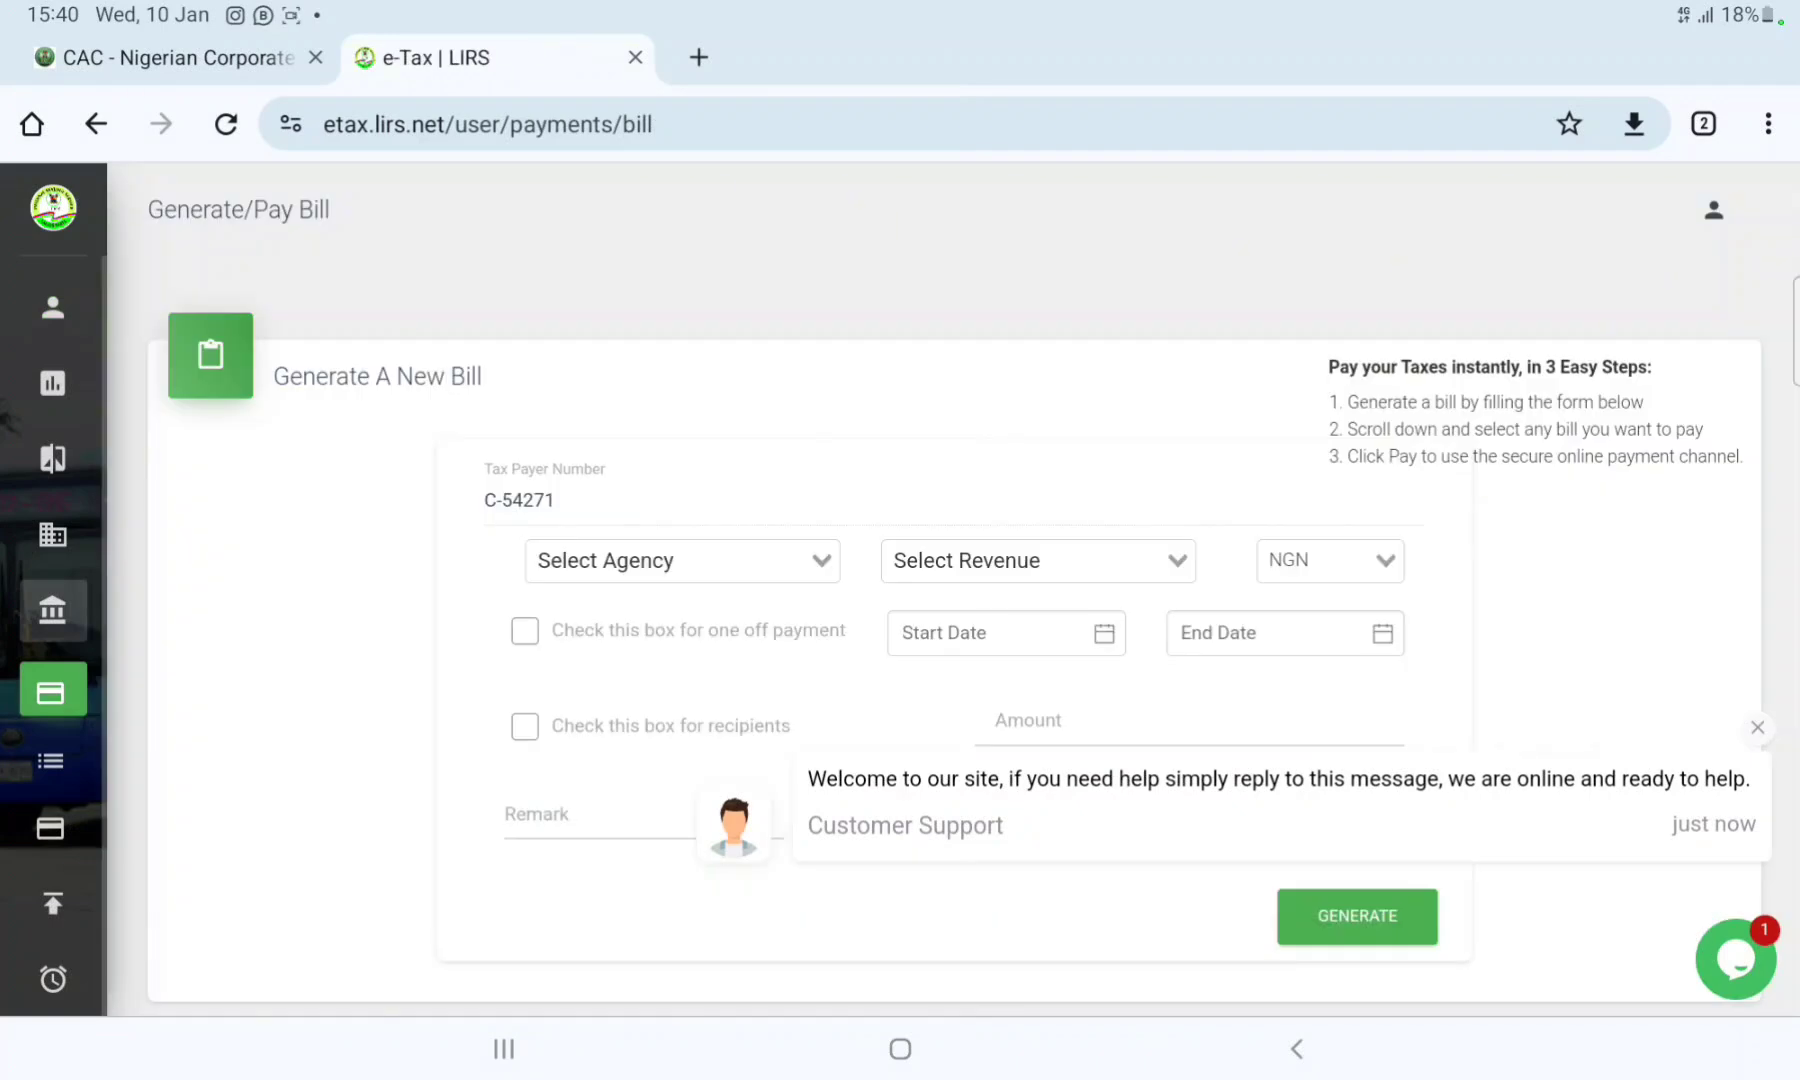
pyautogui.click(1757, 727)
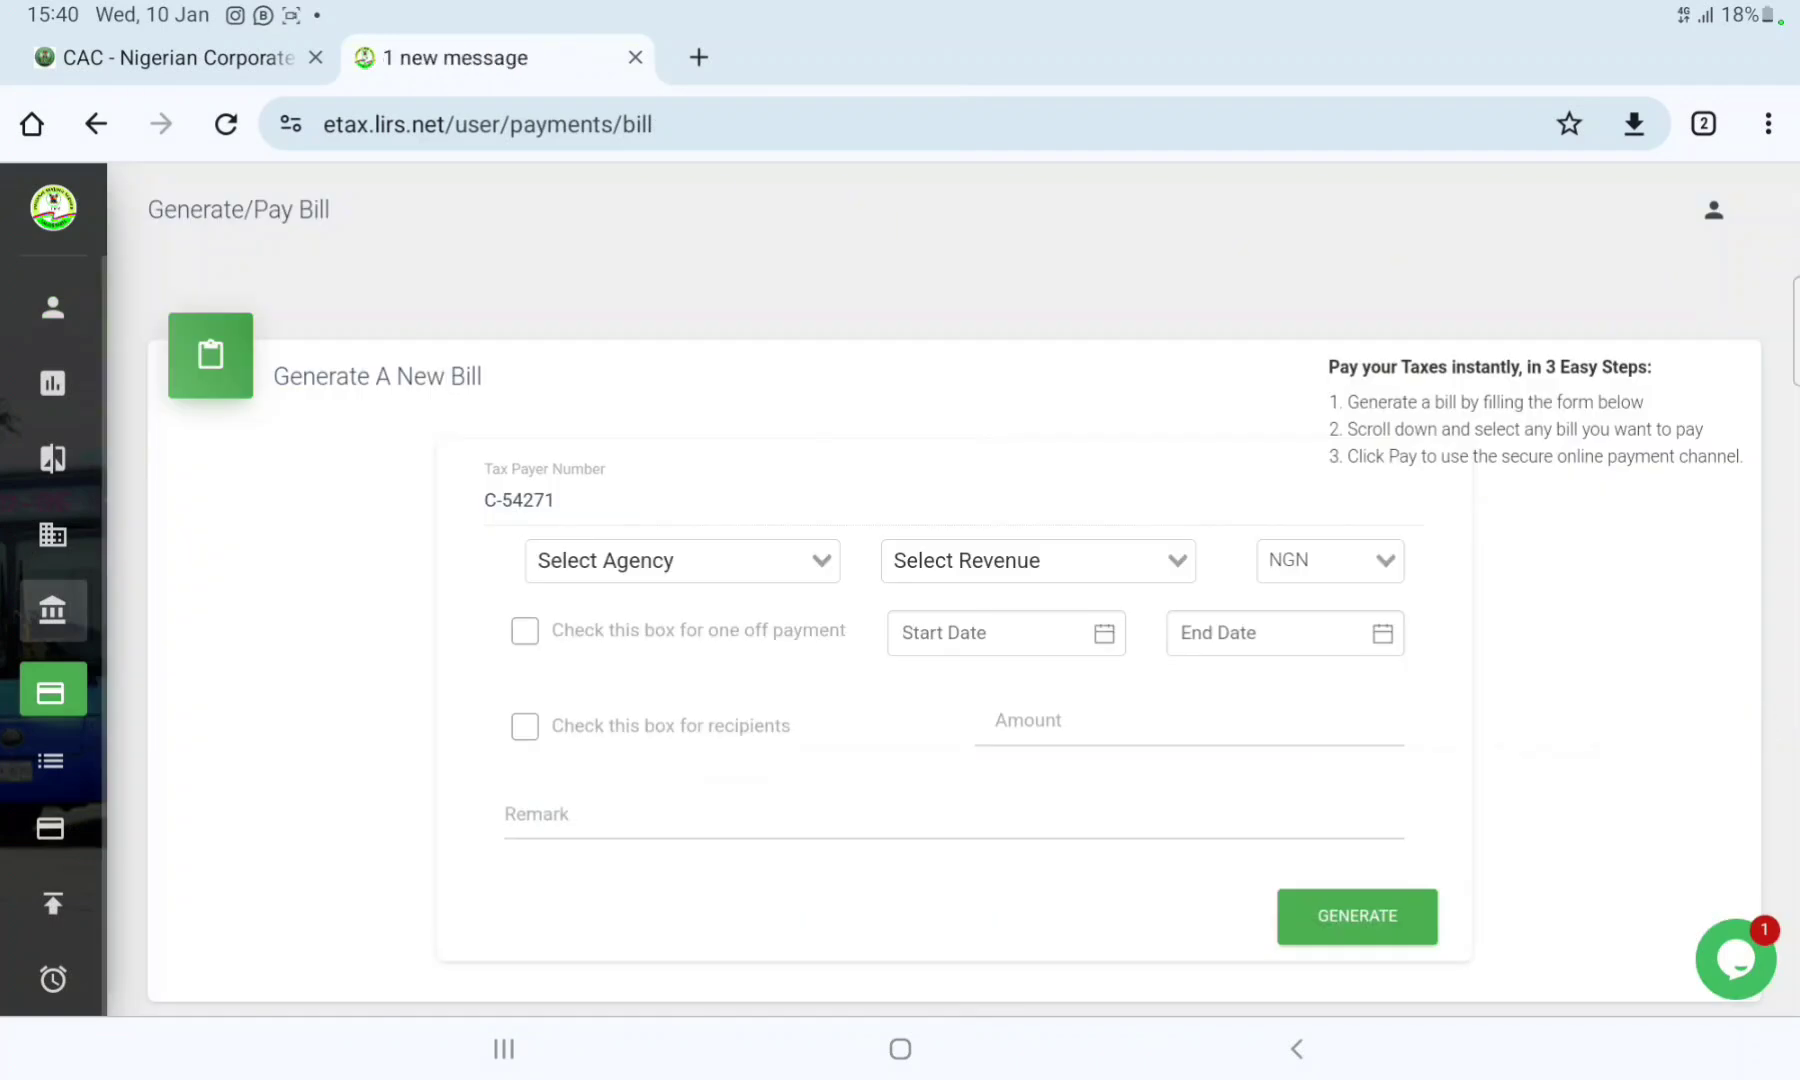
# Select Agege Main Market - 13544 as the agency for the new bill
pyautogui.click(787, 553)
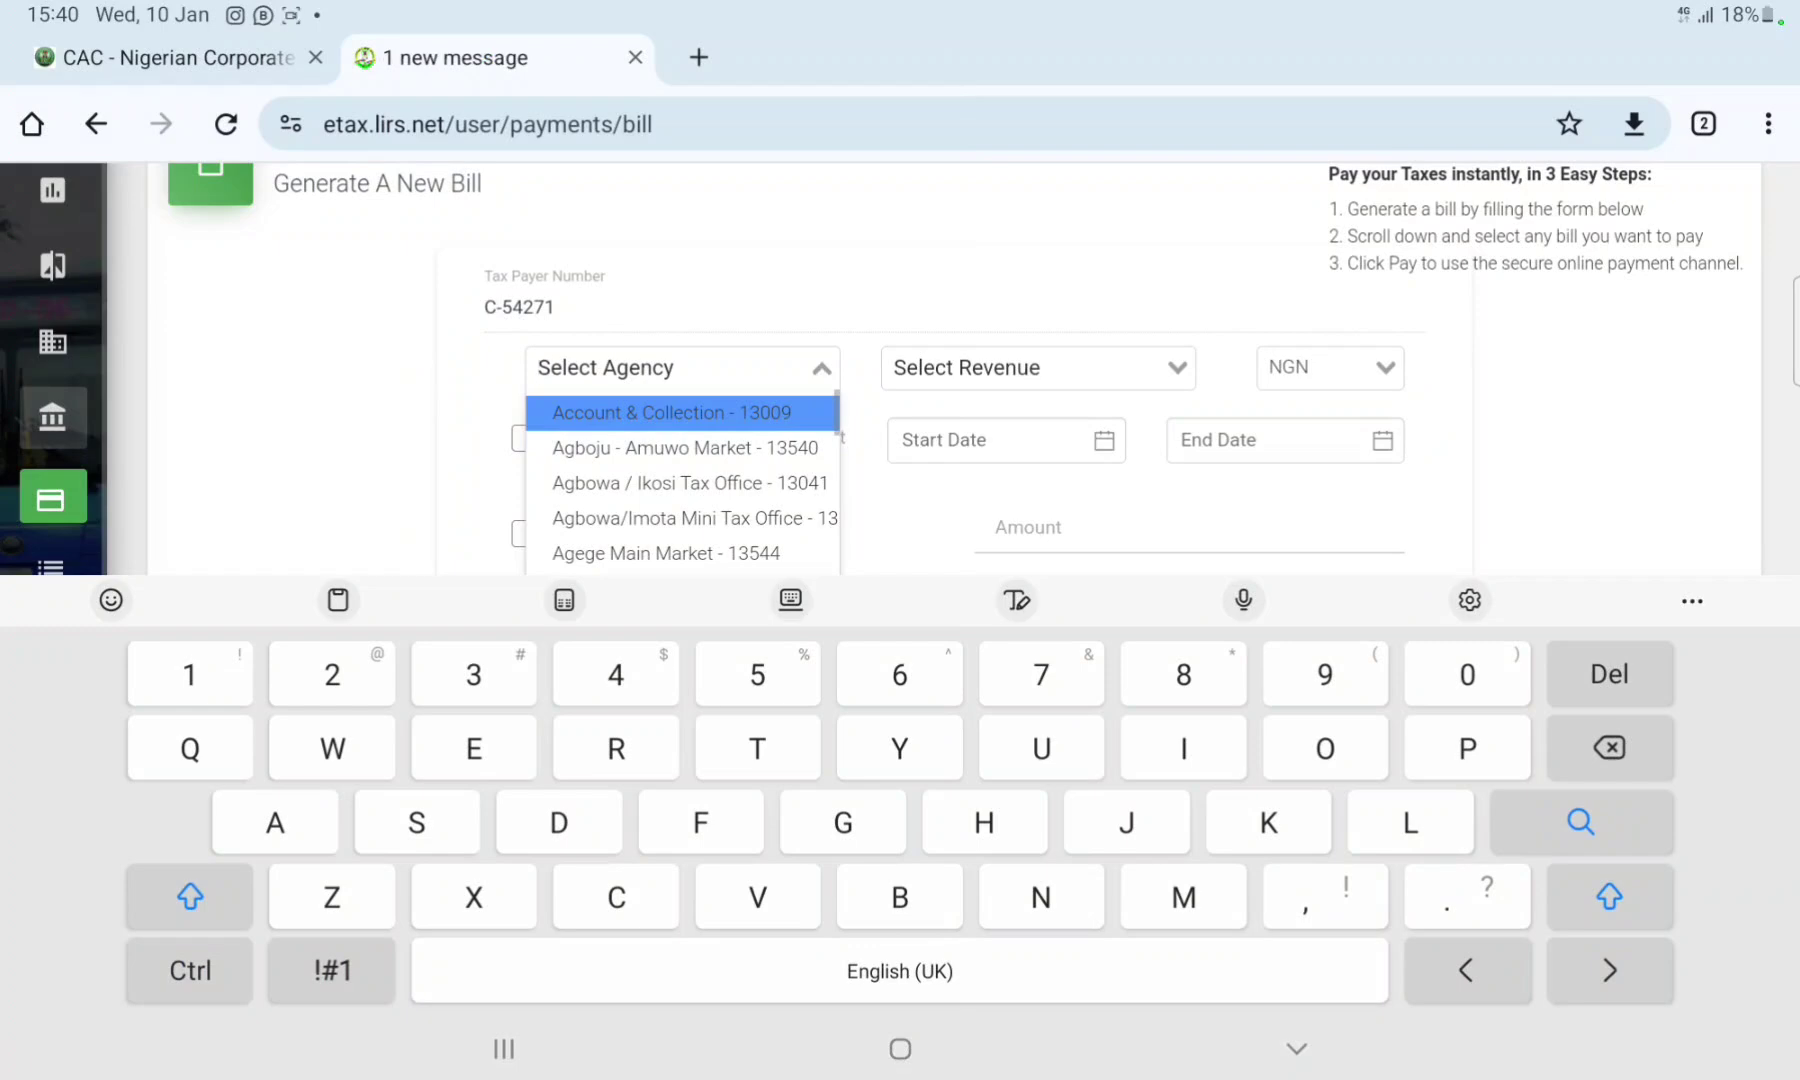
pyautogui.scroll(-3, 682, 480)
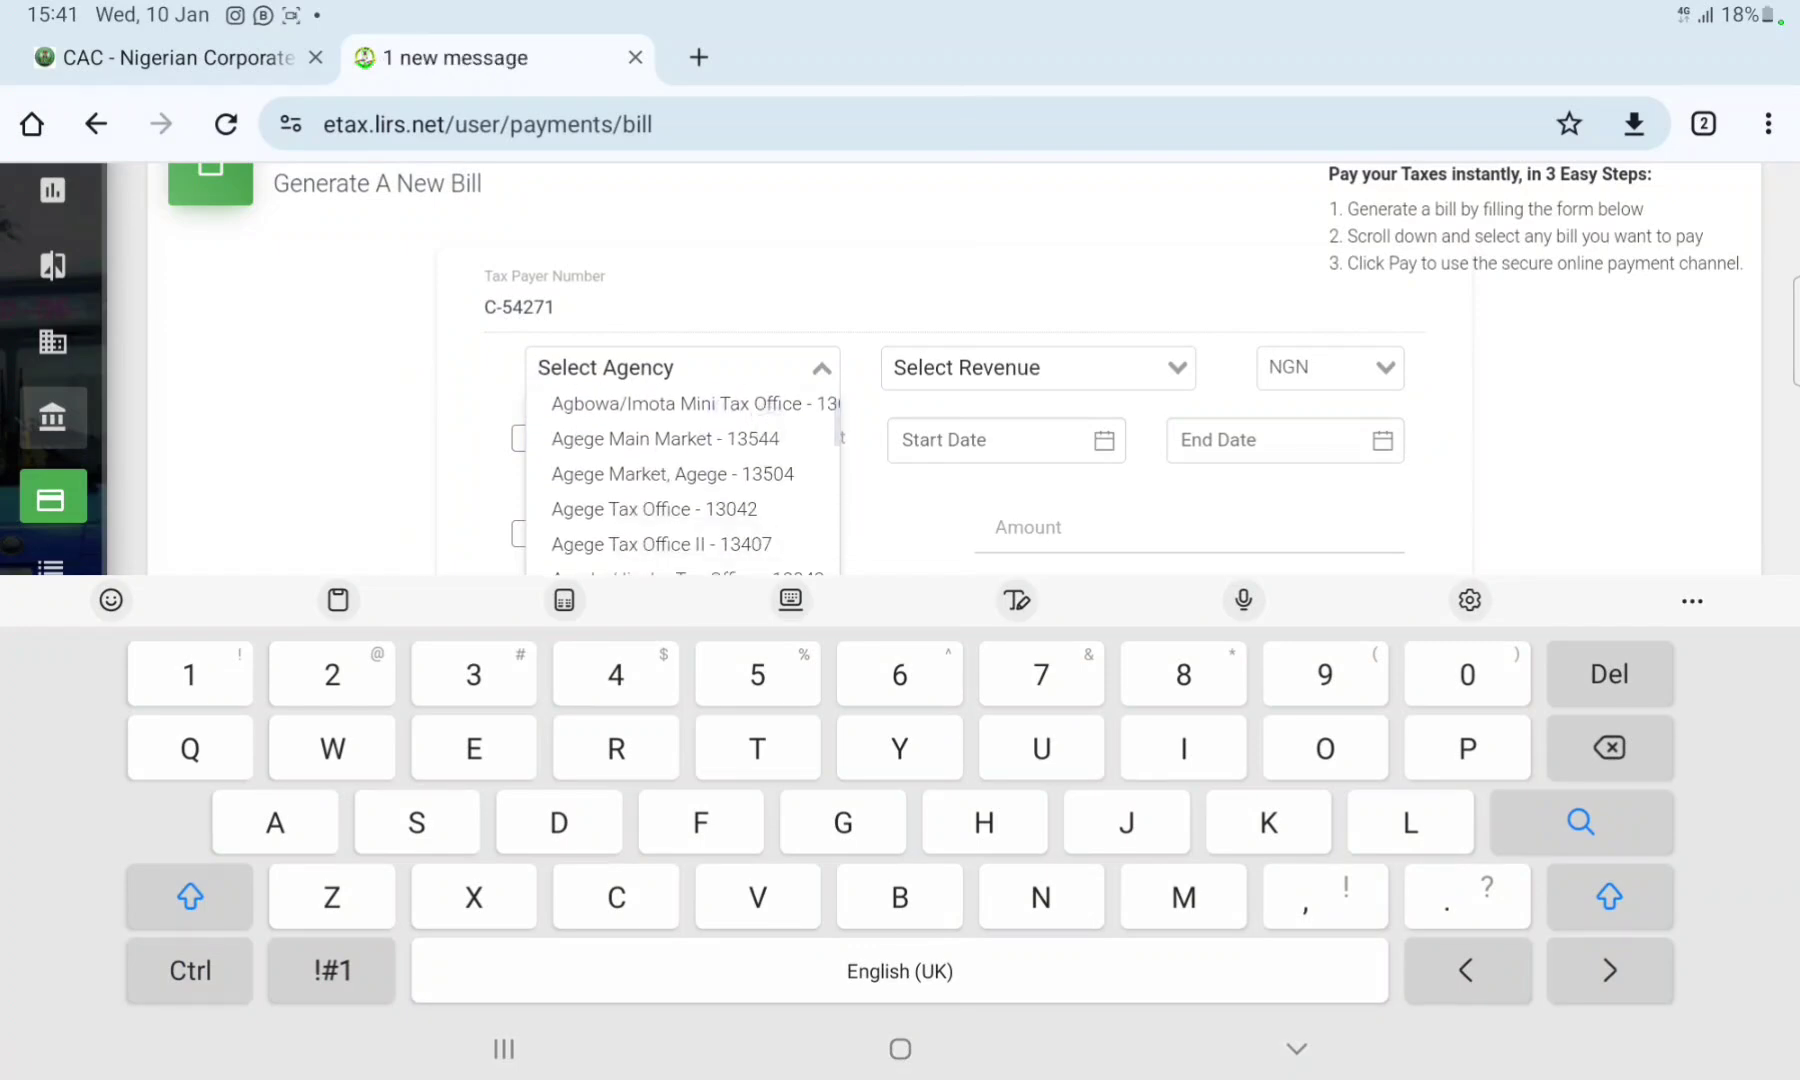
pyautogui.click(665, 438)
# Select Development Levy - 32114 as the revenue and keep NGN as the bill's currency
pyautogui.click(1000, 367)
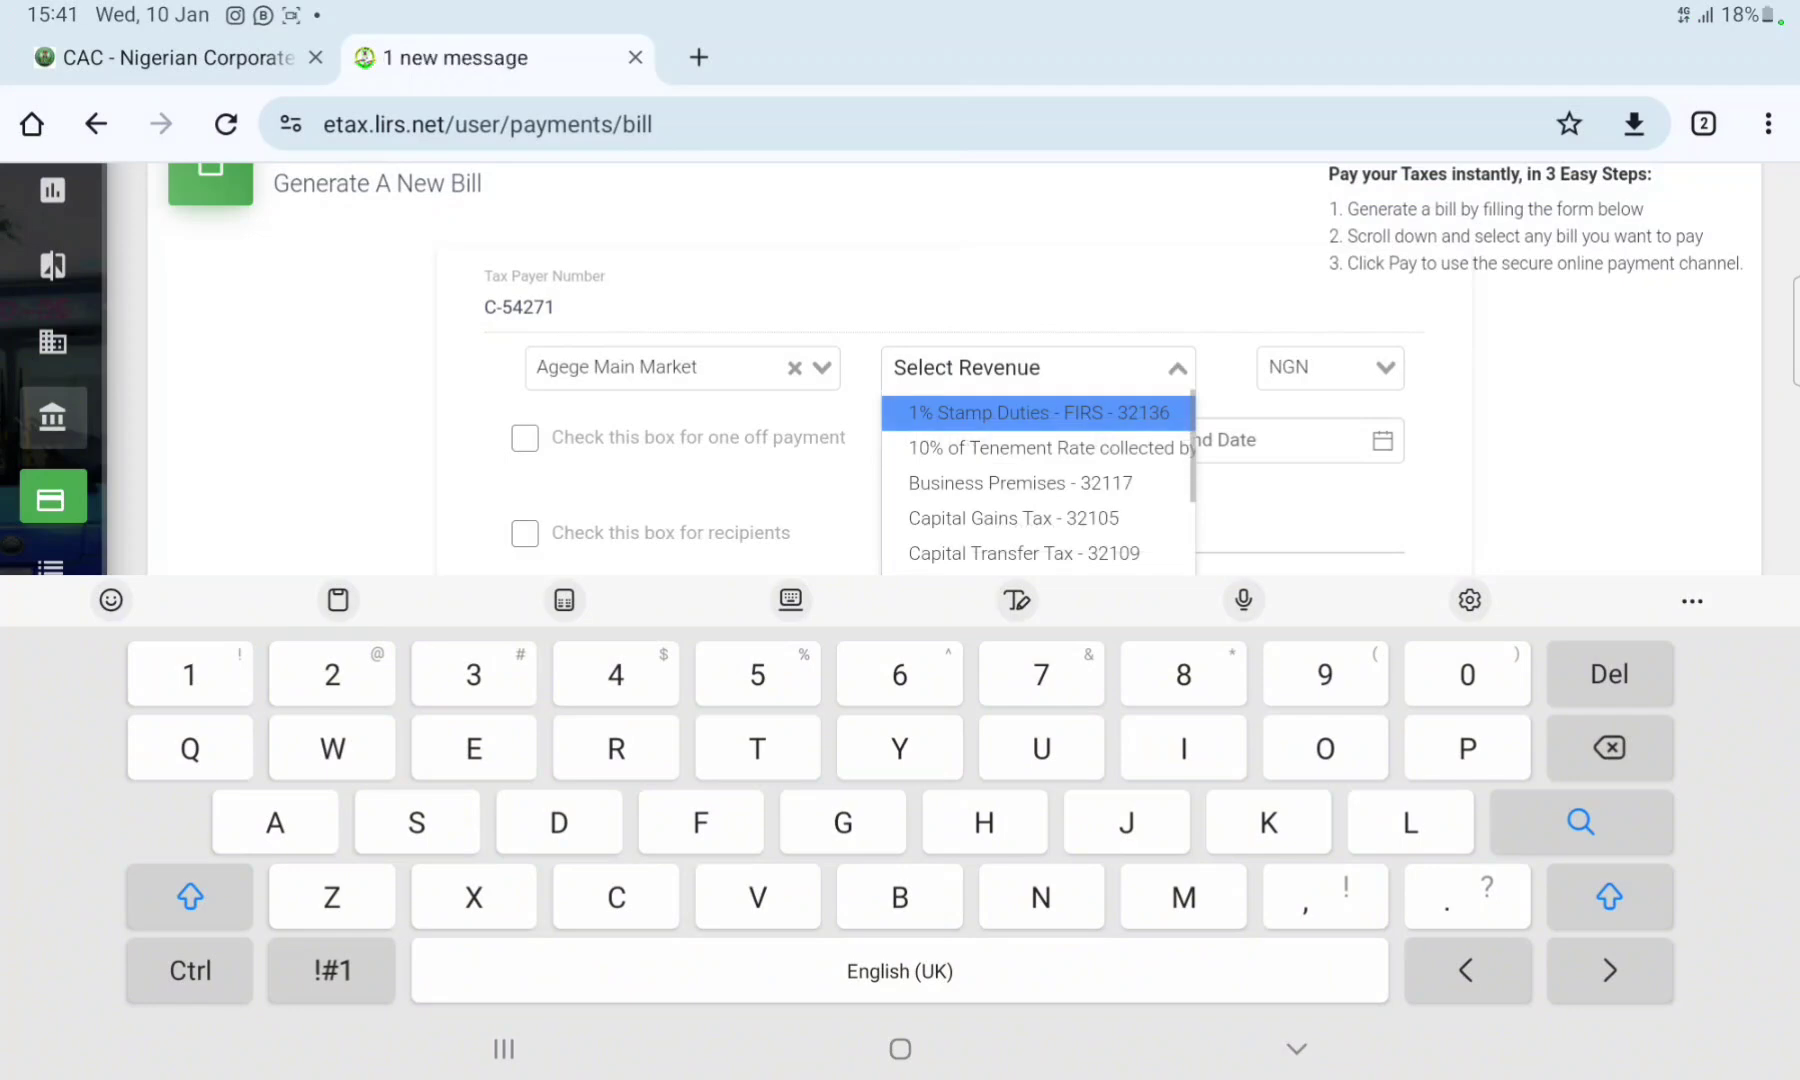
pyautogui.scroll(-3, 1120, 470)
pyautogui.scroll(-3, 1040, 470)
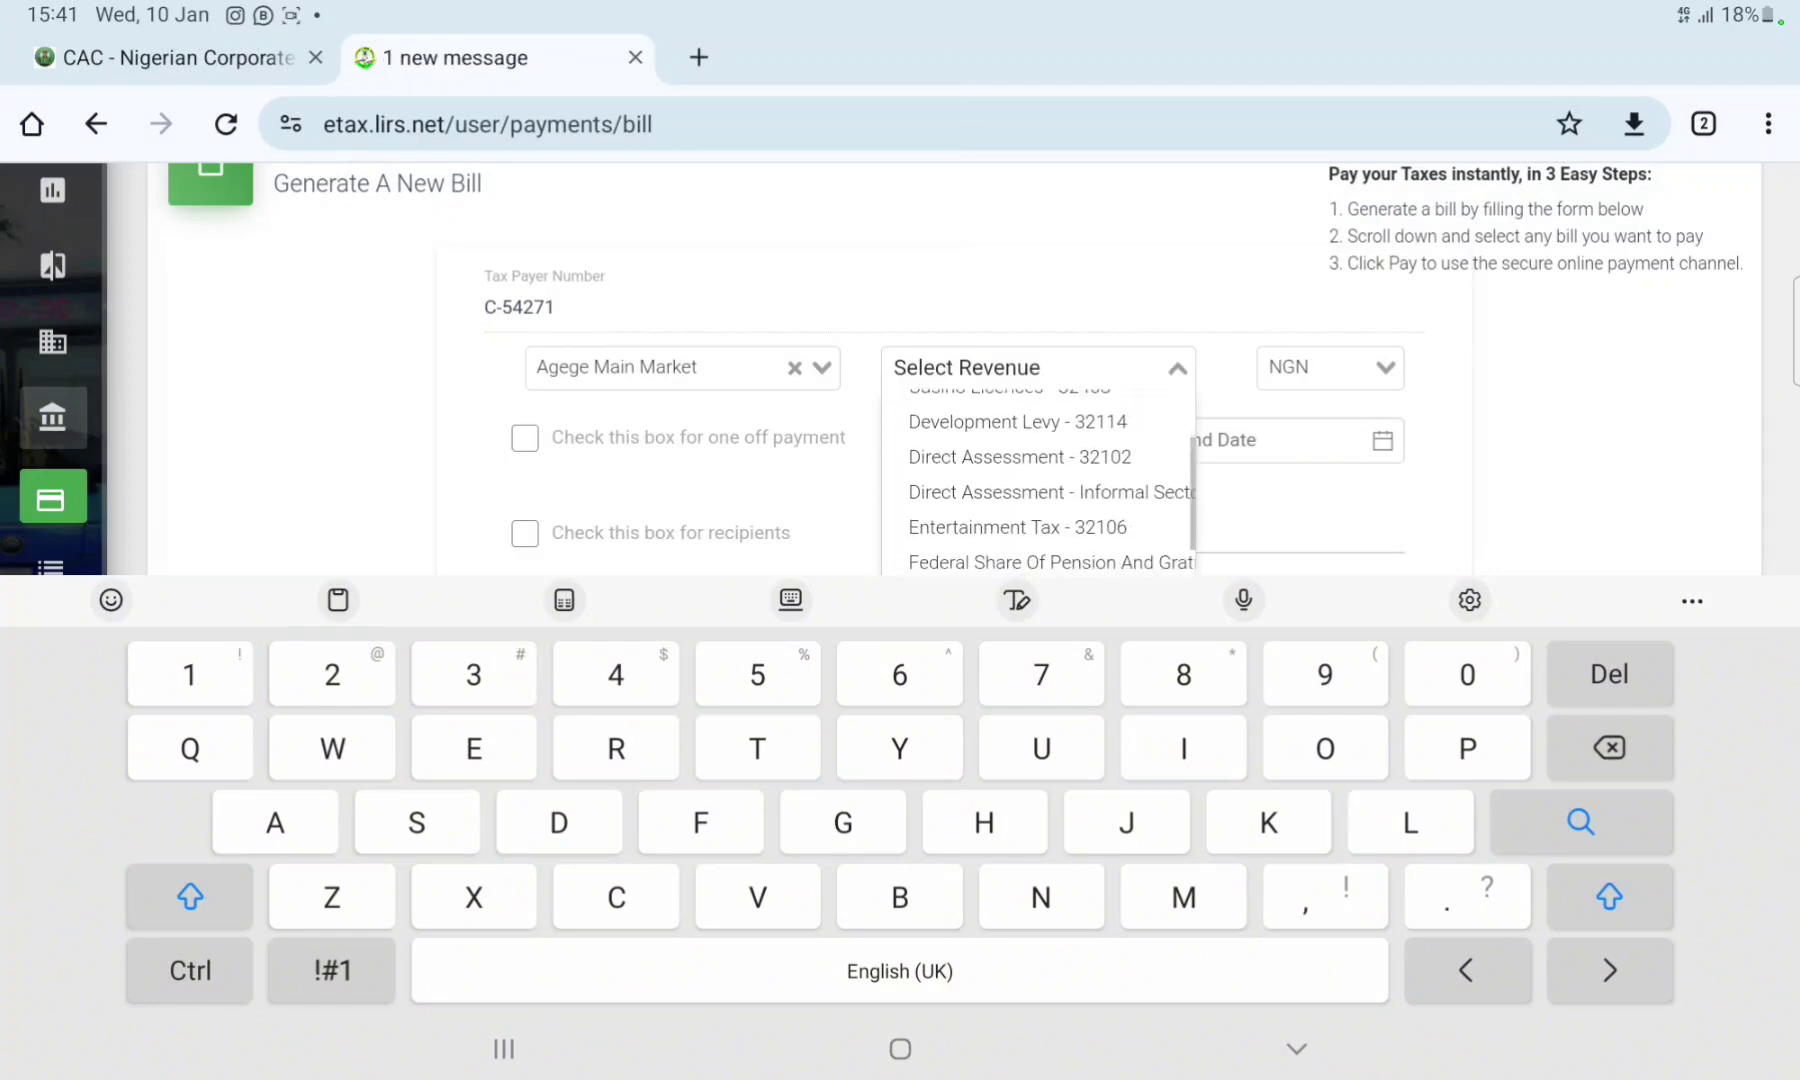
pyautogui.click(1026, 408)
pyautogui.click(1376, 367)
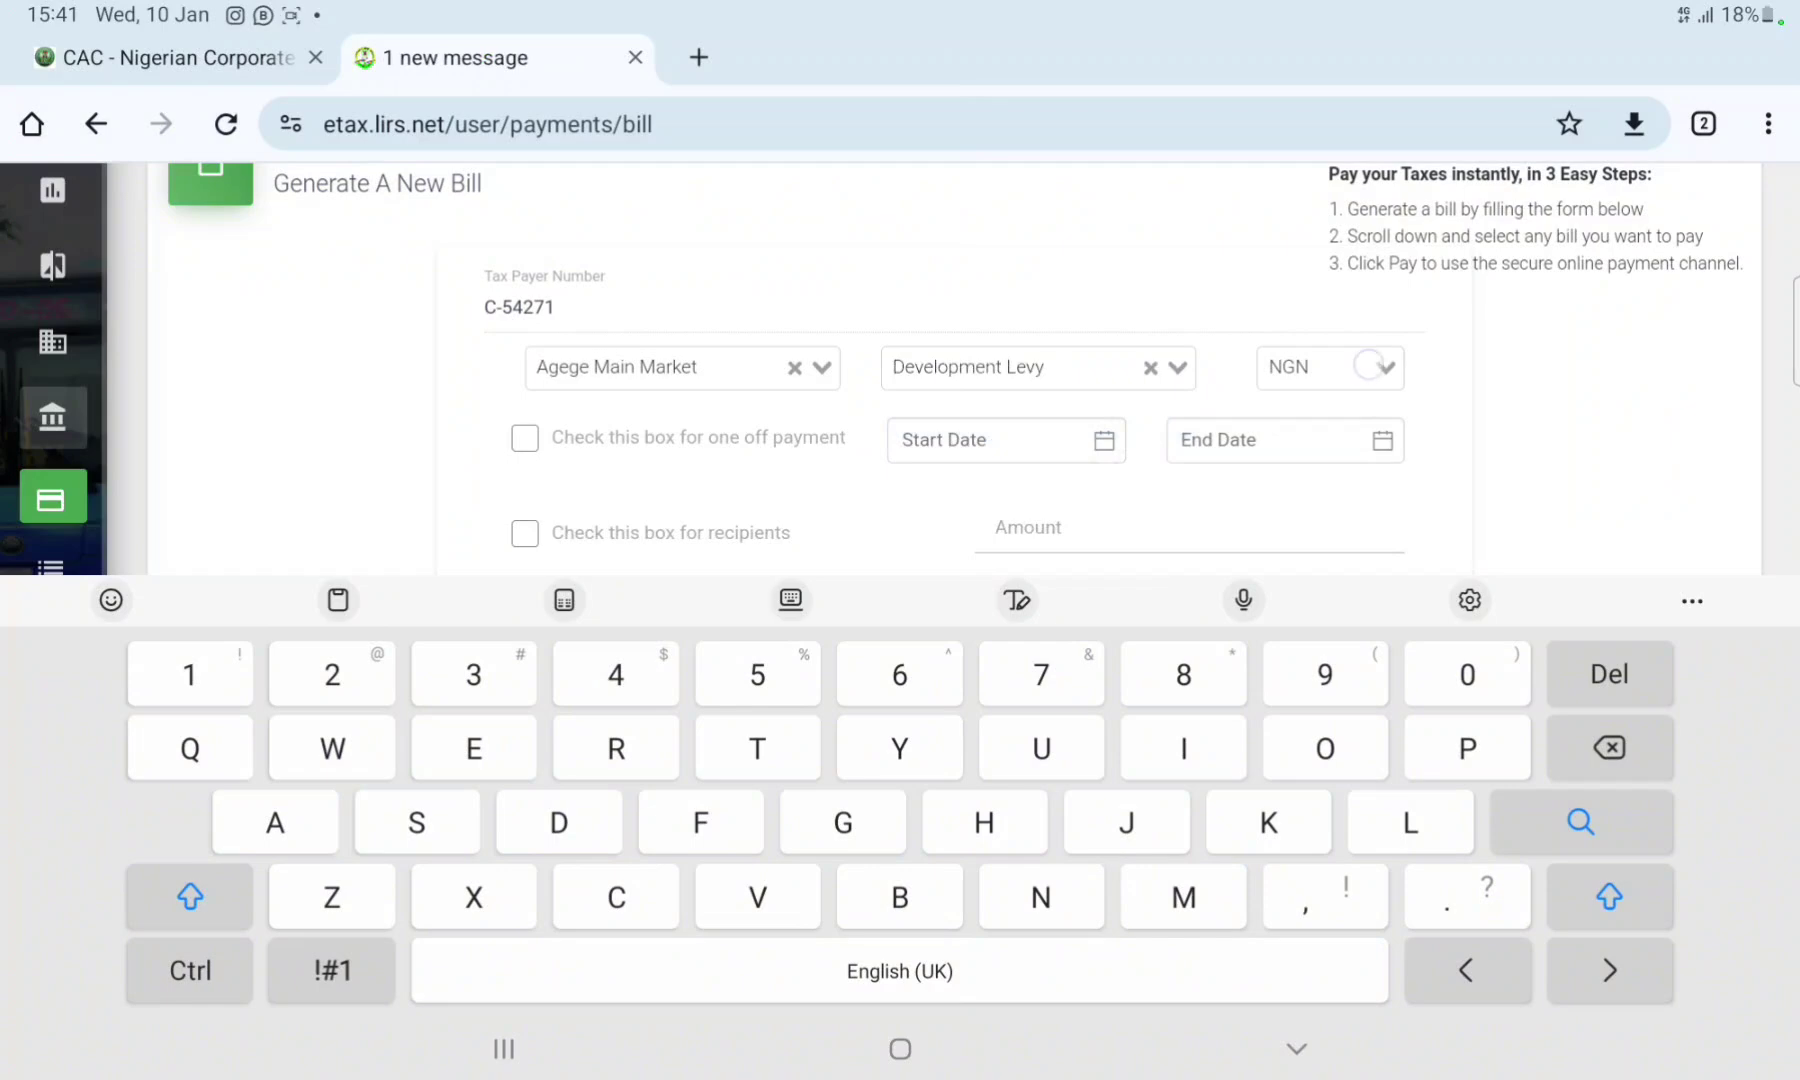
pyautogui.click(1389, 412)
# Set the Development Levy bill's start date to January 2023
pyautogui.click(1055, 430)
pyautogui.moveTo(1020, 333); pyautogui.dragTo(1020, 385)
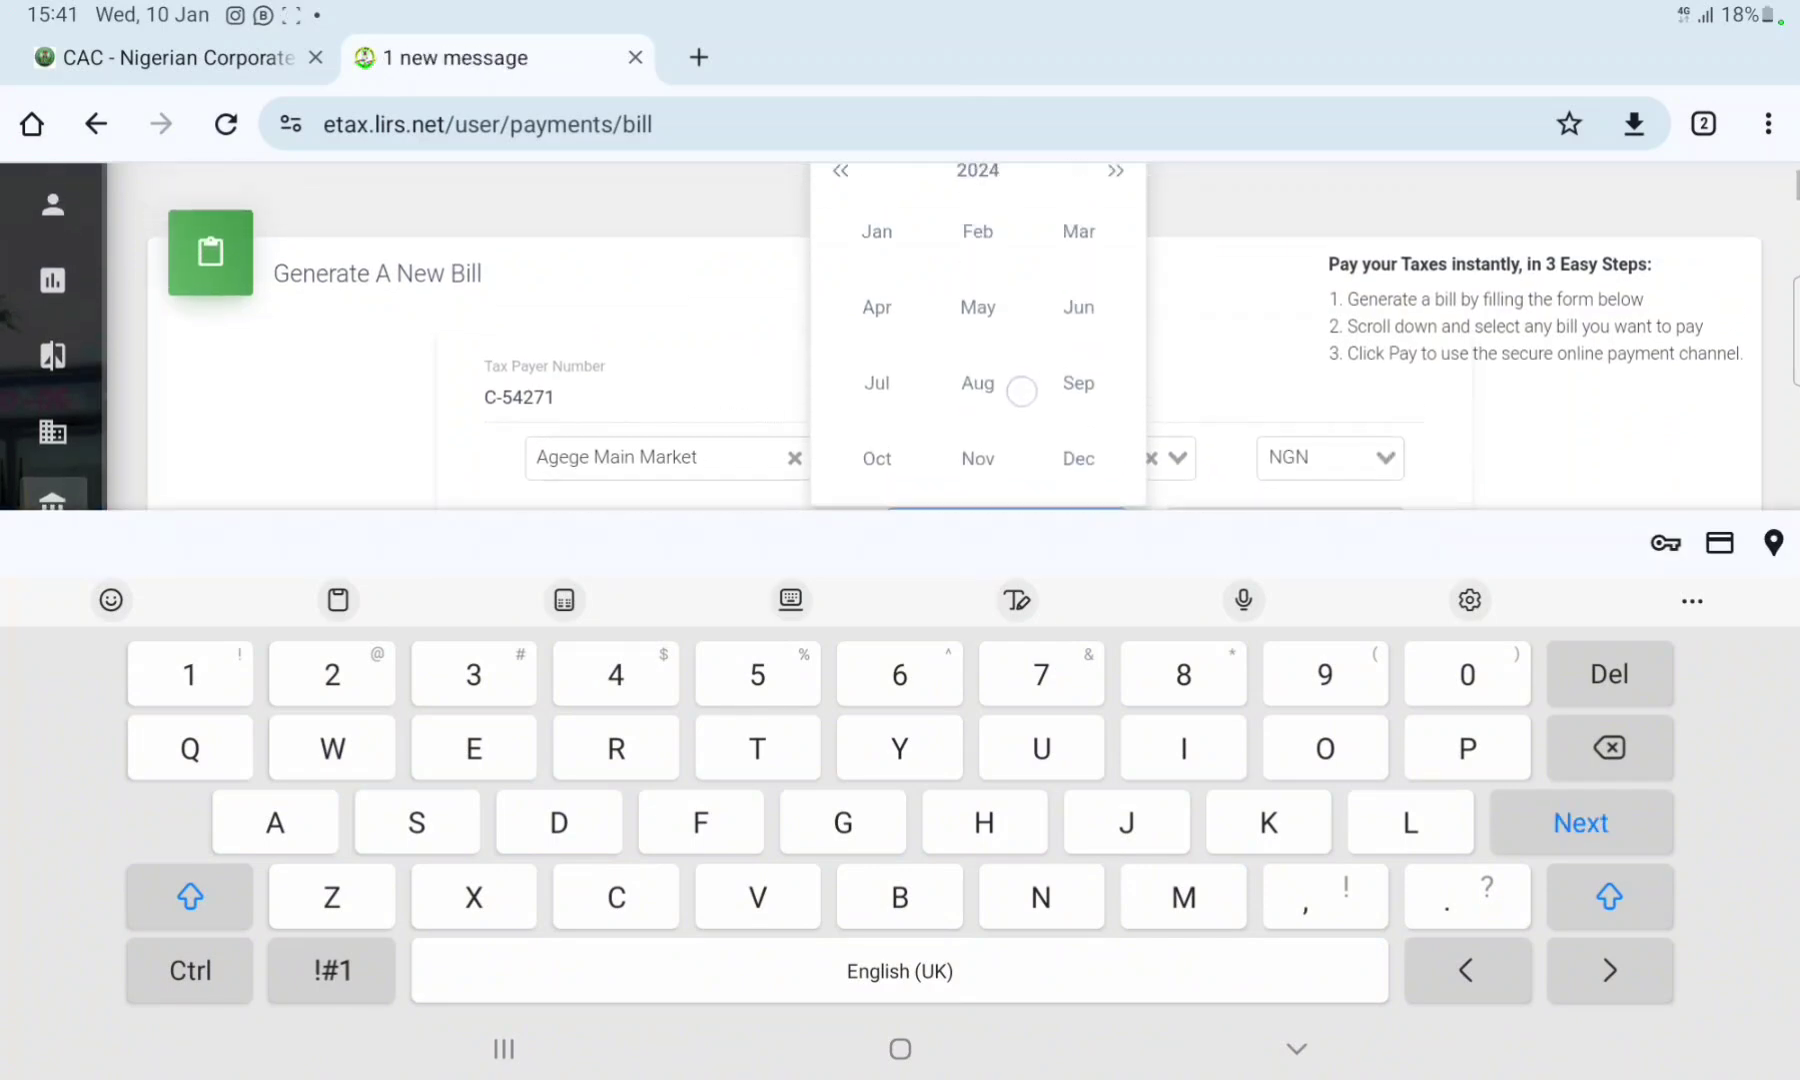
pyautogui.click(876, 229)
pyautogui.click(1050, 635)
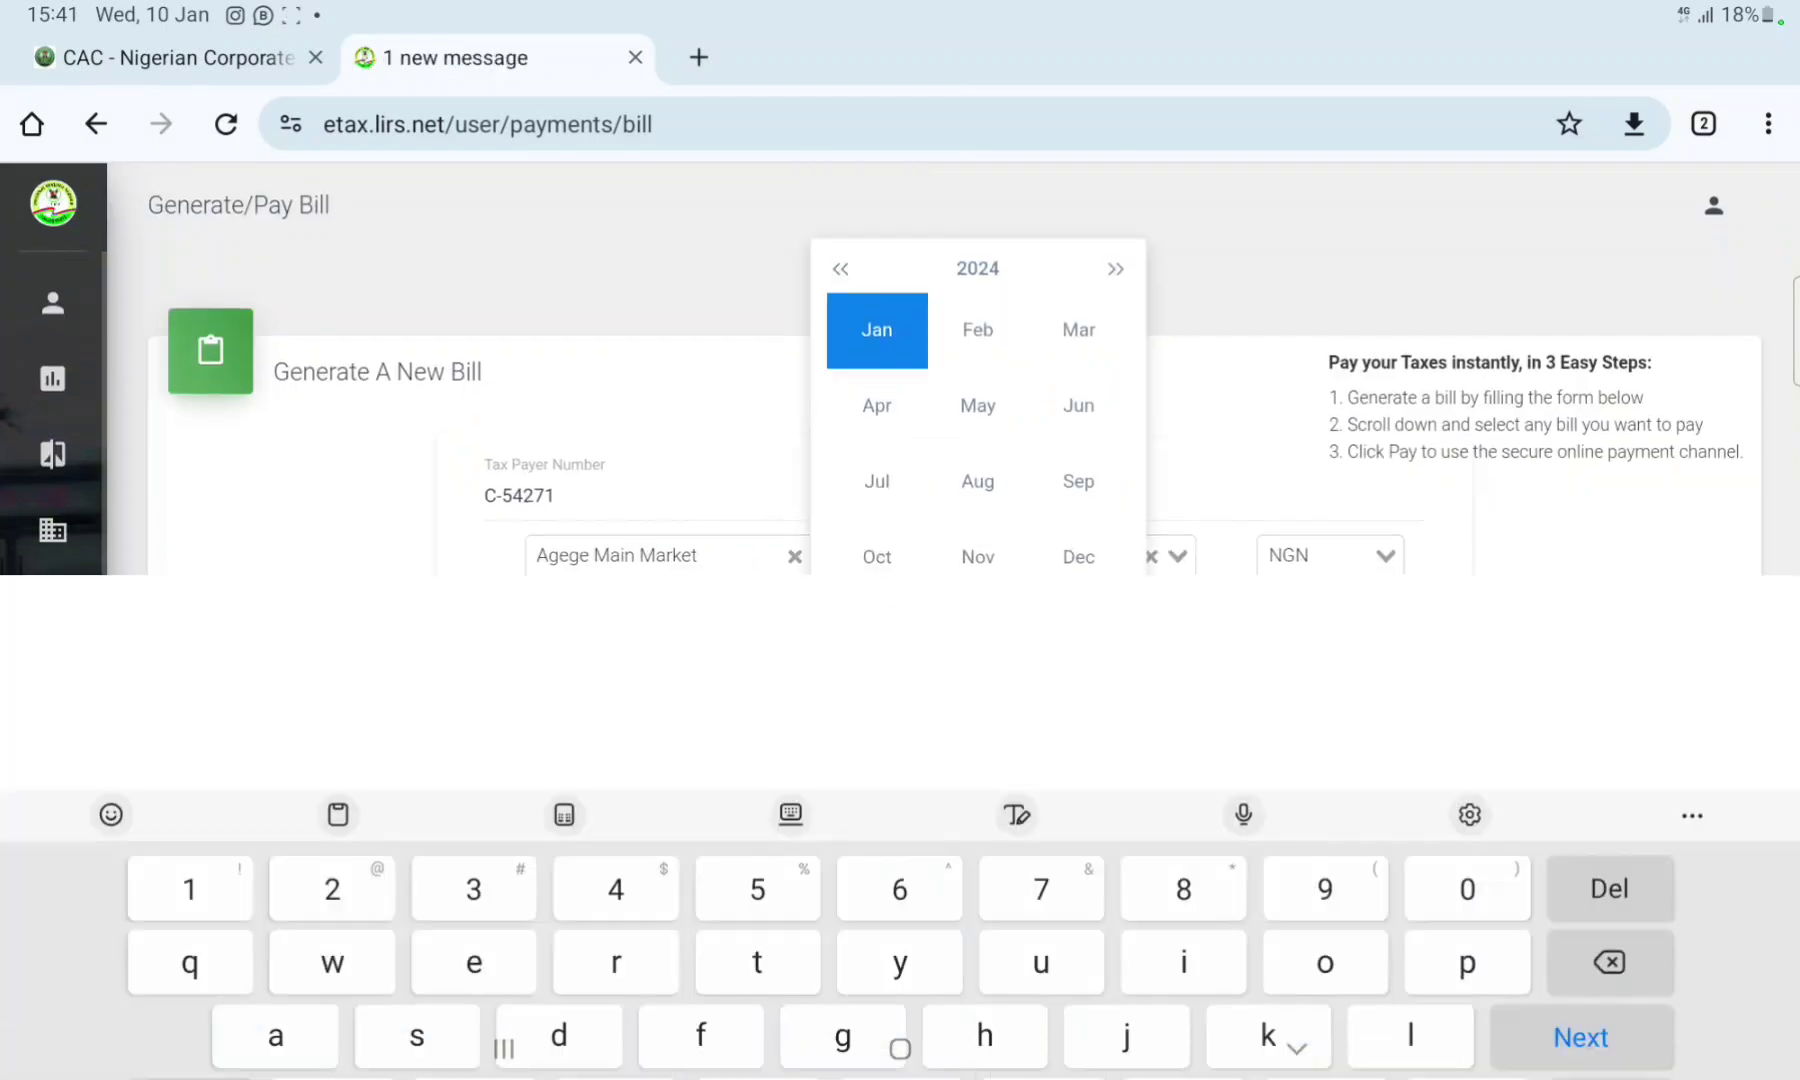
pyautogui.click(836, 213)
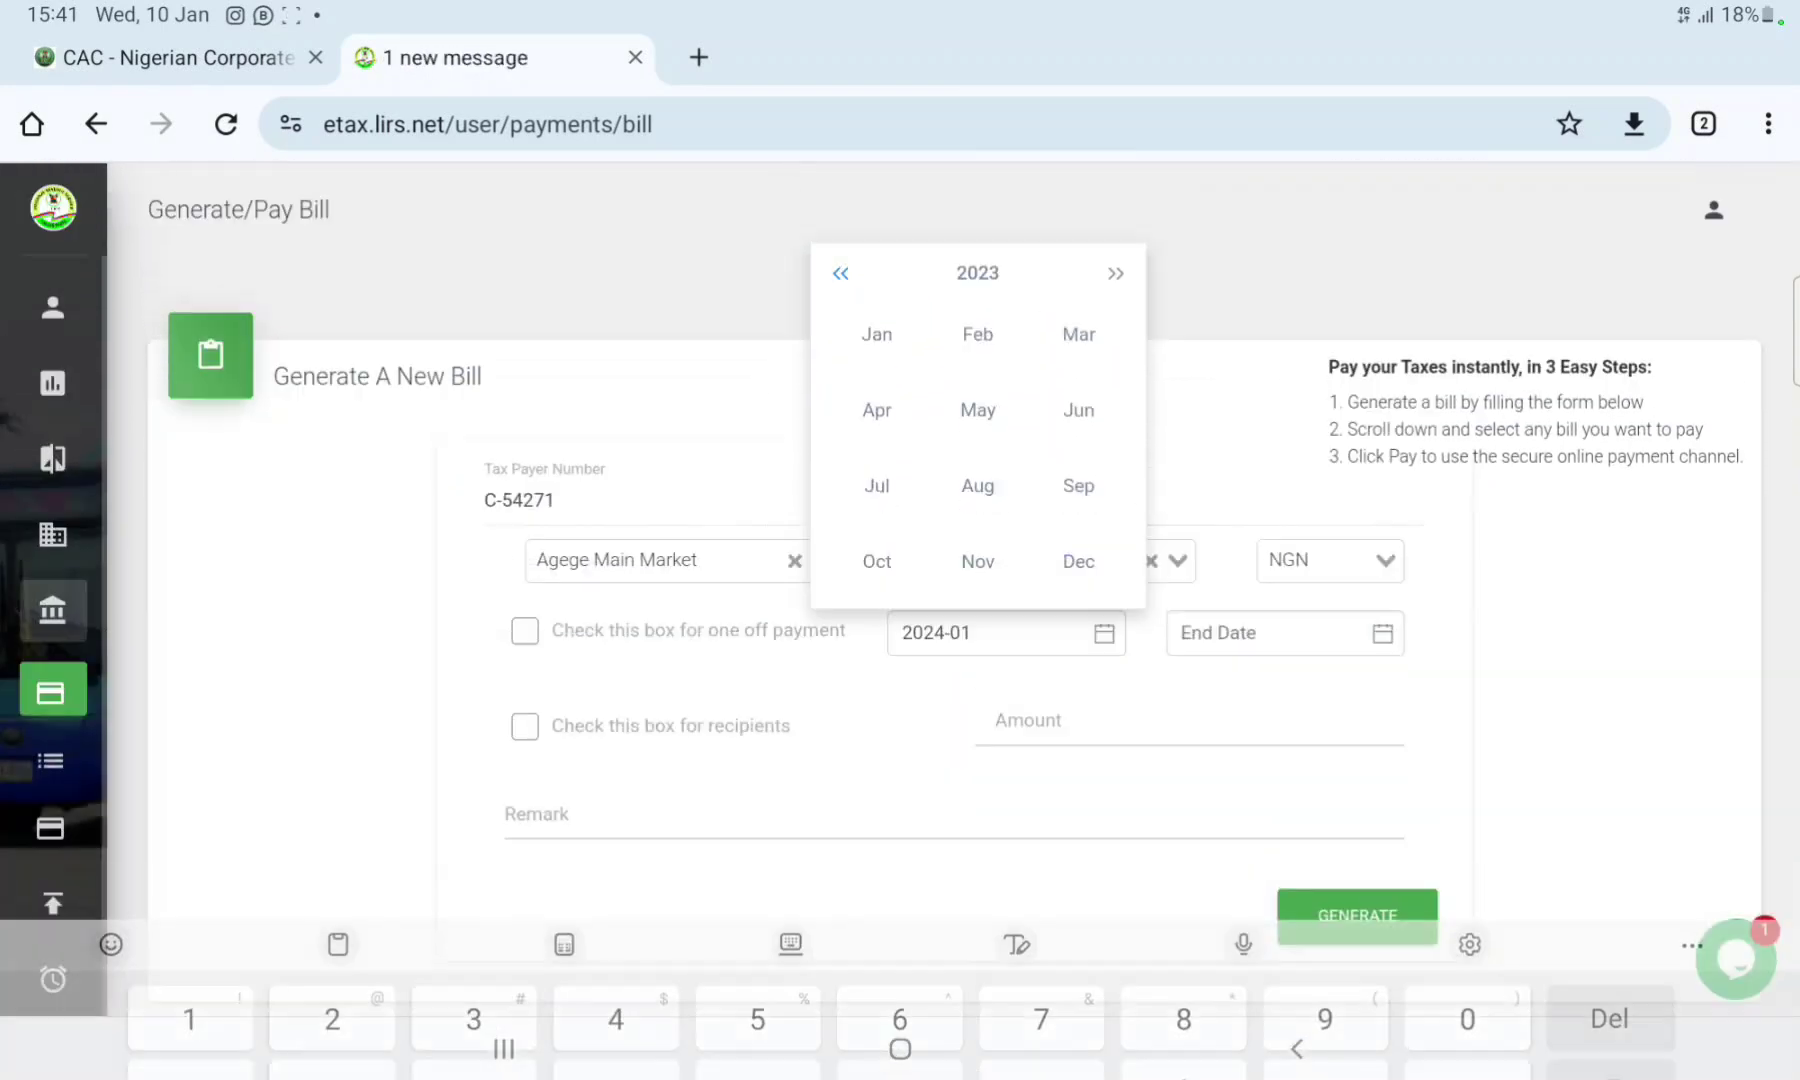
pyautogui.click(876, 333)
pyautogui.click(1351, 618)
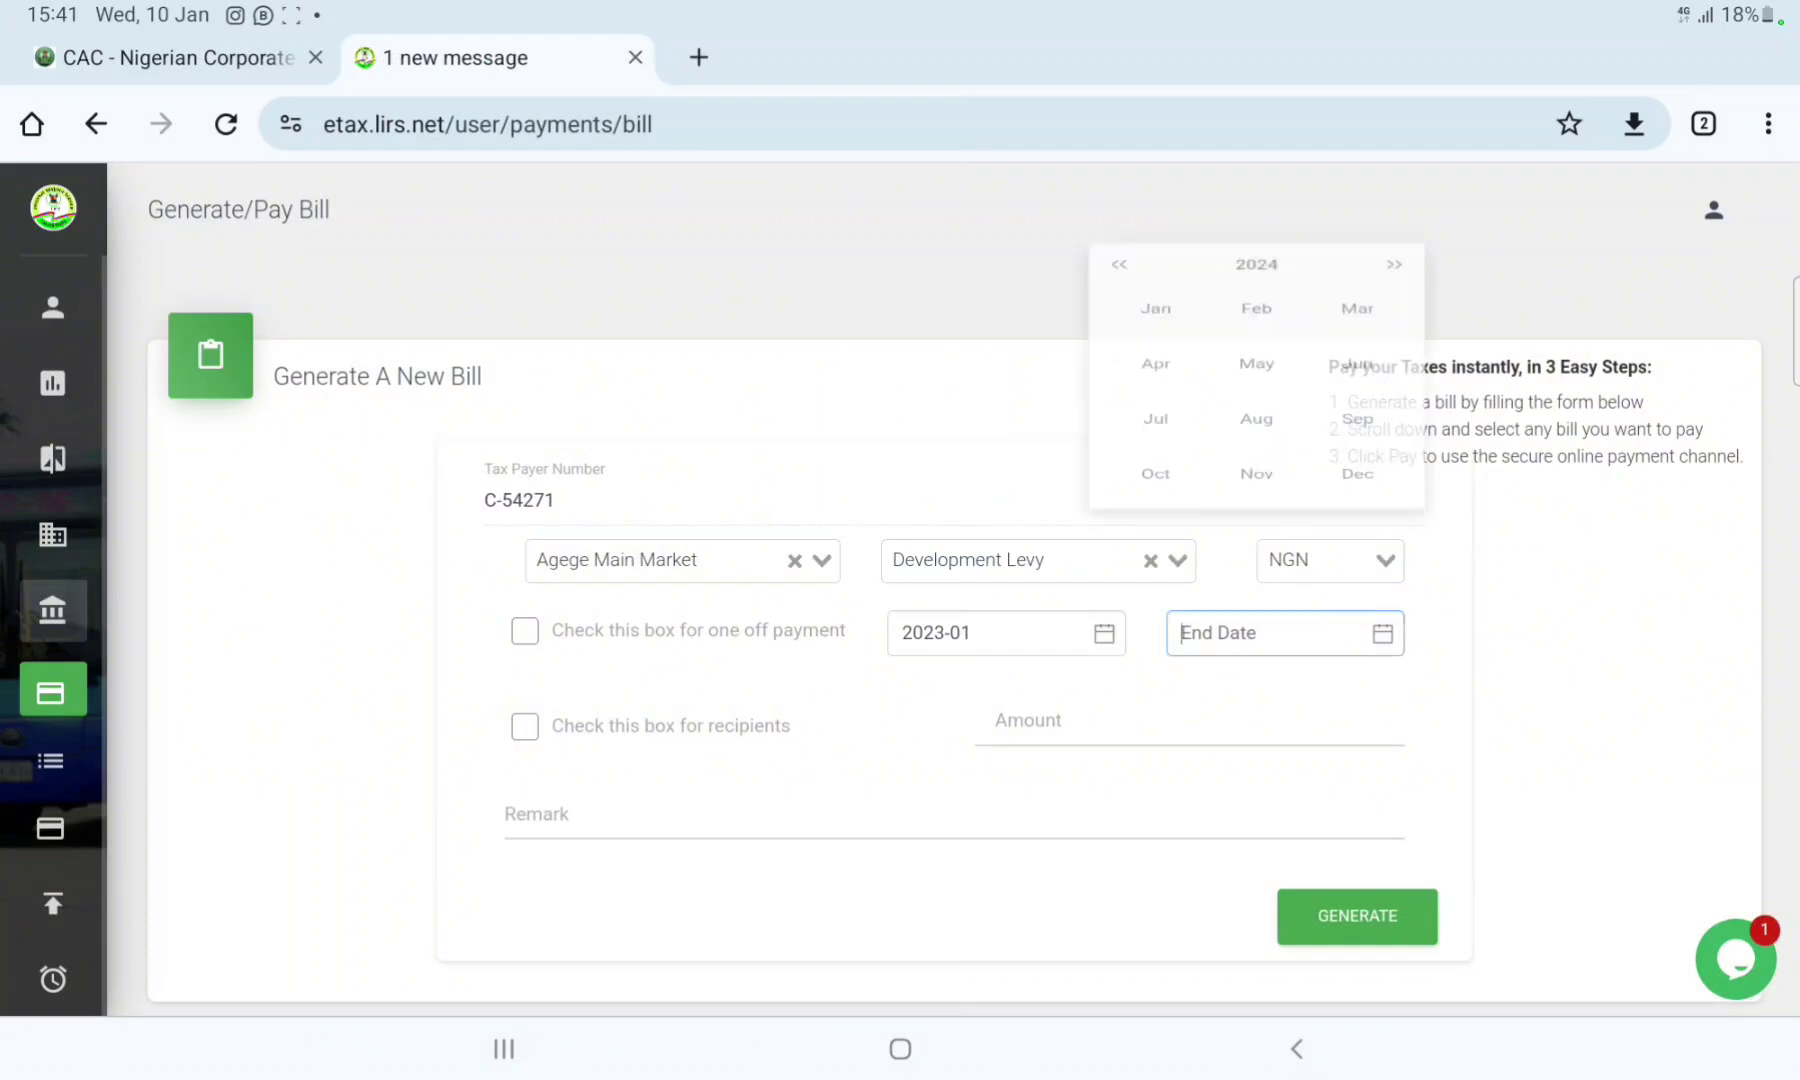
pyautogui.click(1357, 296)
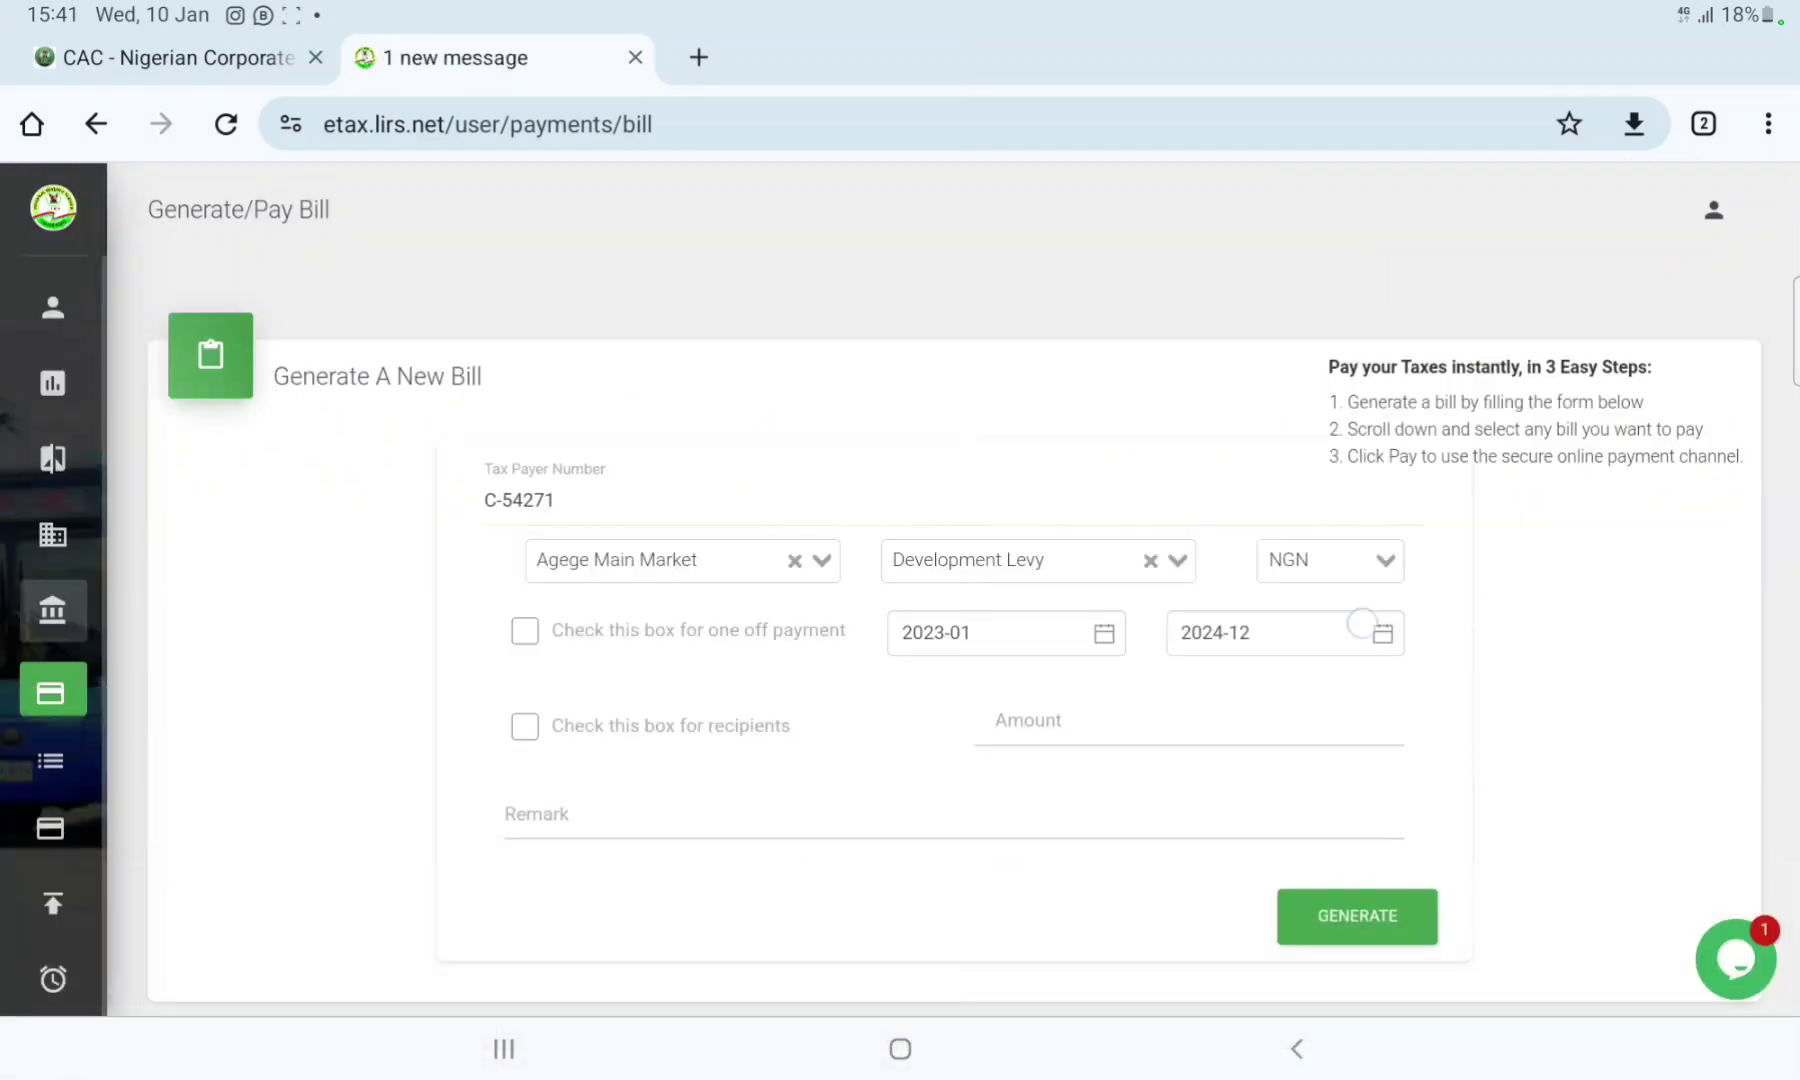
pyautogui.click(1249, 631)
pyautogui.scroll(2, 1095, 475)
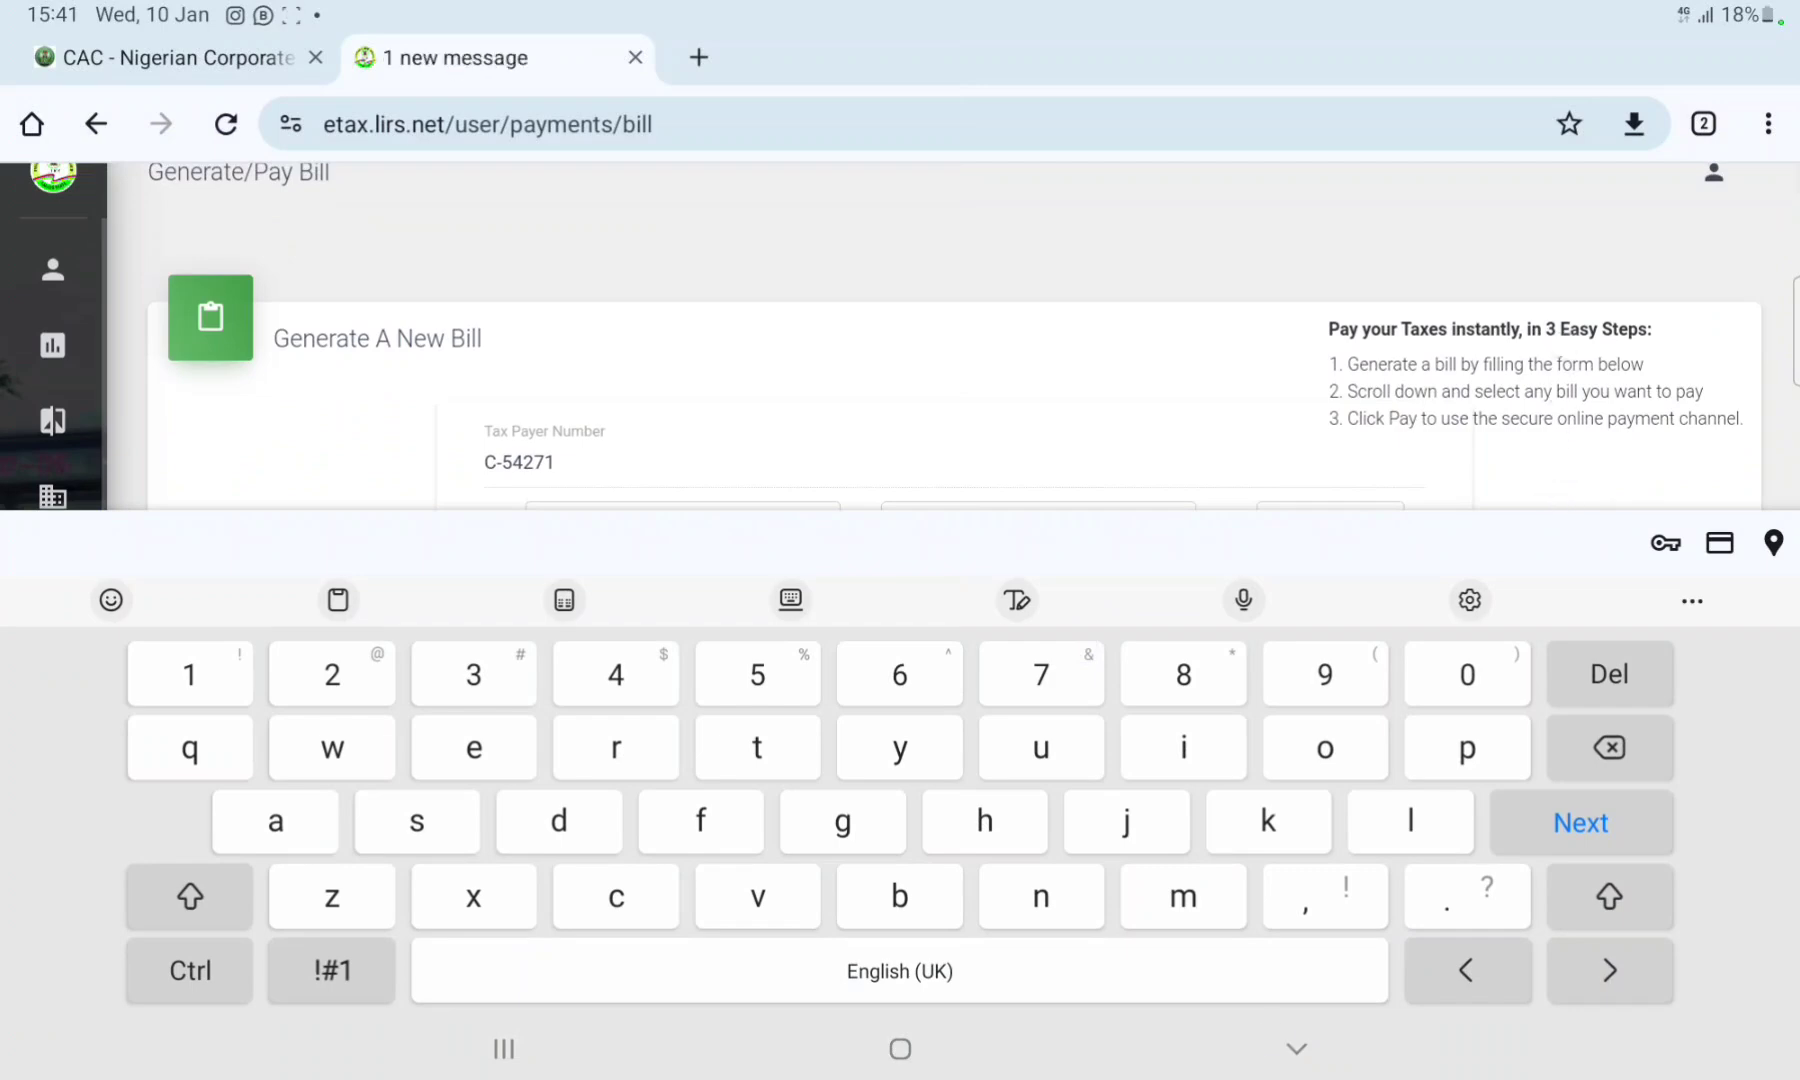
pyautogui.click(1297, 1049)
pyautogui.click(1382, 632)
pyautogui.click(1250, 632)
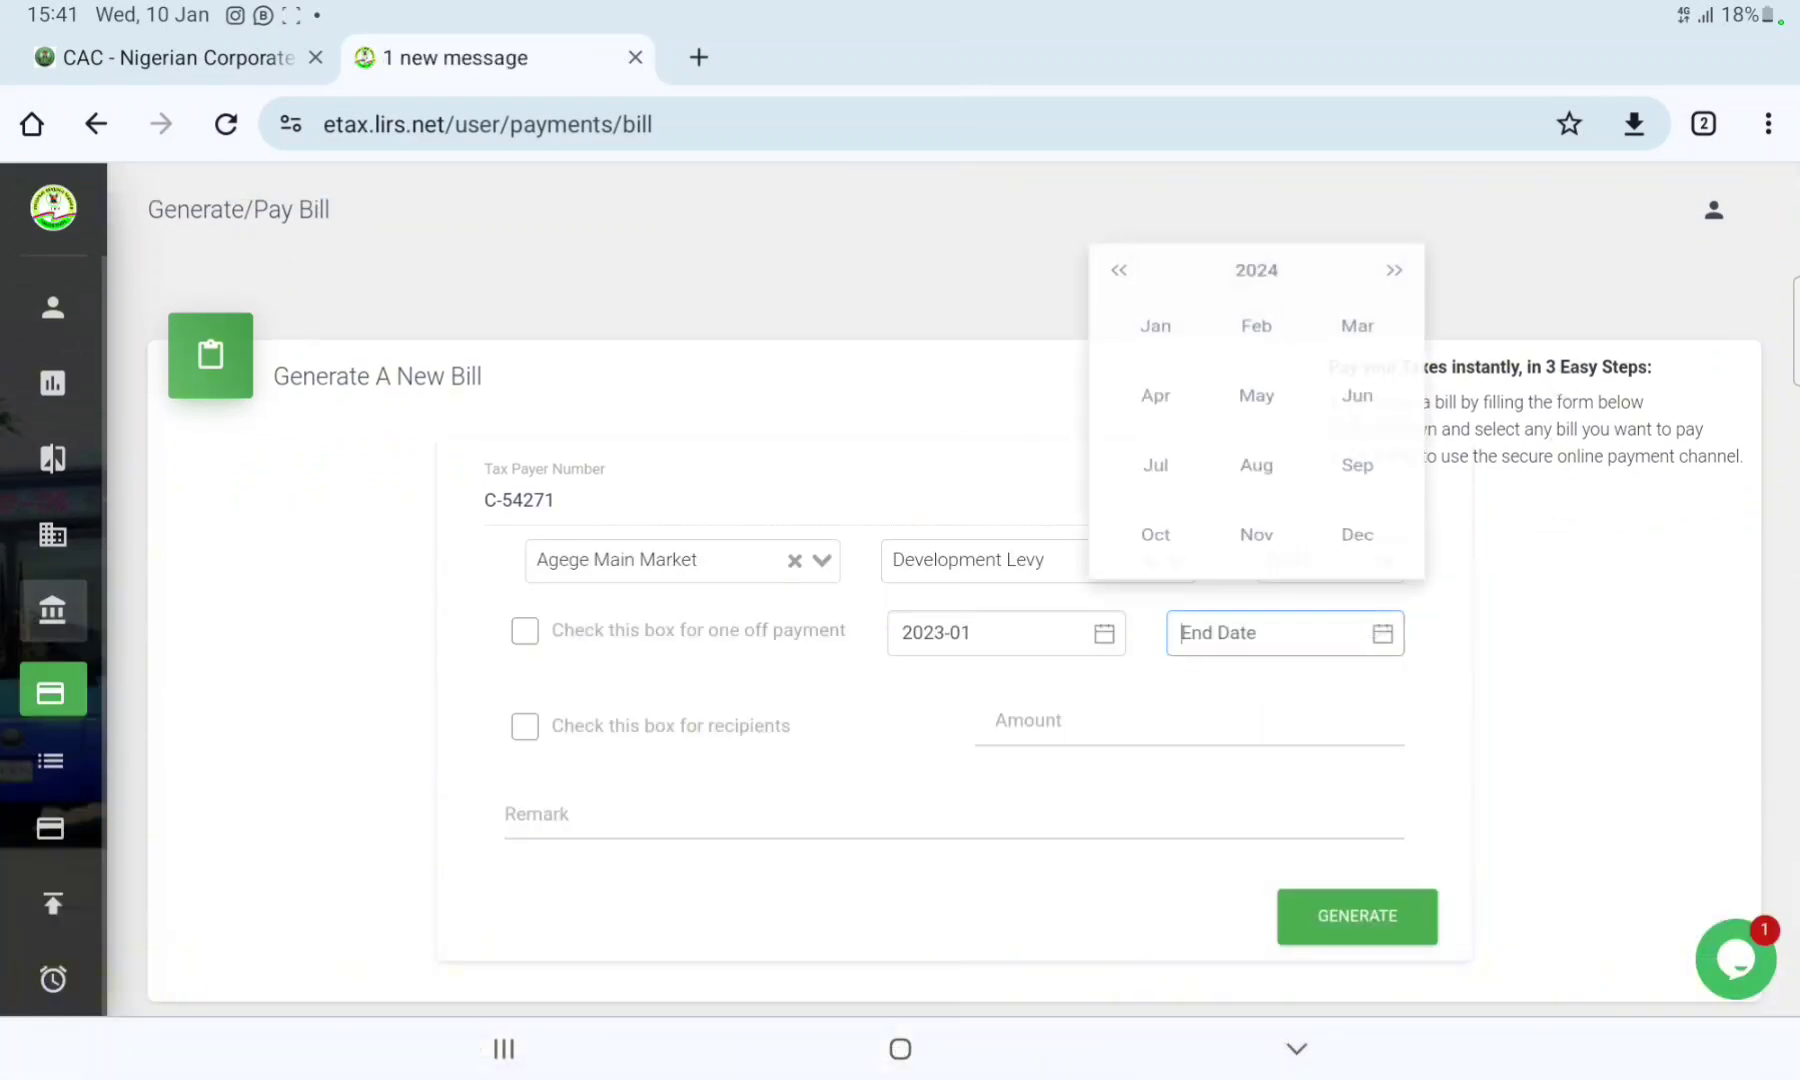
pyautogui.scroll(2, 1567, 395)
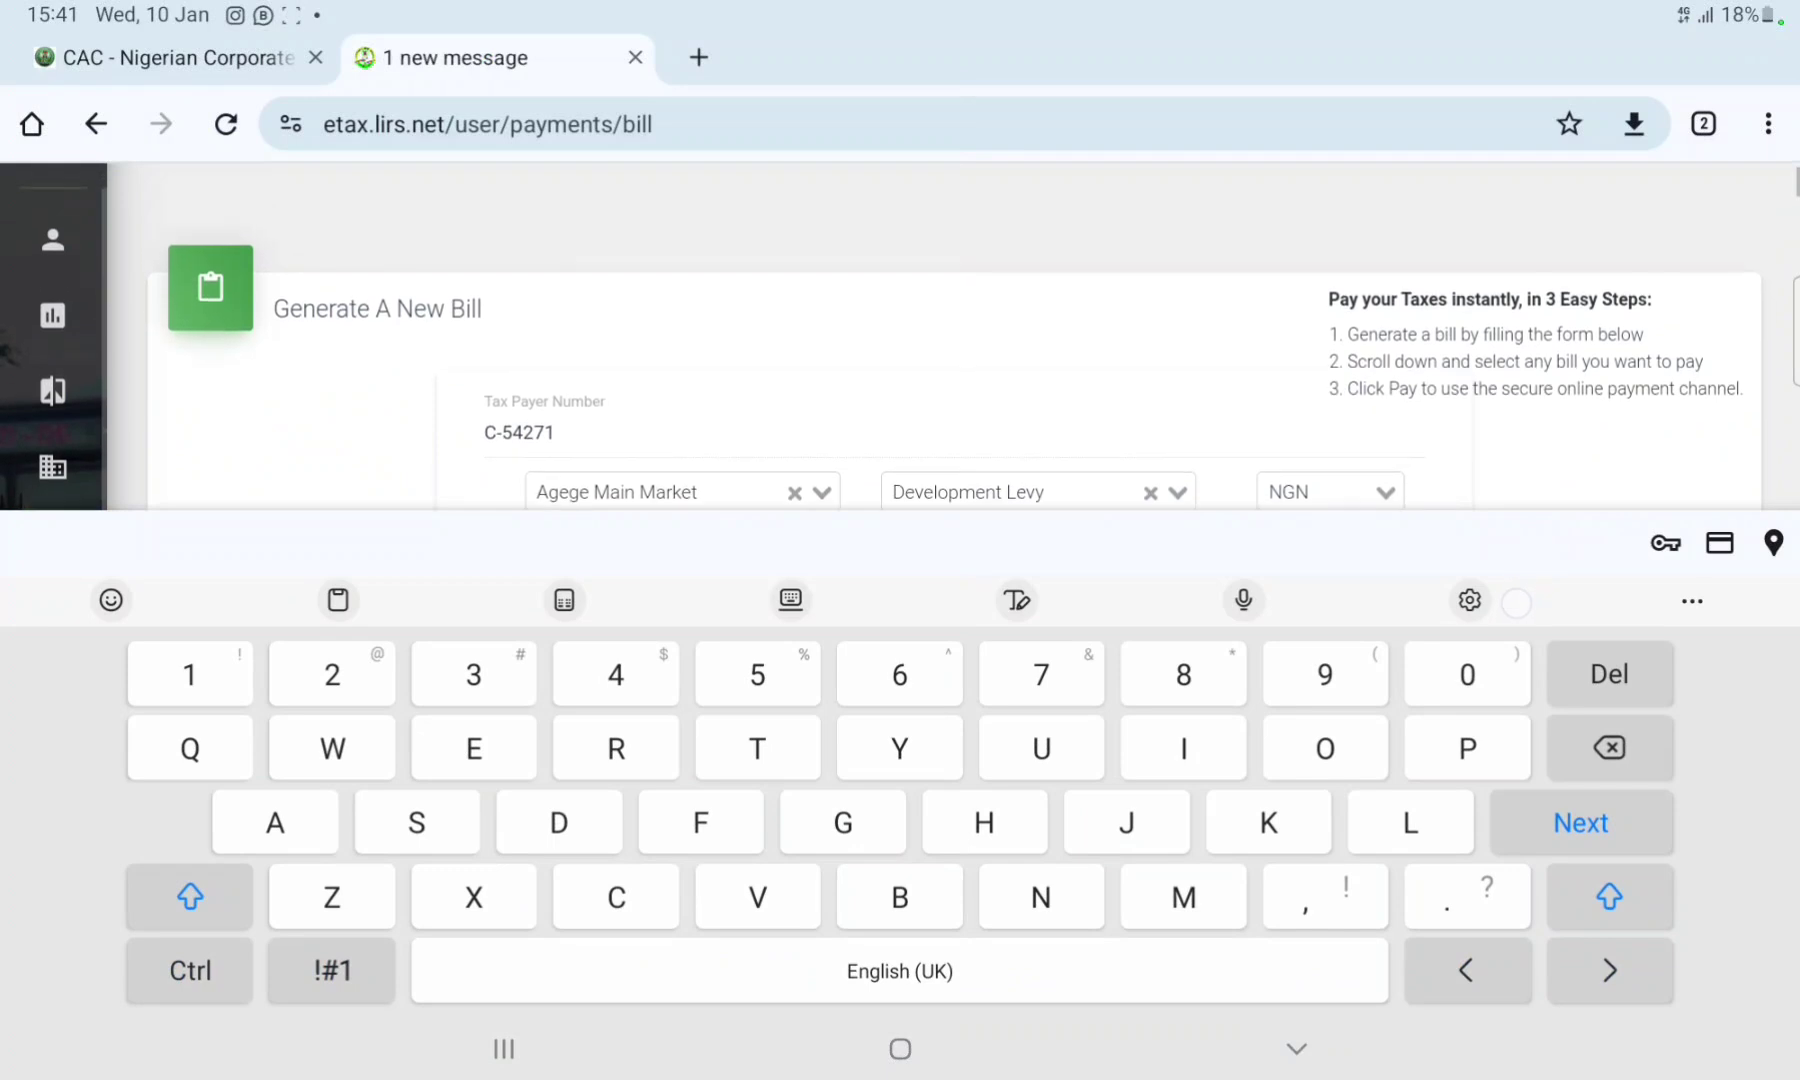
pyautogui.scroll(-2, 1435, 300)
pyautogui.click(1372, 362)
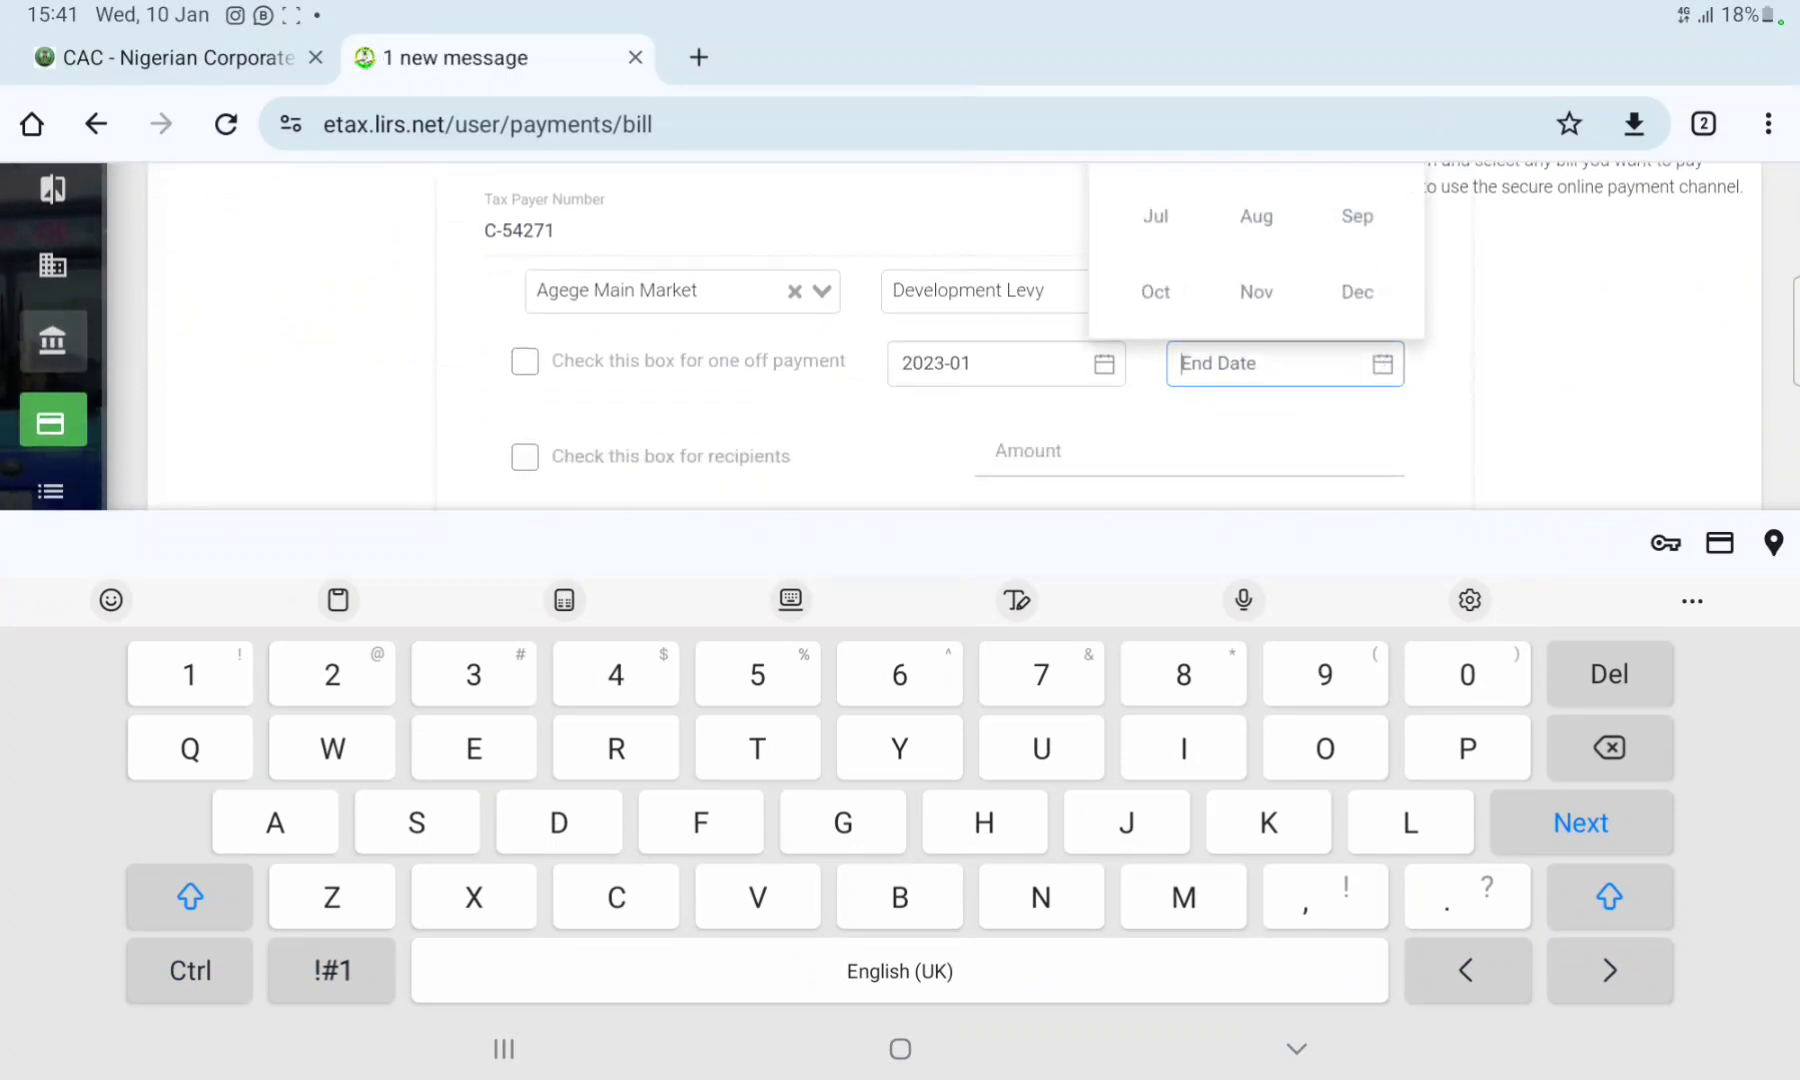
pyautogui.scroll(2, 1136, 402)
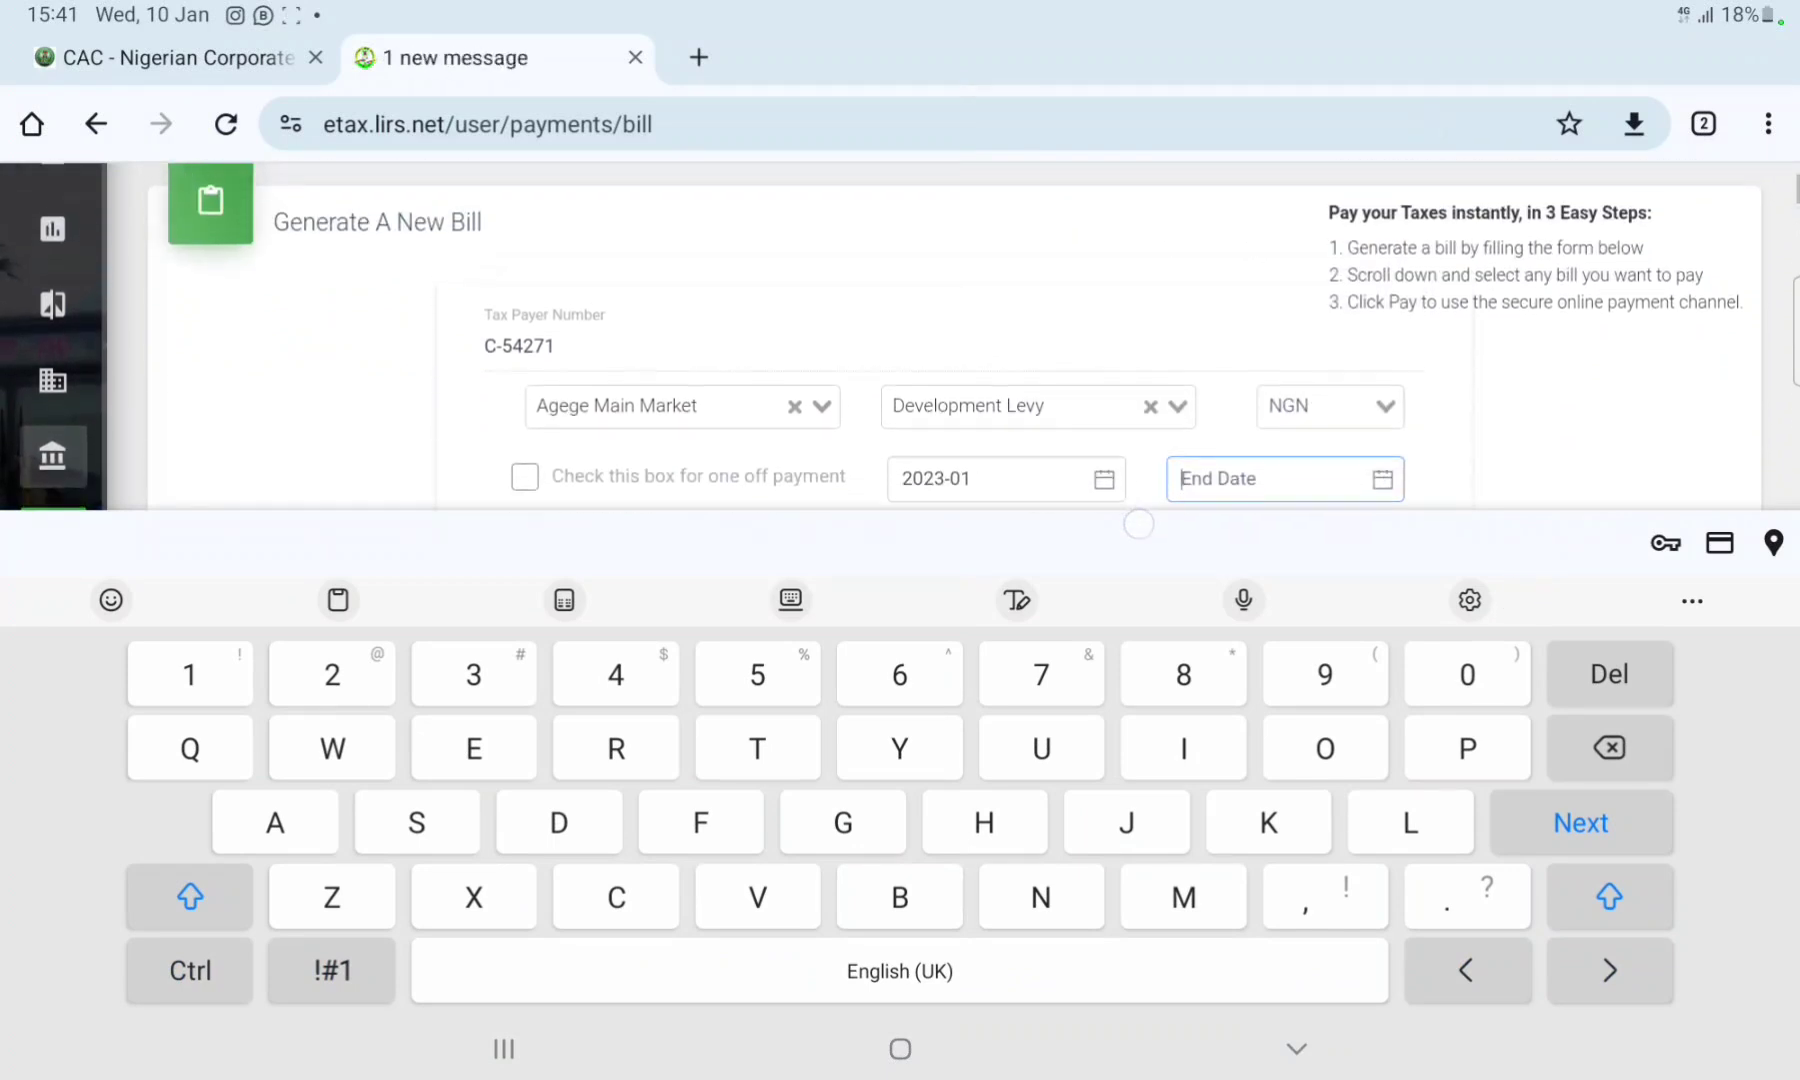
pyautogui.click(1285, 478)
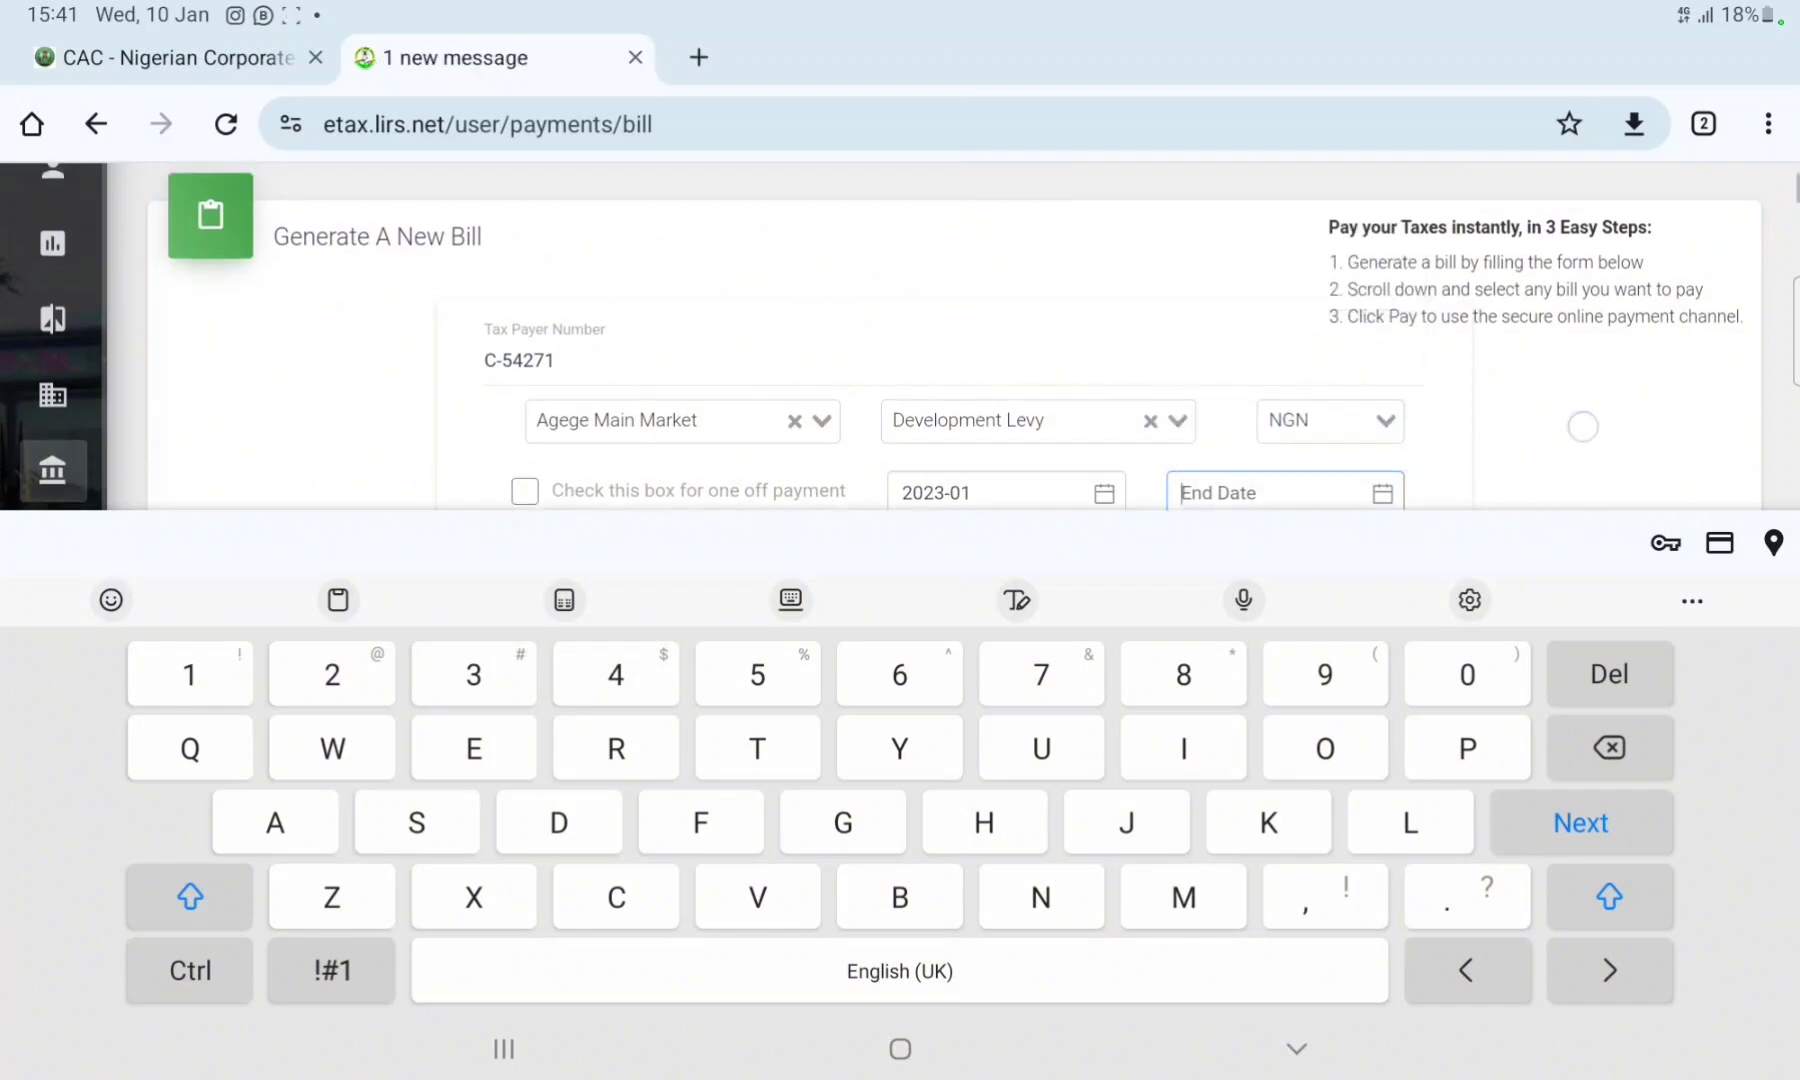
pyautogui.scroll(2, 1578, 466)
pyautogui.click(1297, 1049)
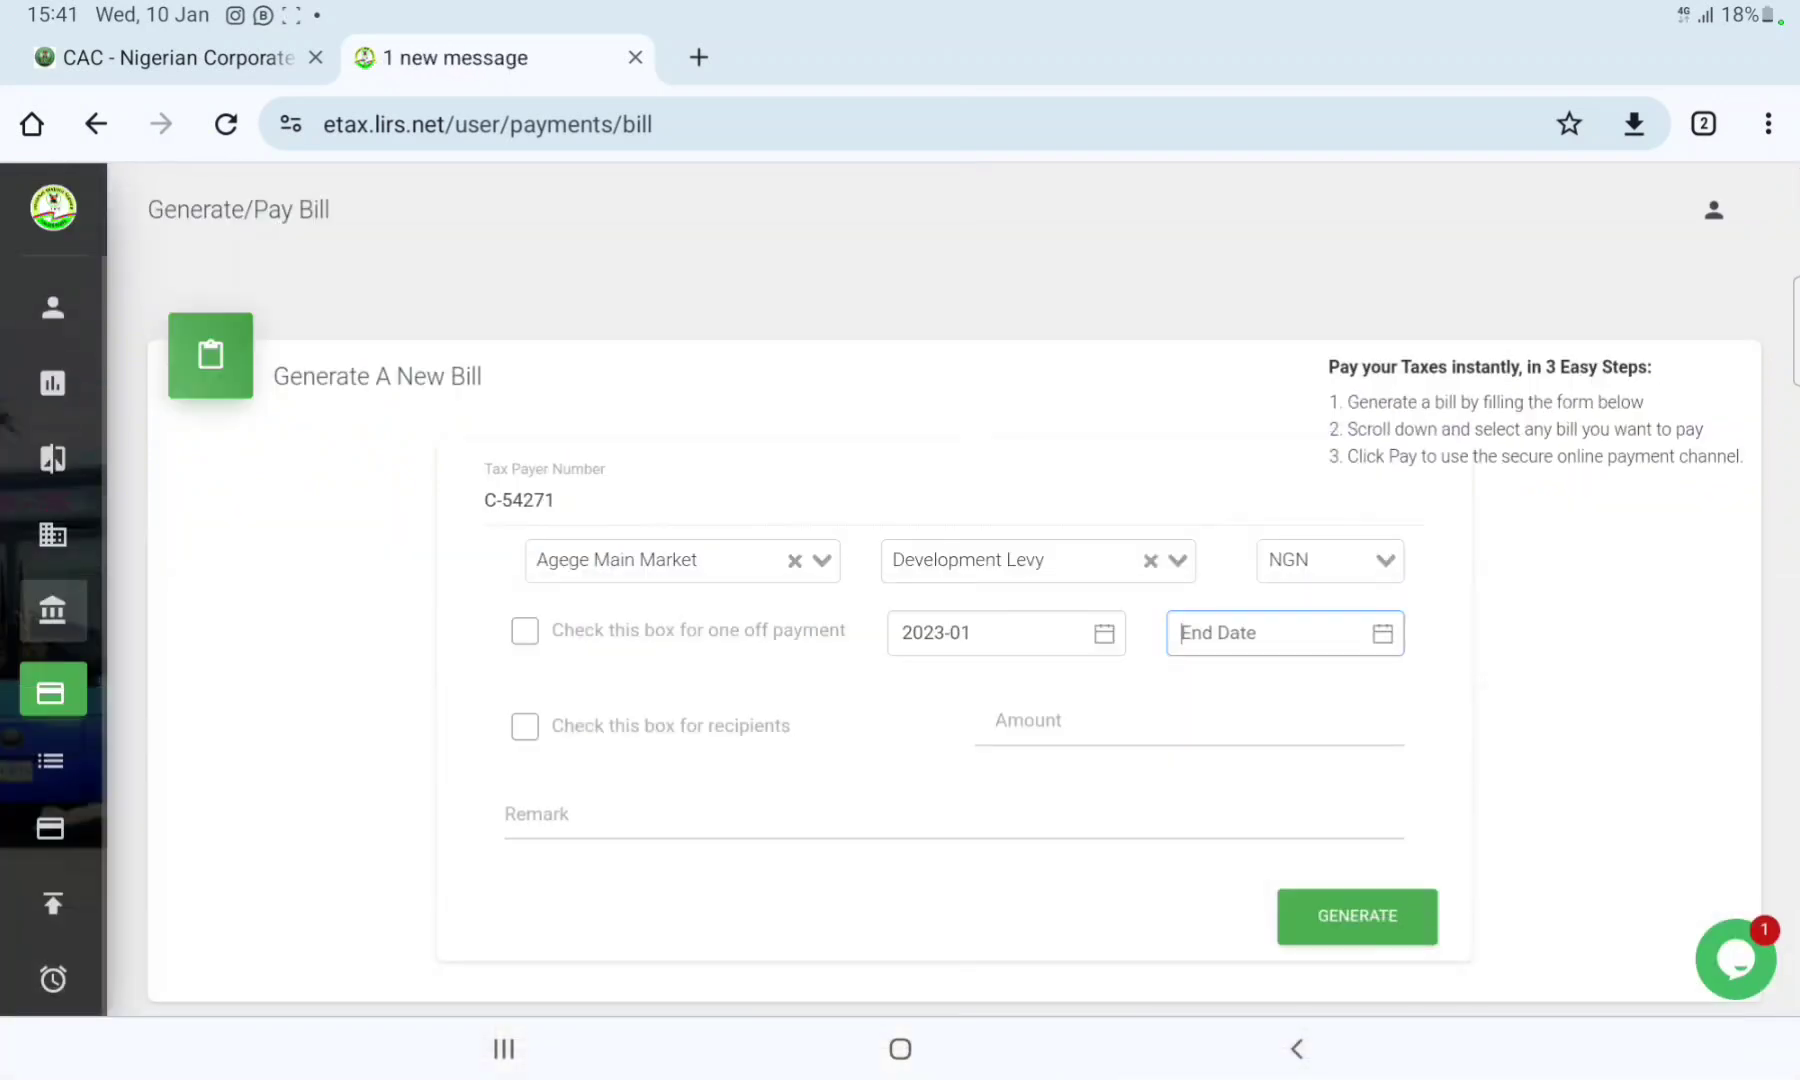
# Set the Development Levy bill's end date to December 2023
pyautogui.click(1280, 632)
pyautogui.scroll(2, 900, 335)
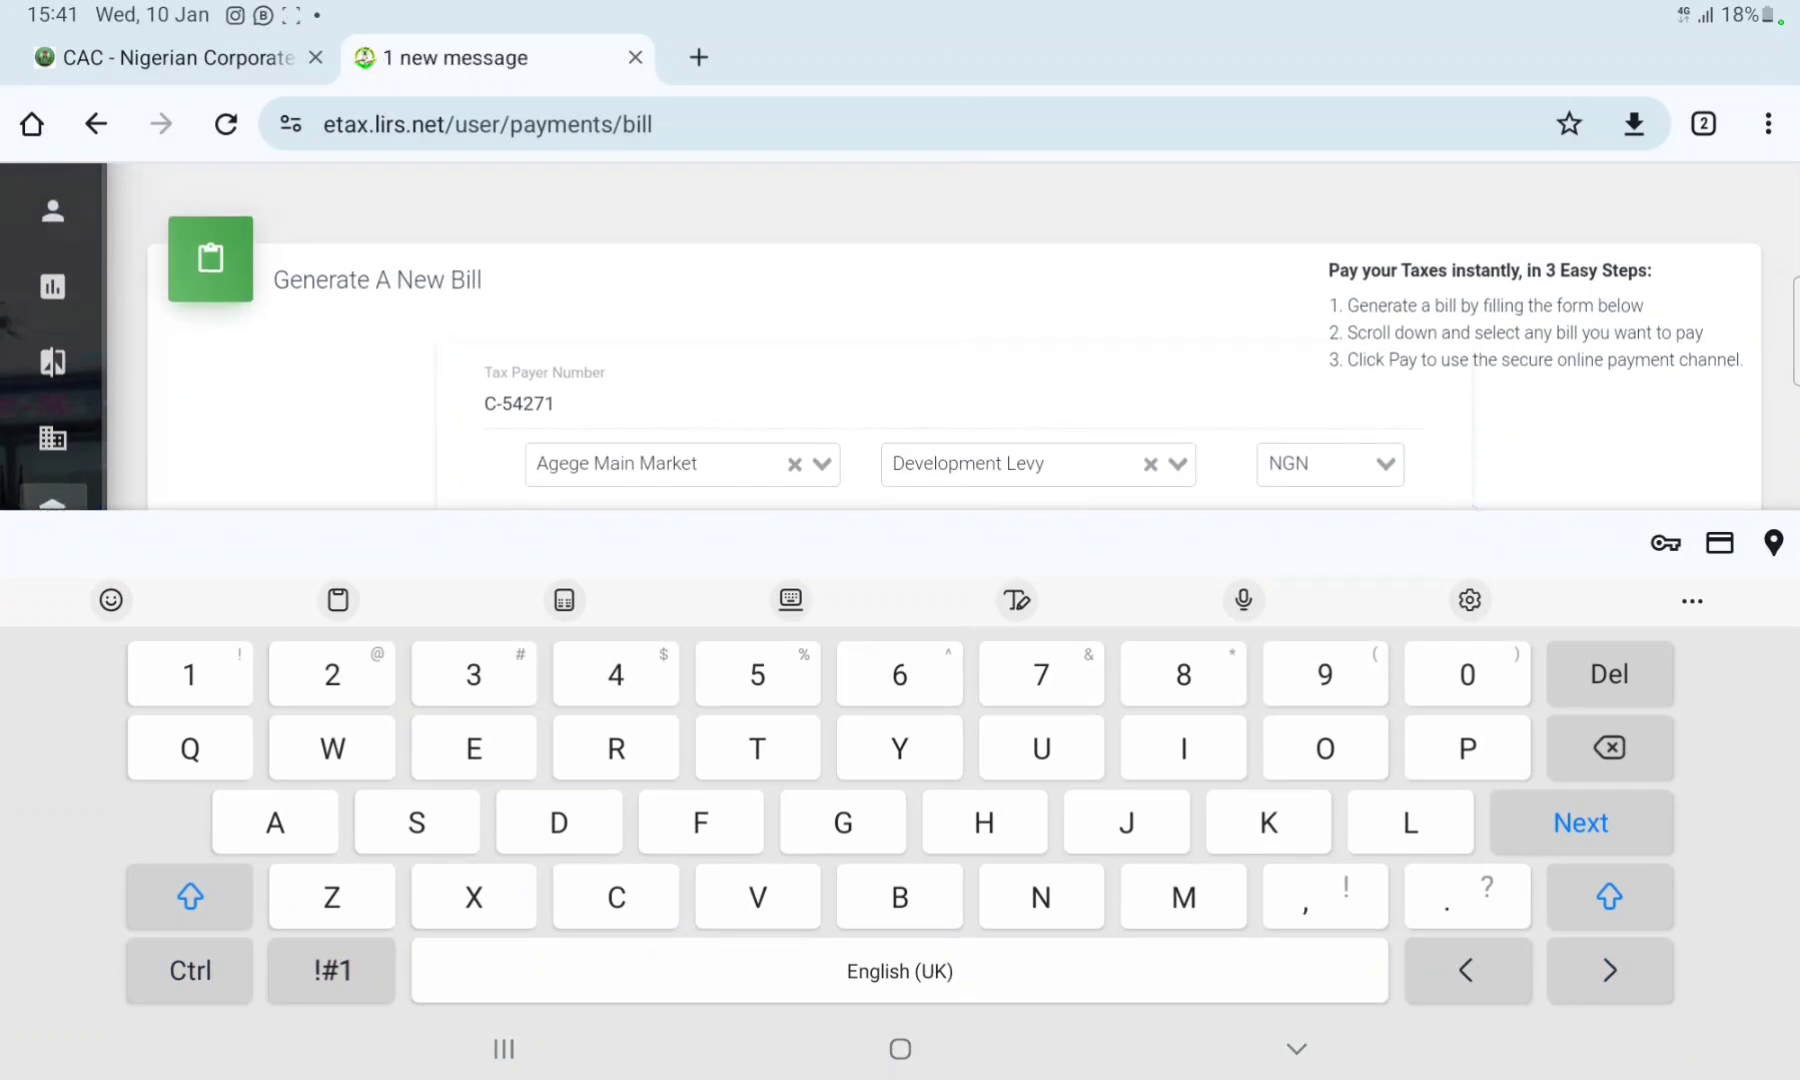
pyautogui.scroll(-1, 1462, 402)
pyautogui.click(1278, 477)
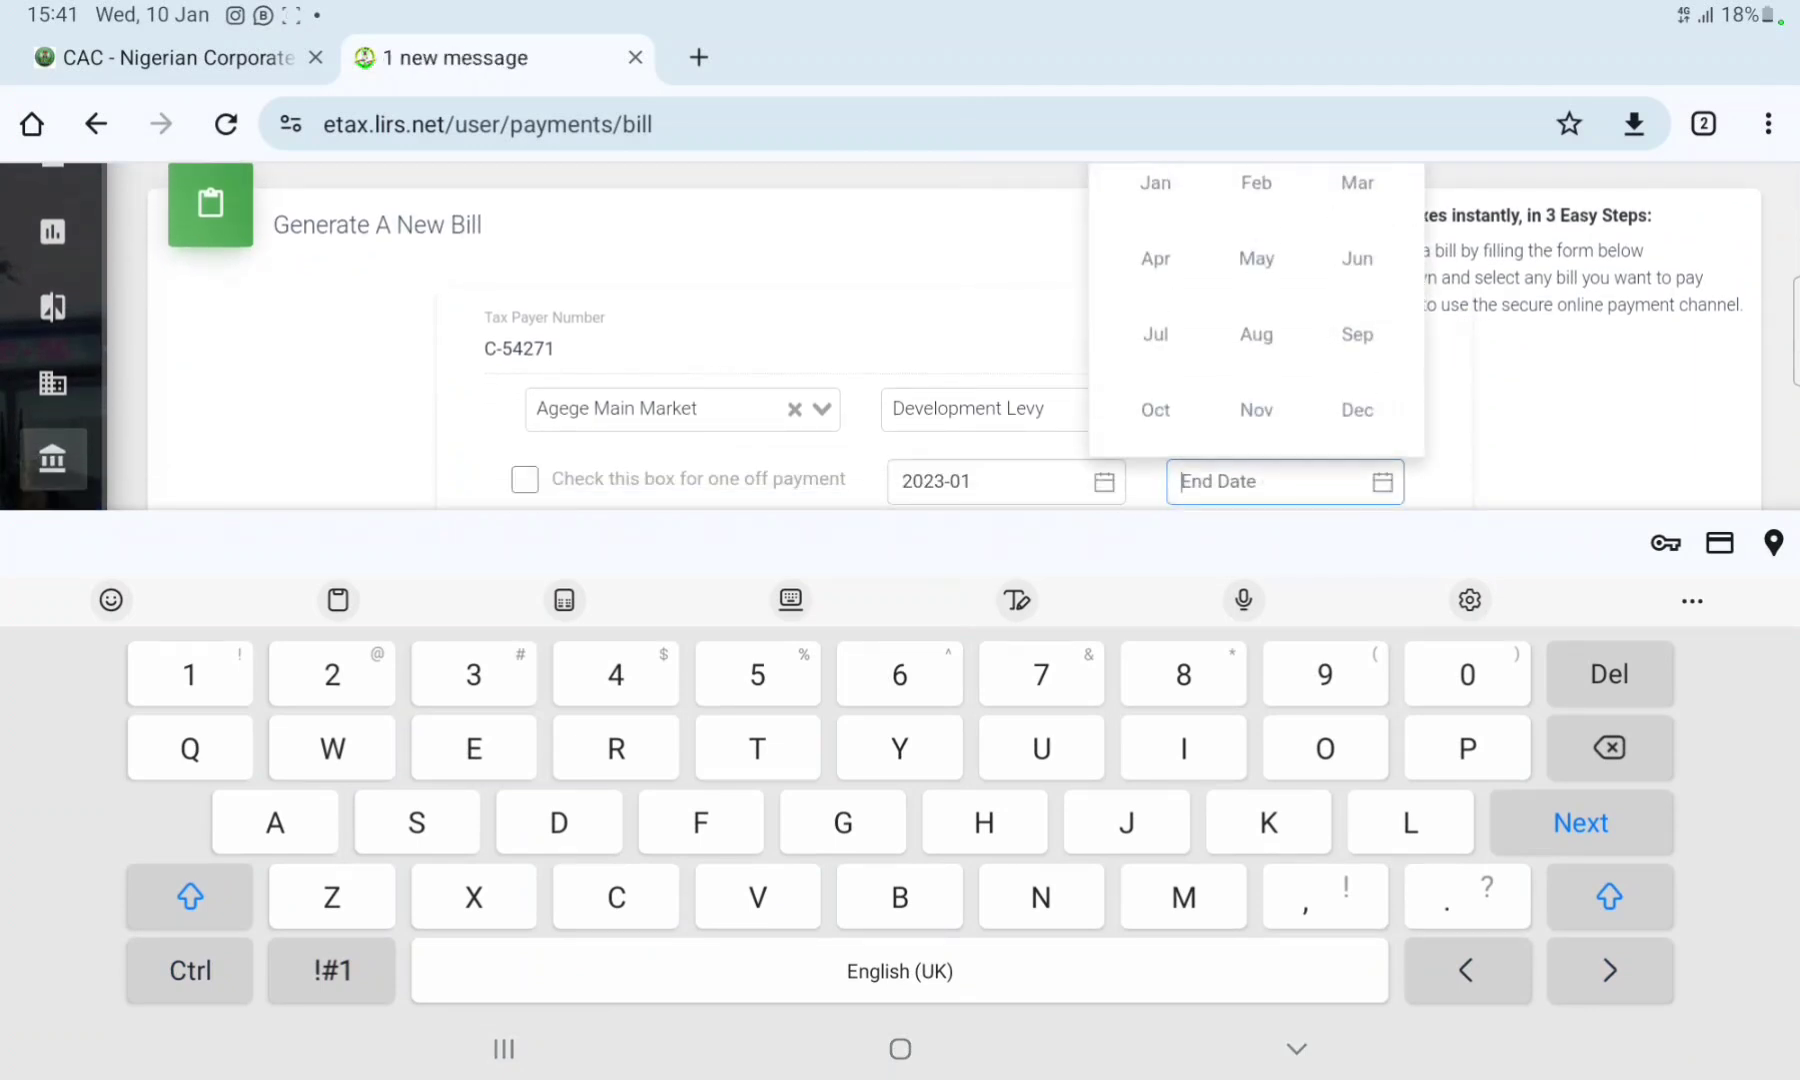
pyautogui.click(1357, 410)
pyautogui.click(1200, 628)
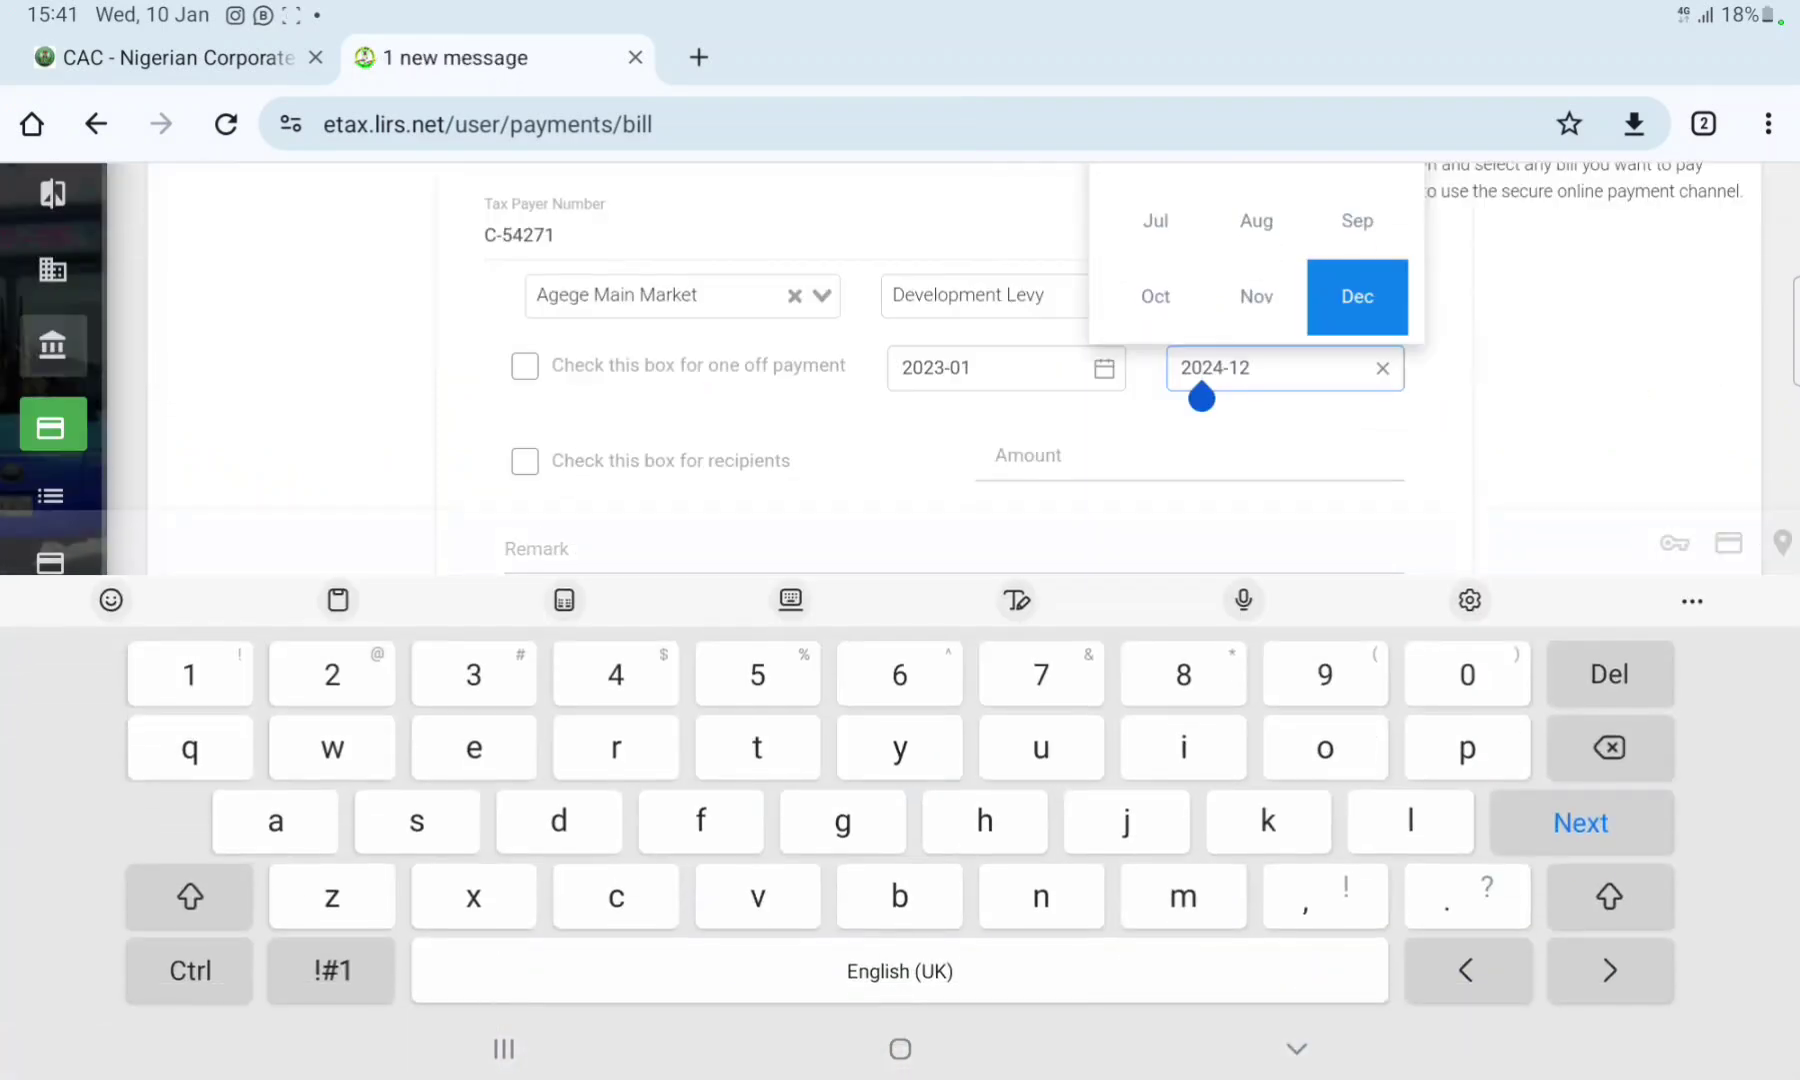
pyautogui.moveTo(1203, 398); pyautogui.dragTo(1222, 398)
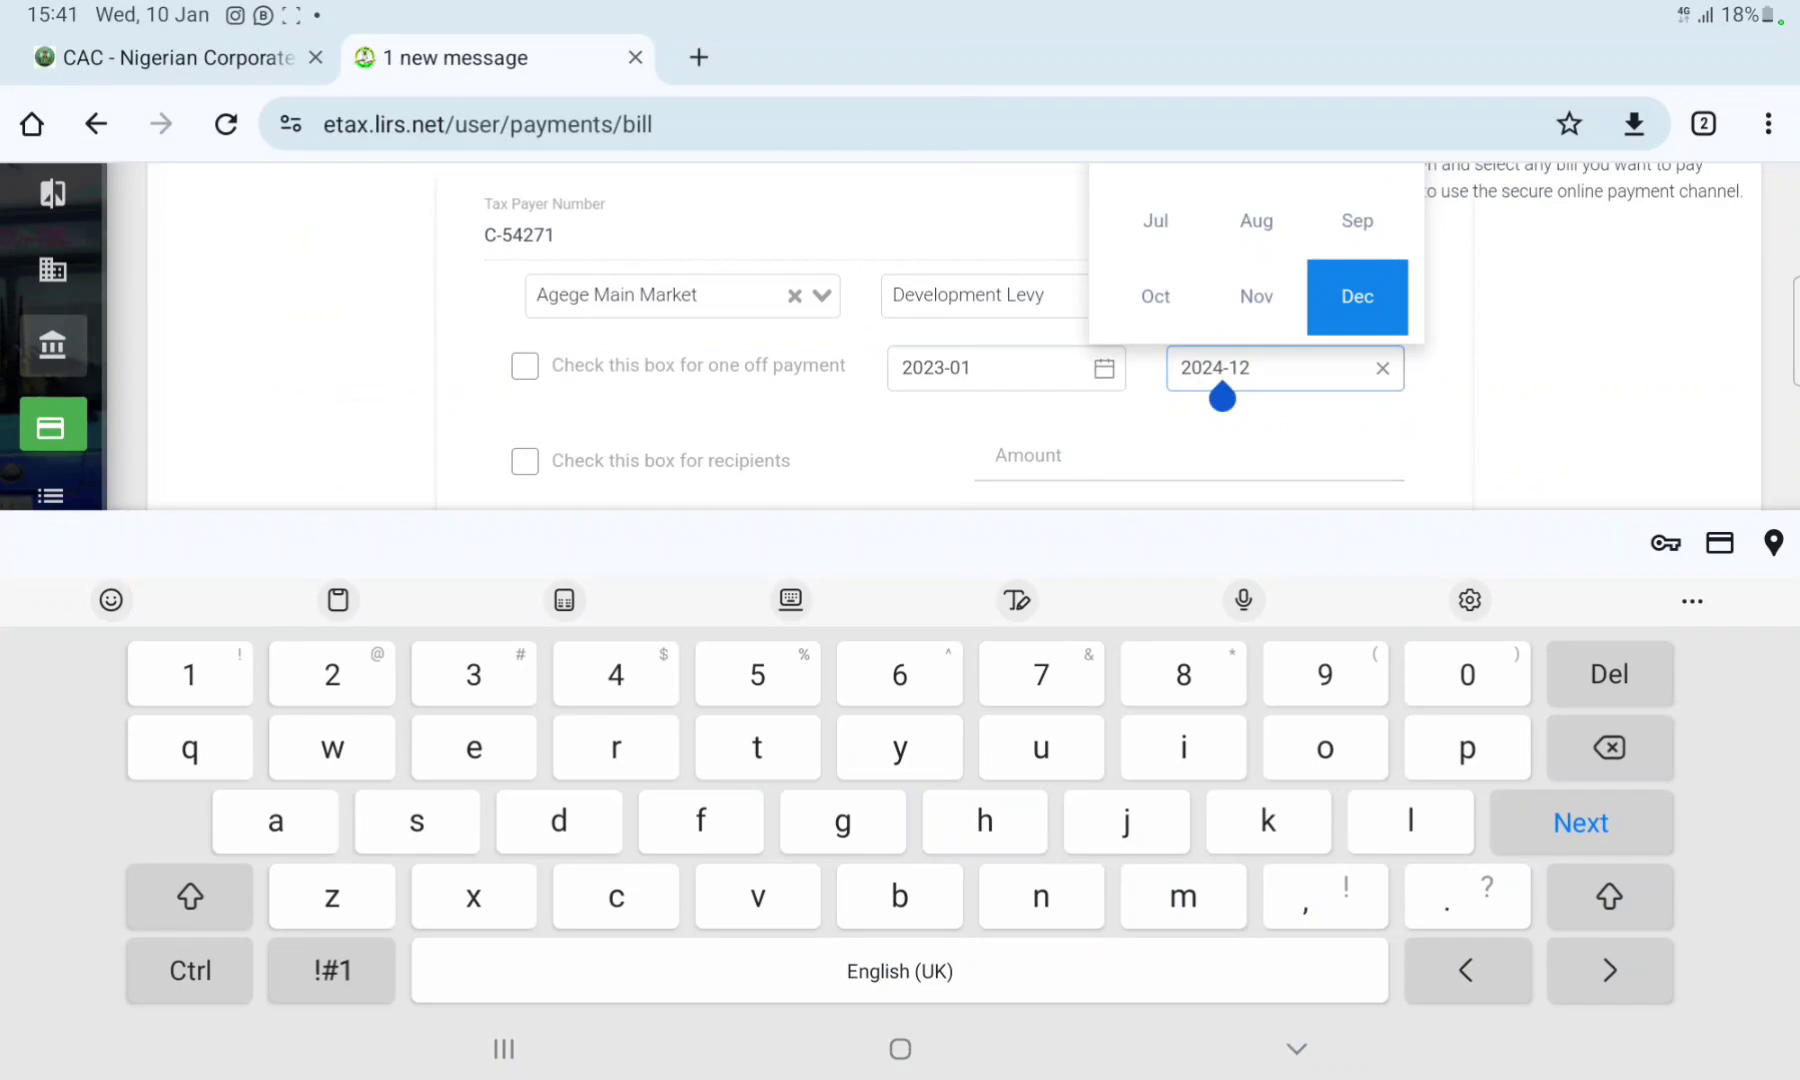
pyautogui.press('BackSpace')
pyautogui.write('3')
pyautogui.click(1627, 374)
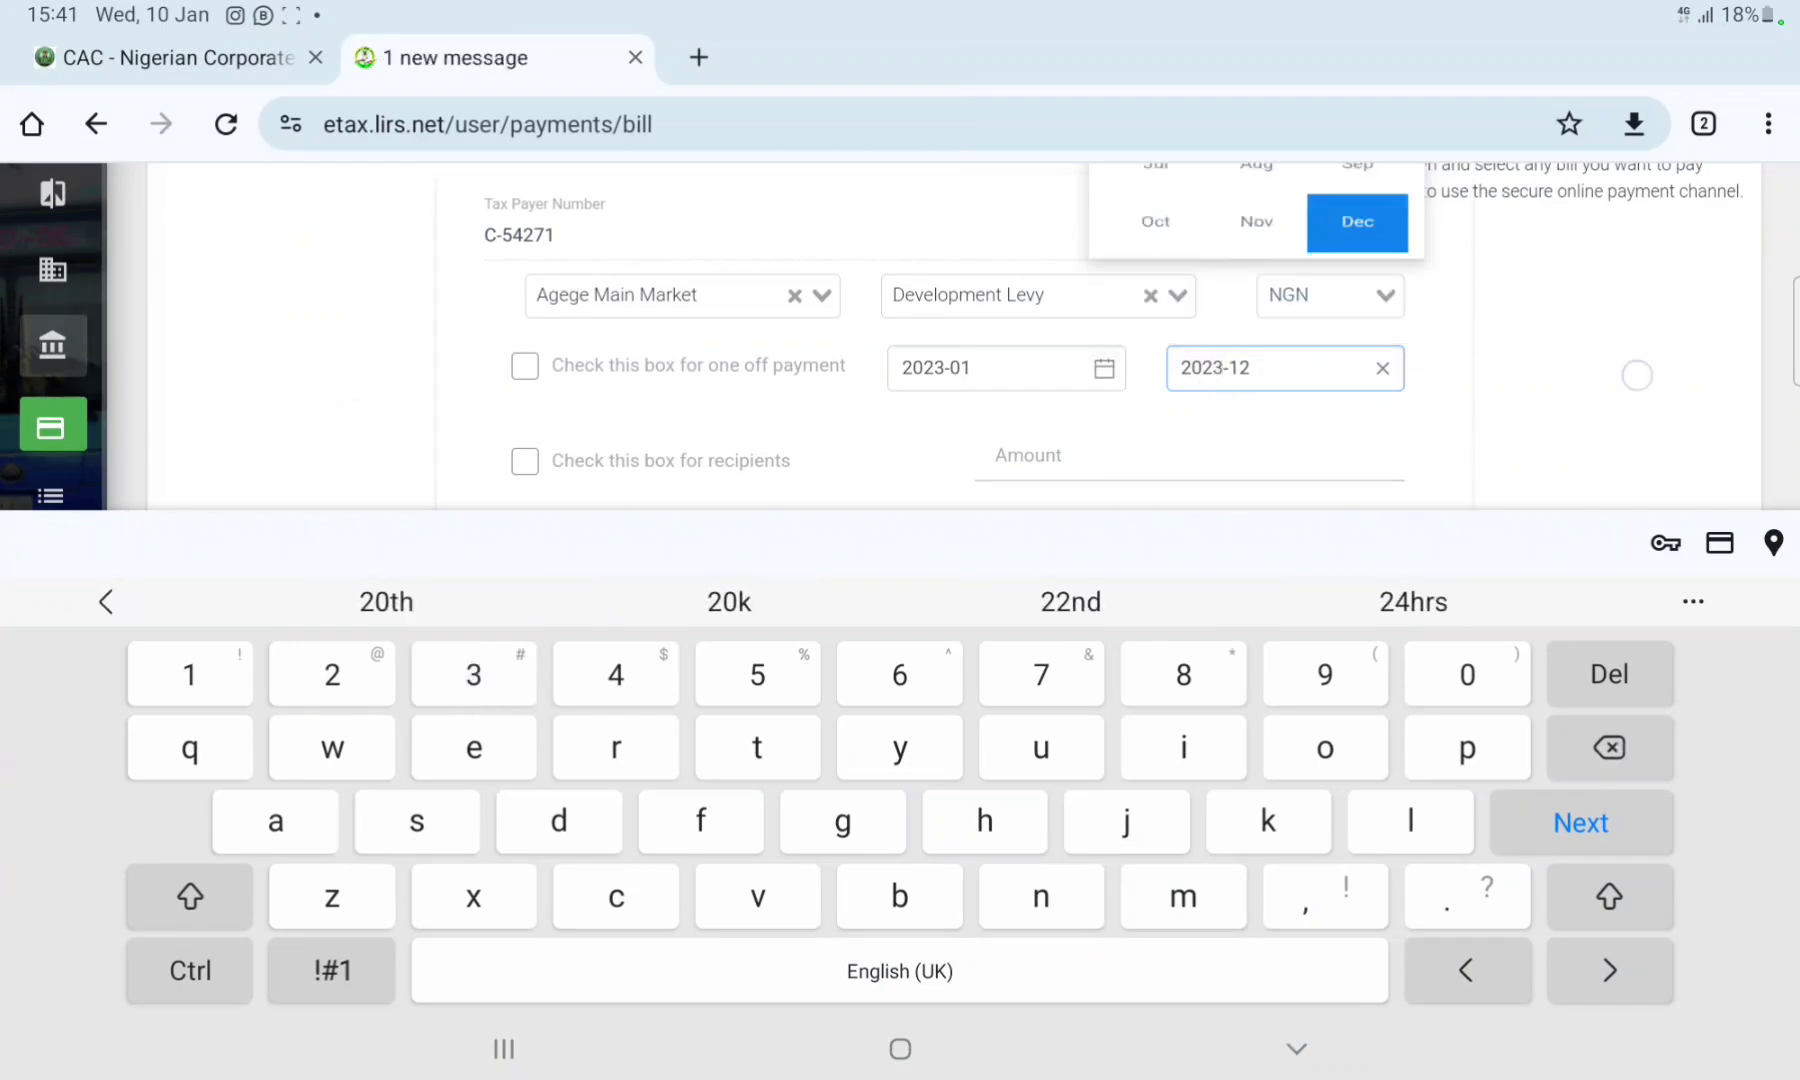
# Enter 2,000 as the amount of the Development Levy bill
pyautogui.click(1119, 702)
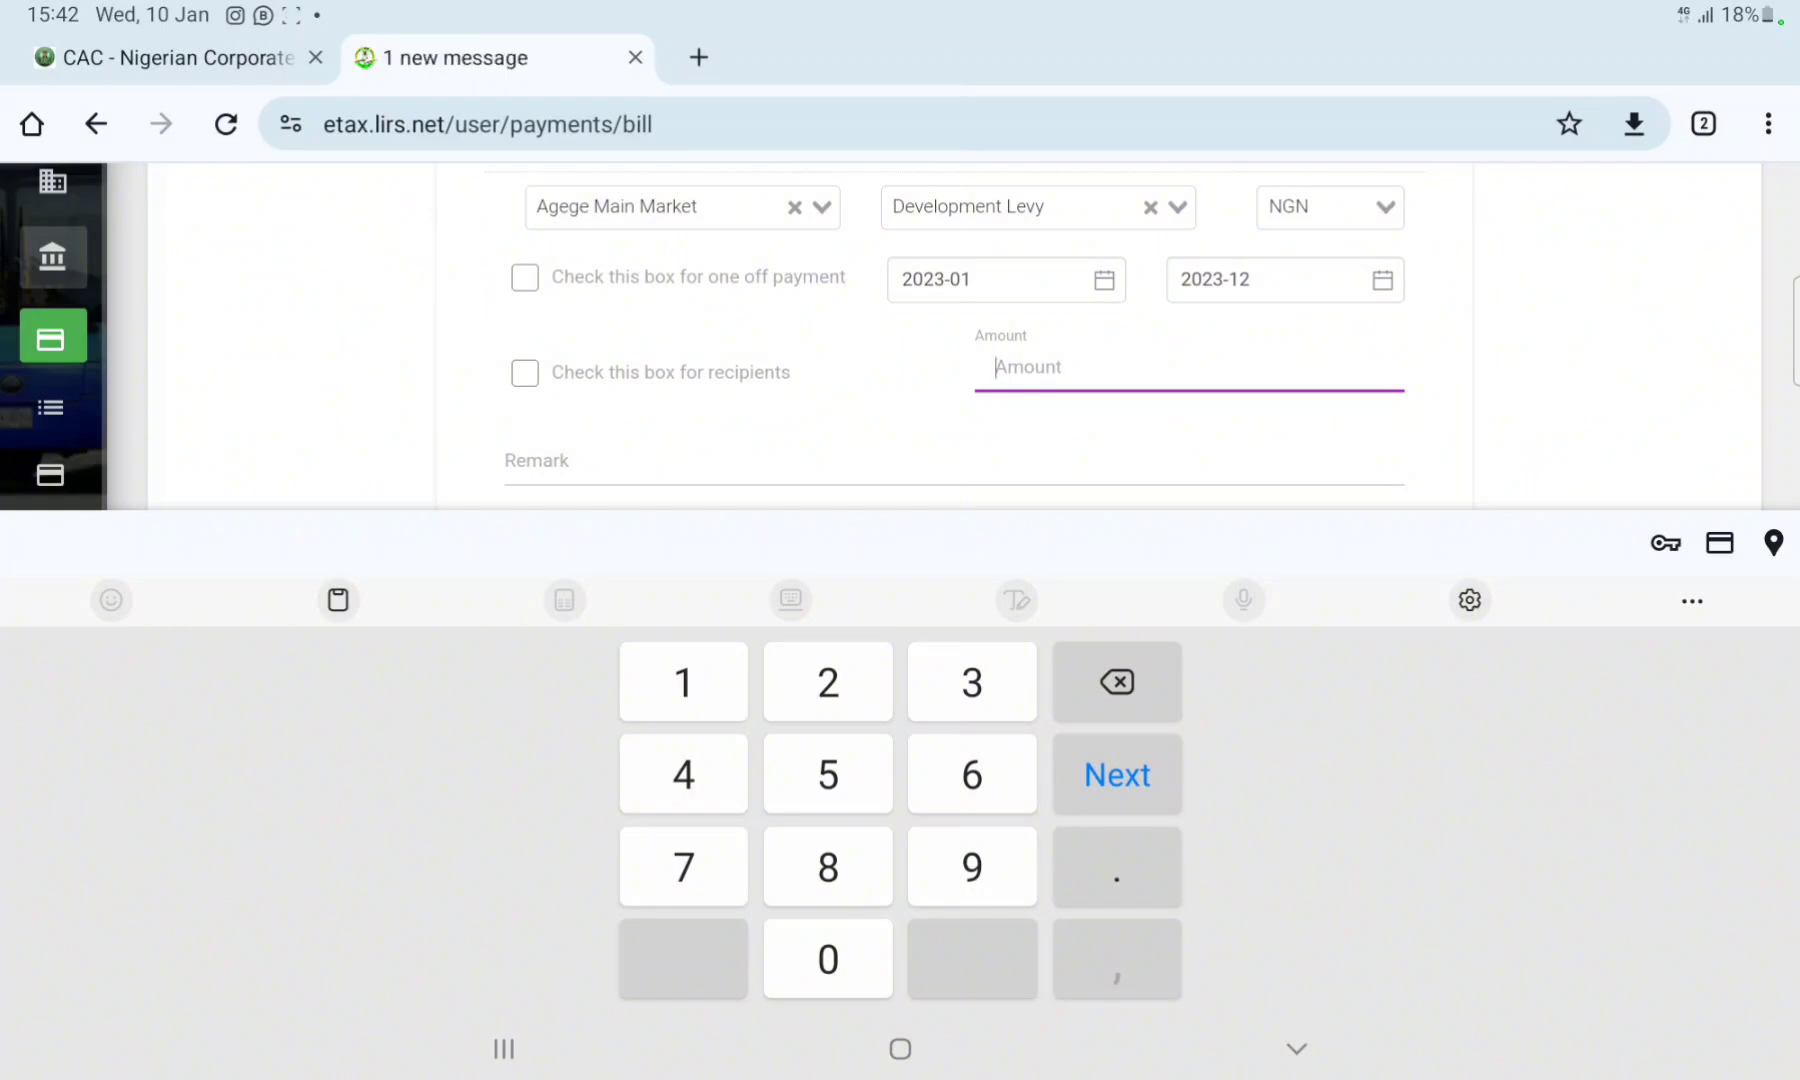
pyautogui.write('2,0')
pyautogui.write('000')
pyautogui.click(1296, 1048)
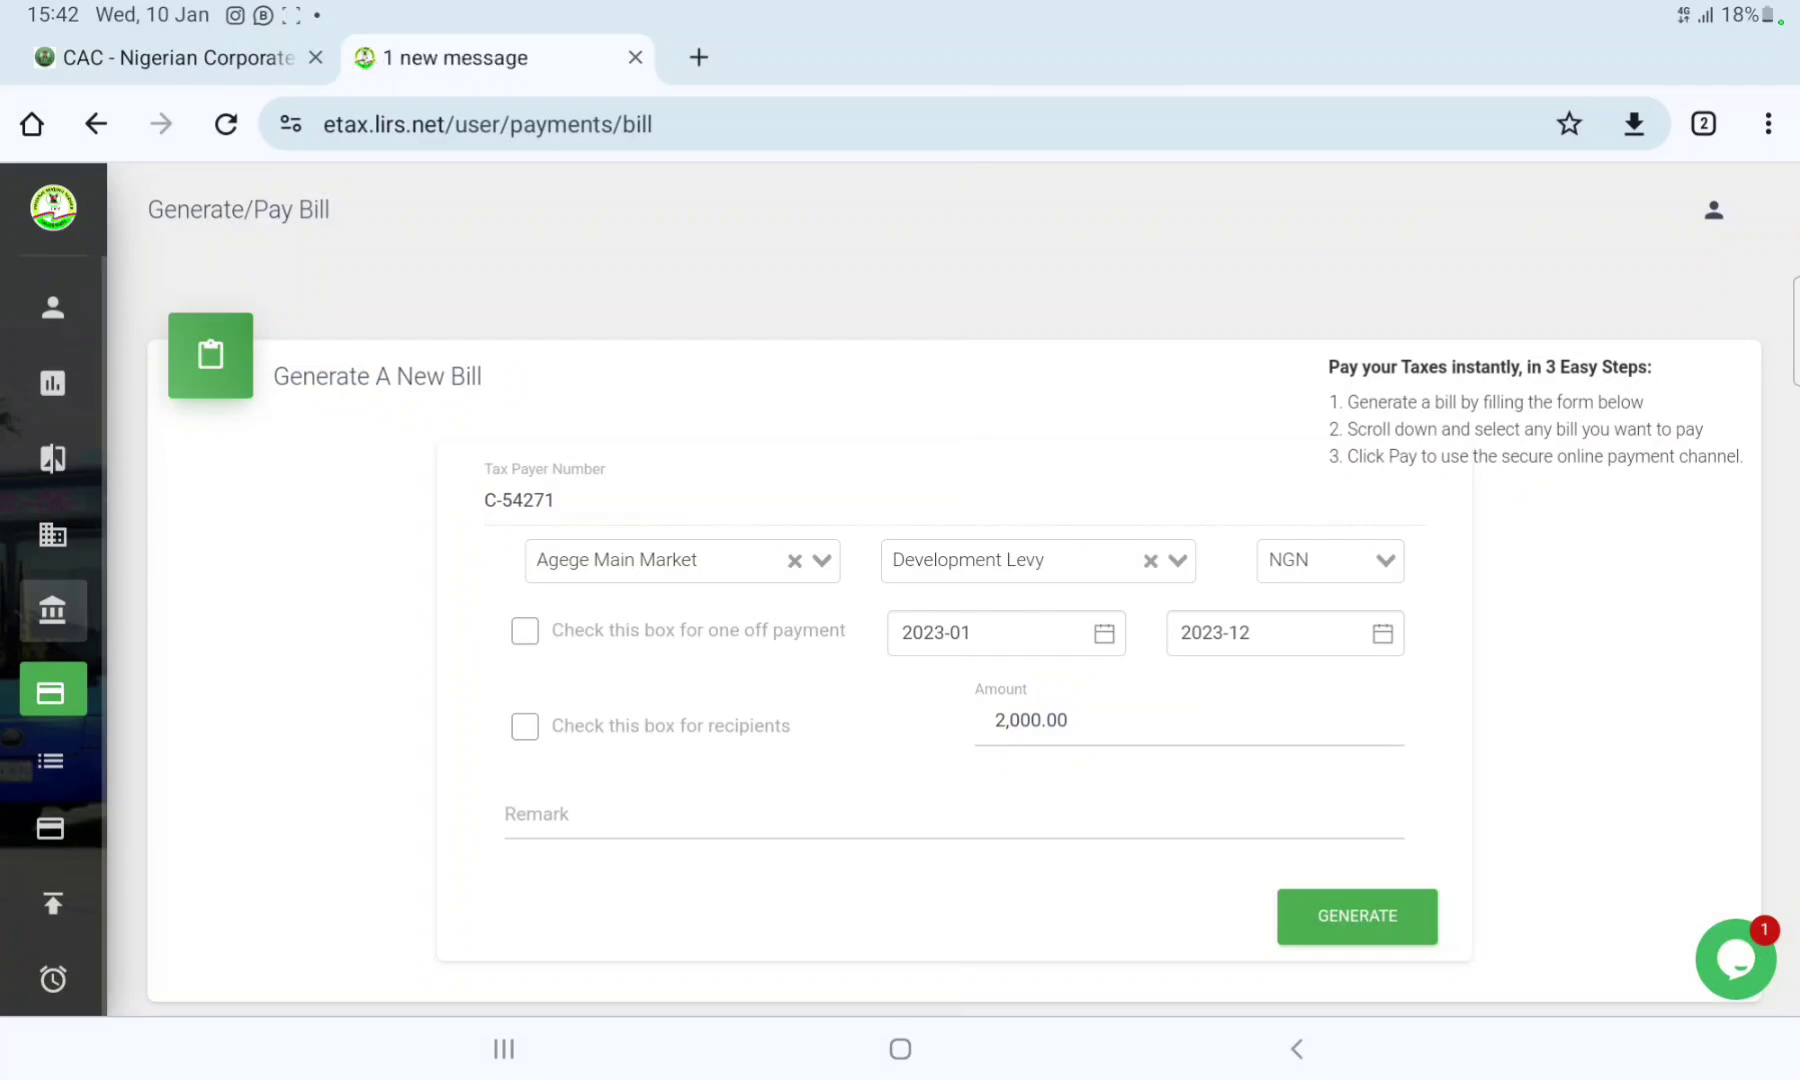
# Keep Agege Main Market as the agency and change the revenue to Business Premises - 32117
pyautogui.click(34, 688)
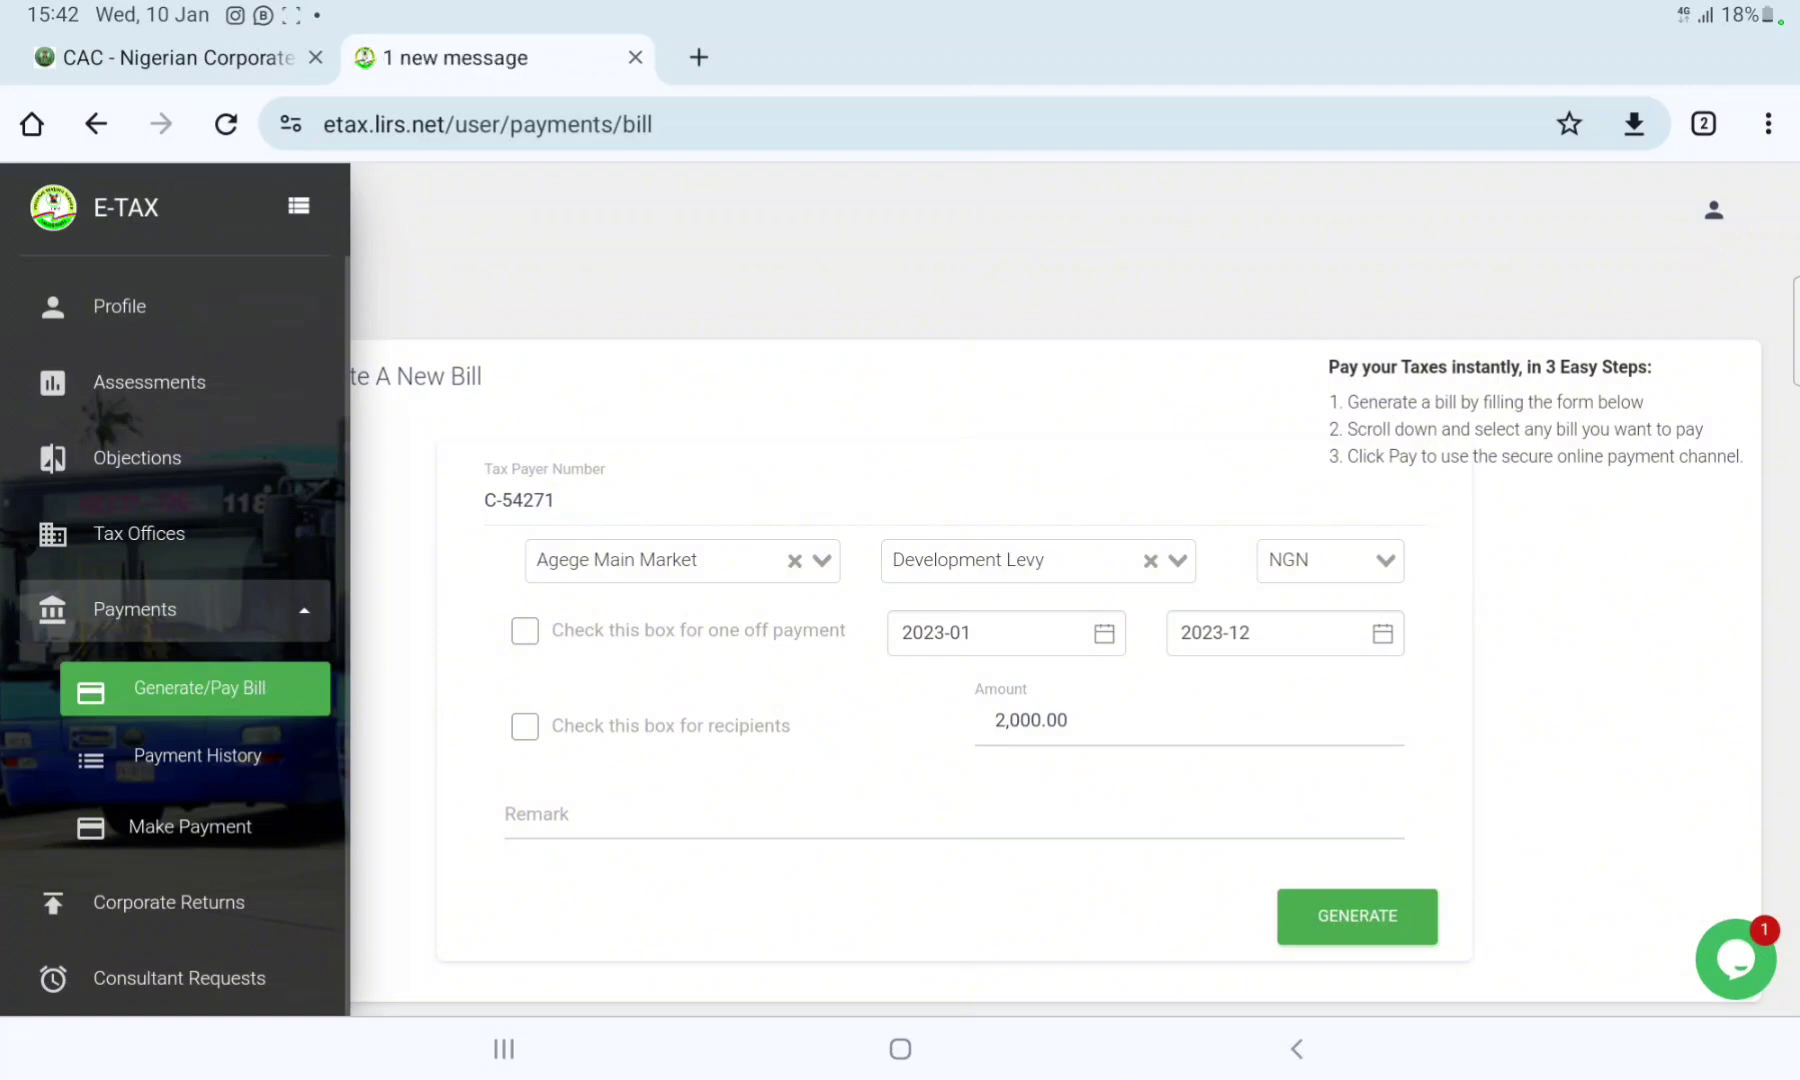
pyautogui.click(745, 554)
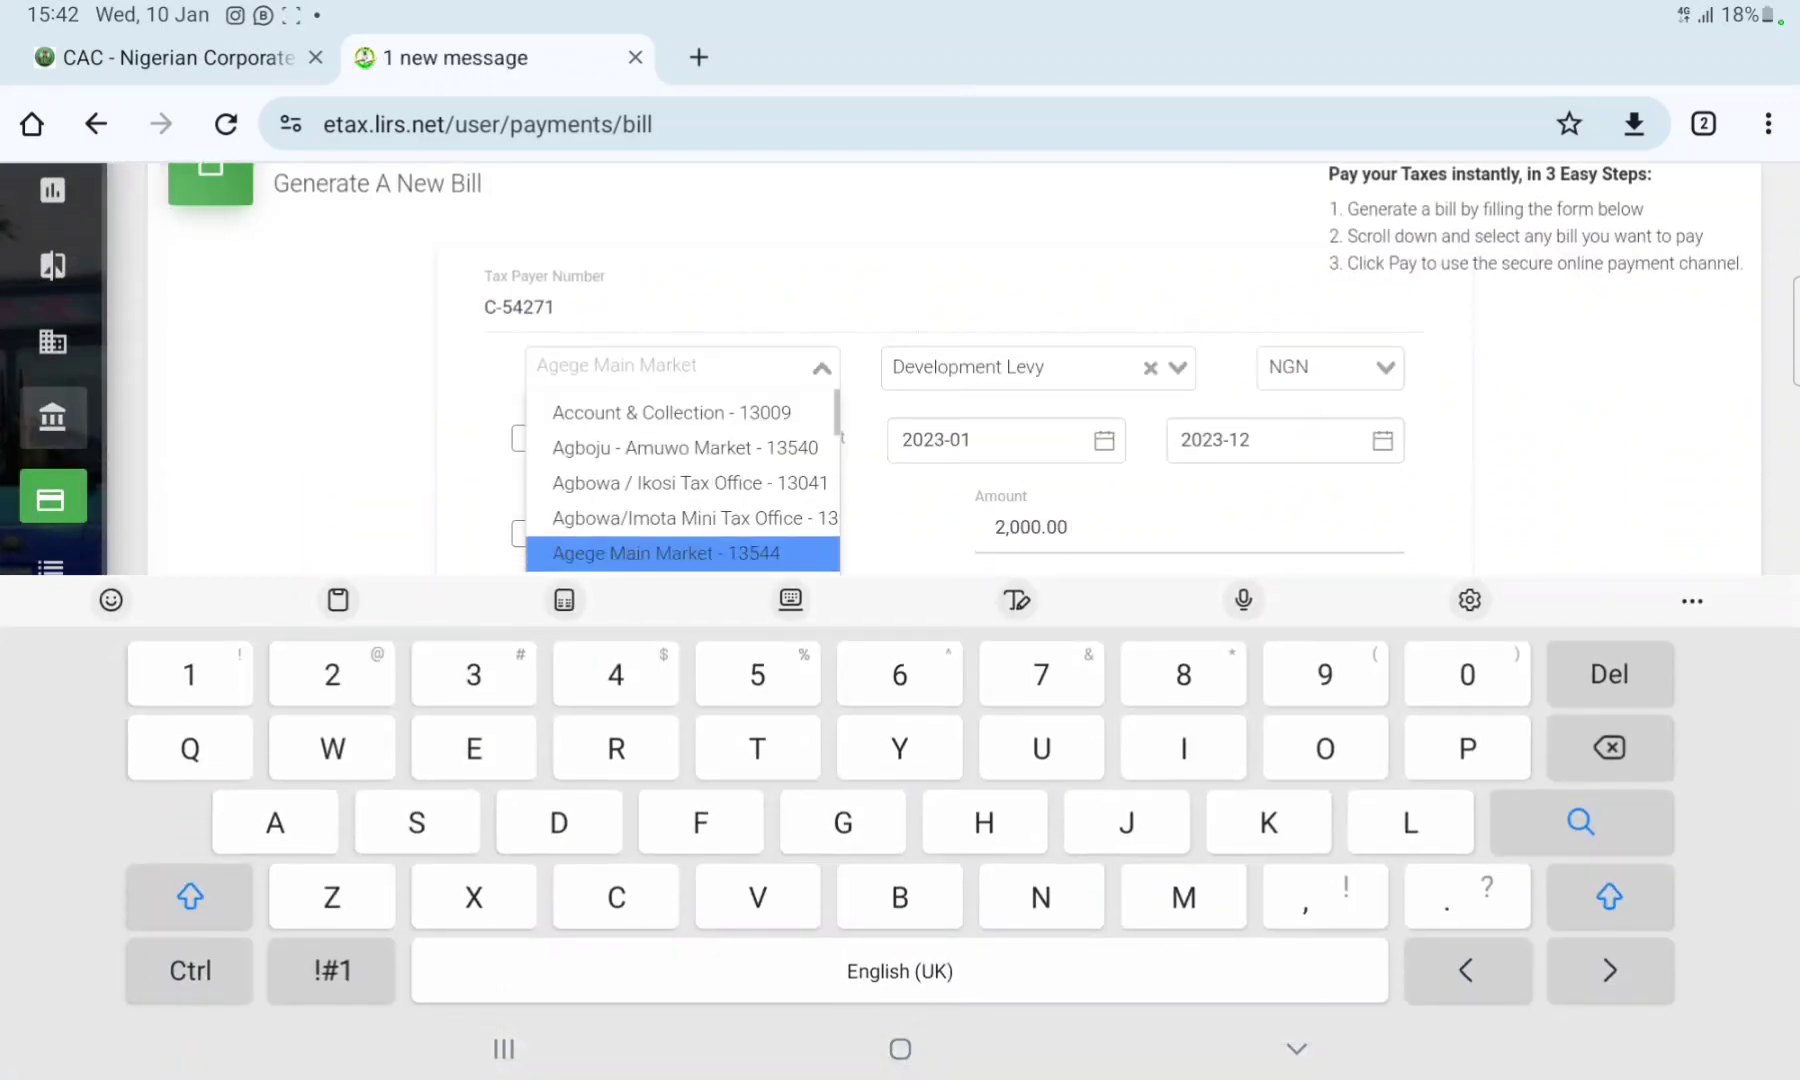
pyautogui.click(692, 548)
pyautogui.click(1119, 368)
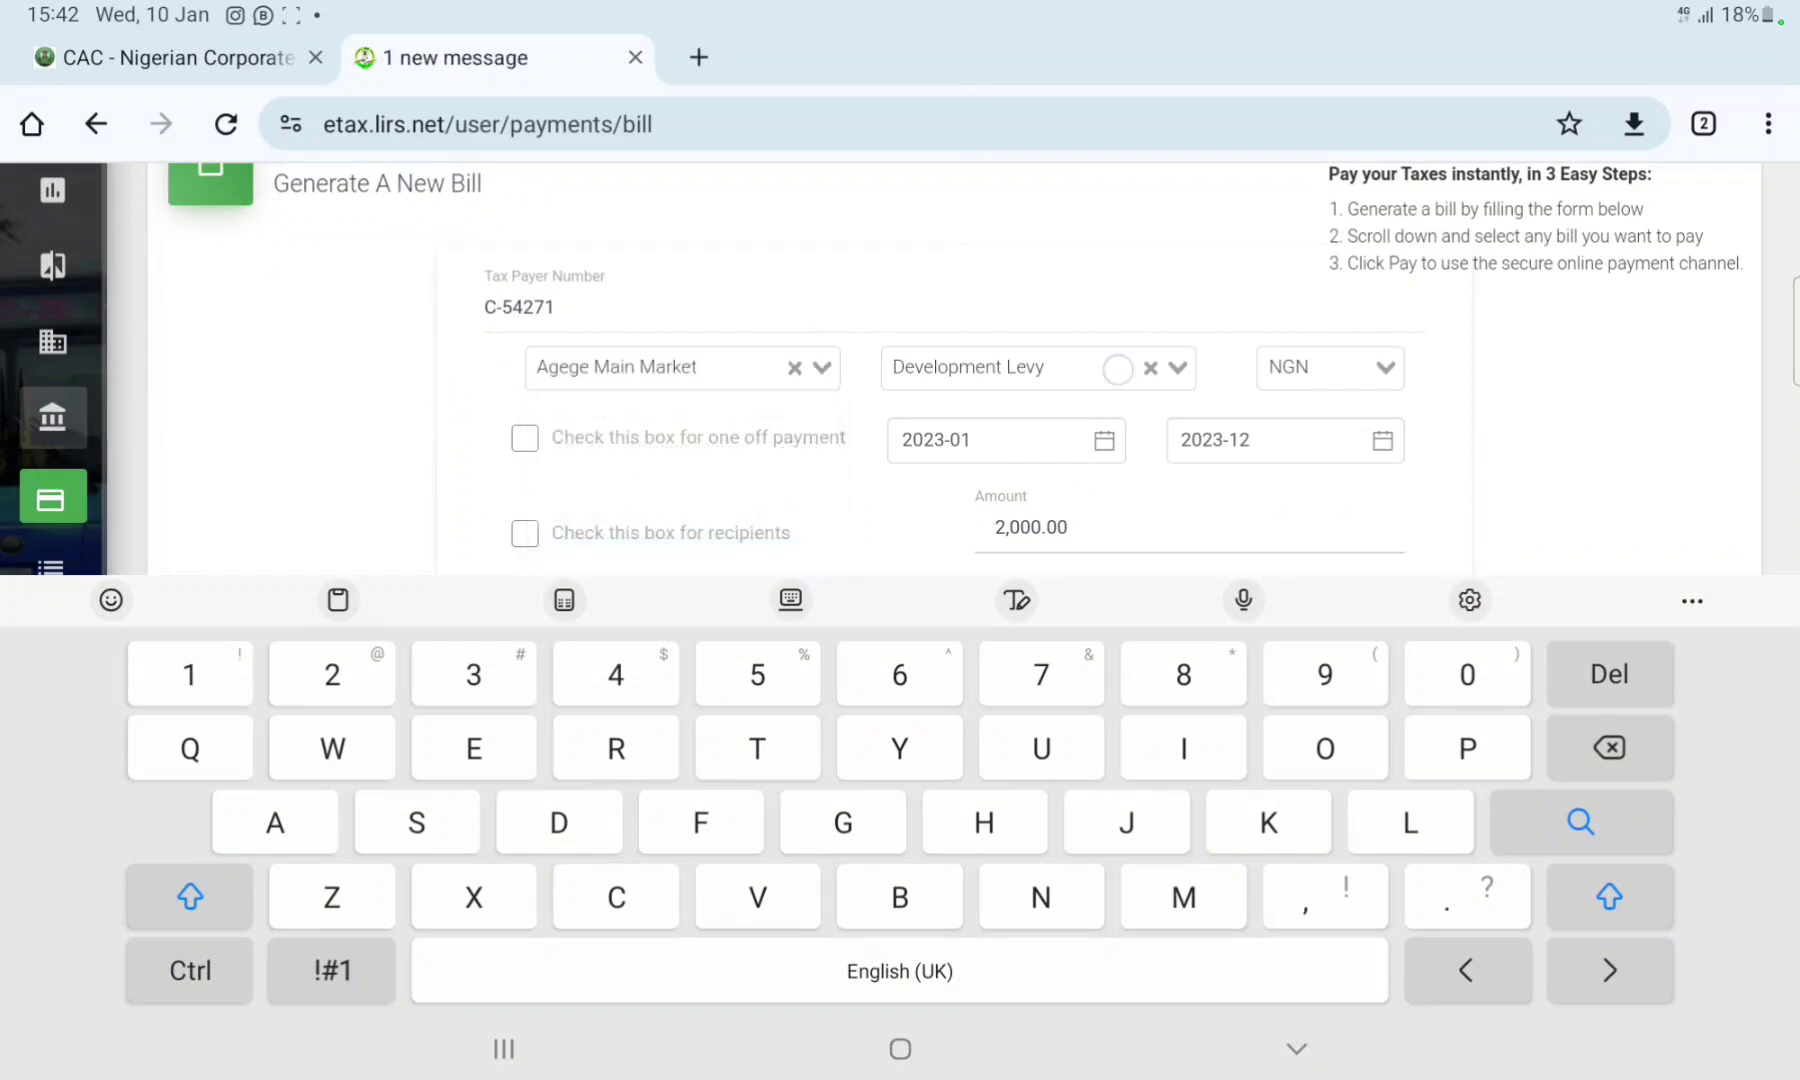
pyautogui.scroll(-3, 1087, 510)
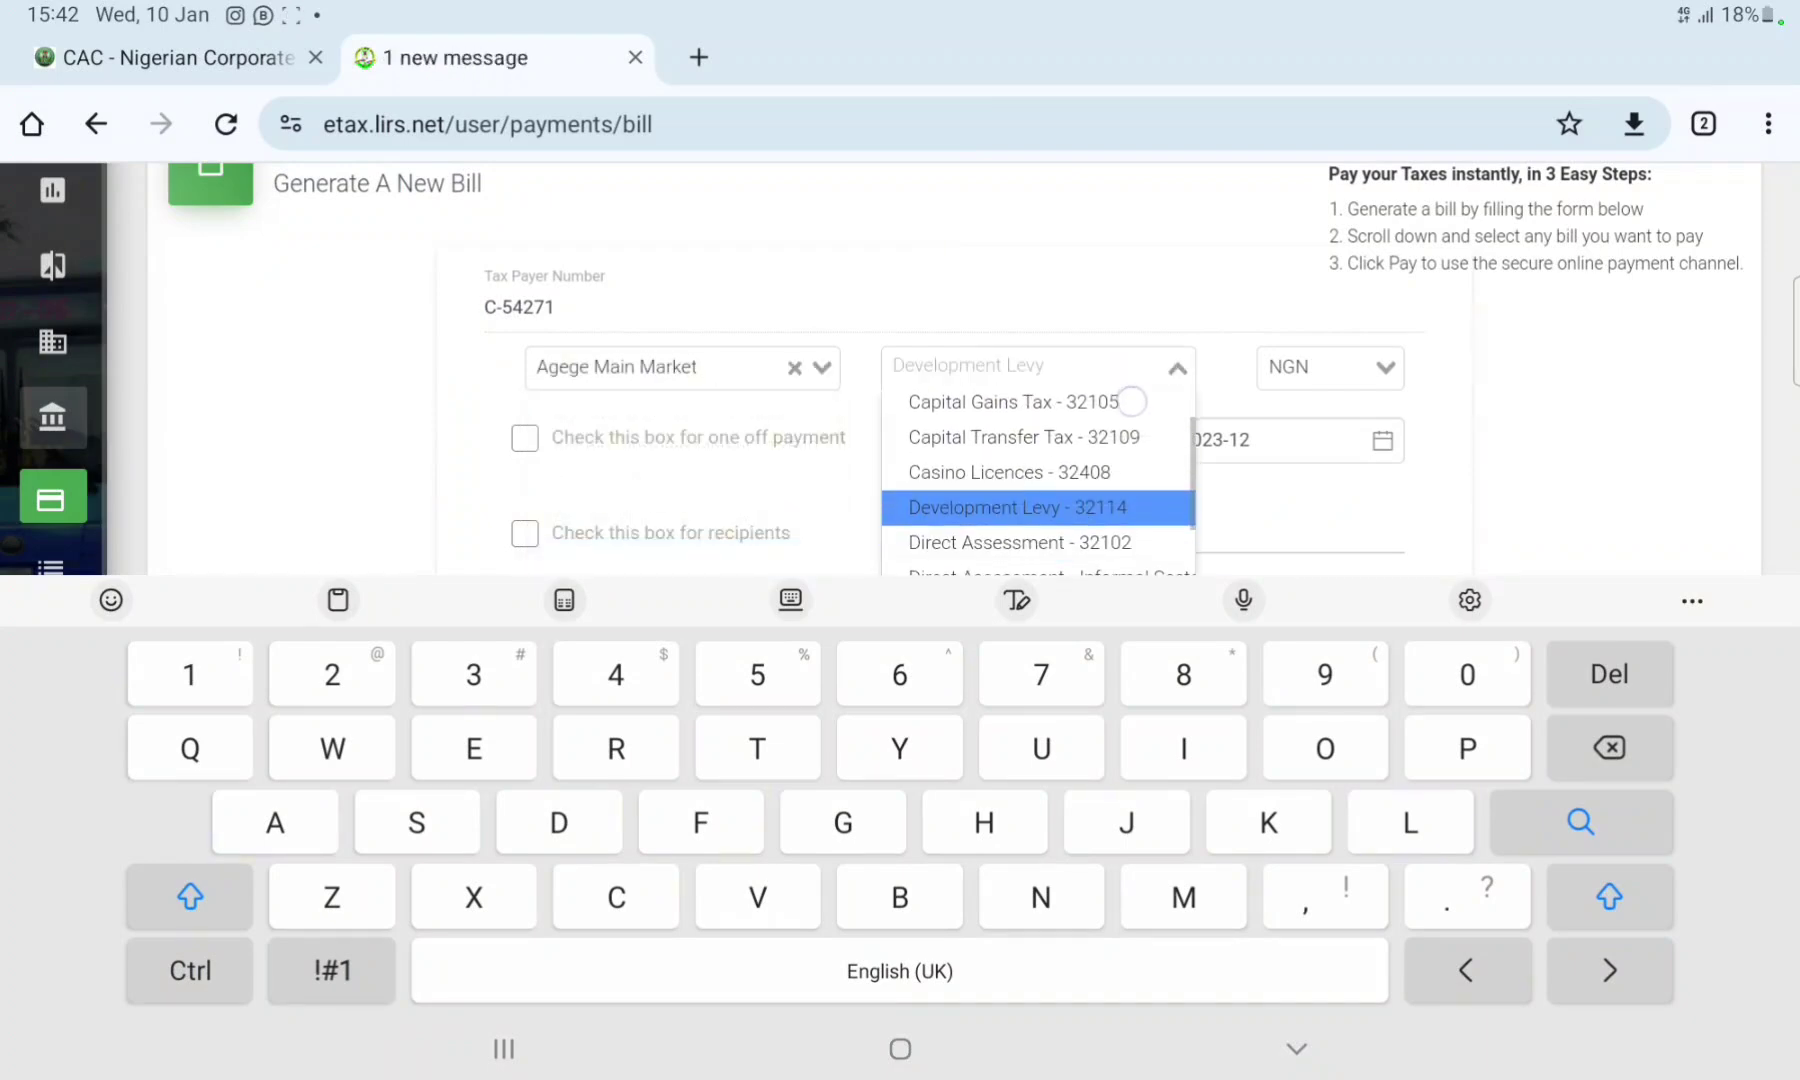
pyautogui.scroll(3, 1100, 500)
pyautogui.click(1042, 470)
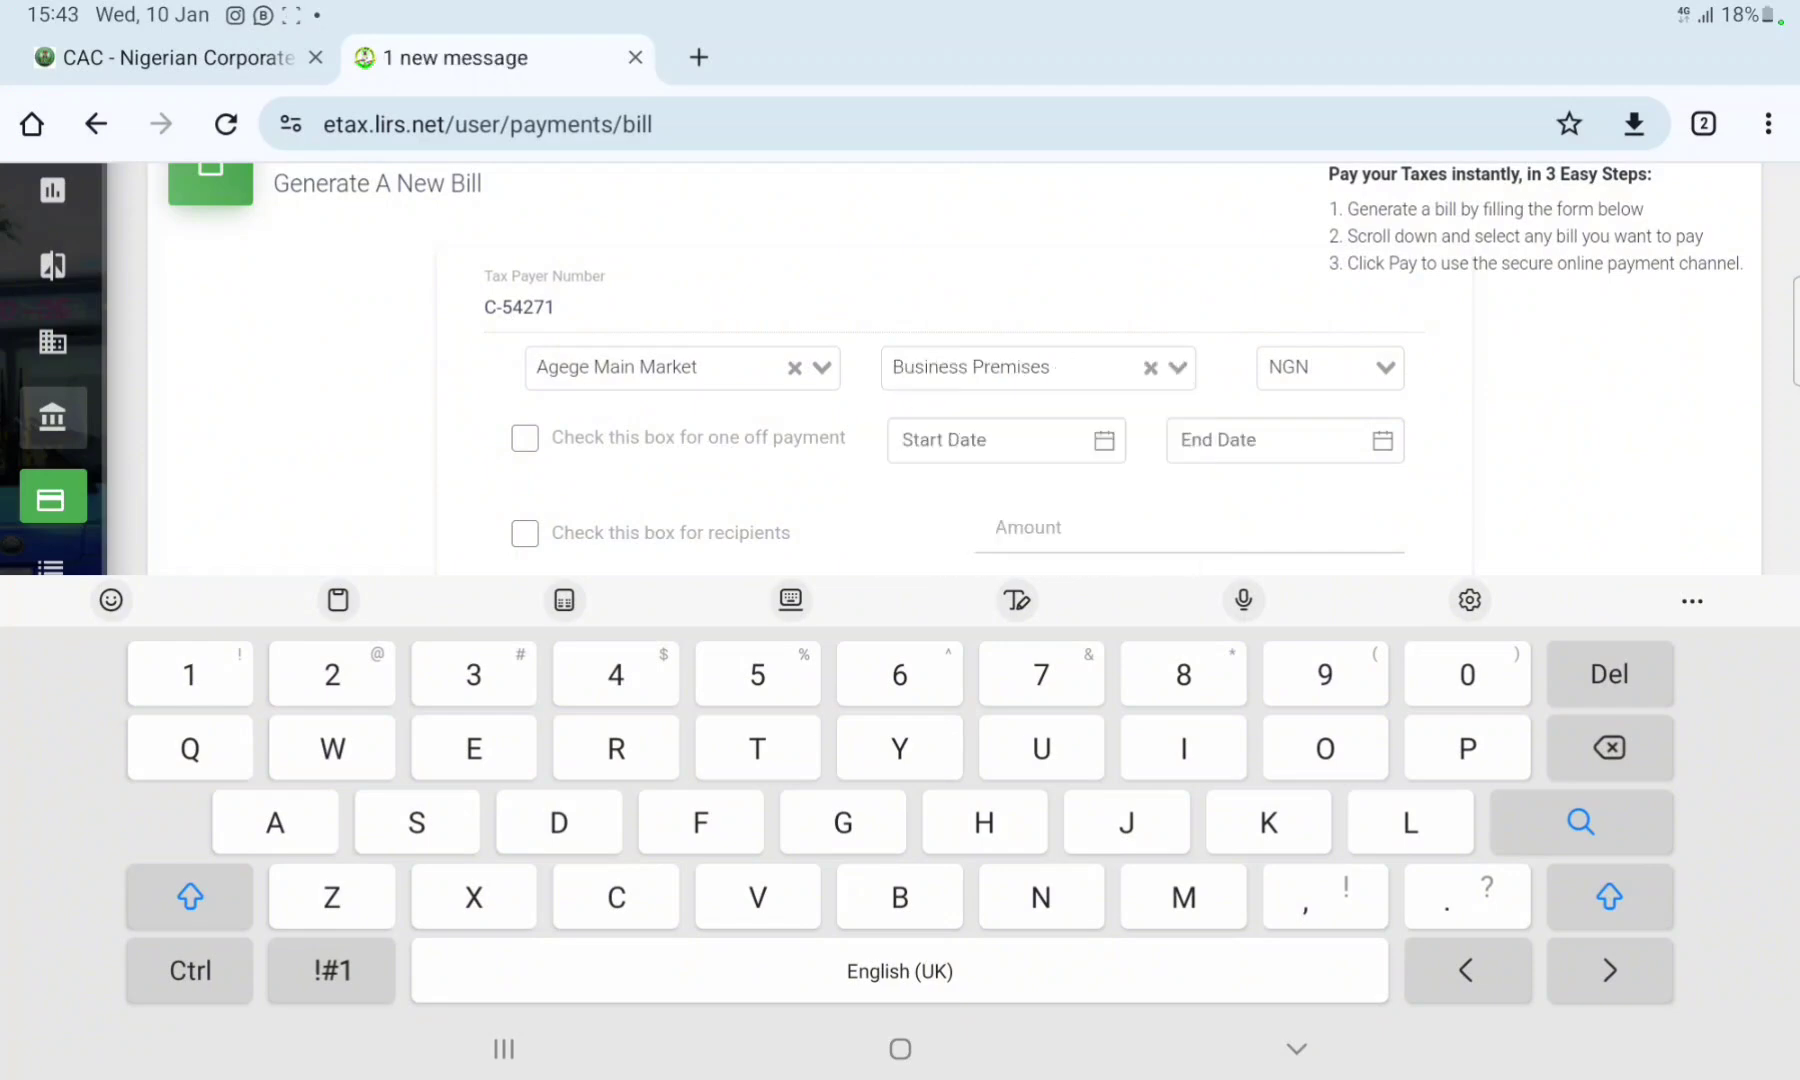
# Set the Business Premises bill's start date to January 2023
pyautogui.scroll(-1, 1287, 477)
pyautogui.click(1097, 368)
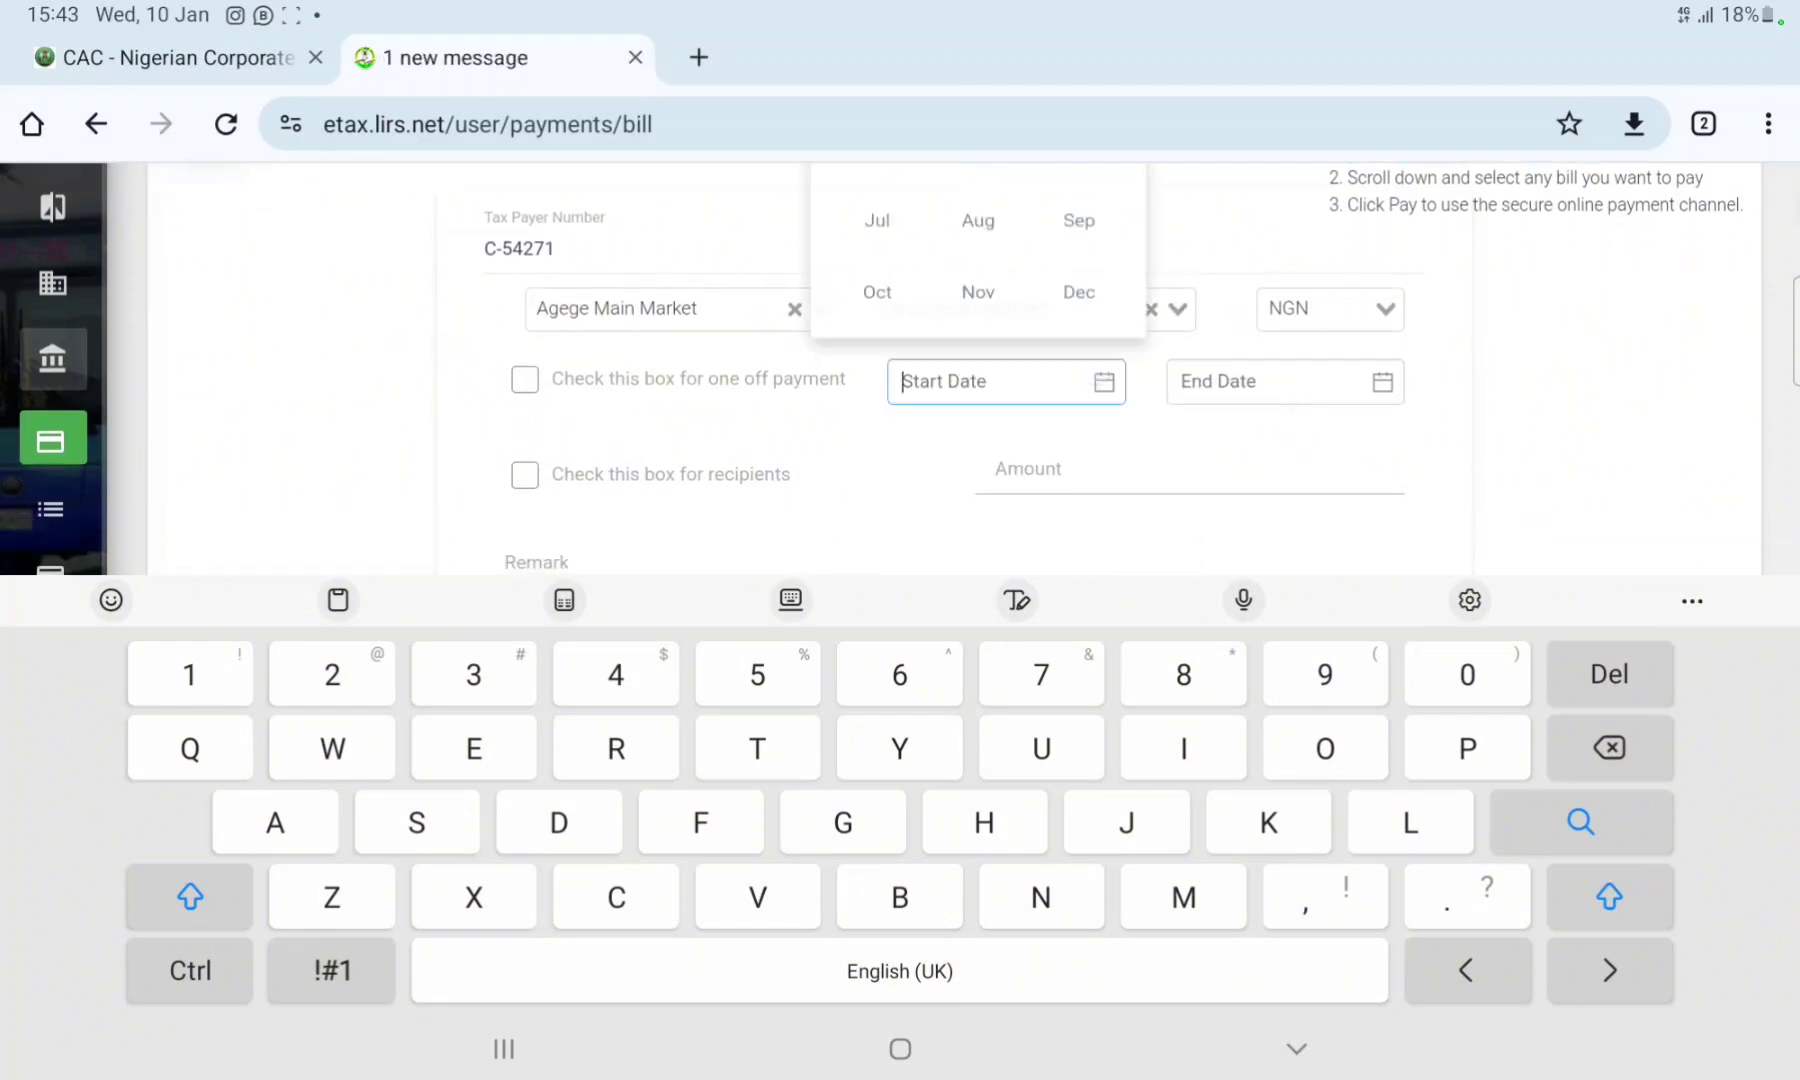
pyautogui.scroll(2, 1037, 367)
pyautogui.scroll(2, 1037, 367)
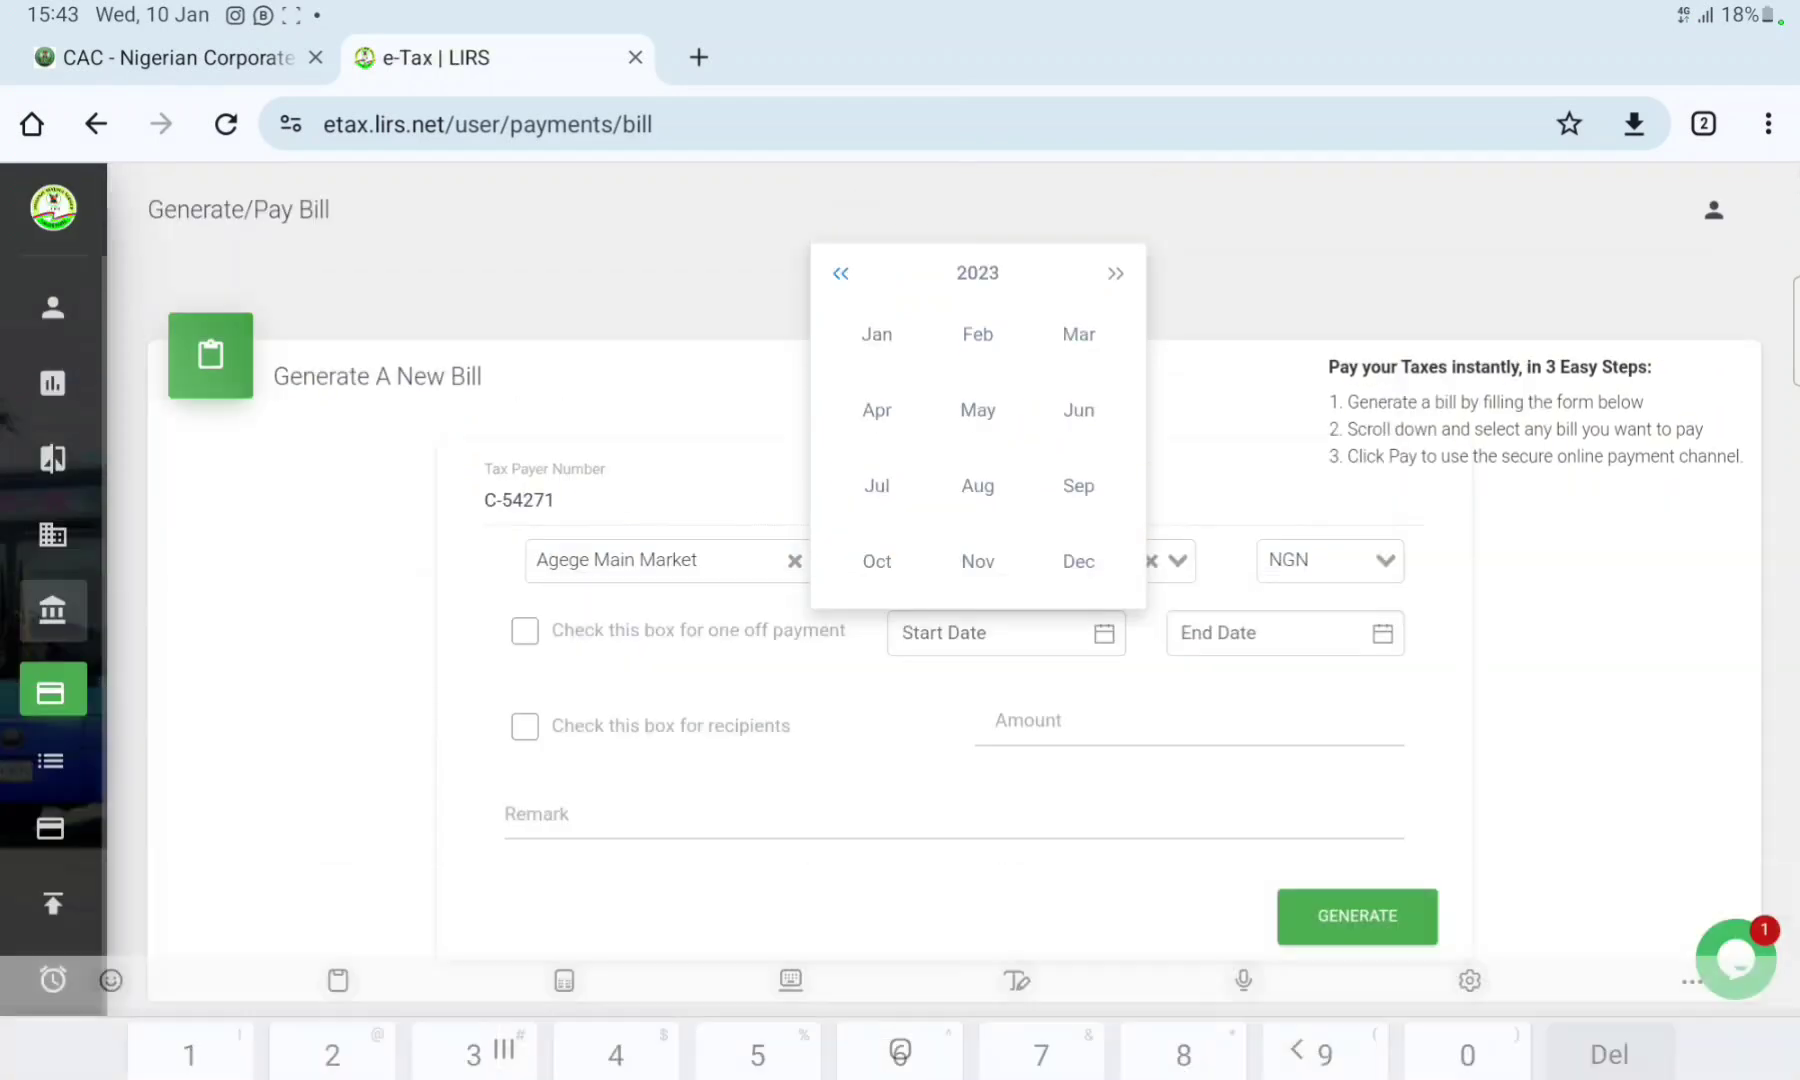
pyautogui.click(877, 334)
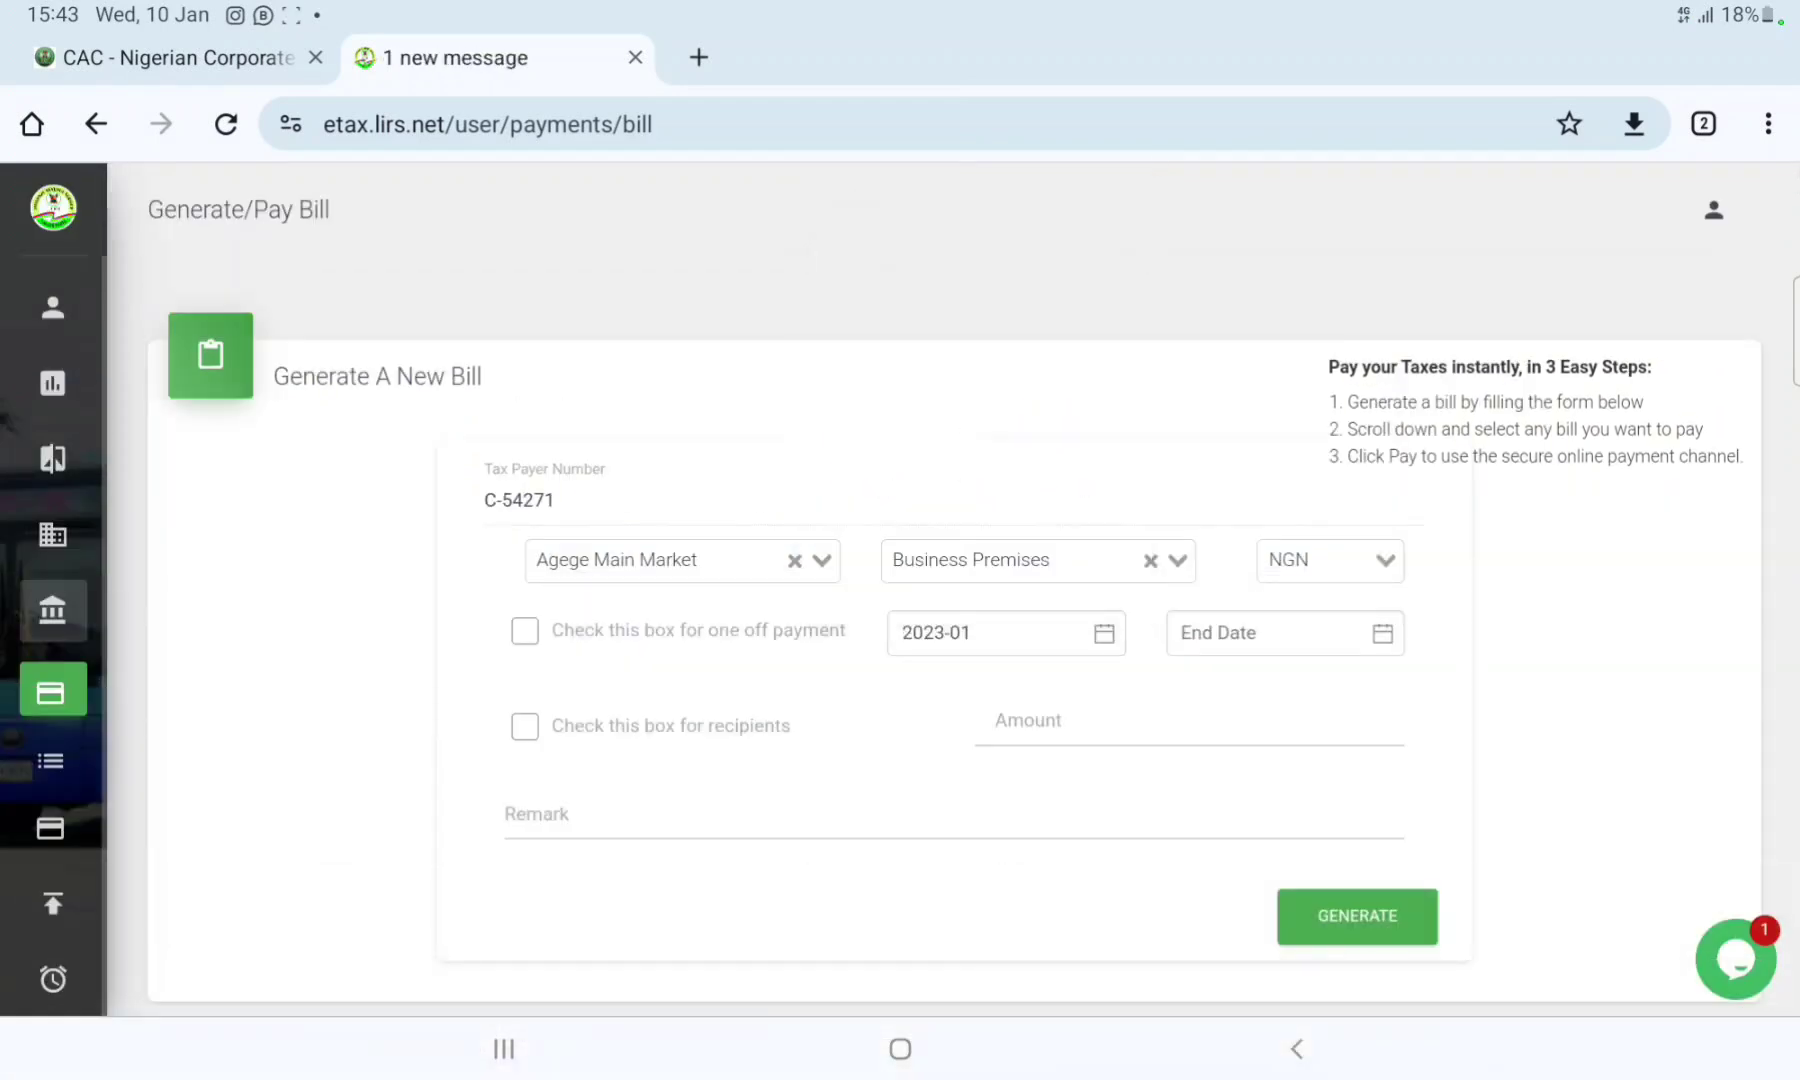
# Set the Business Premises bill's end date to December 2023
pyautogui.click(1280, 618)
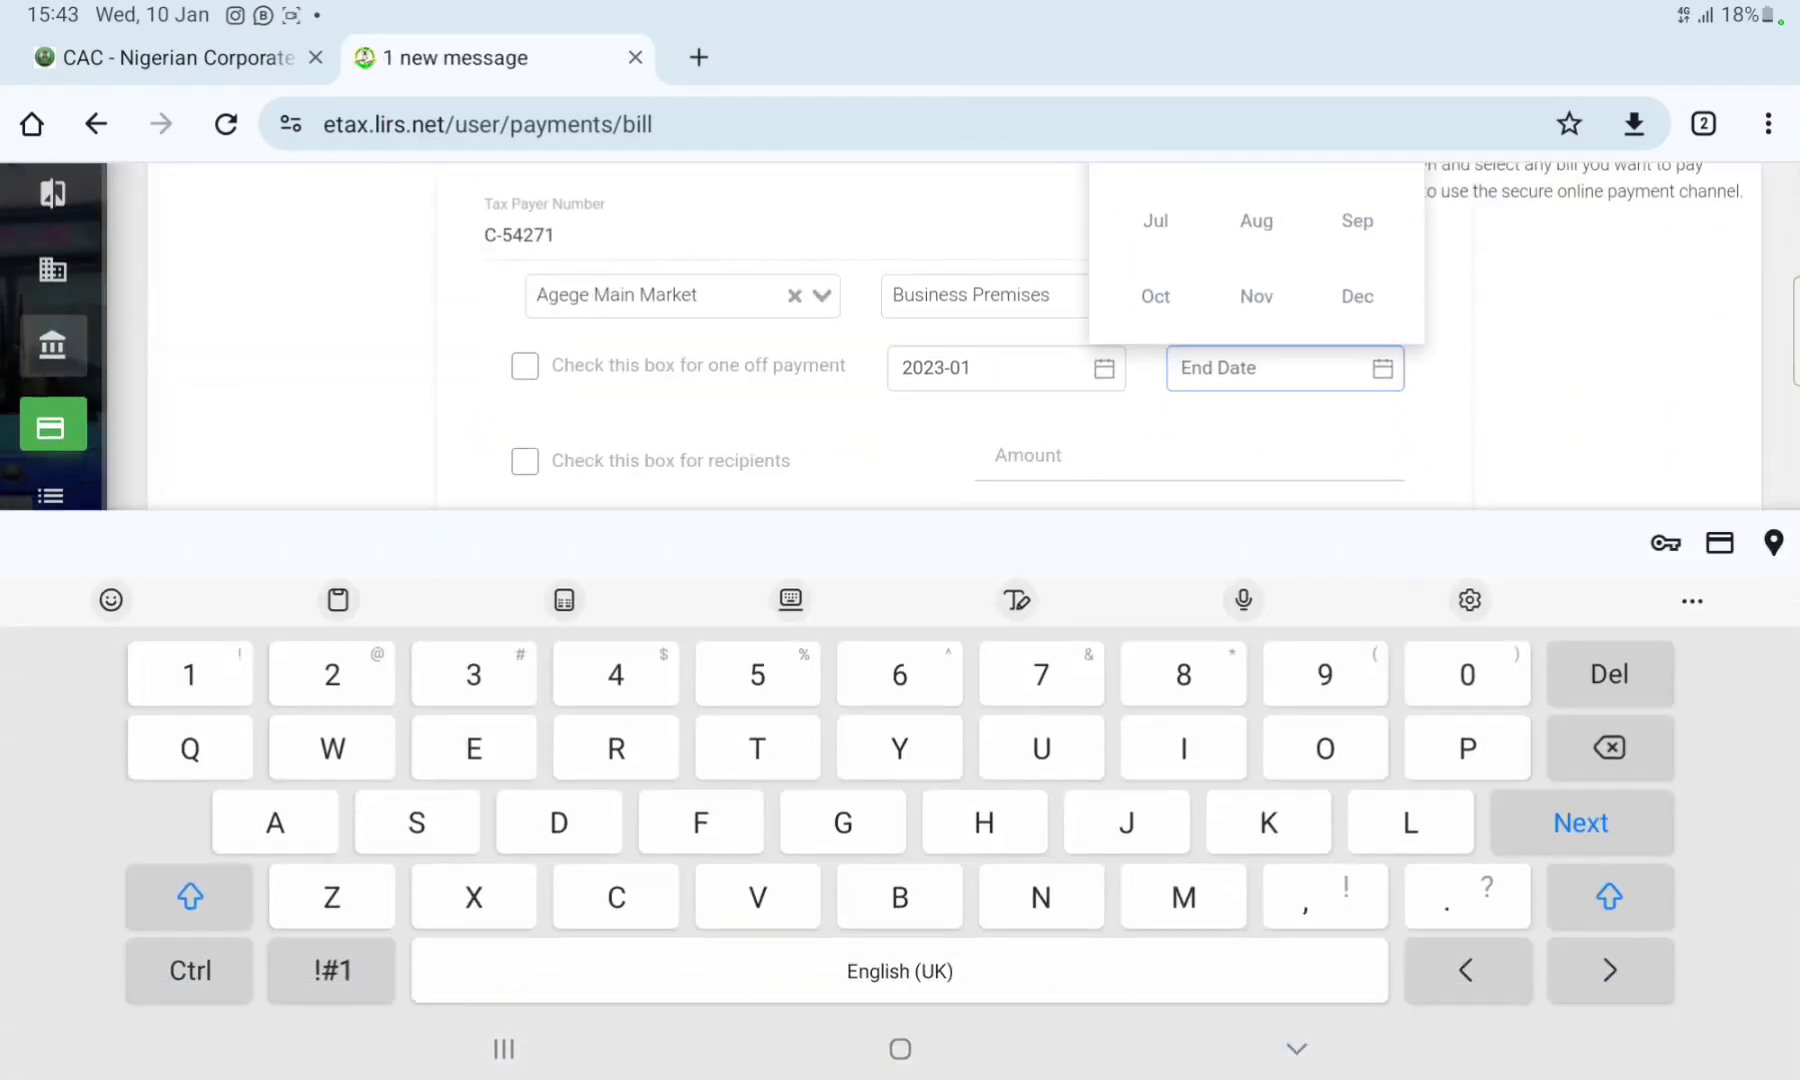
pyautogui.click(1635, 341)
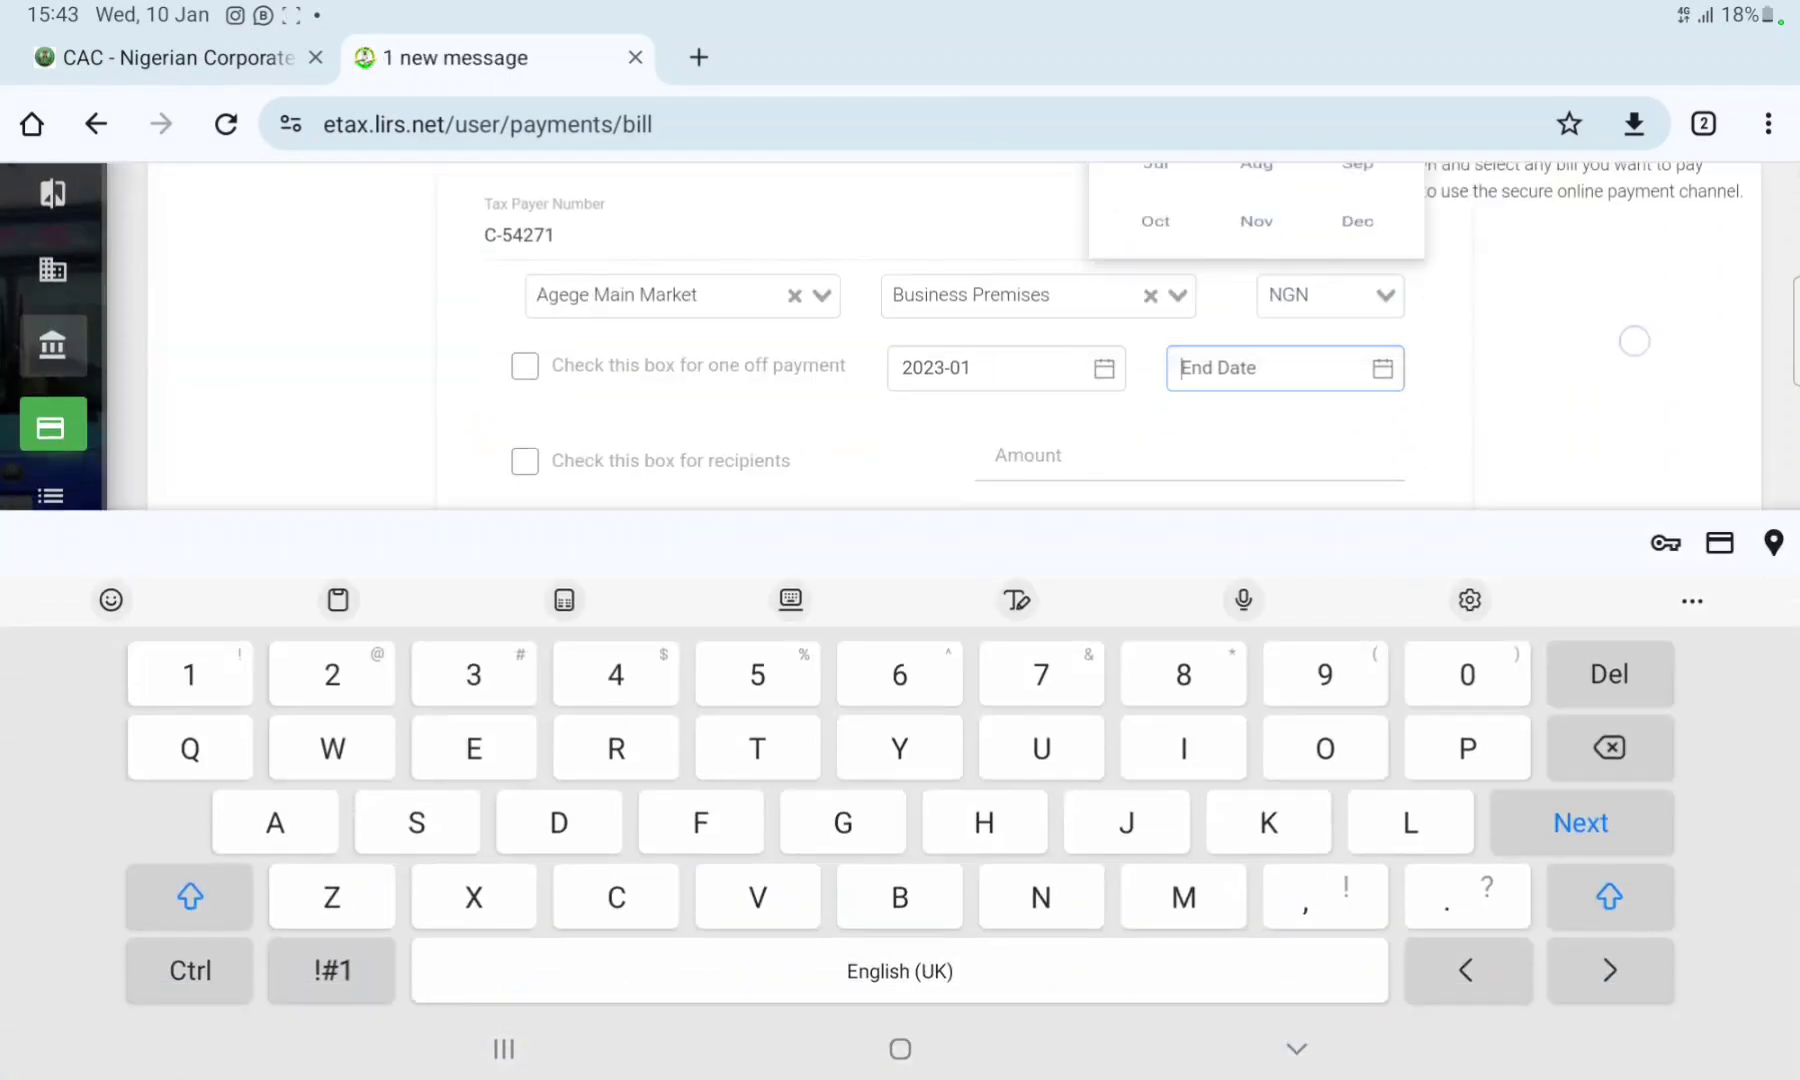
pyautogui.scroll(2, 1635, 341)
pyautogui.scroll(-1, 1424, 397)
pyautogui.click(1383, 440)
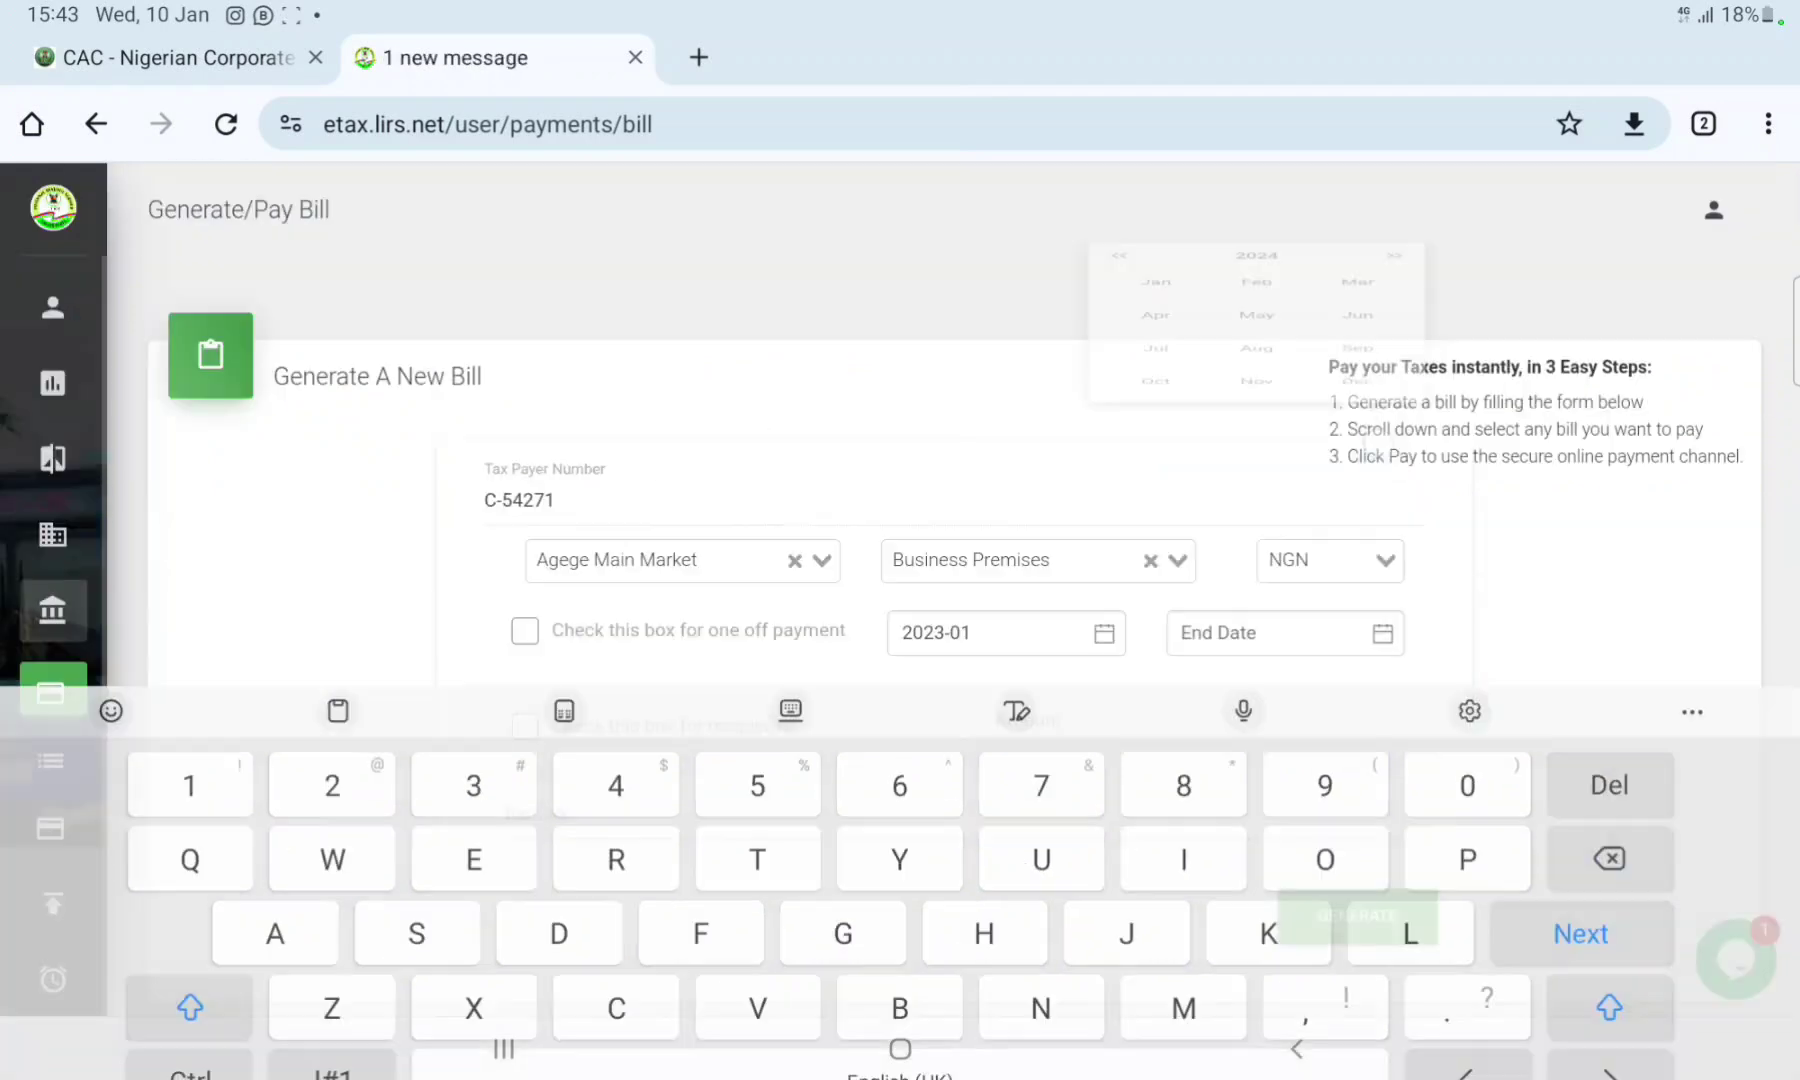
pyautogui.click(1122, 271)
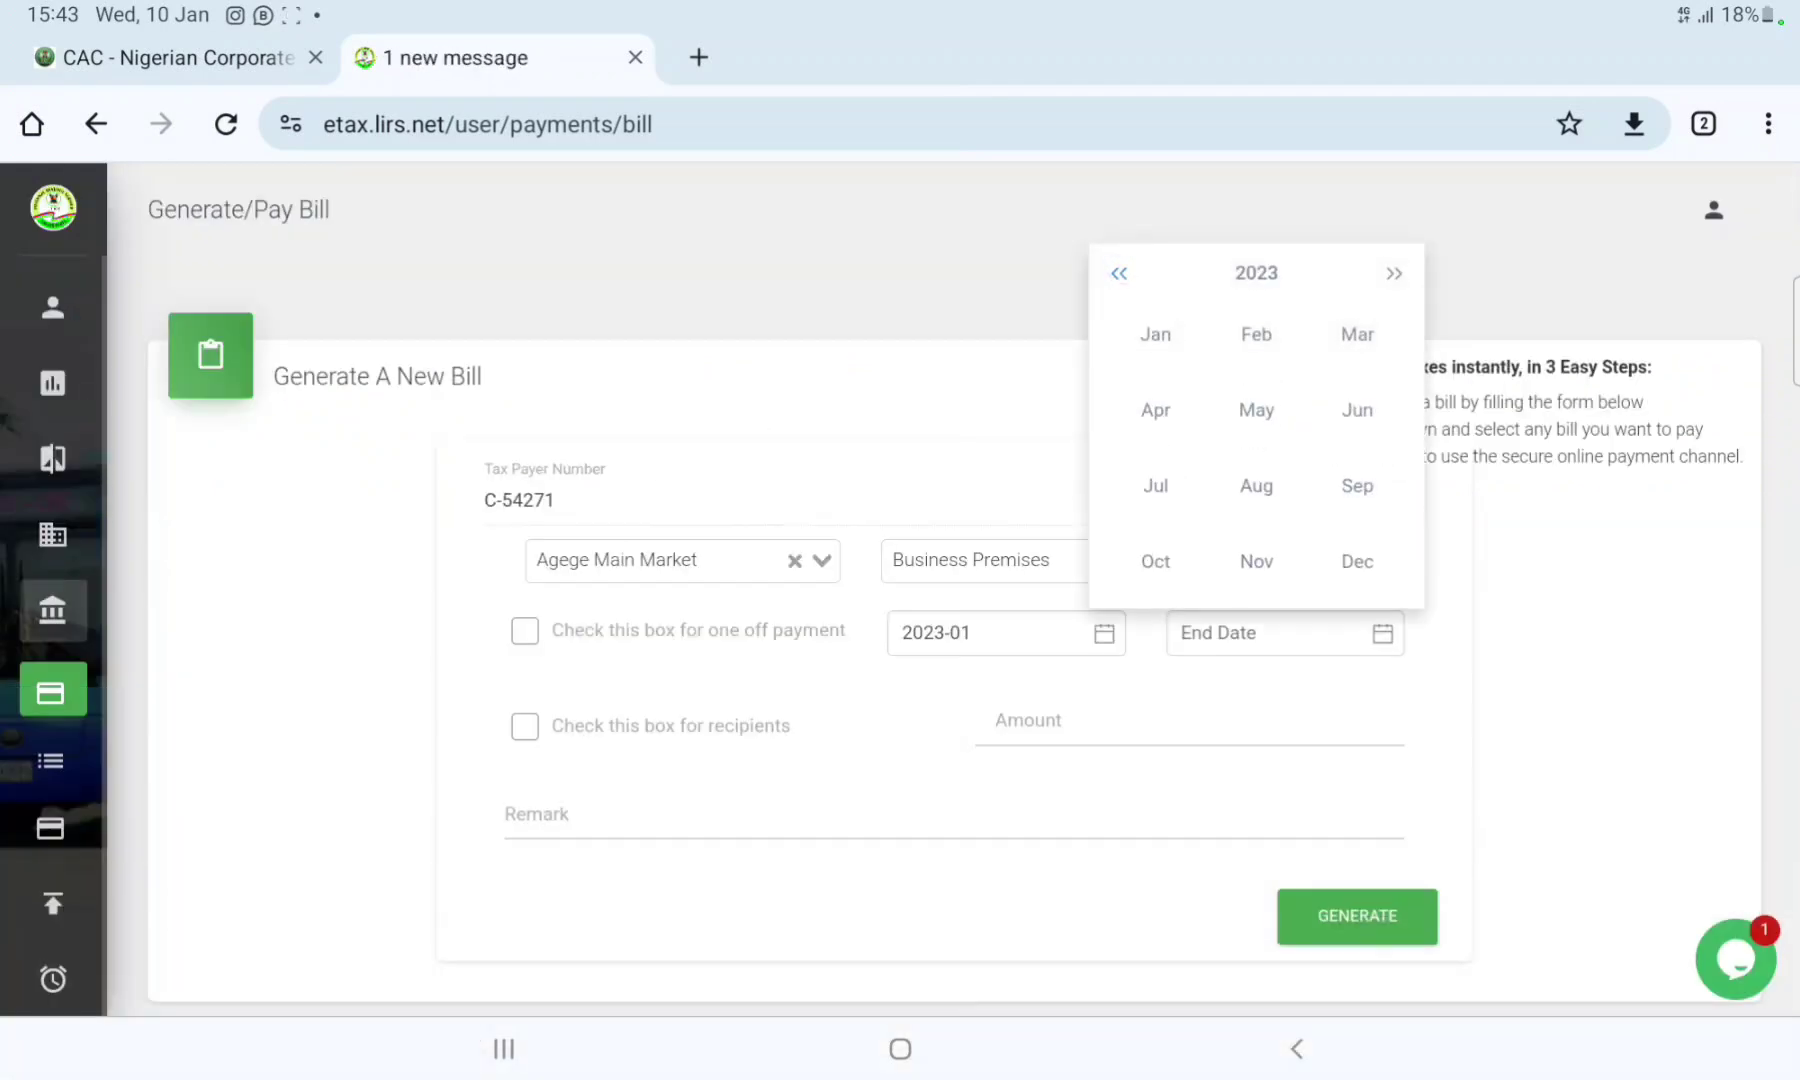
pyautogui.click(1357, 561)
# Enter 5,000 as the amount of the Business Premises bill
pyautogui.scroll(-2, 1493, 672)
pyautogui.click(1207, 512)
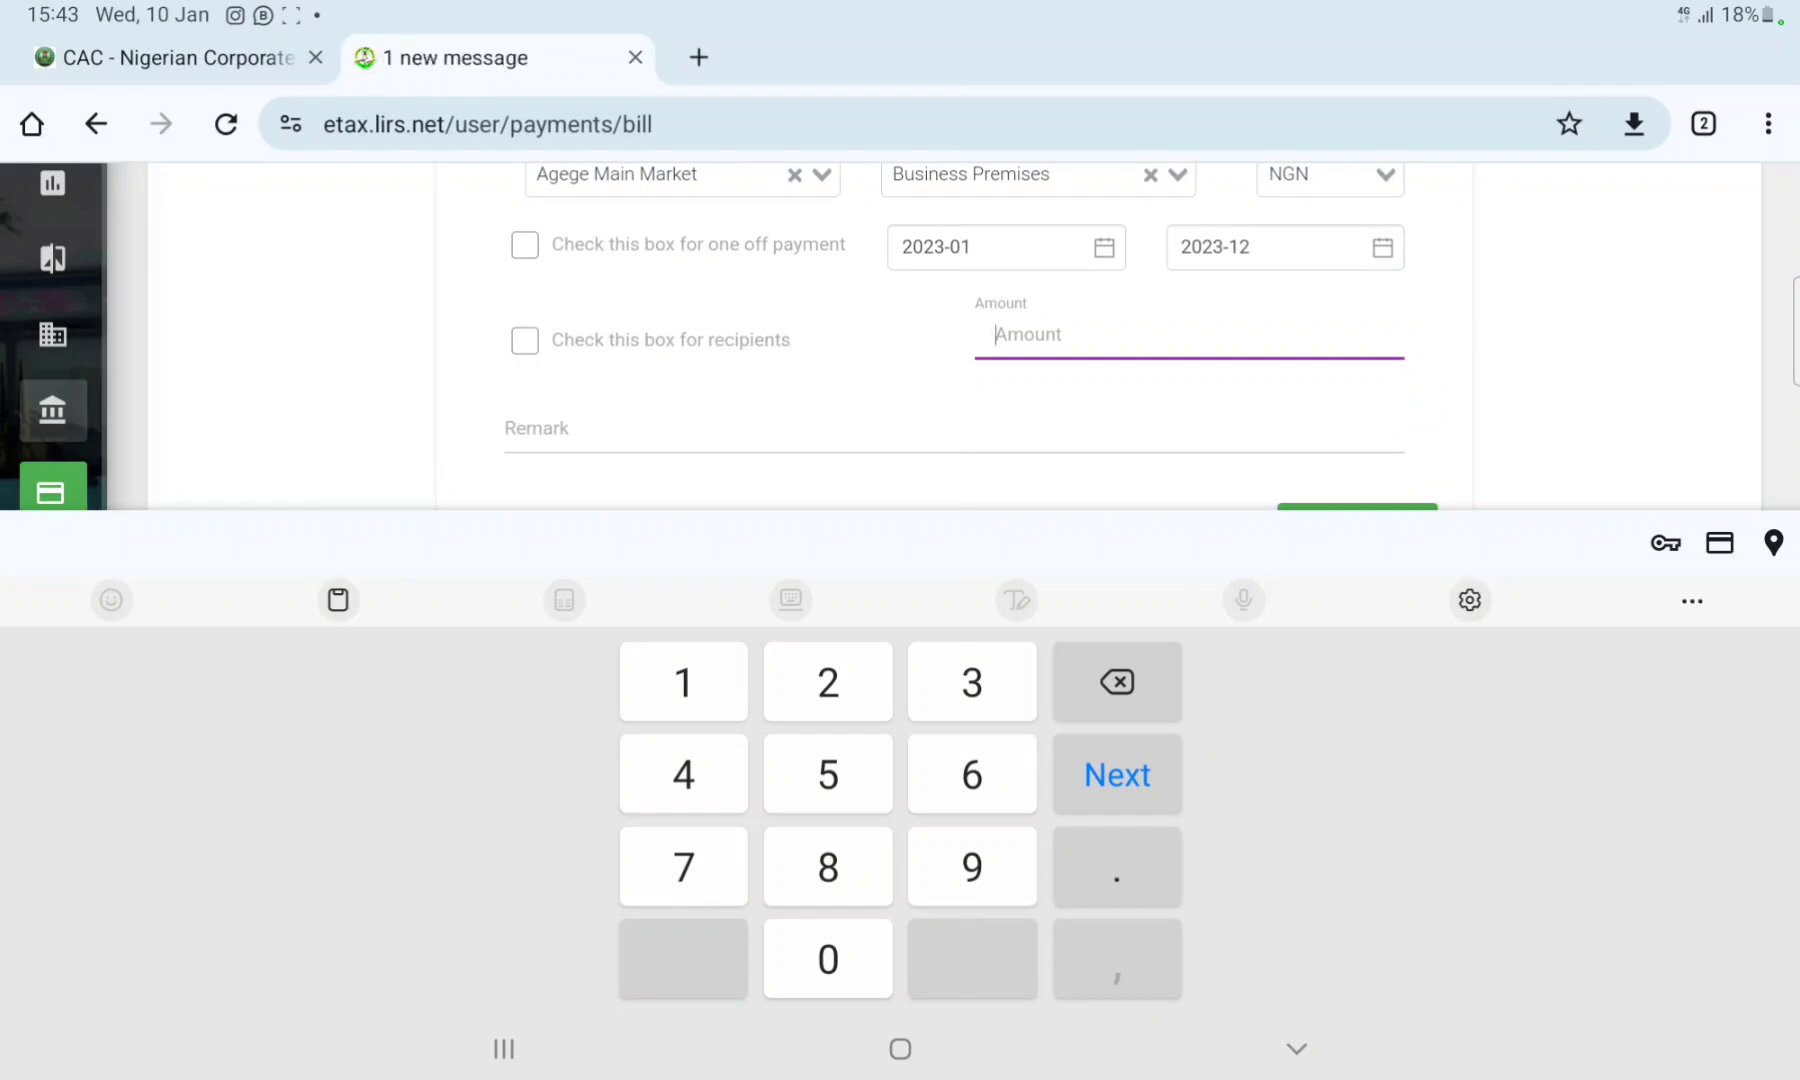
pyautogui.write('5,000')
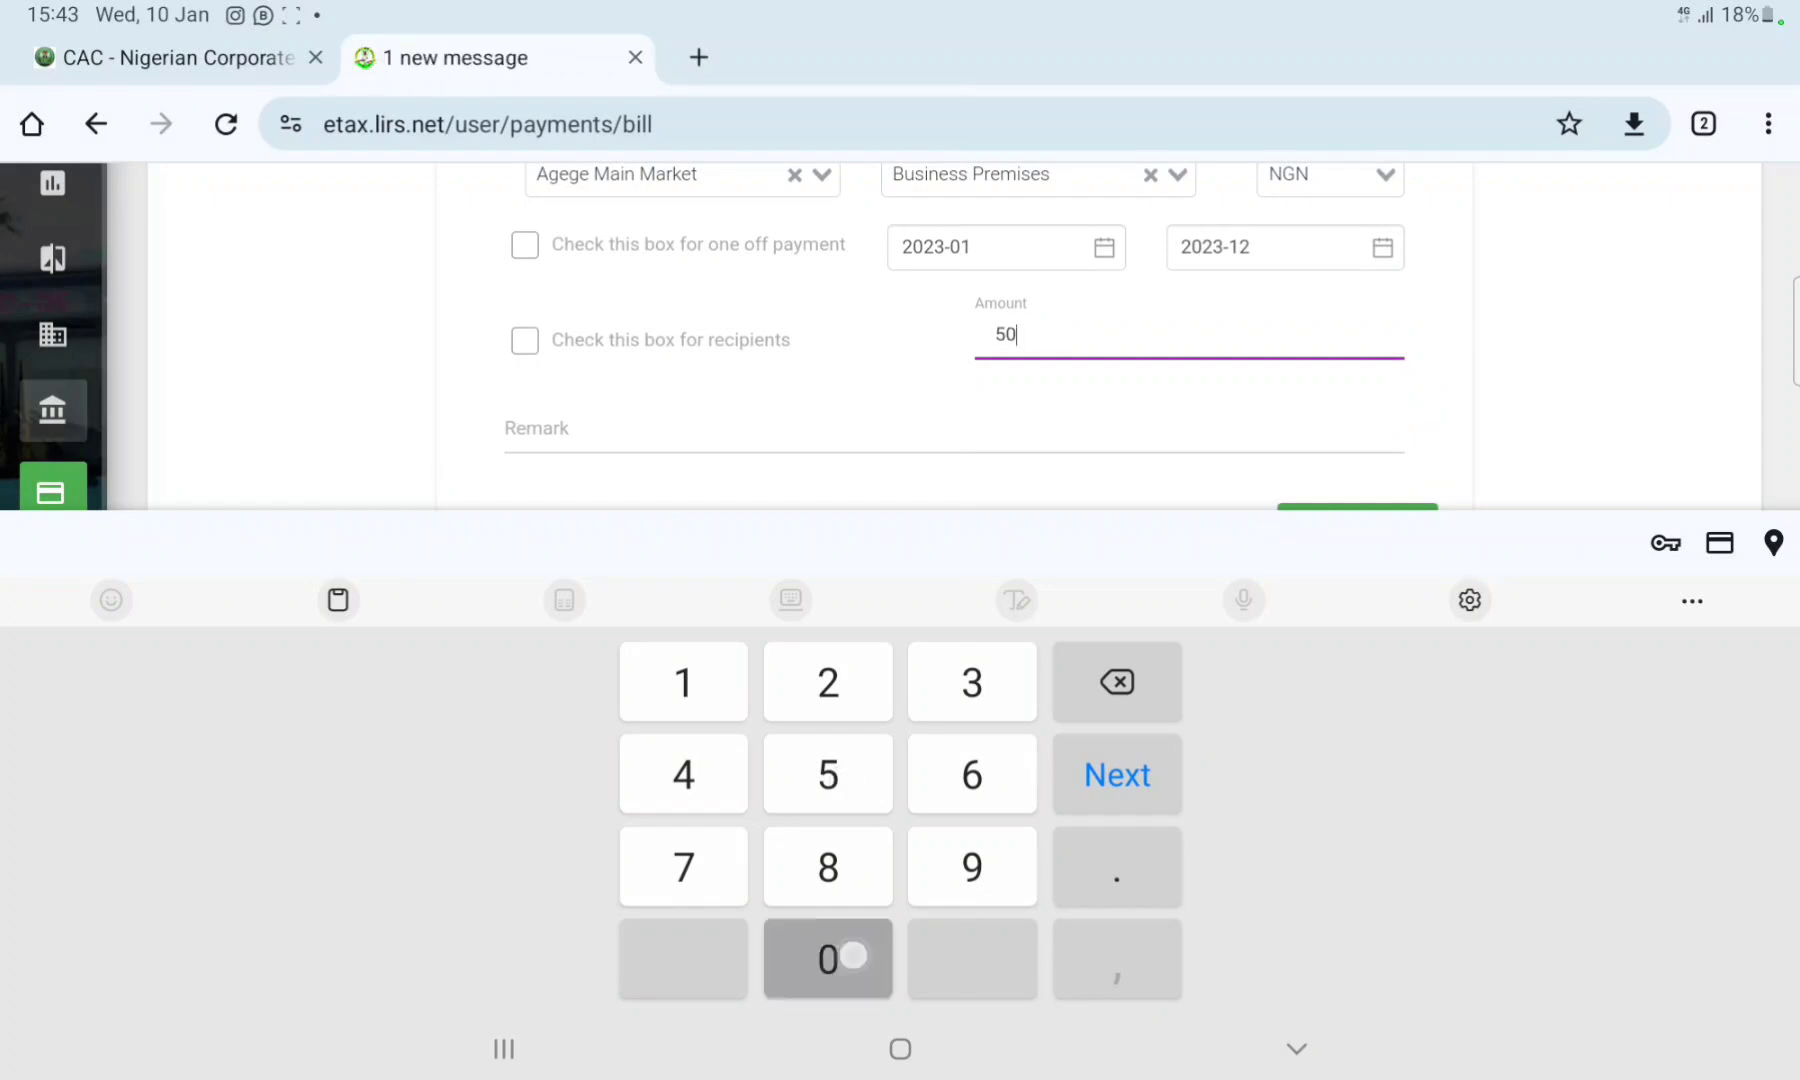
pyautogui.click(1297, 1048)
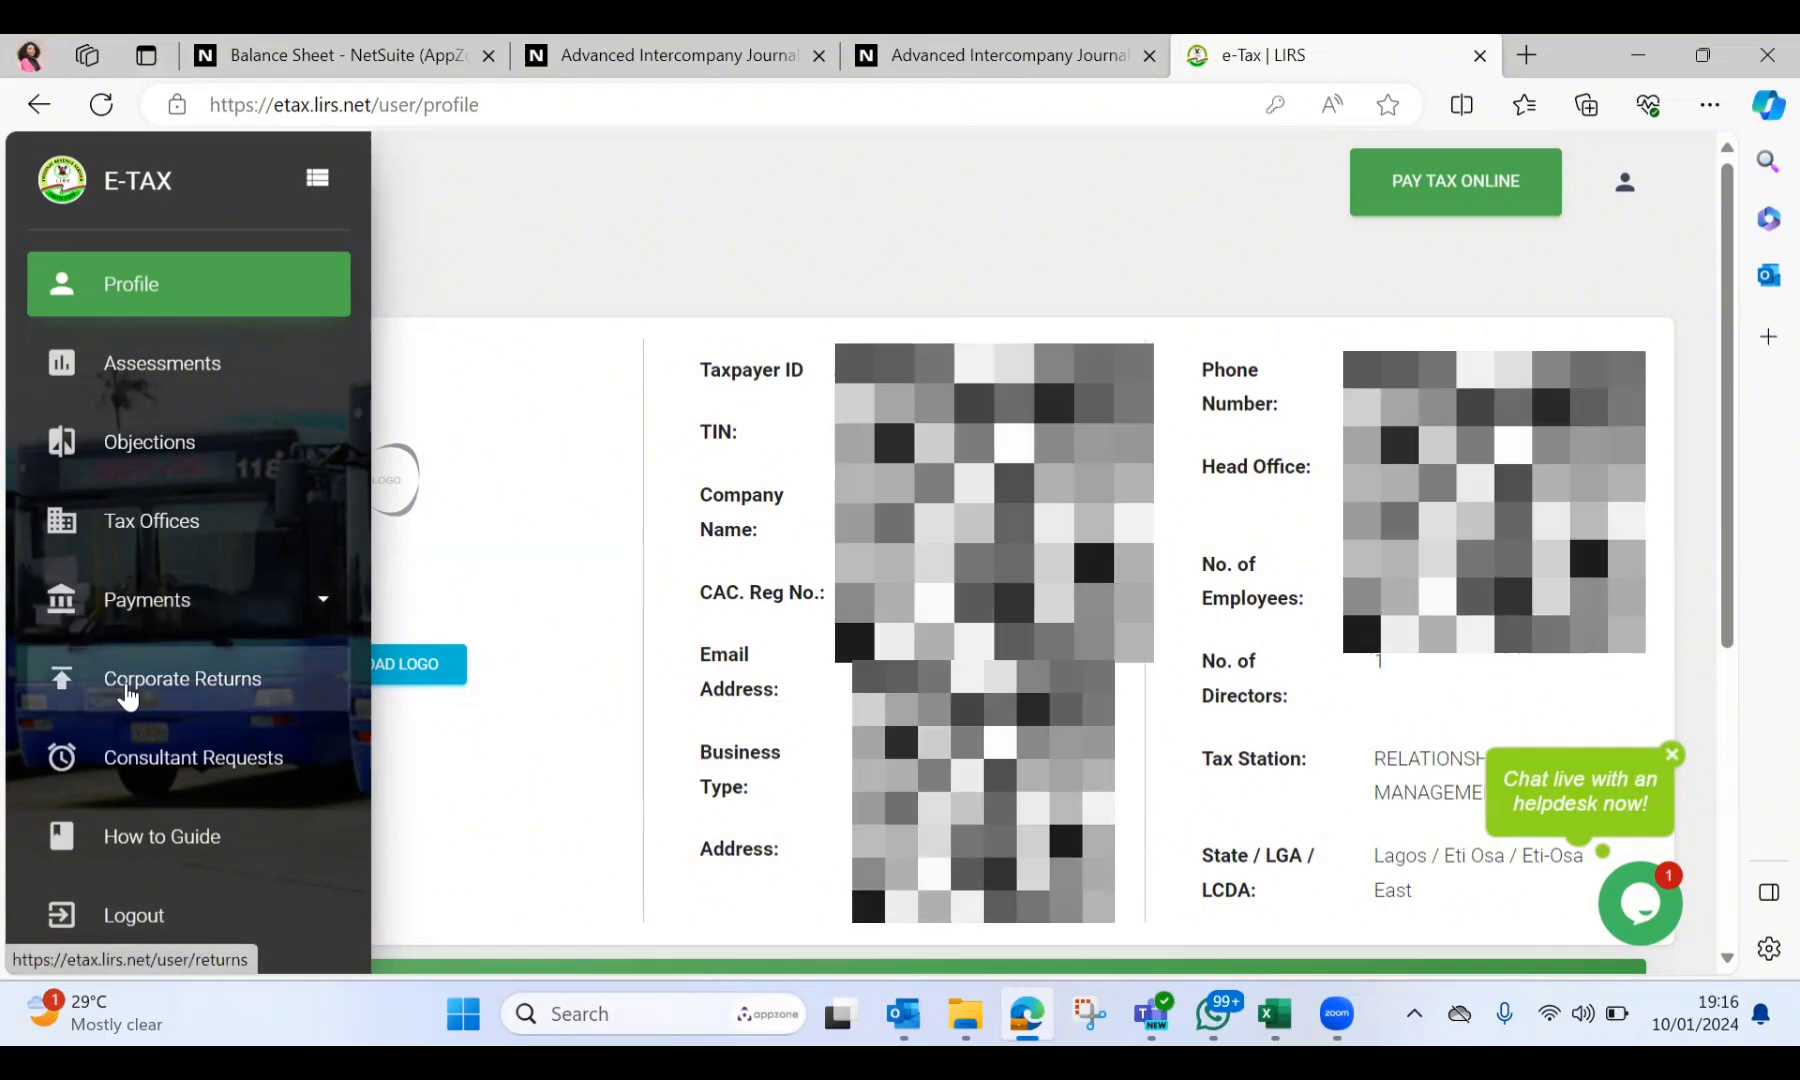
# Download the template for Schedule Returns from Corporate Returns and open the Schedule.csv file in Excel
pyautogui.click(127, 688)
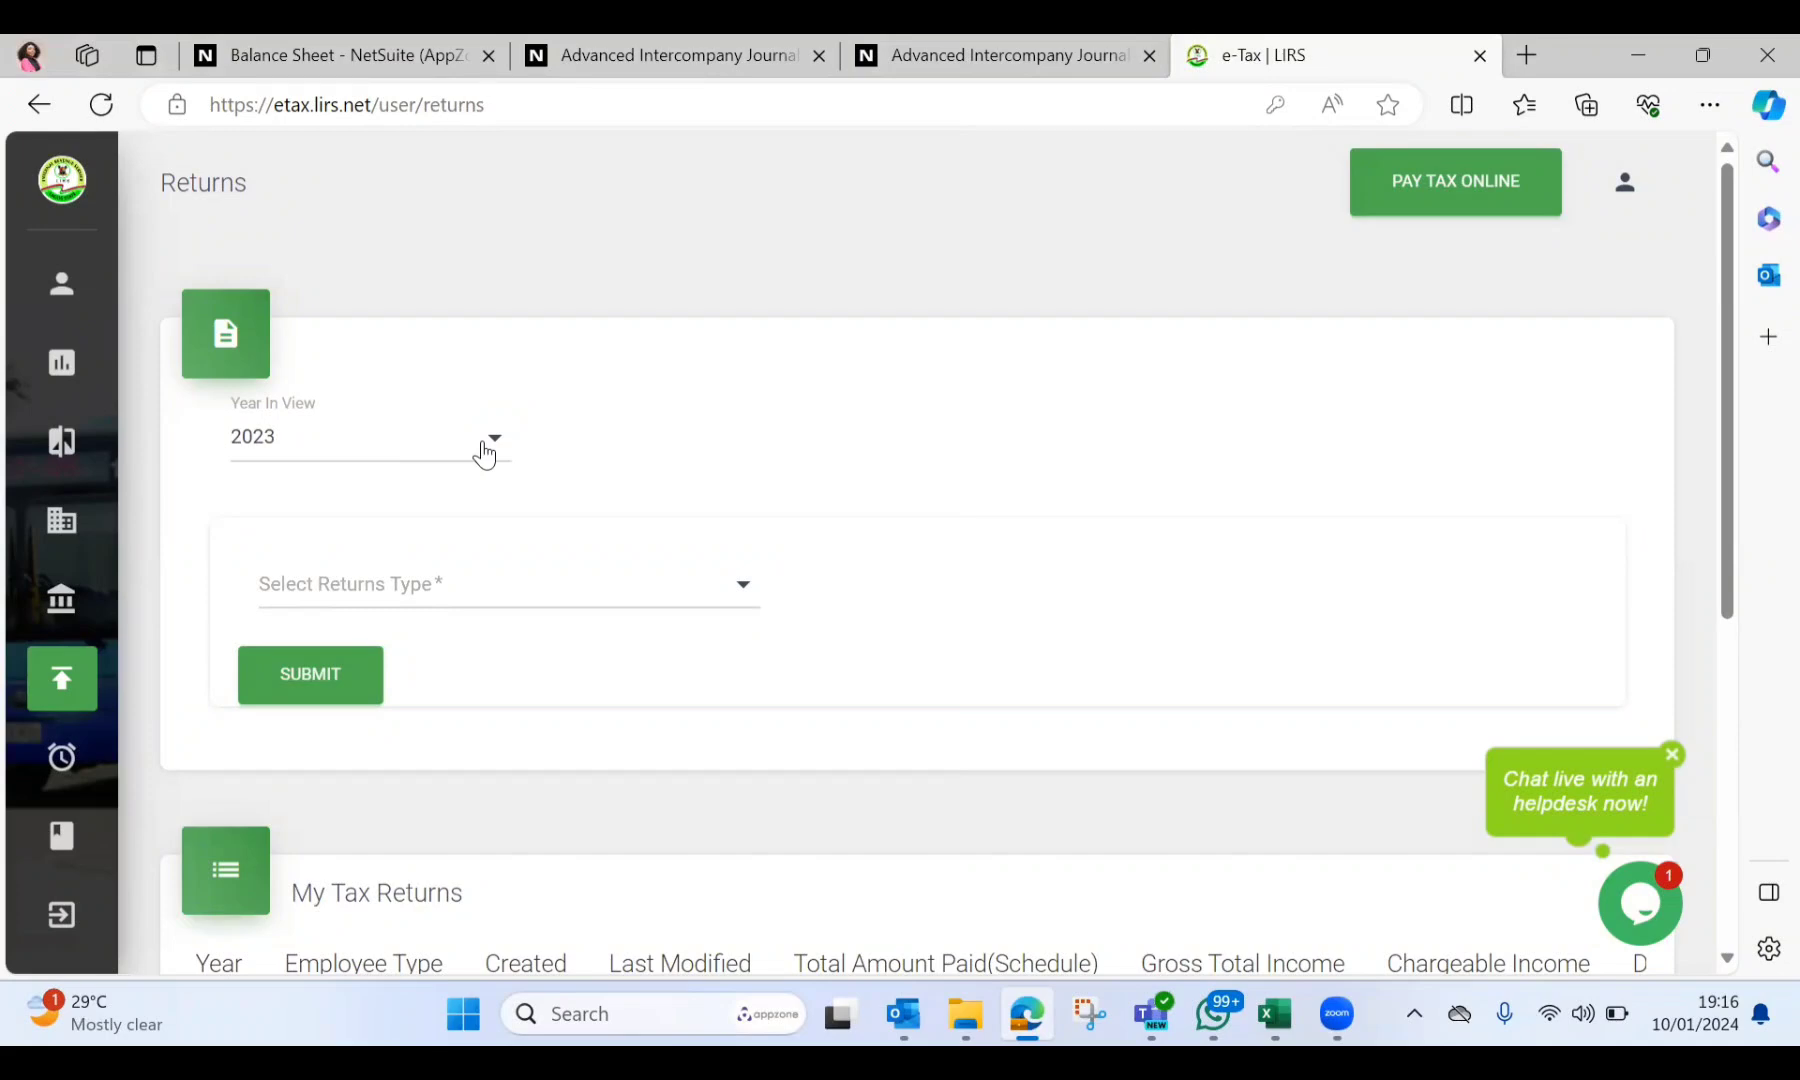
pyautogui.click(459, 576)
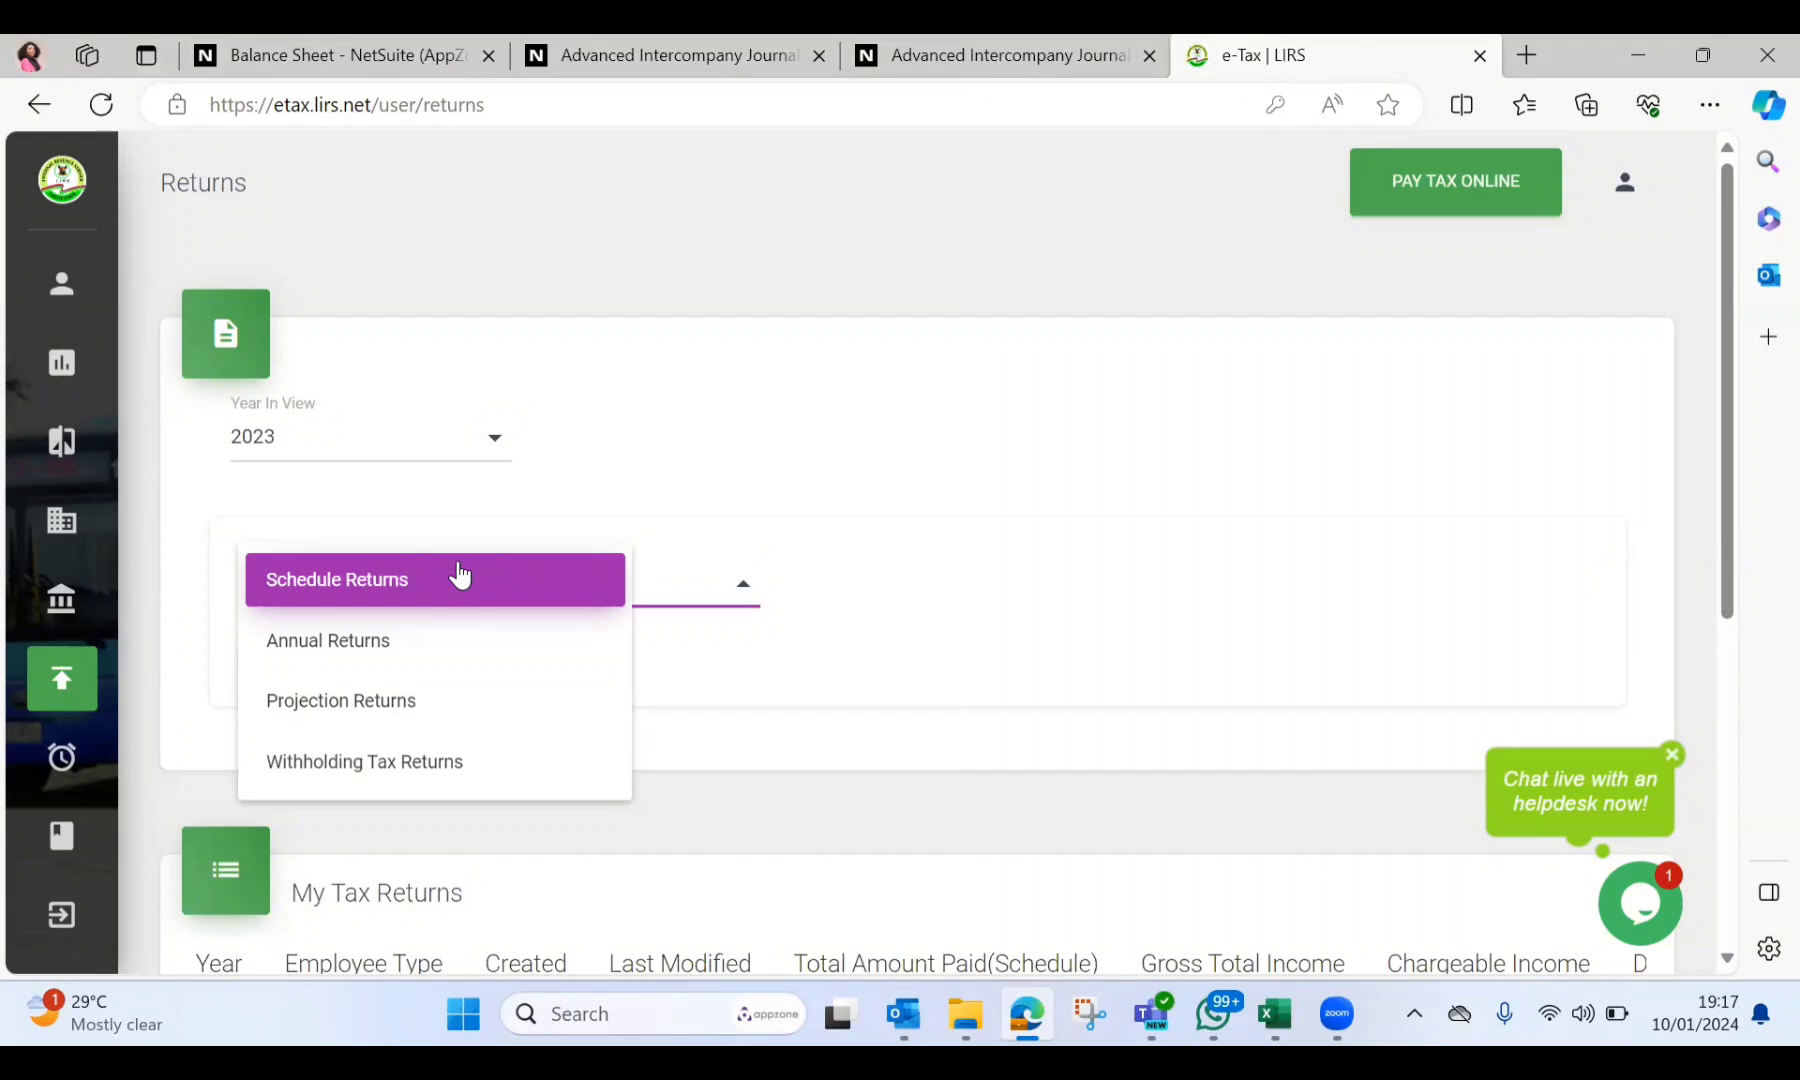
pyautogui.click(420, 588)
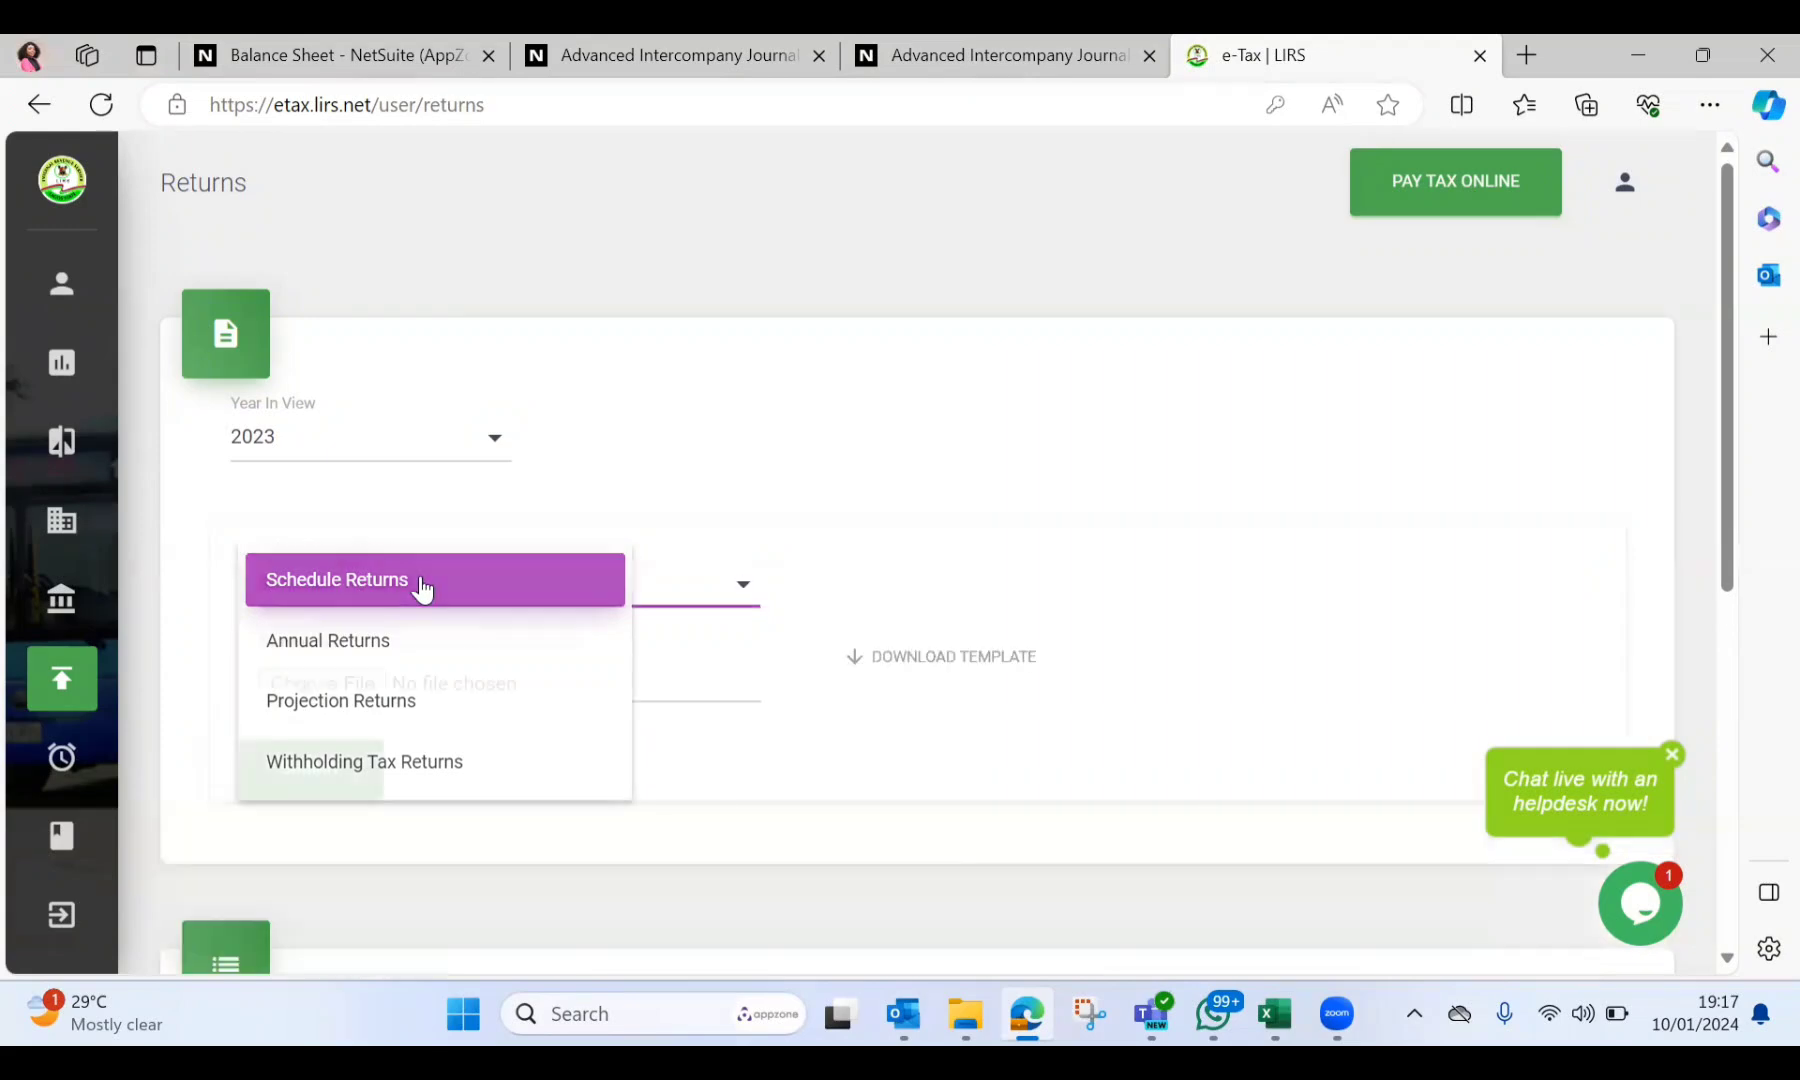
pyautogui.click(926, 662)
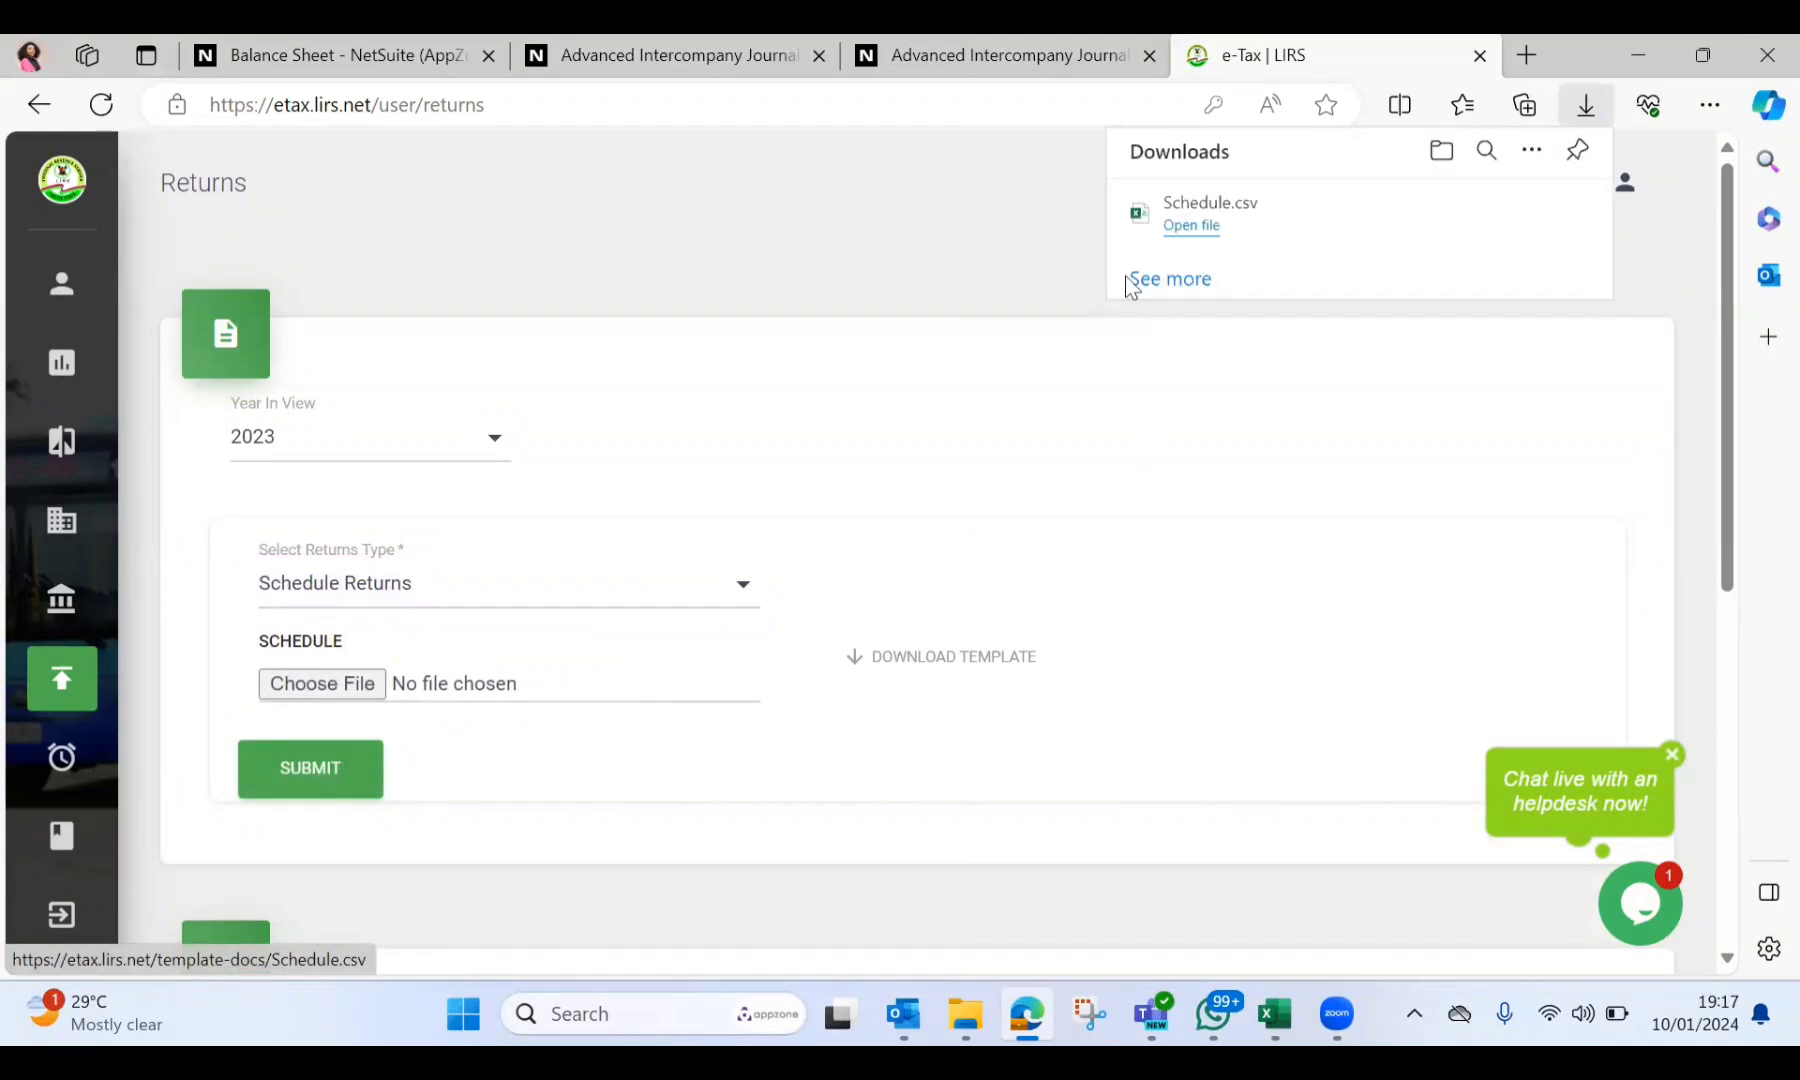
pyautogui.click(1185, 228)
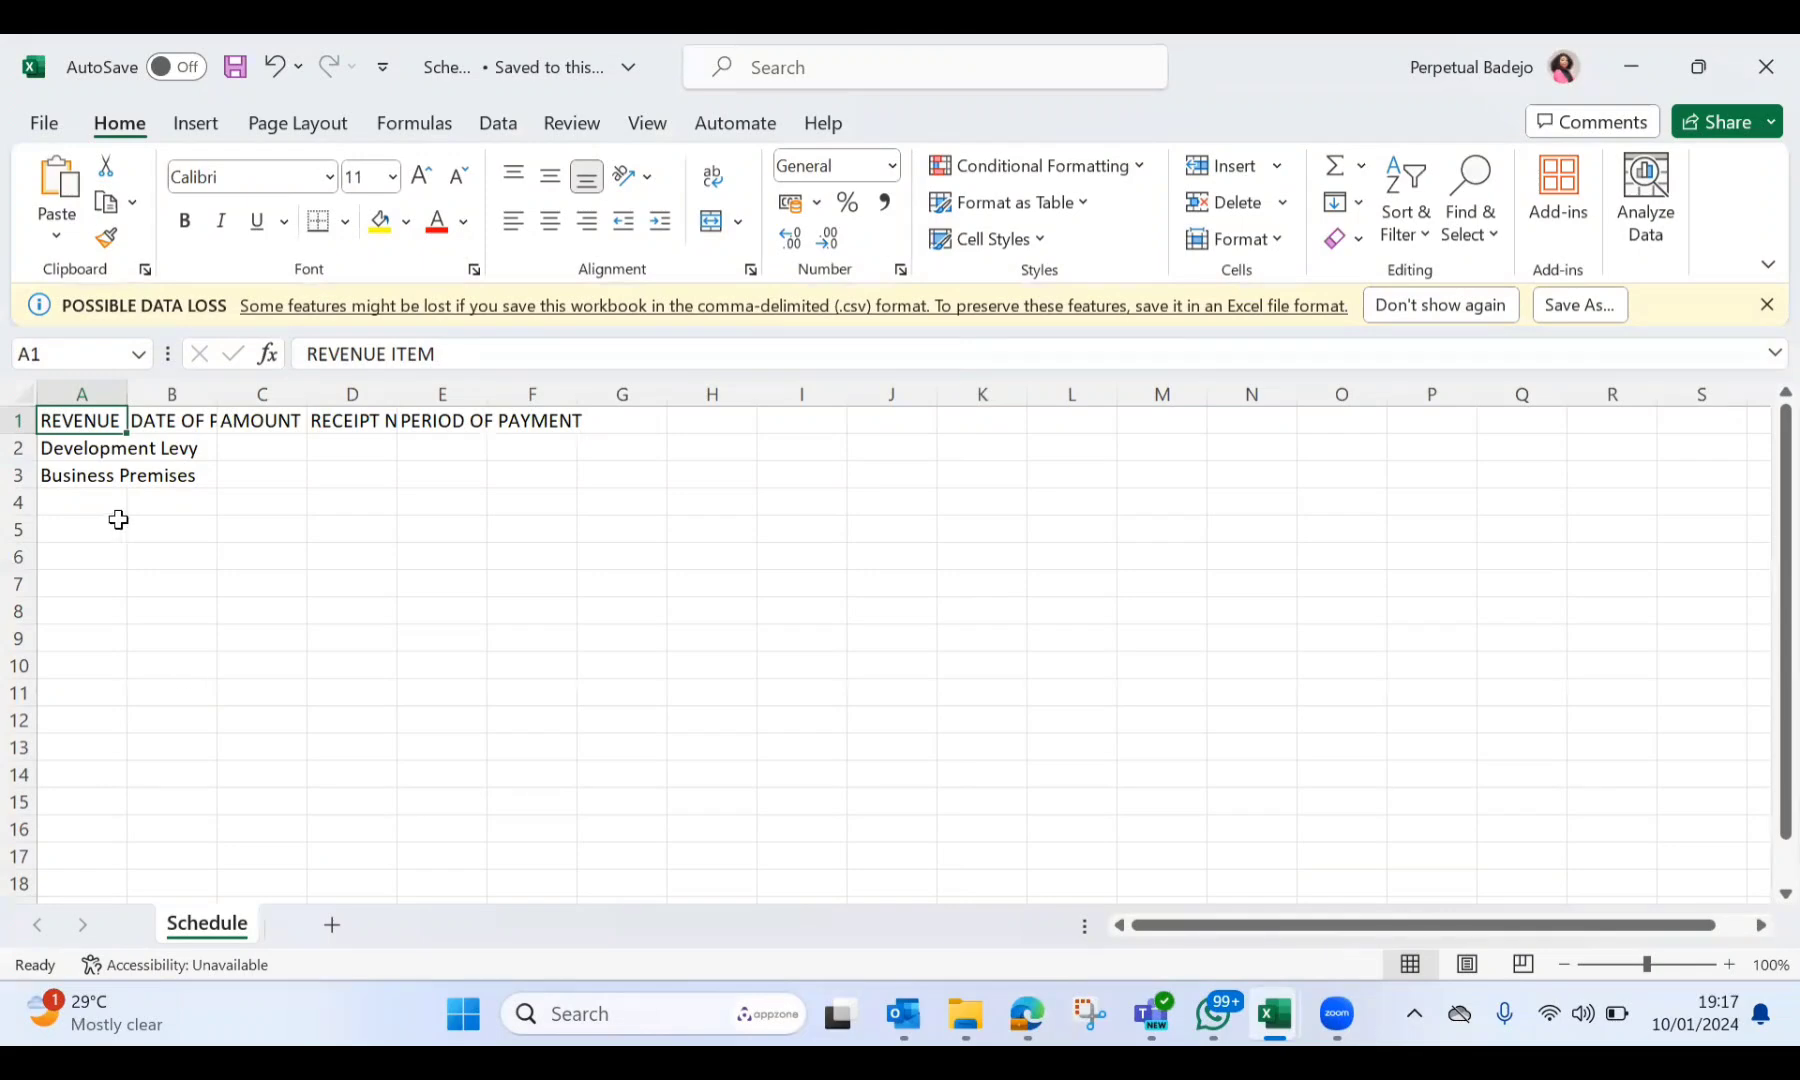
# Autofit the widths of columns A to E so that the schedule's headings fit
pyautogui.doubleClick(127, 392)
pyautogui.doubleClick(288, 393)
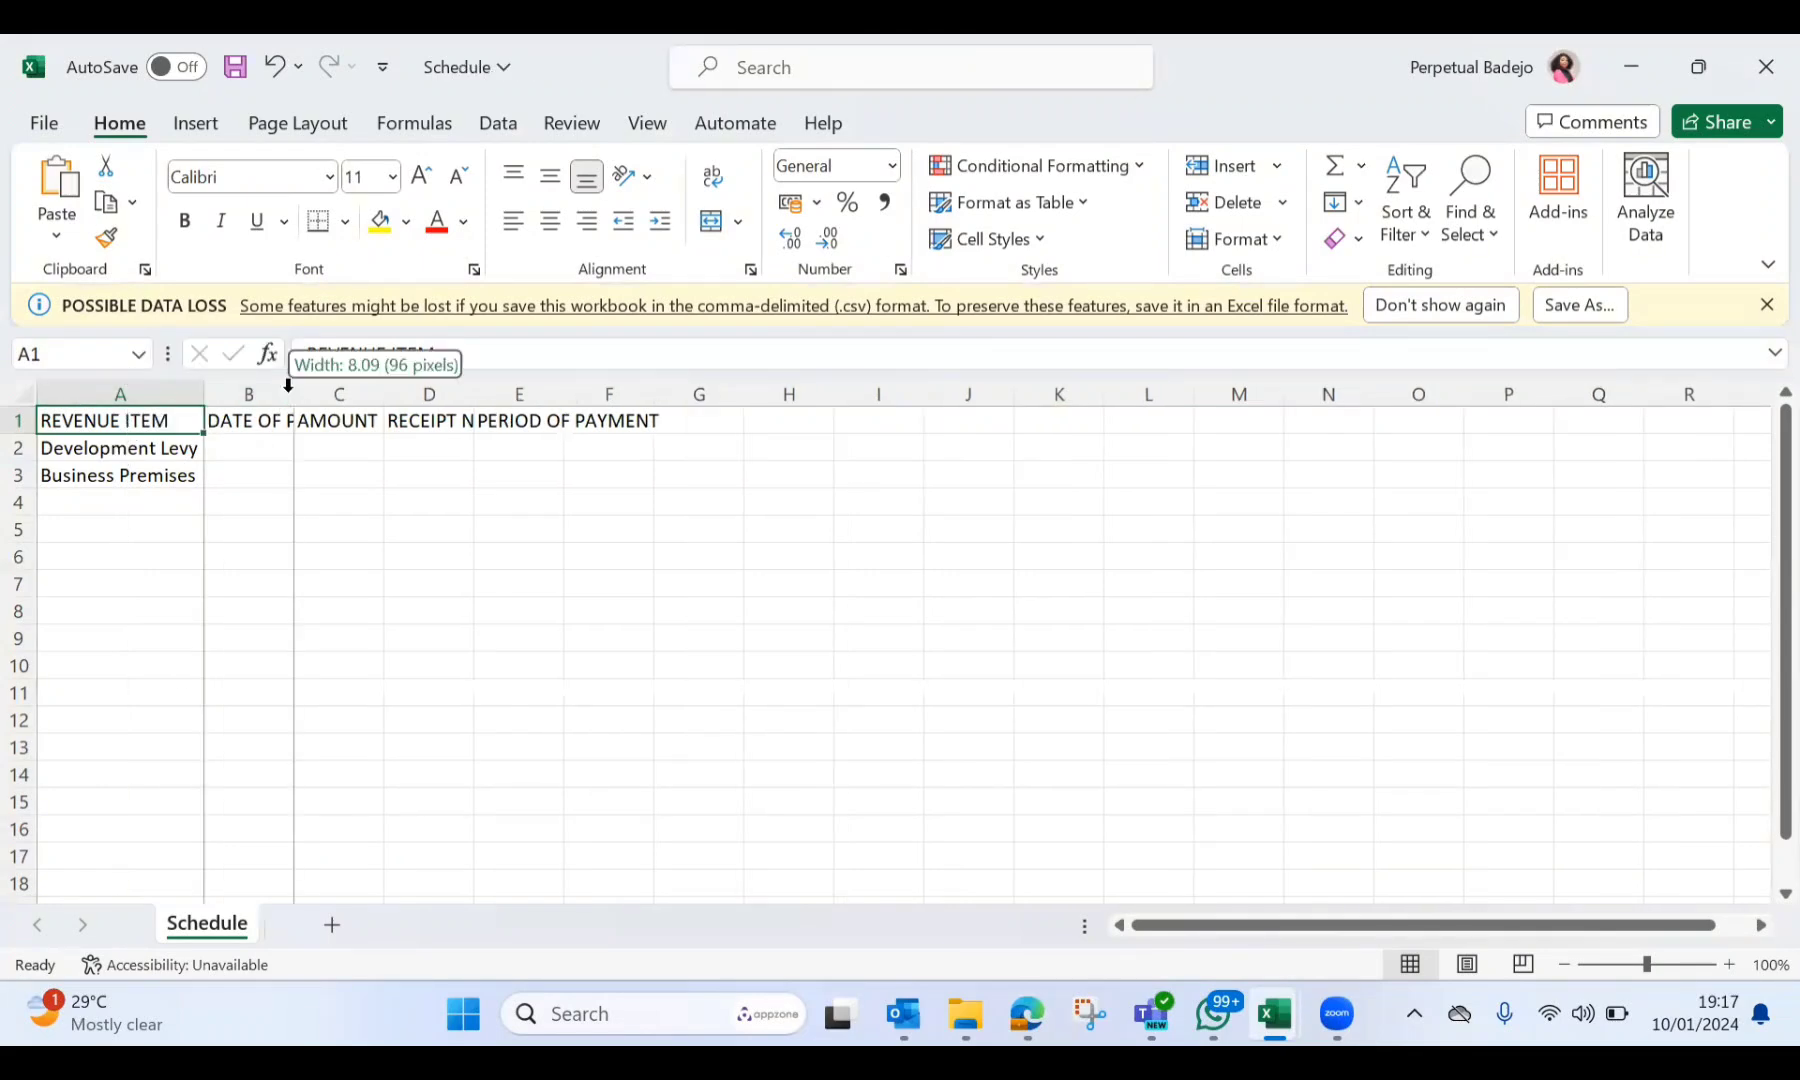
pyautogui.doubleClick(469, 396)
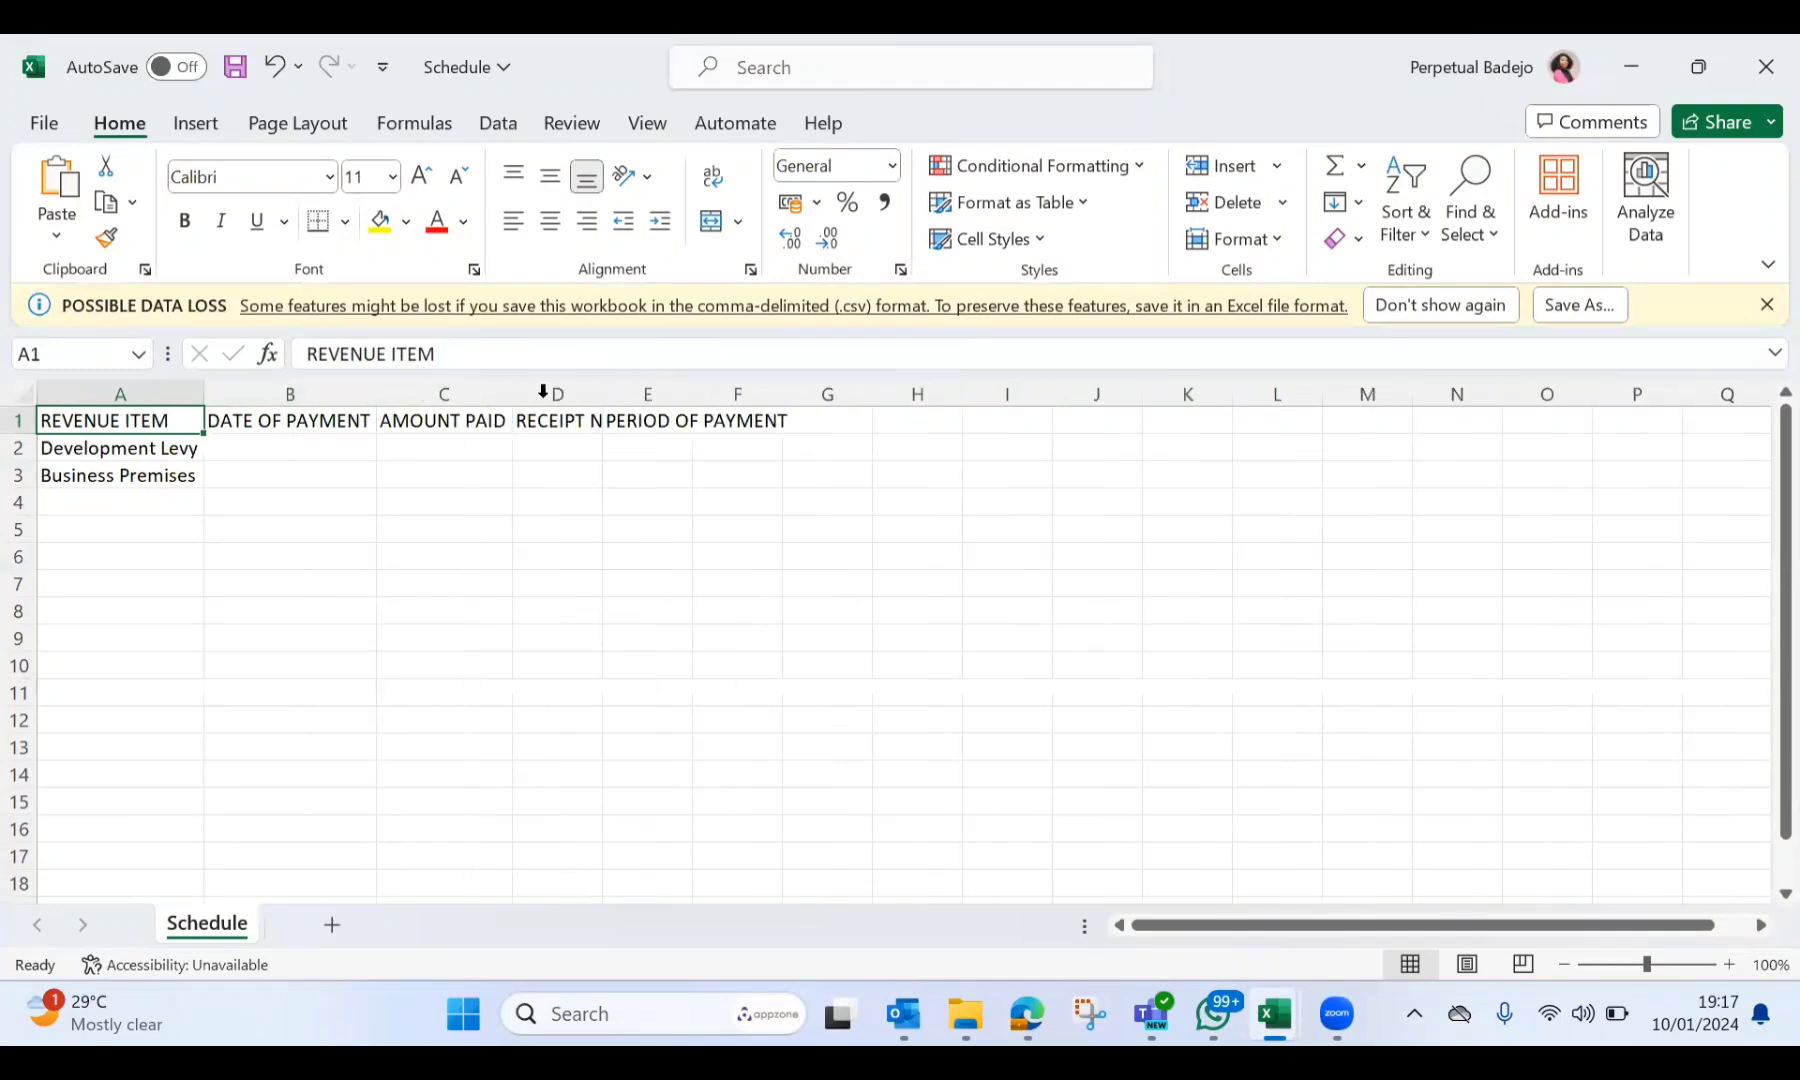
pyautogui.doubleClick(602, 395)
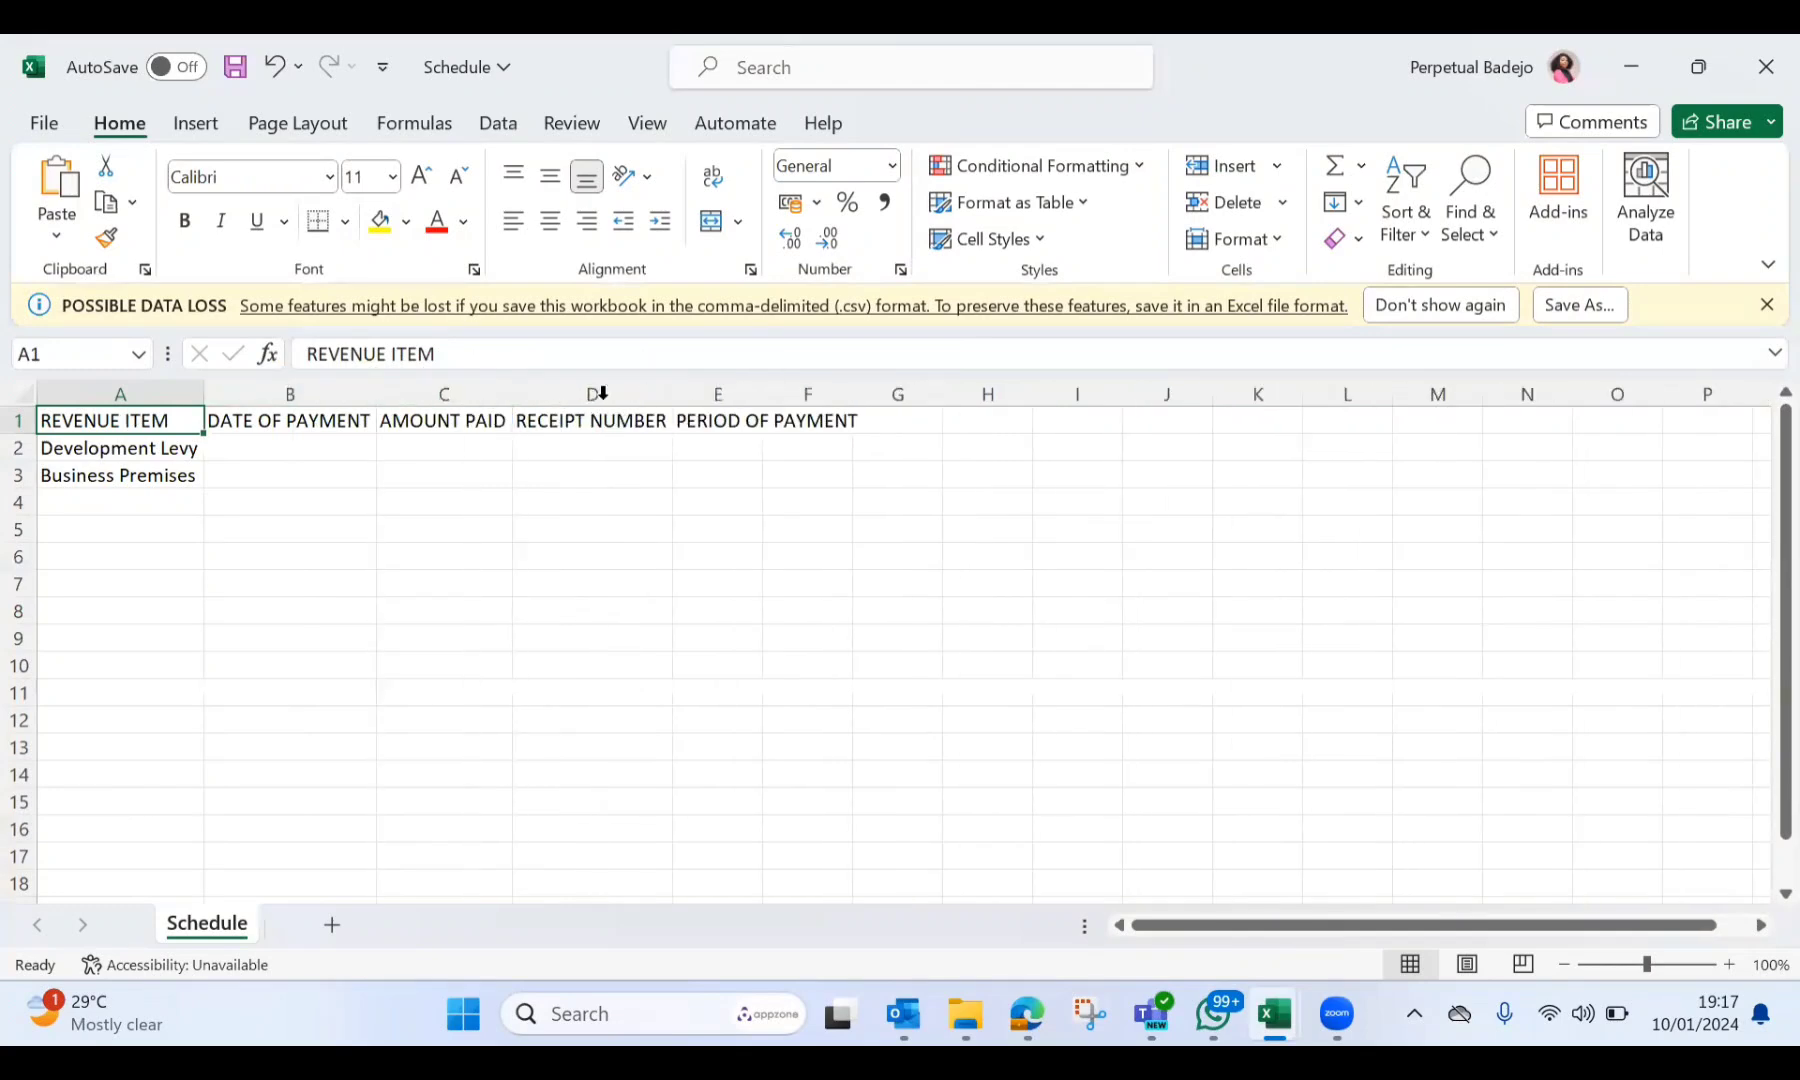
pyautogui.doubleClick(765, 392)
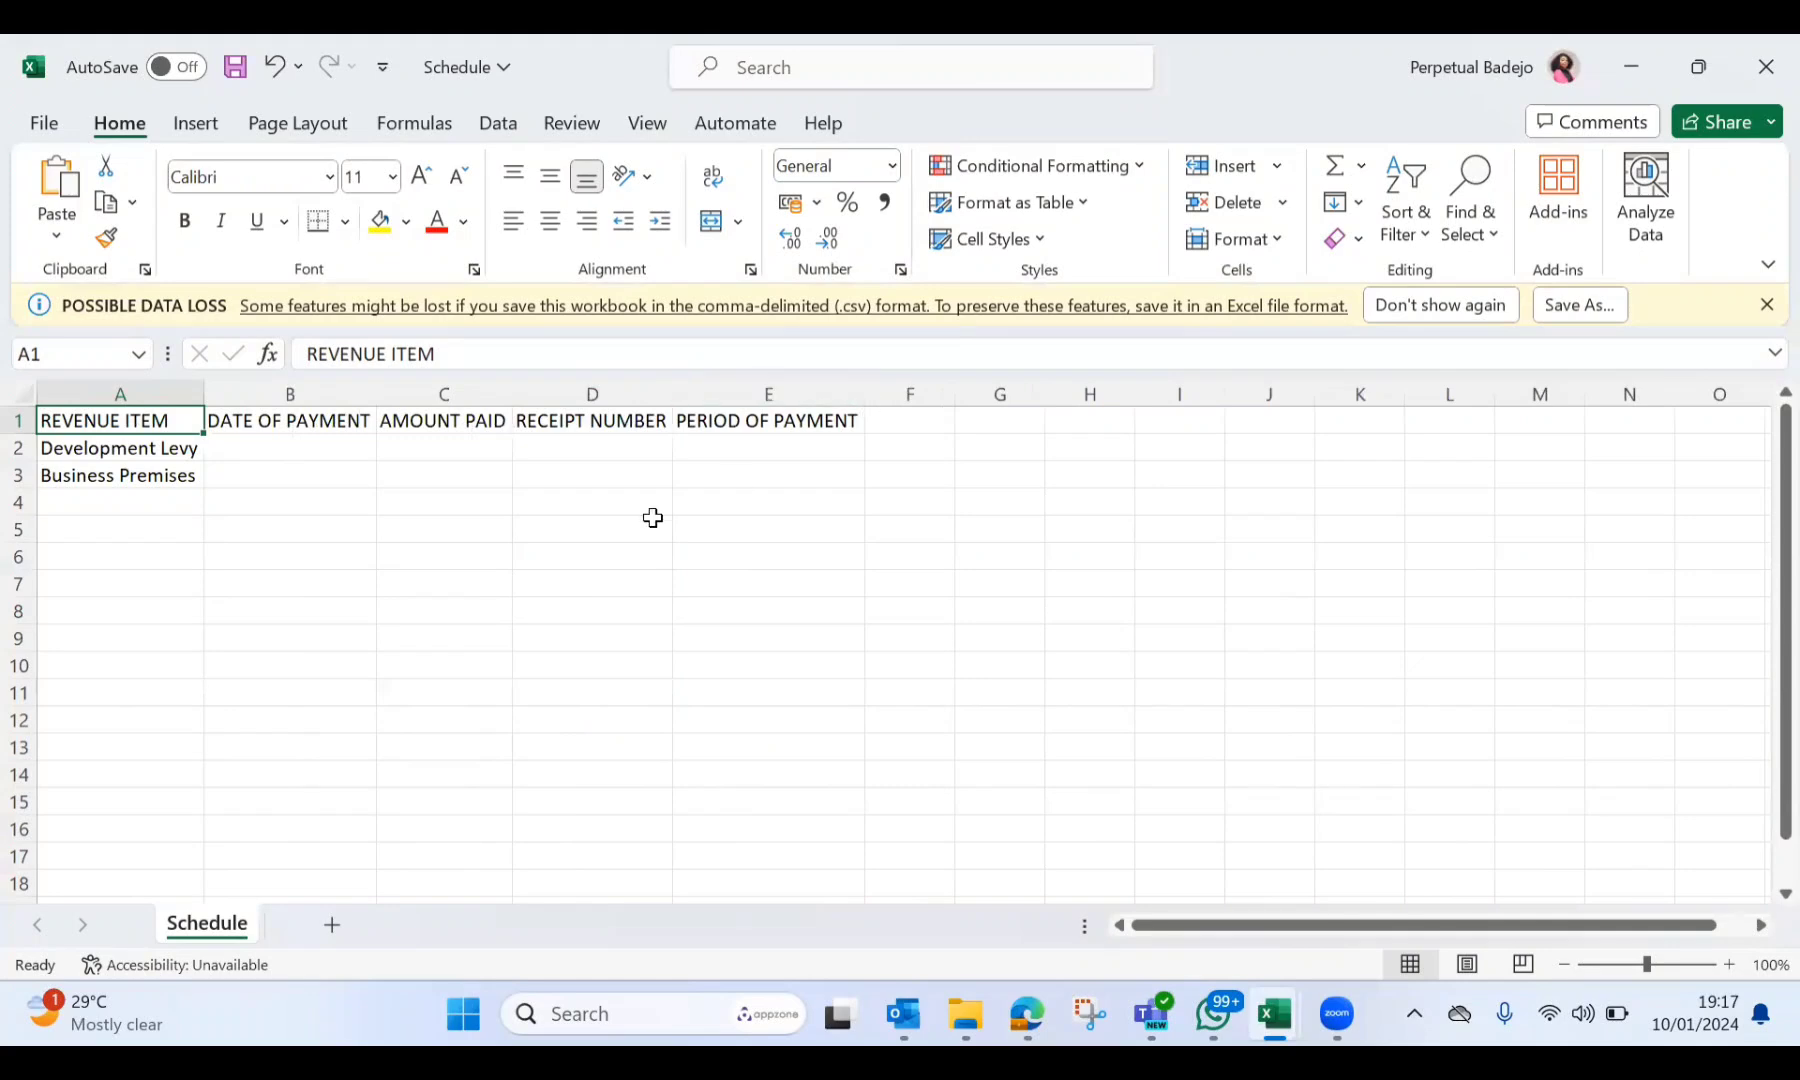
# Fill the Development Levy row with payment date 10/01/2024, amount 2000, a placeholder receipt number of zeros and payment period 2023
pyautogui.click(120, 451)
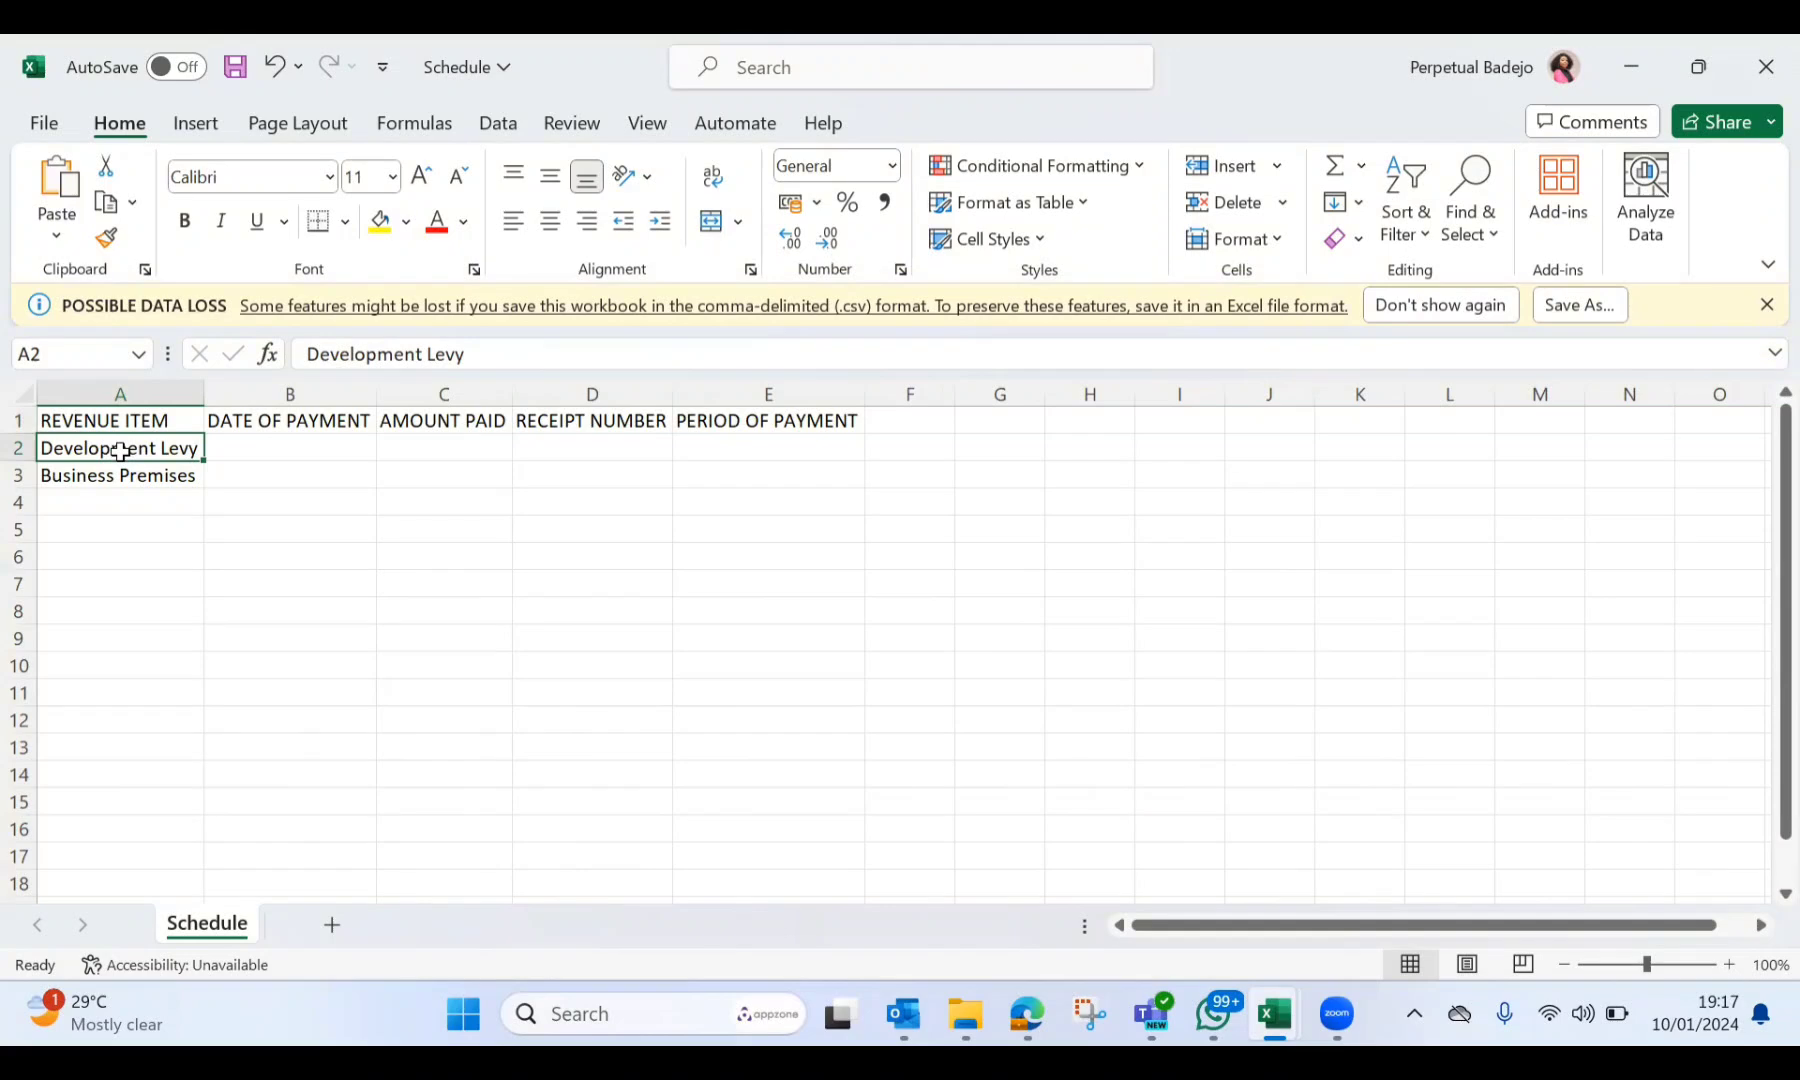
pyautogui.click(255, 443)
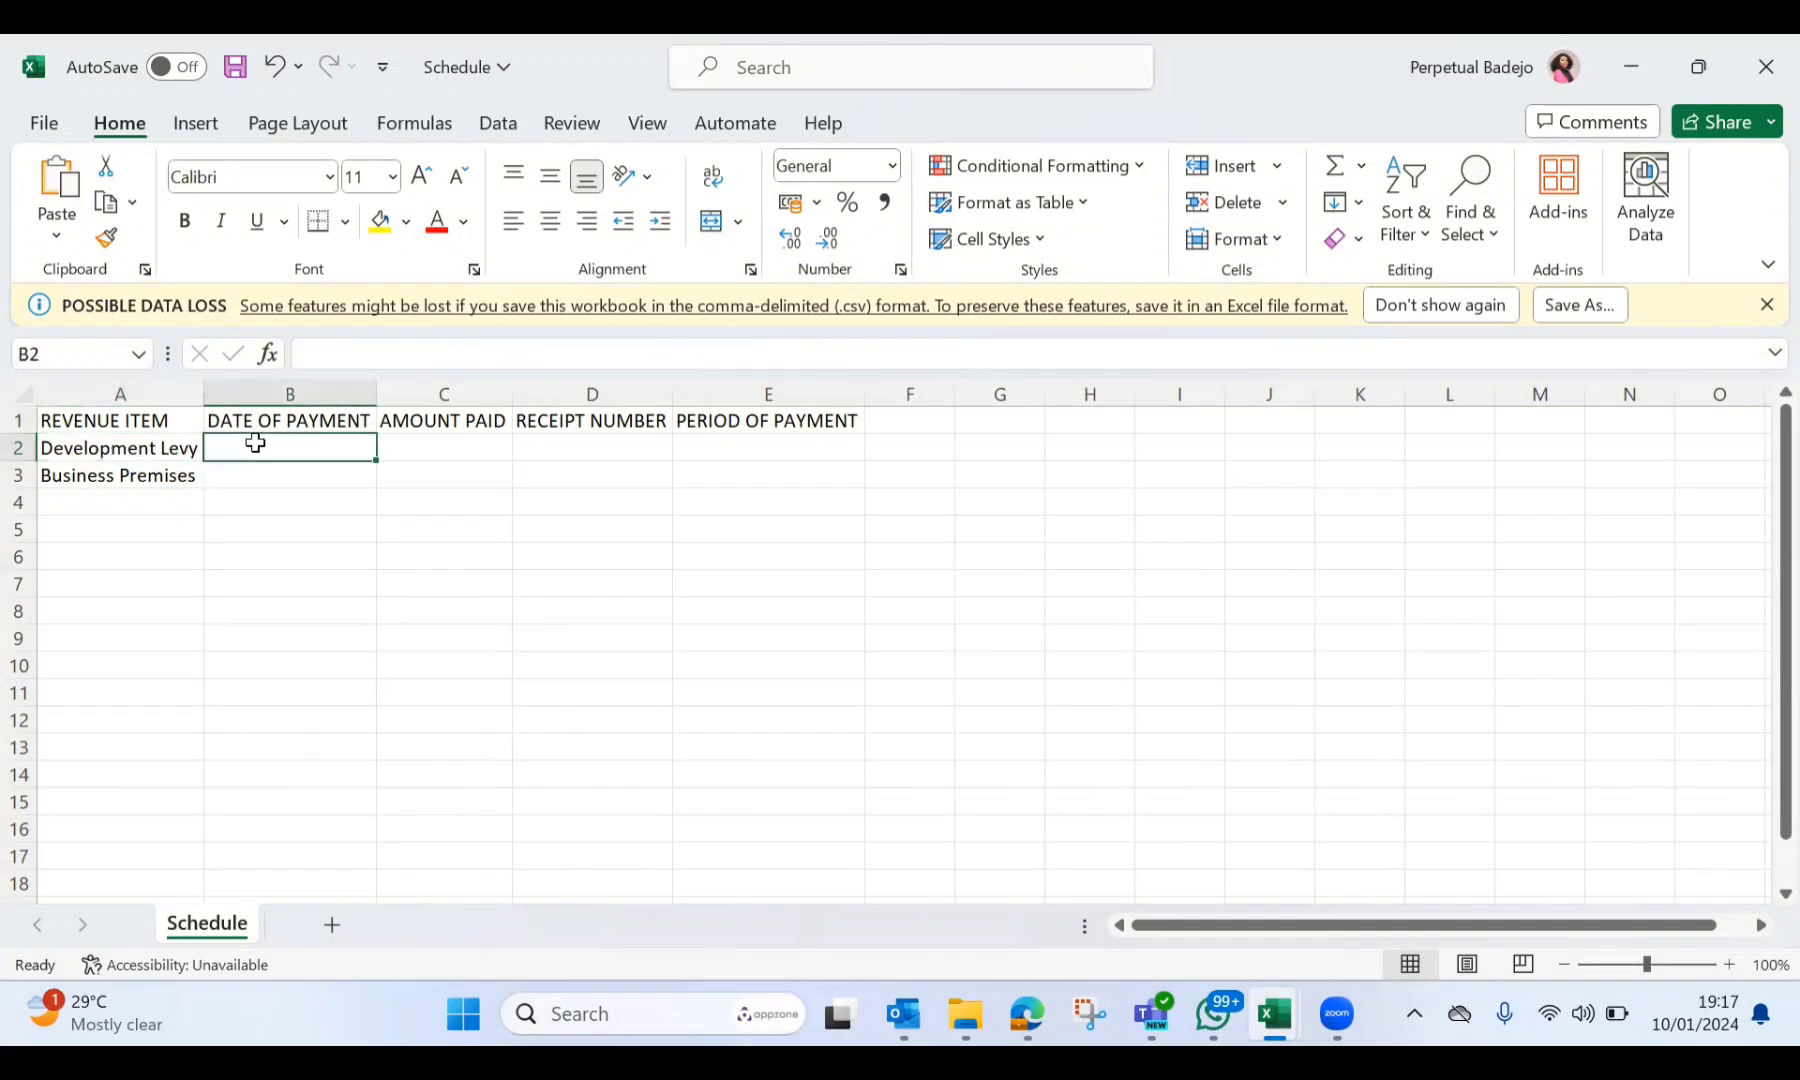
pyautogui.write('10/01/2024')
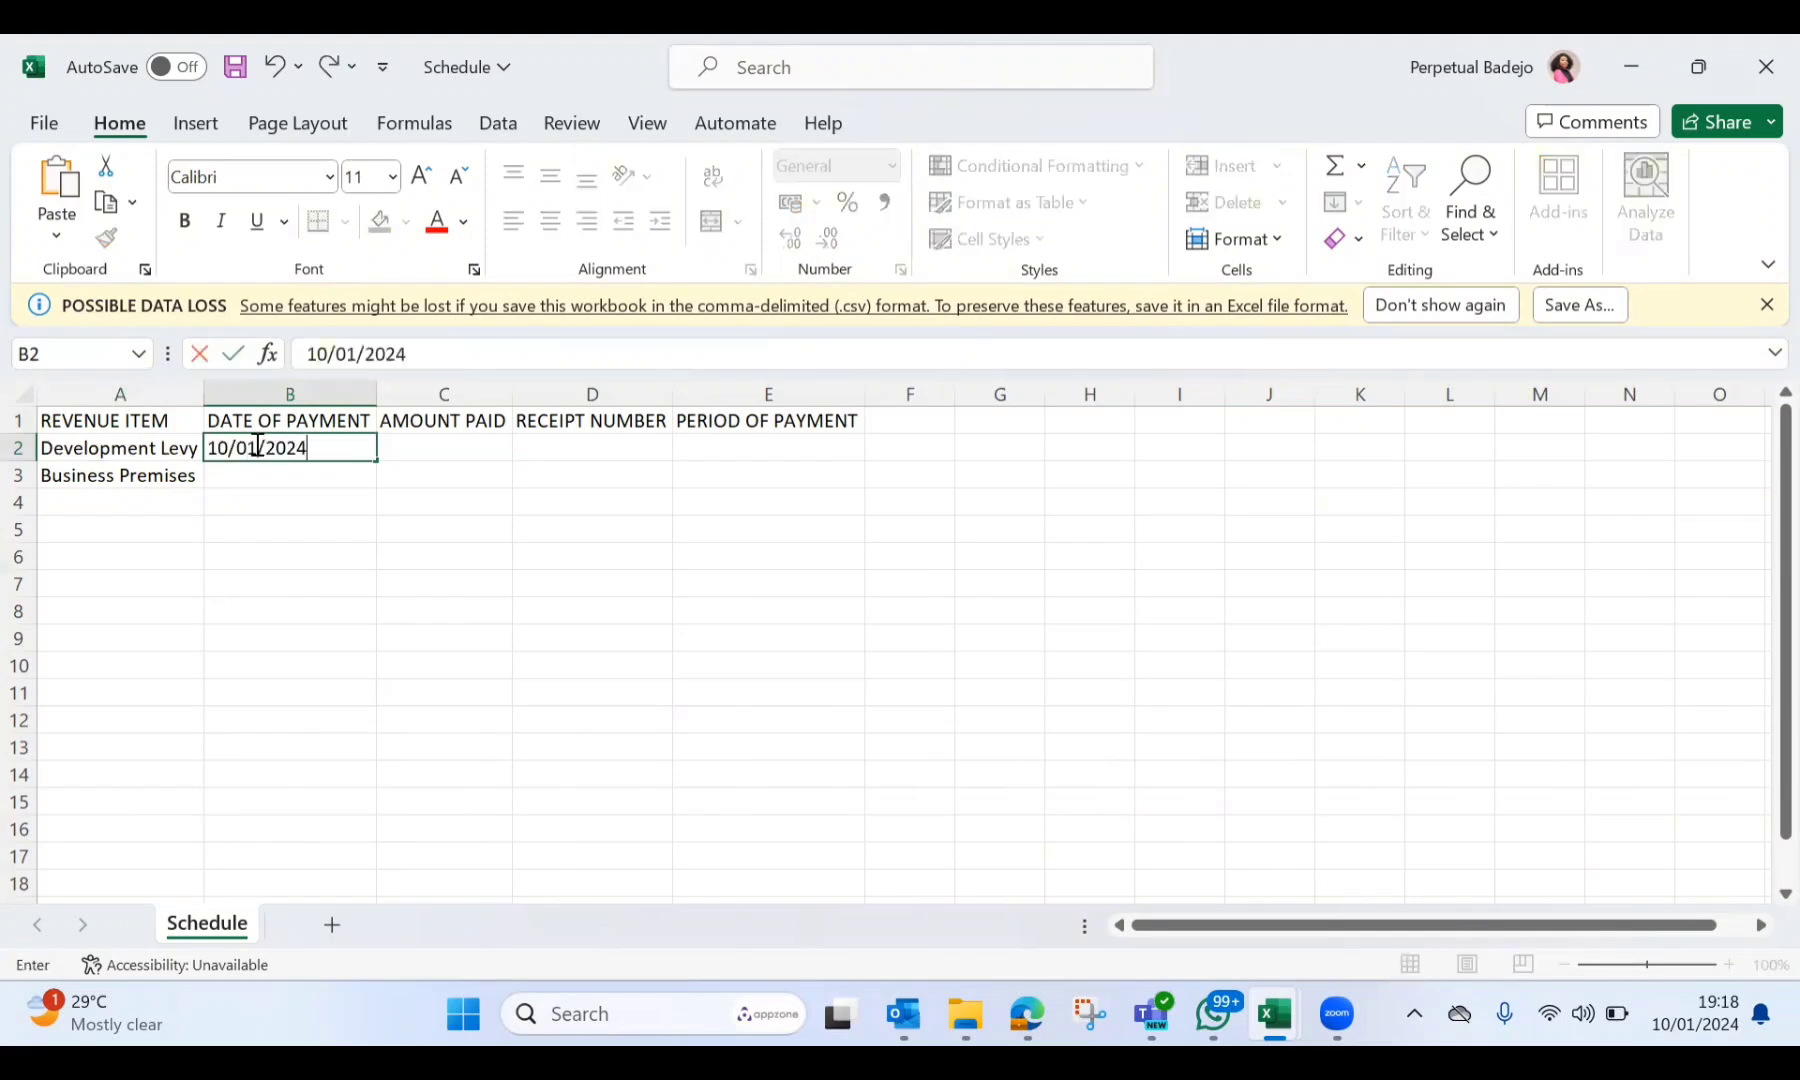
pyautogui.press('Tab')
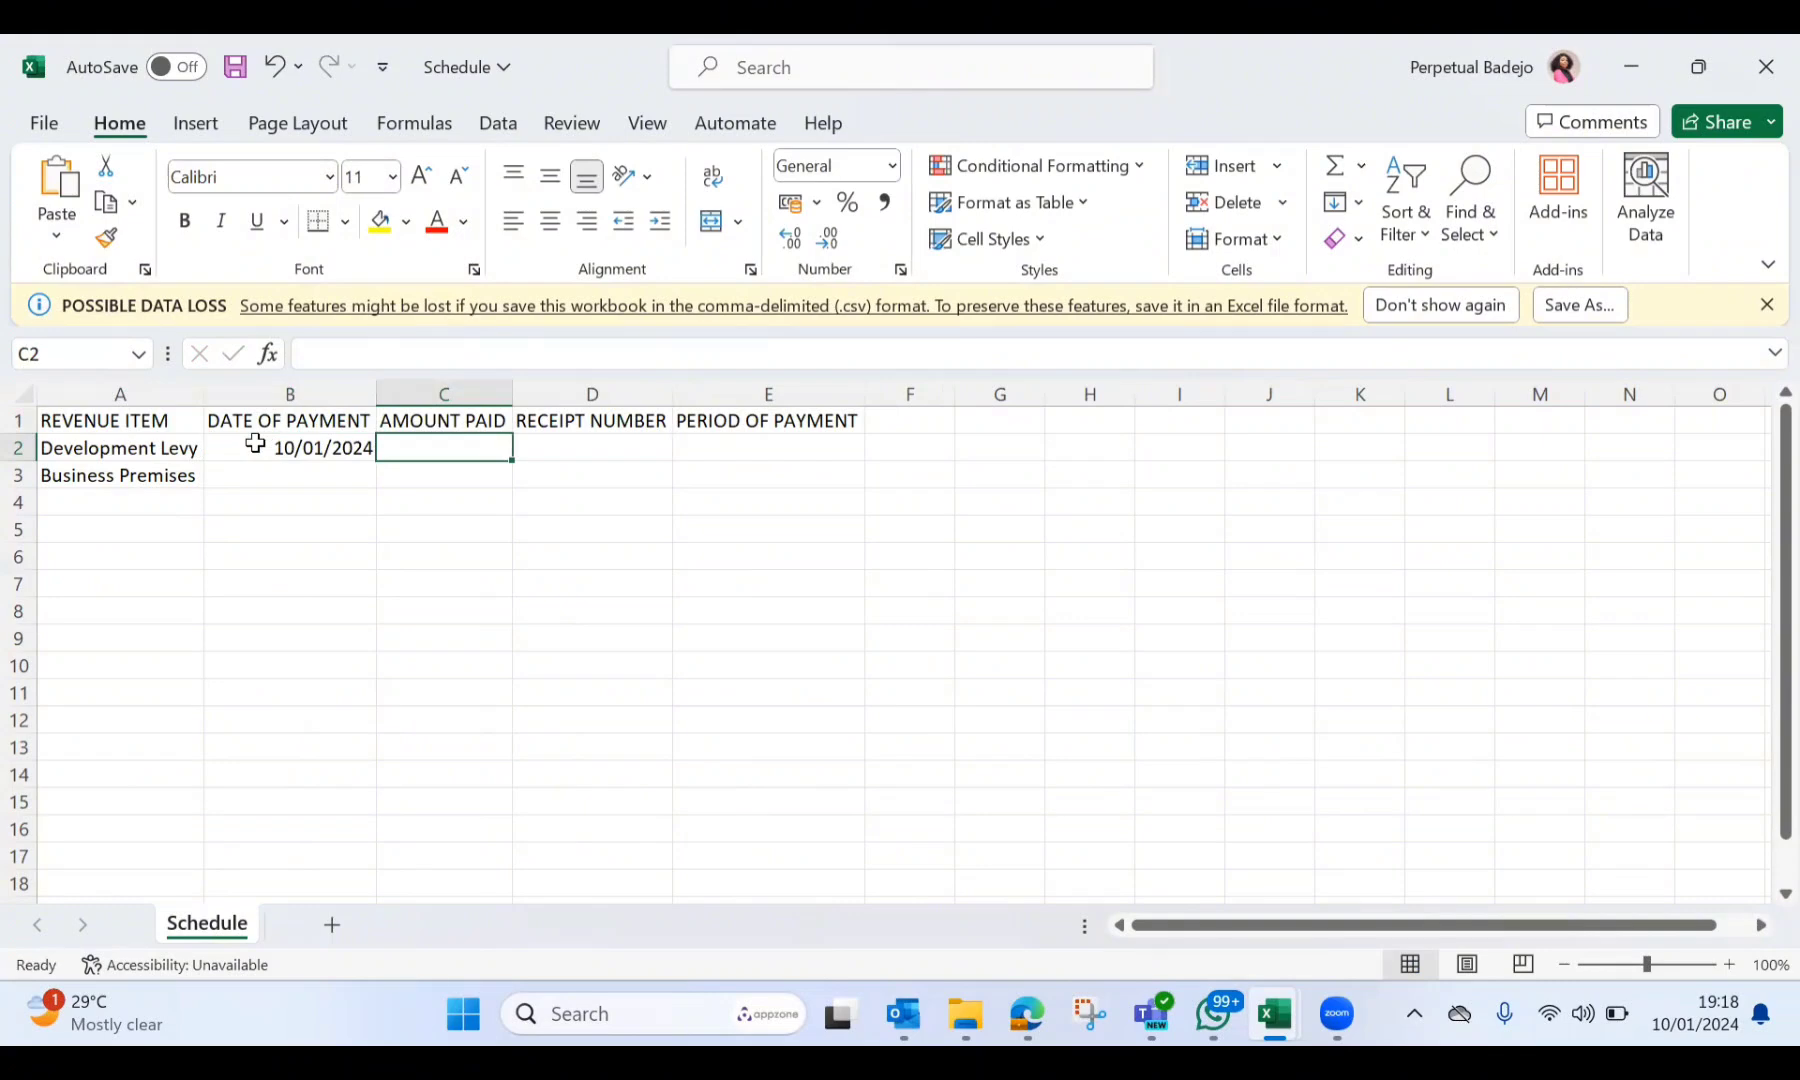
pyautogui.write('2000')
pyautogui.press('Tab')
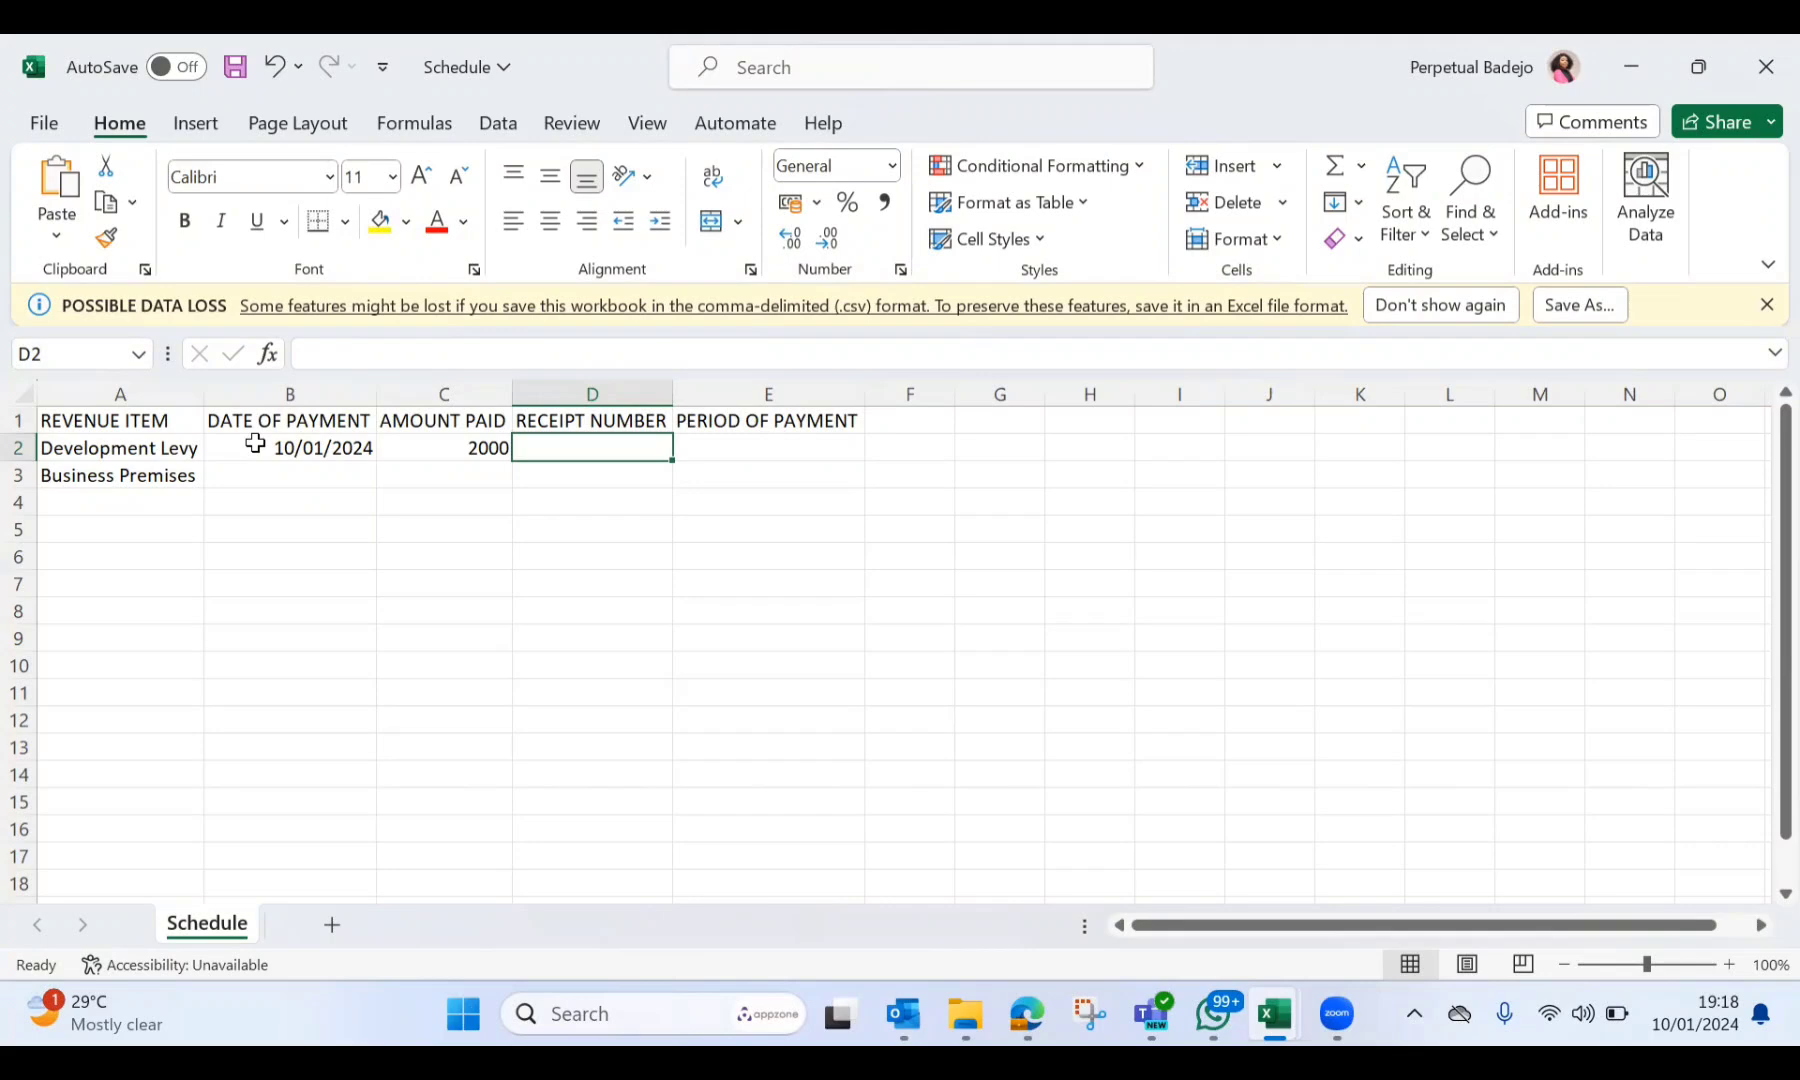
pyautogui.write('0000000000')
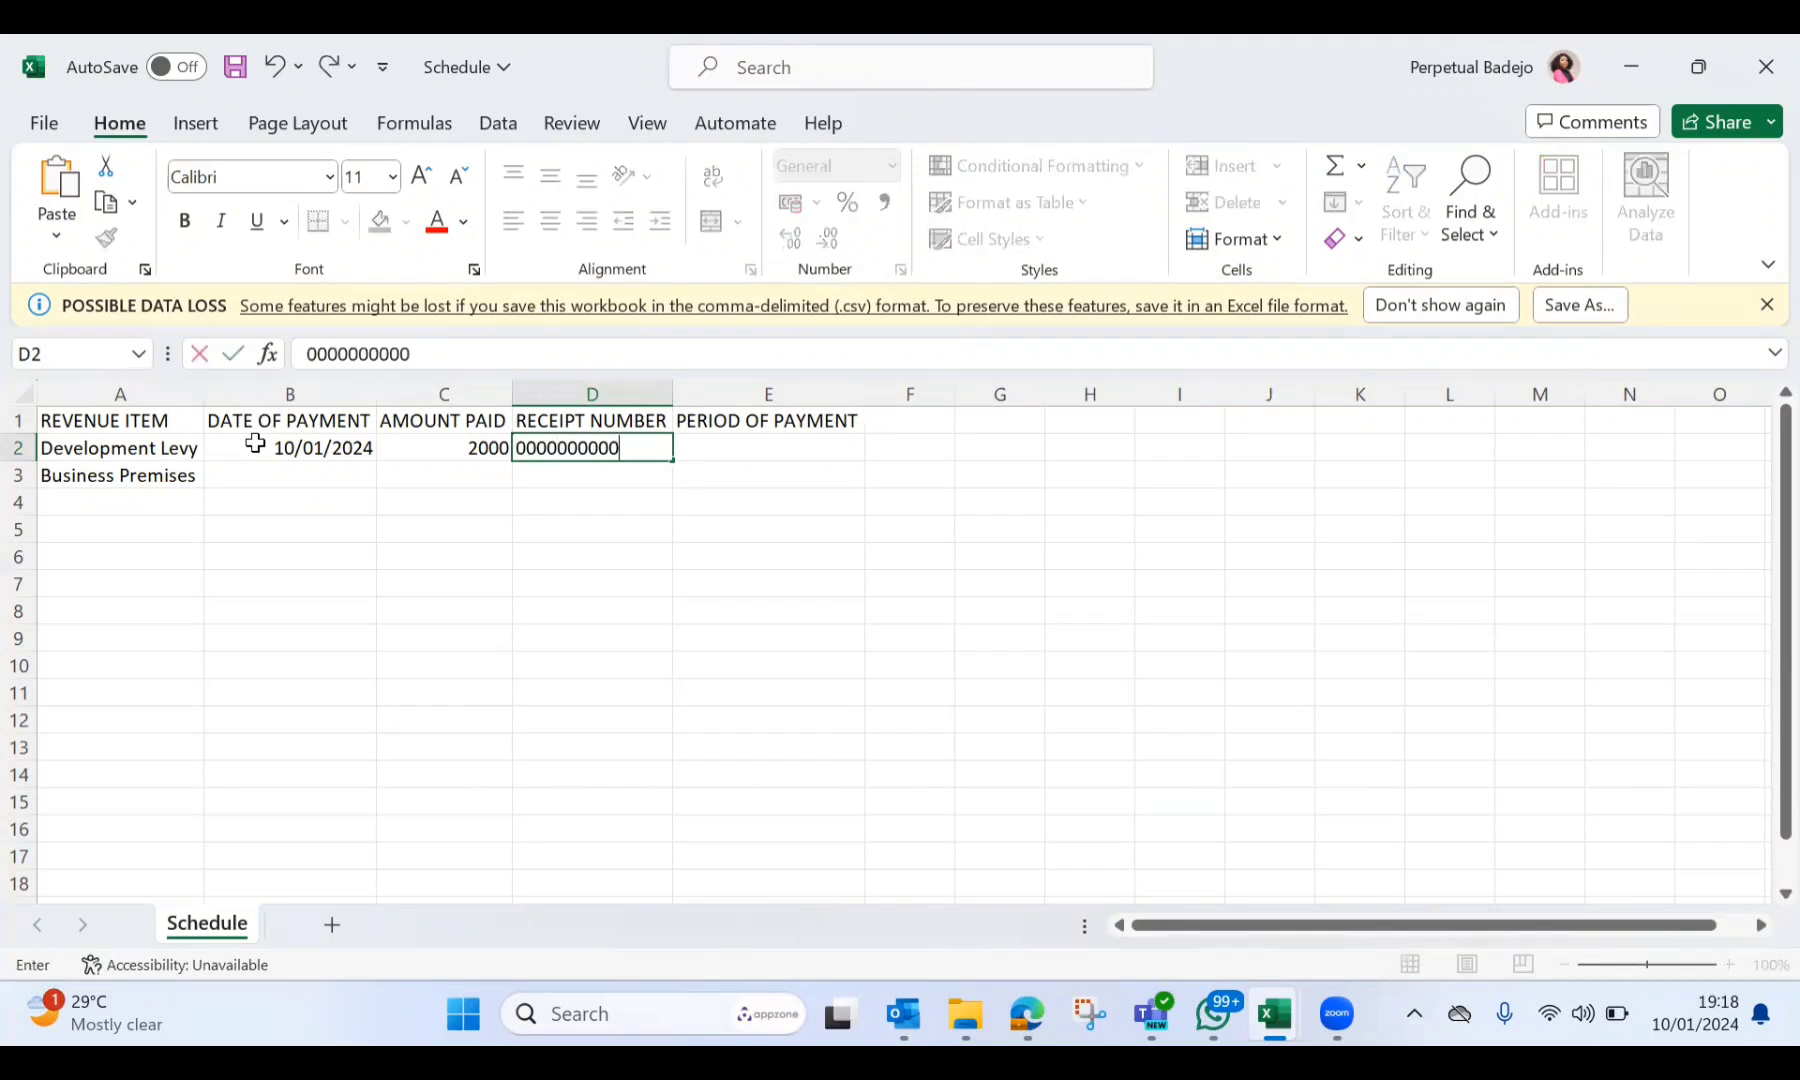
pyautogui.press('Tab')
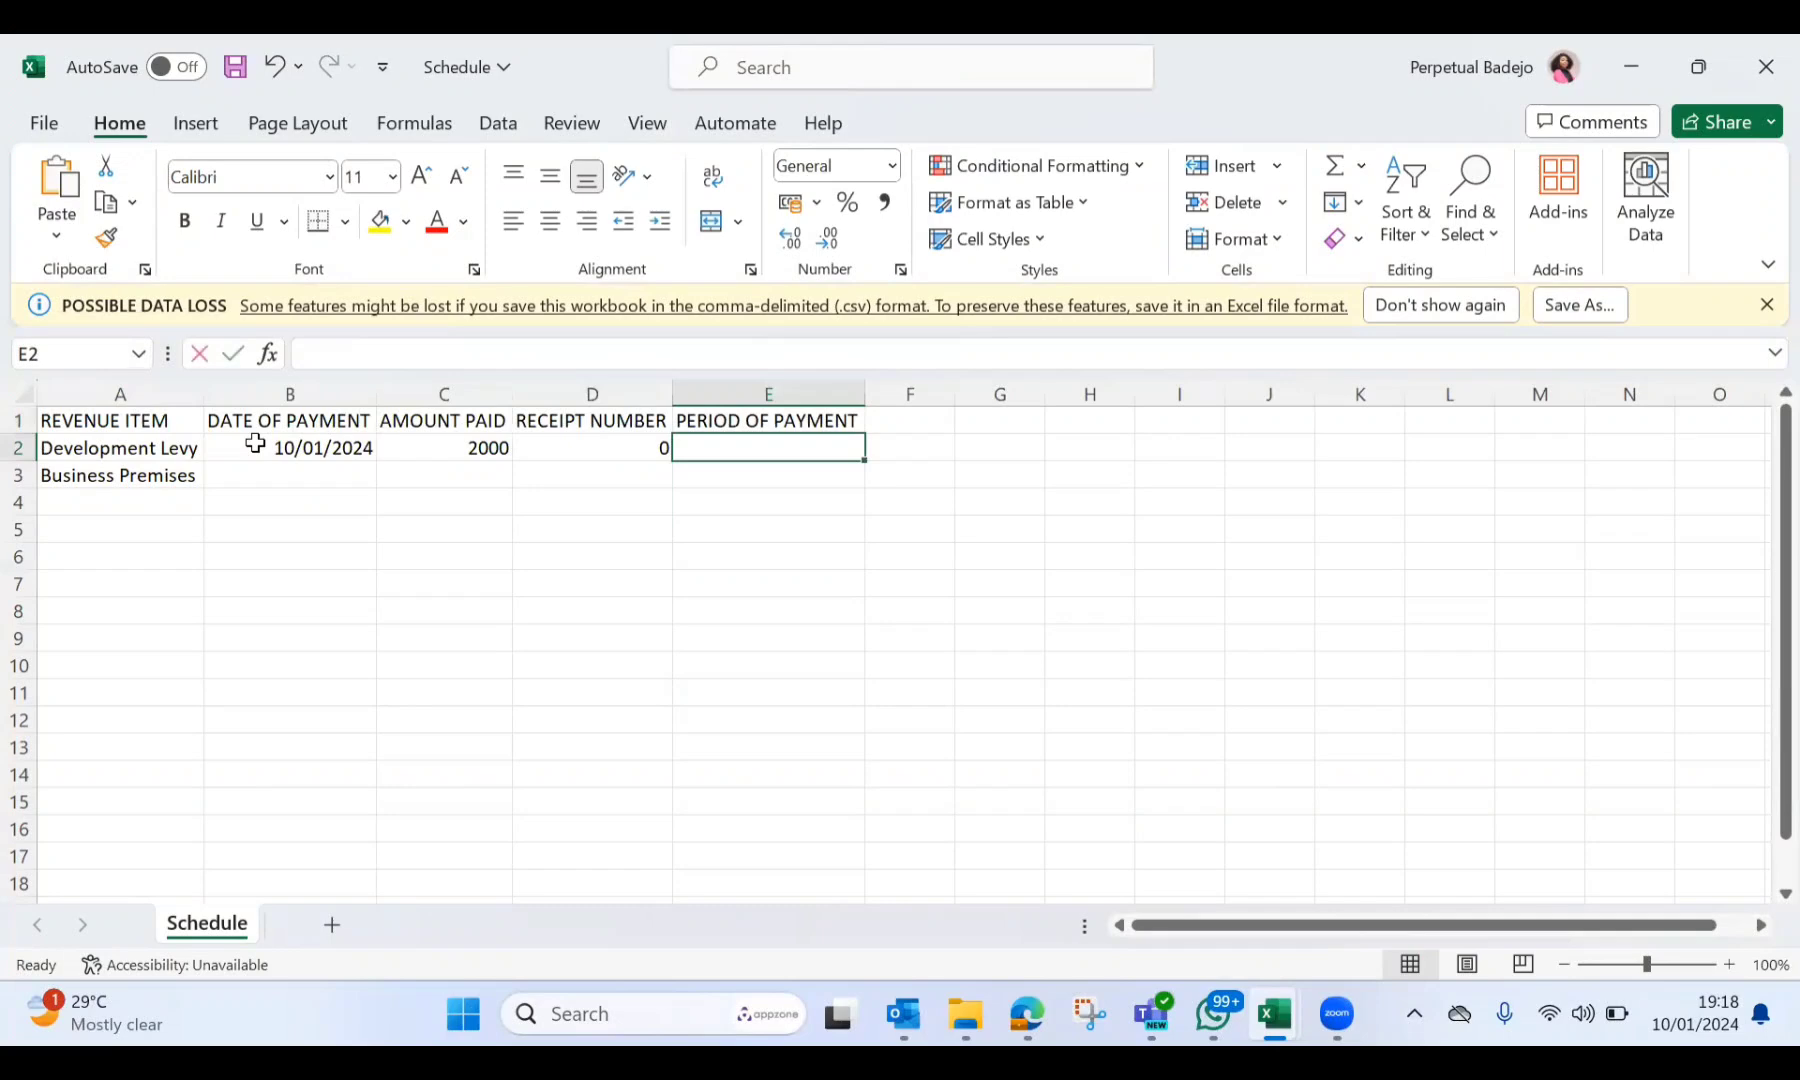
pyautogui.write('2023')
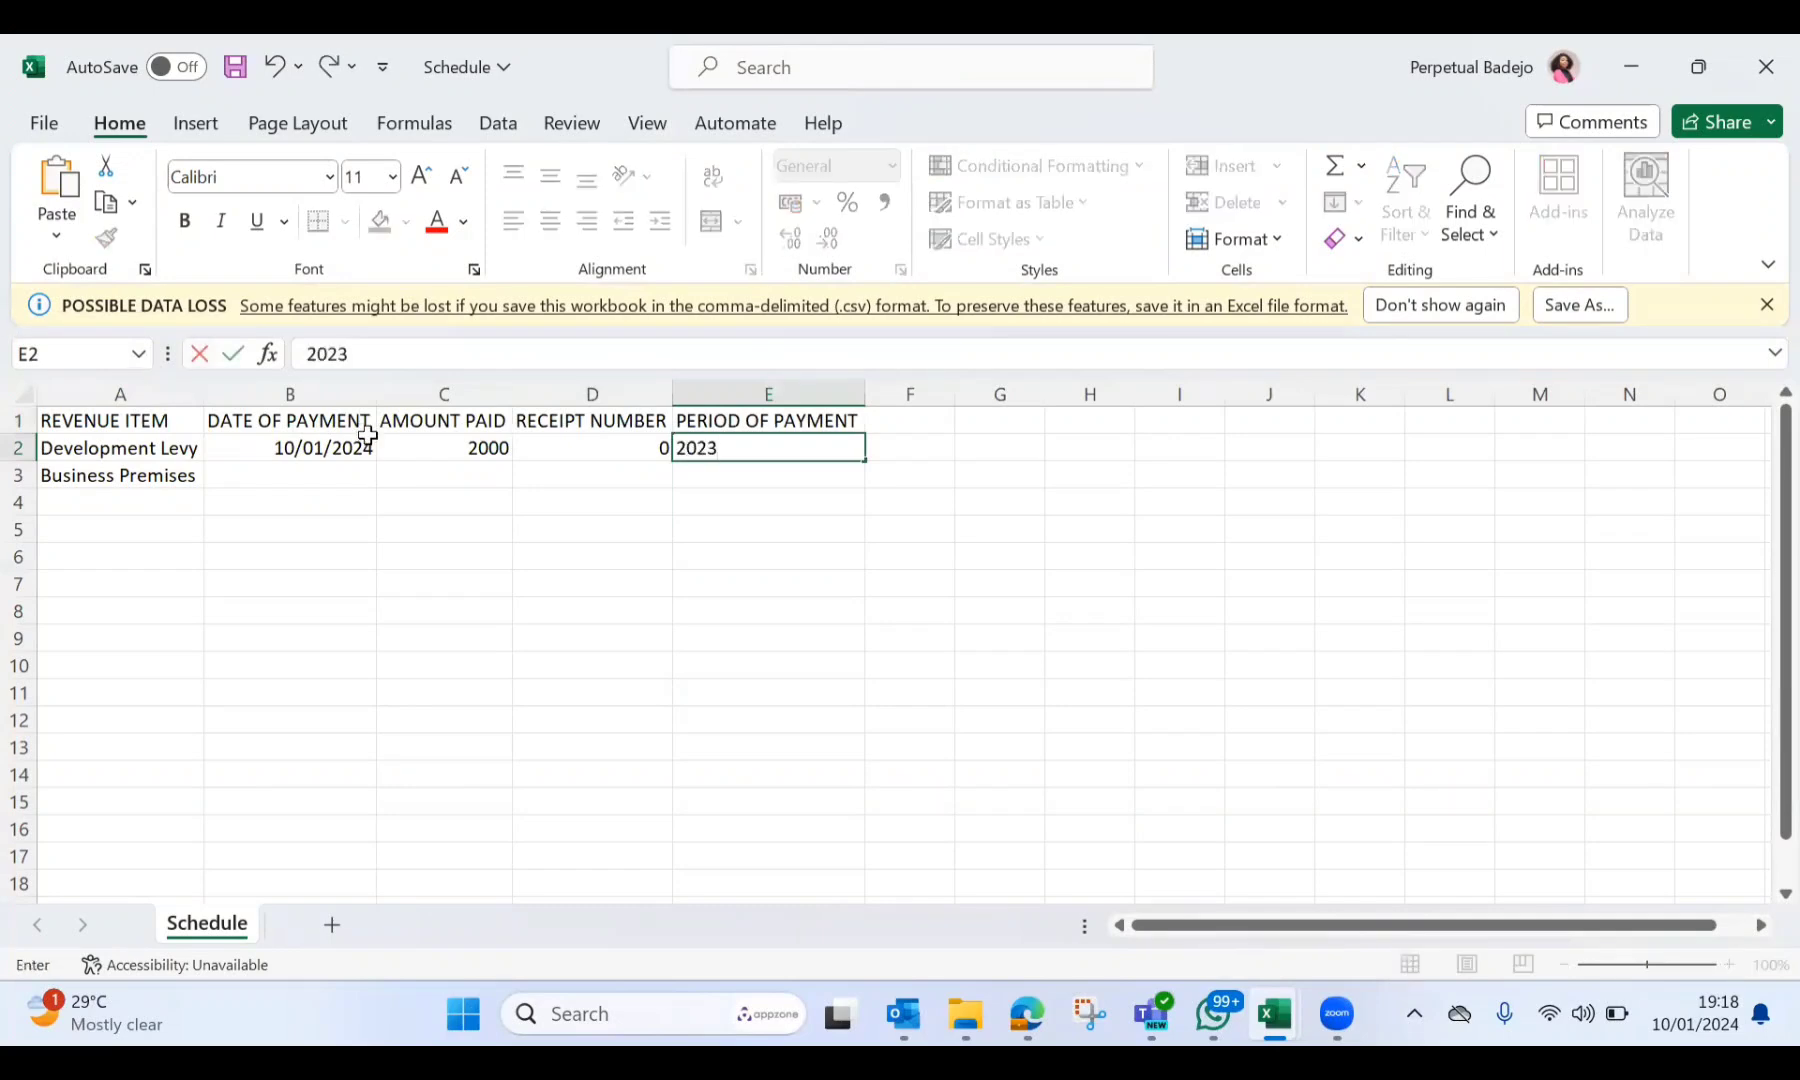
# Fill the Business Premises row with payment date 10/01/2024, amount 5000, a placeholder receipt number of zeros and payment period 2023
pyautogui.click(276, 474)
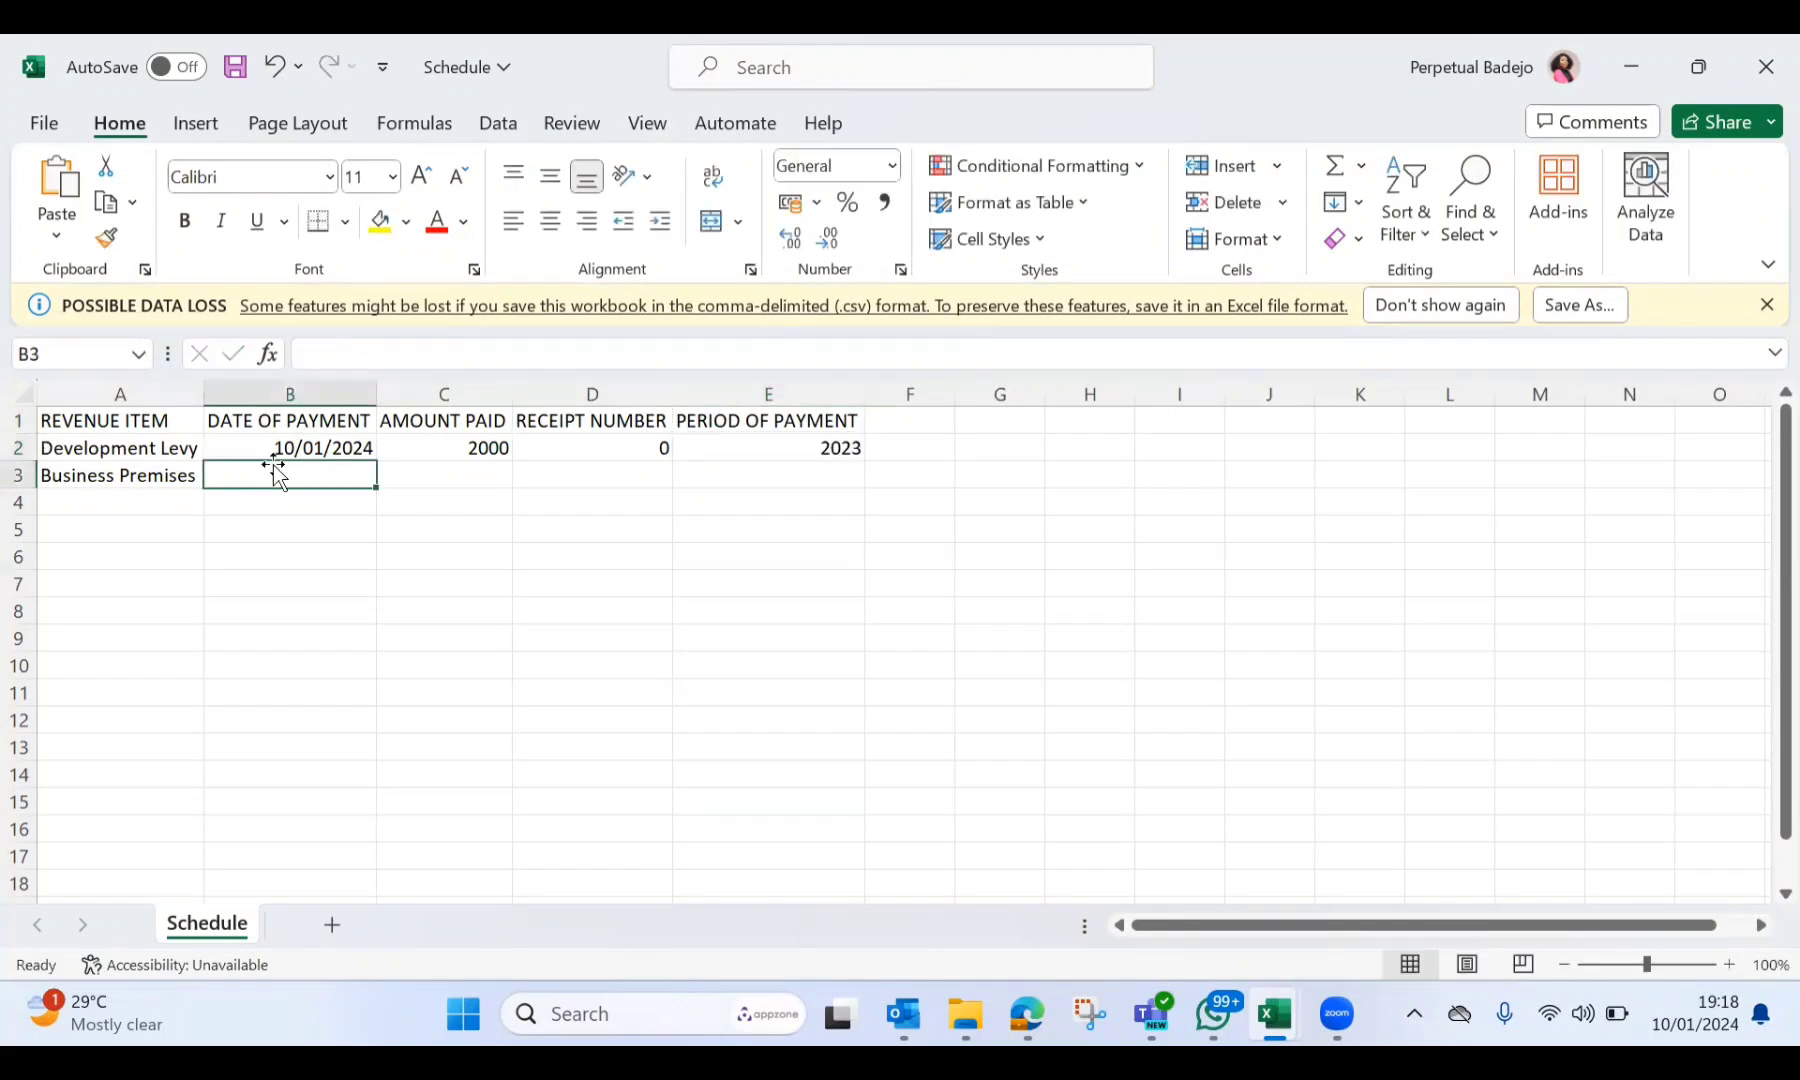
pyautogui.write('10/01/')
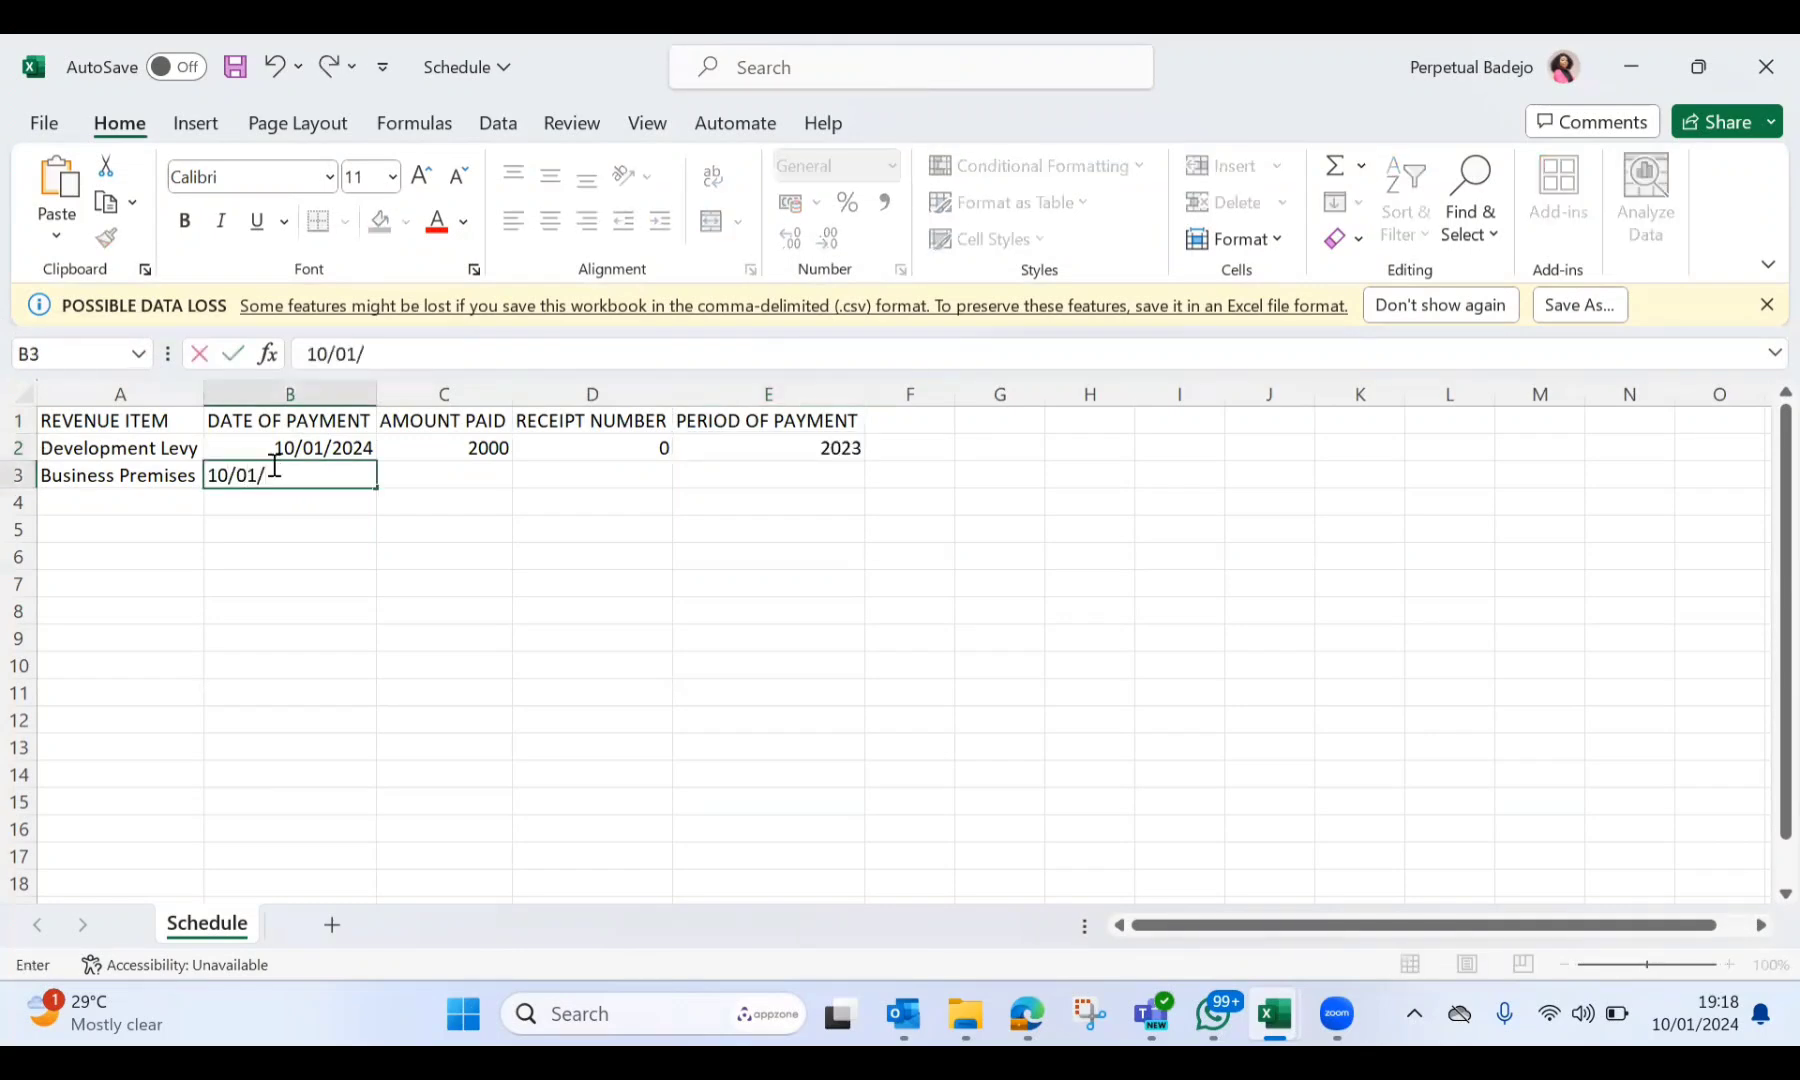
pyautogui.write('2023')
pyautogui.press('BackSpace')
pyautogui.write('4')
pyautogui.press('Tab')
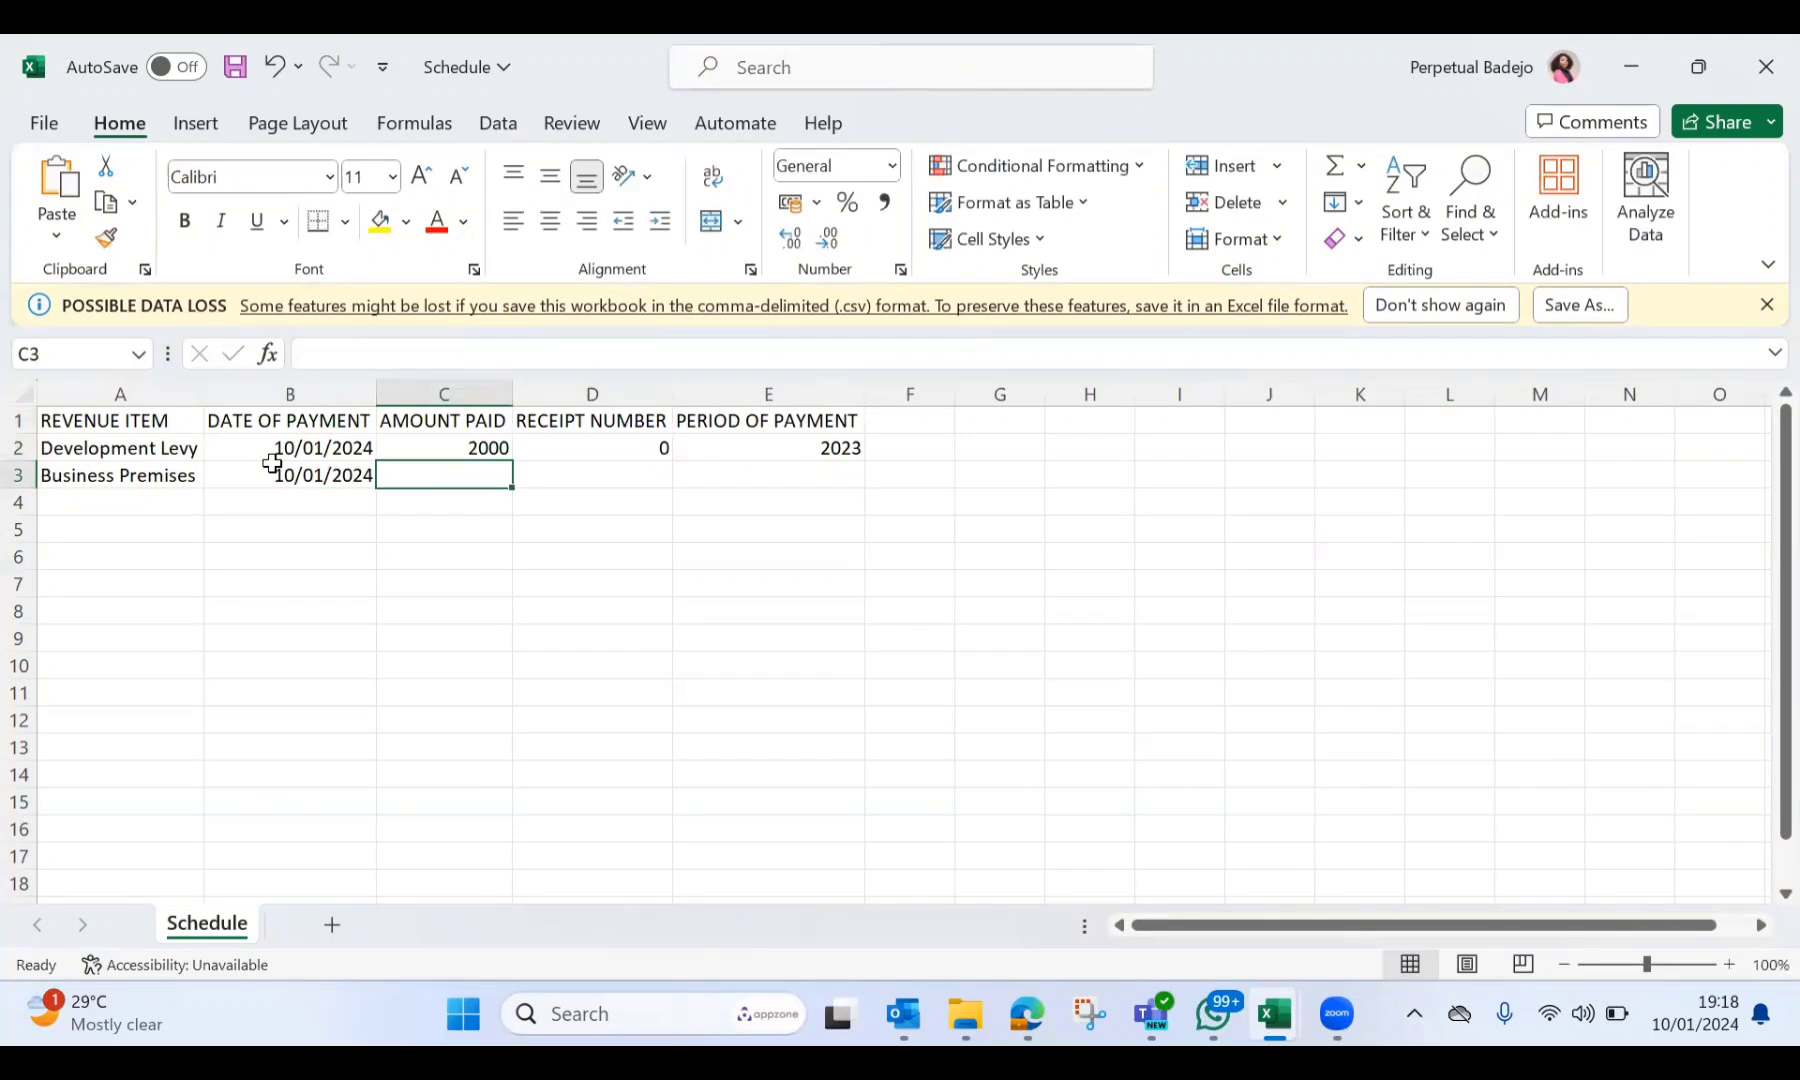
pyautogui.write('5000')
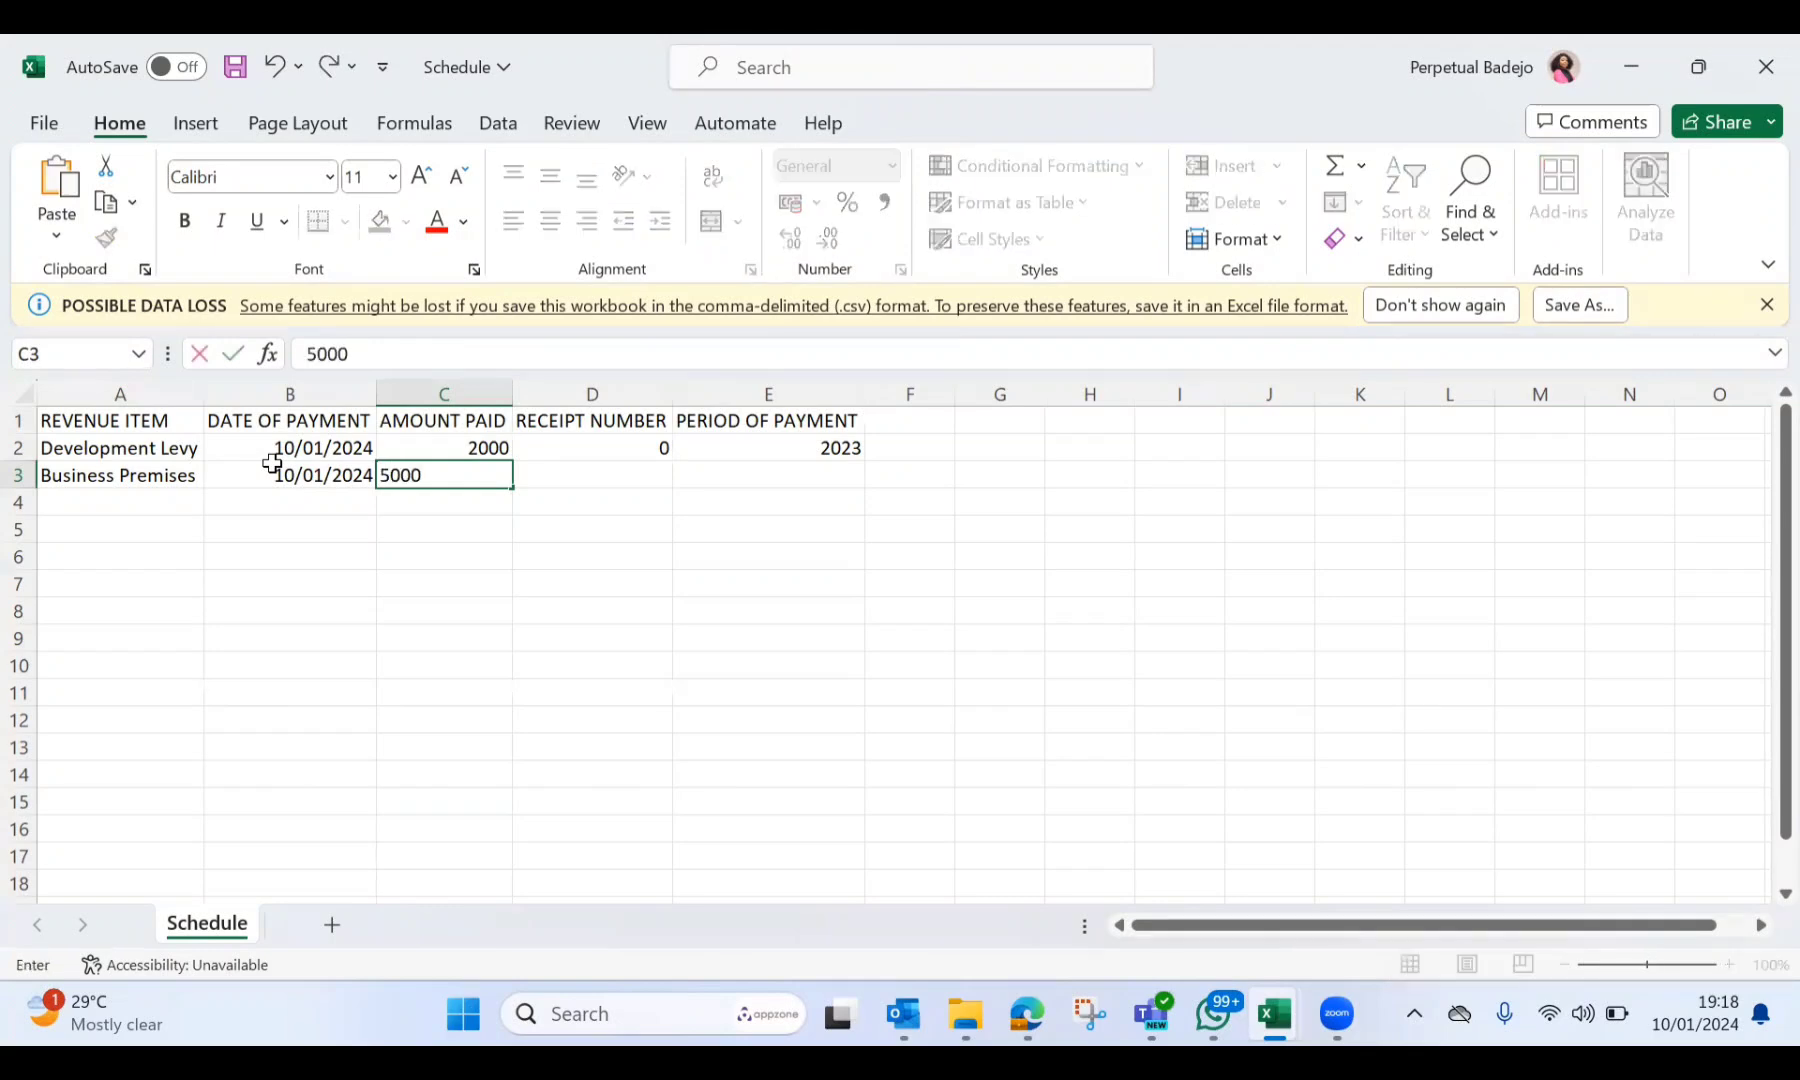
pyautogui.press('Tab')
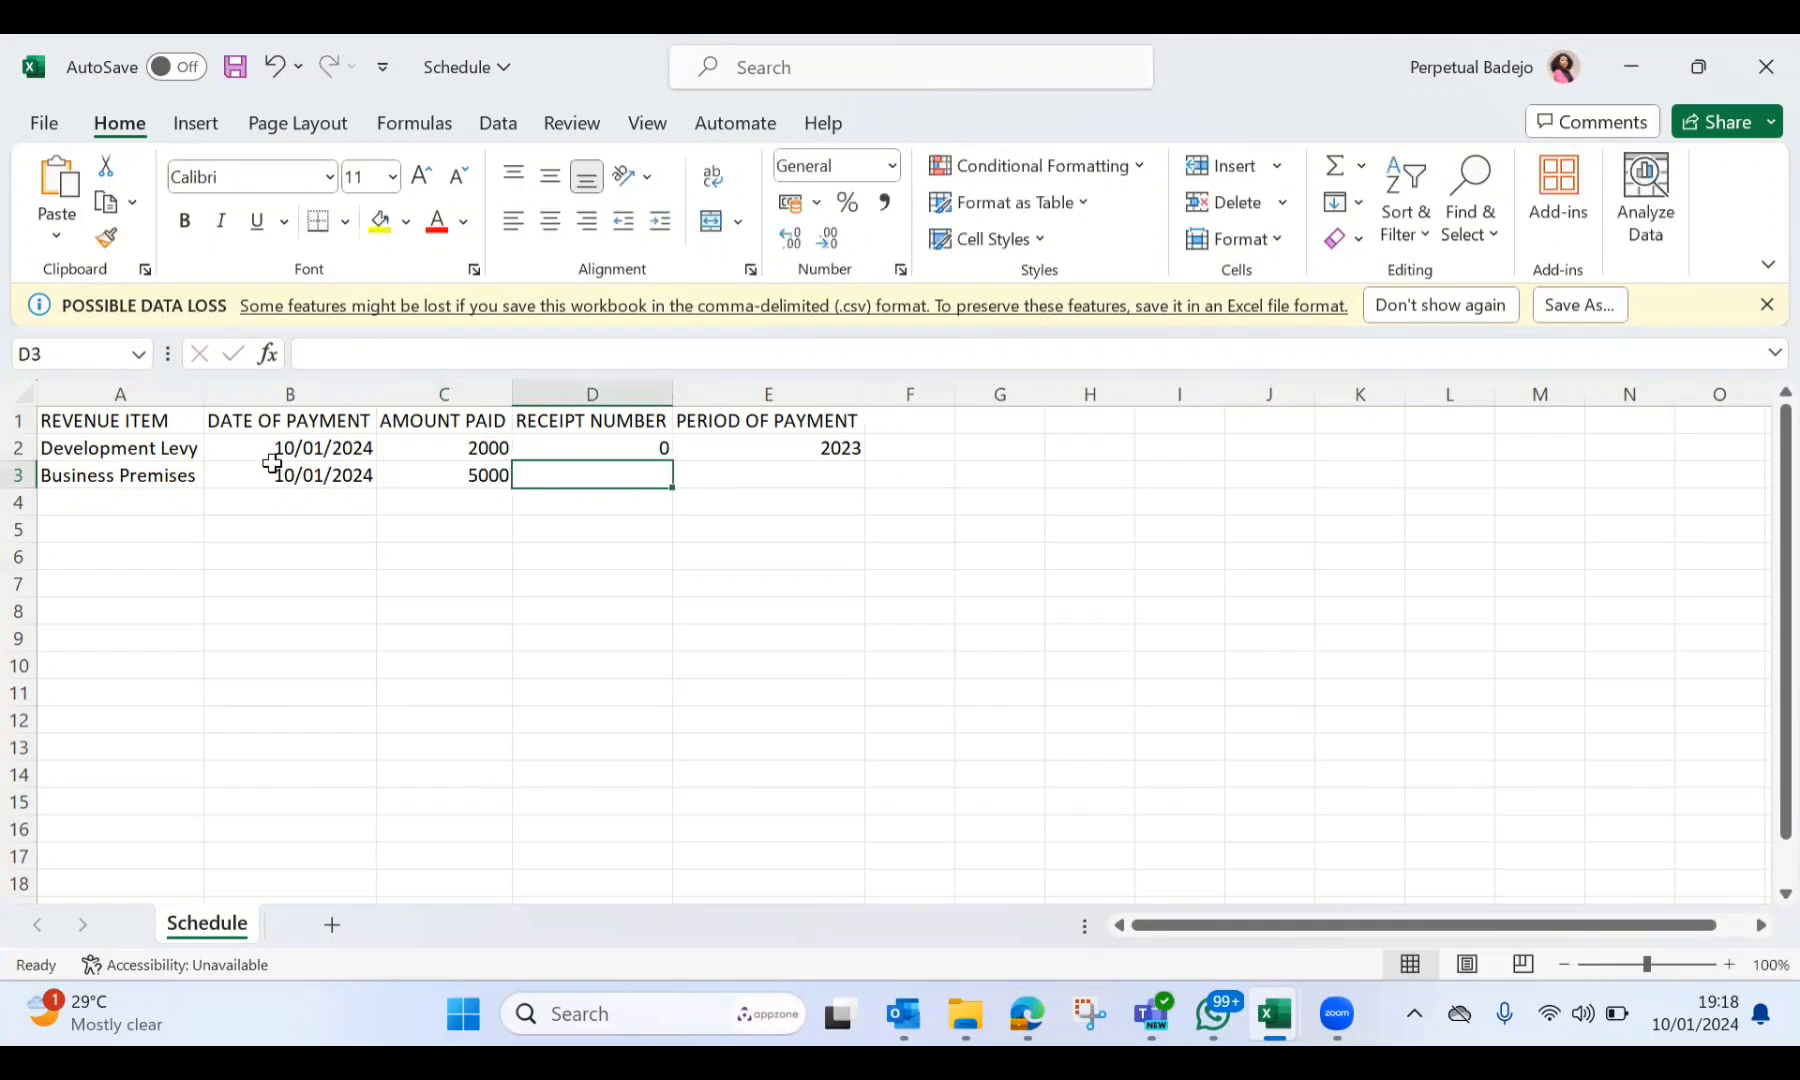
pyautogui.write('00000000')
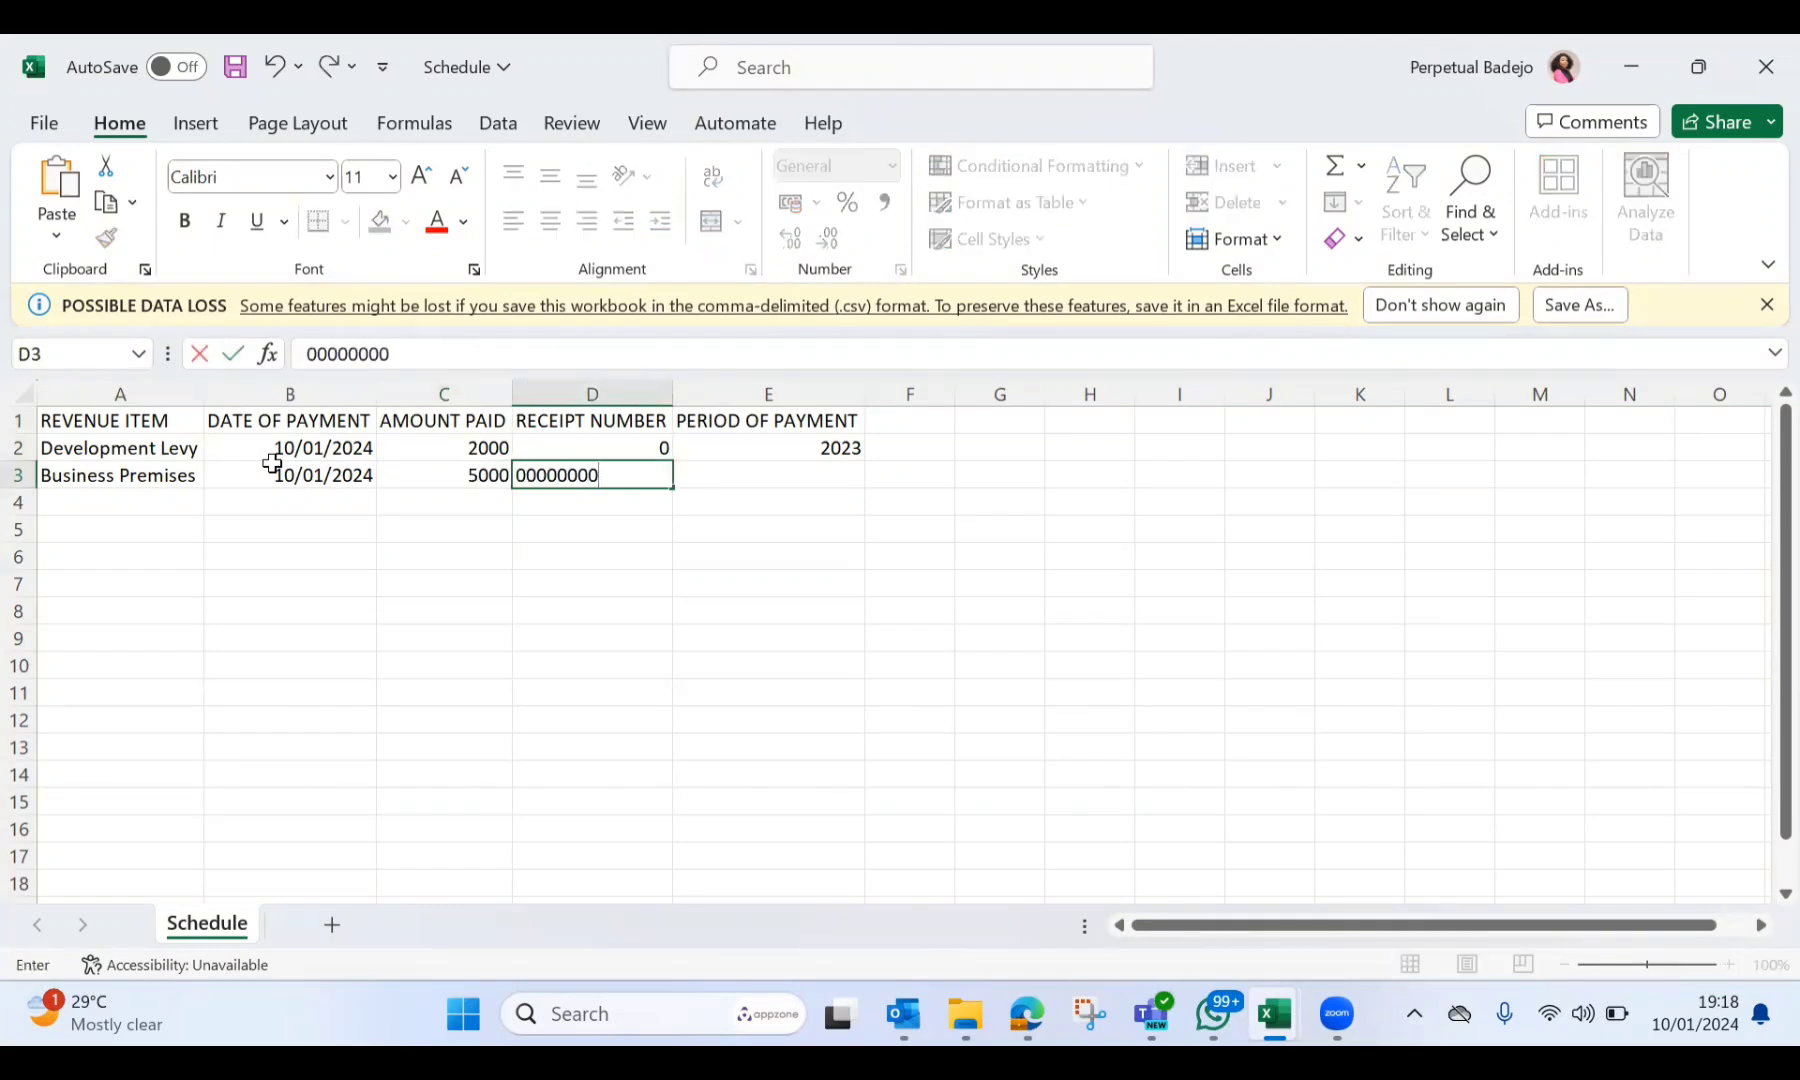
pyautogui.press('Tab')
pyautogui.write('2023')
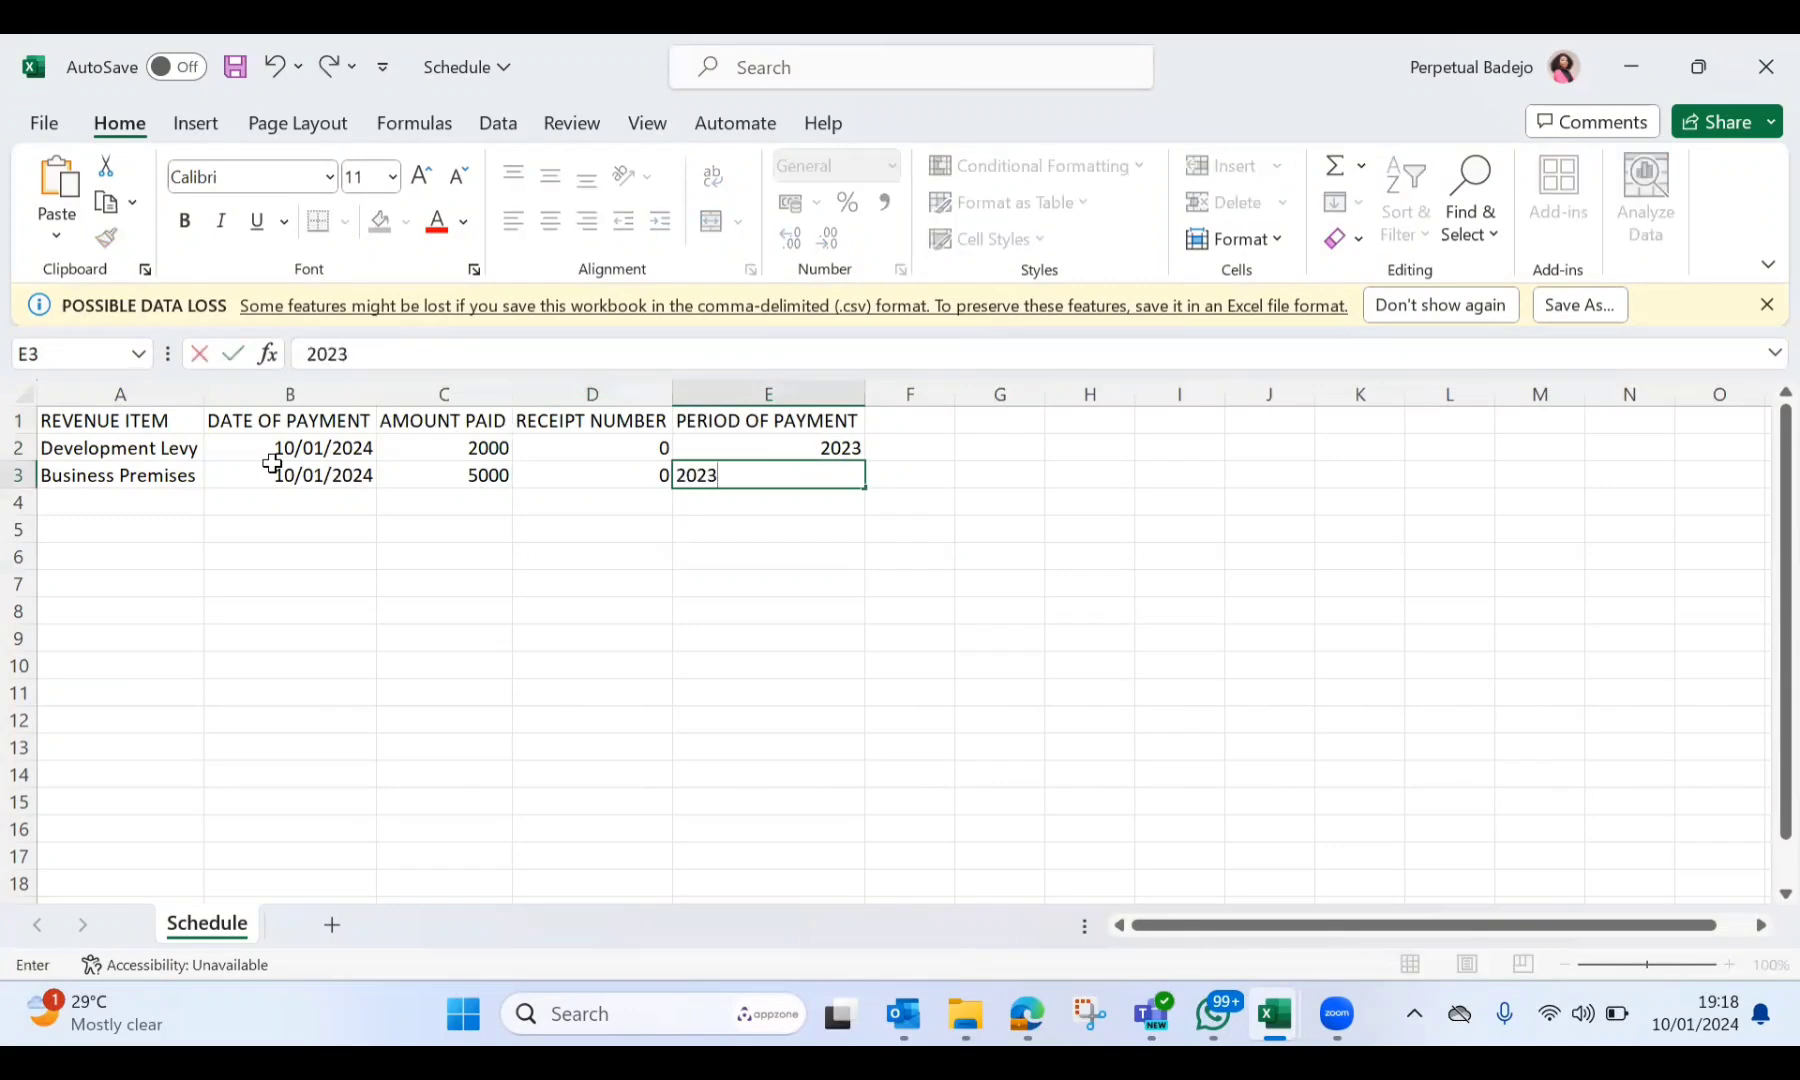
pyautogui.press('Return')
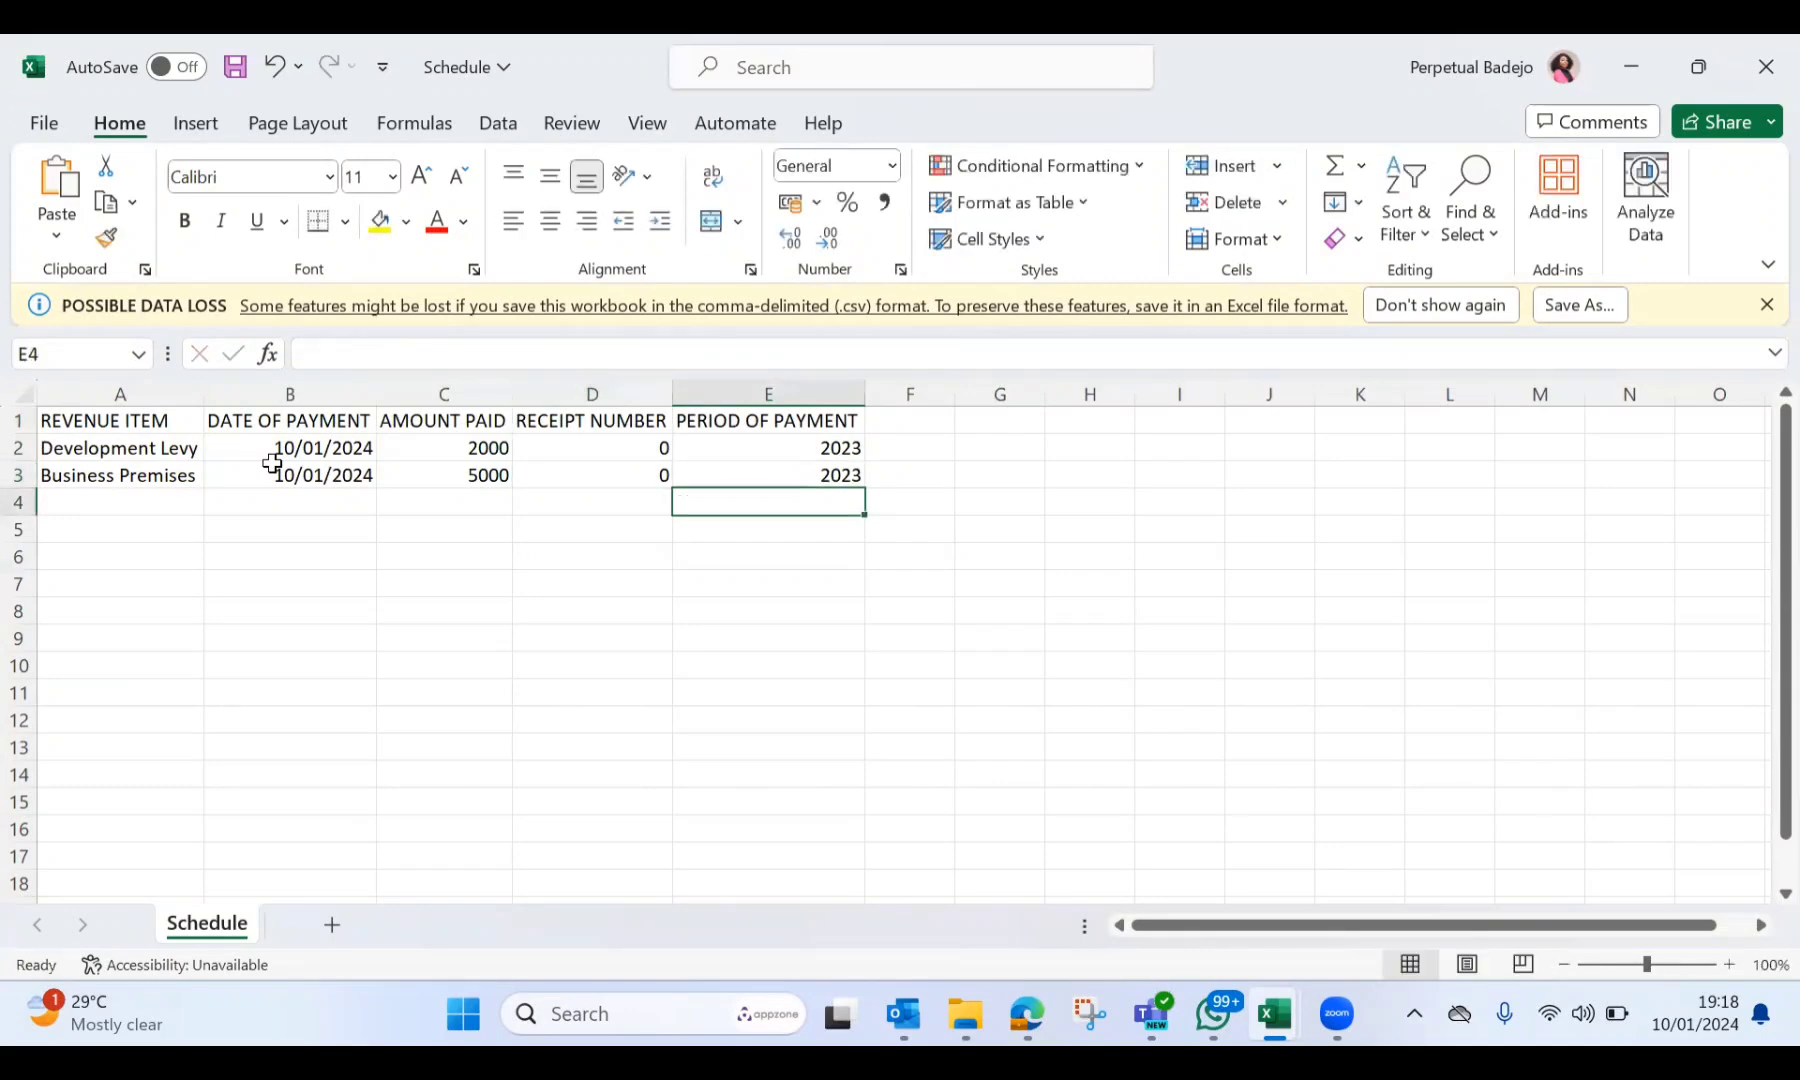
# Add PAYE as a revenue item in cell A4 and fill it down to A16
pyautogui.click(60, 506)
pyautogui.write('PAYE')
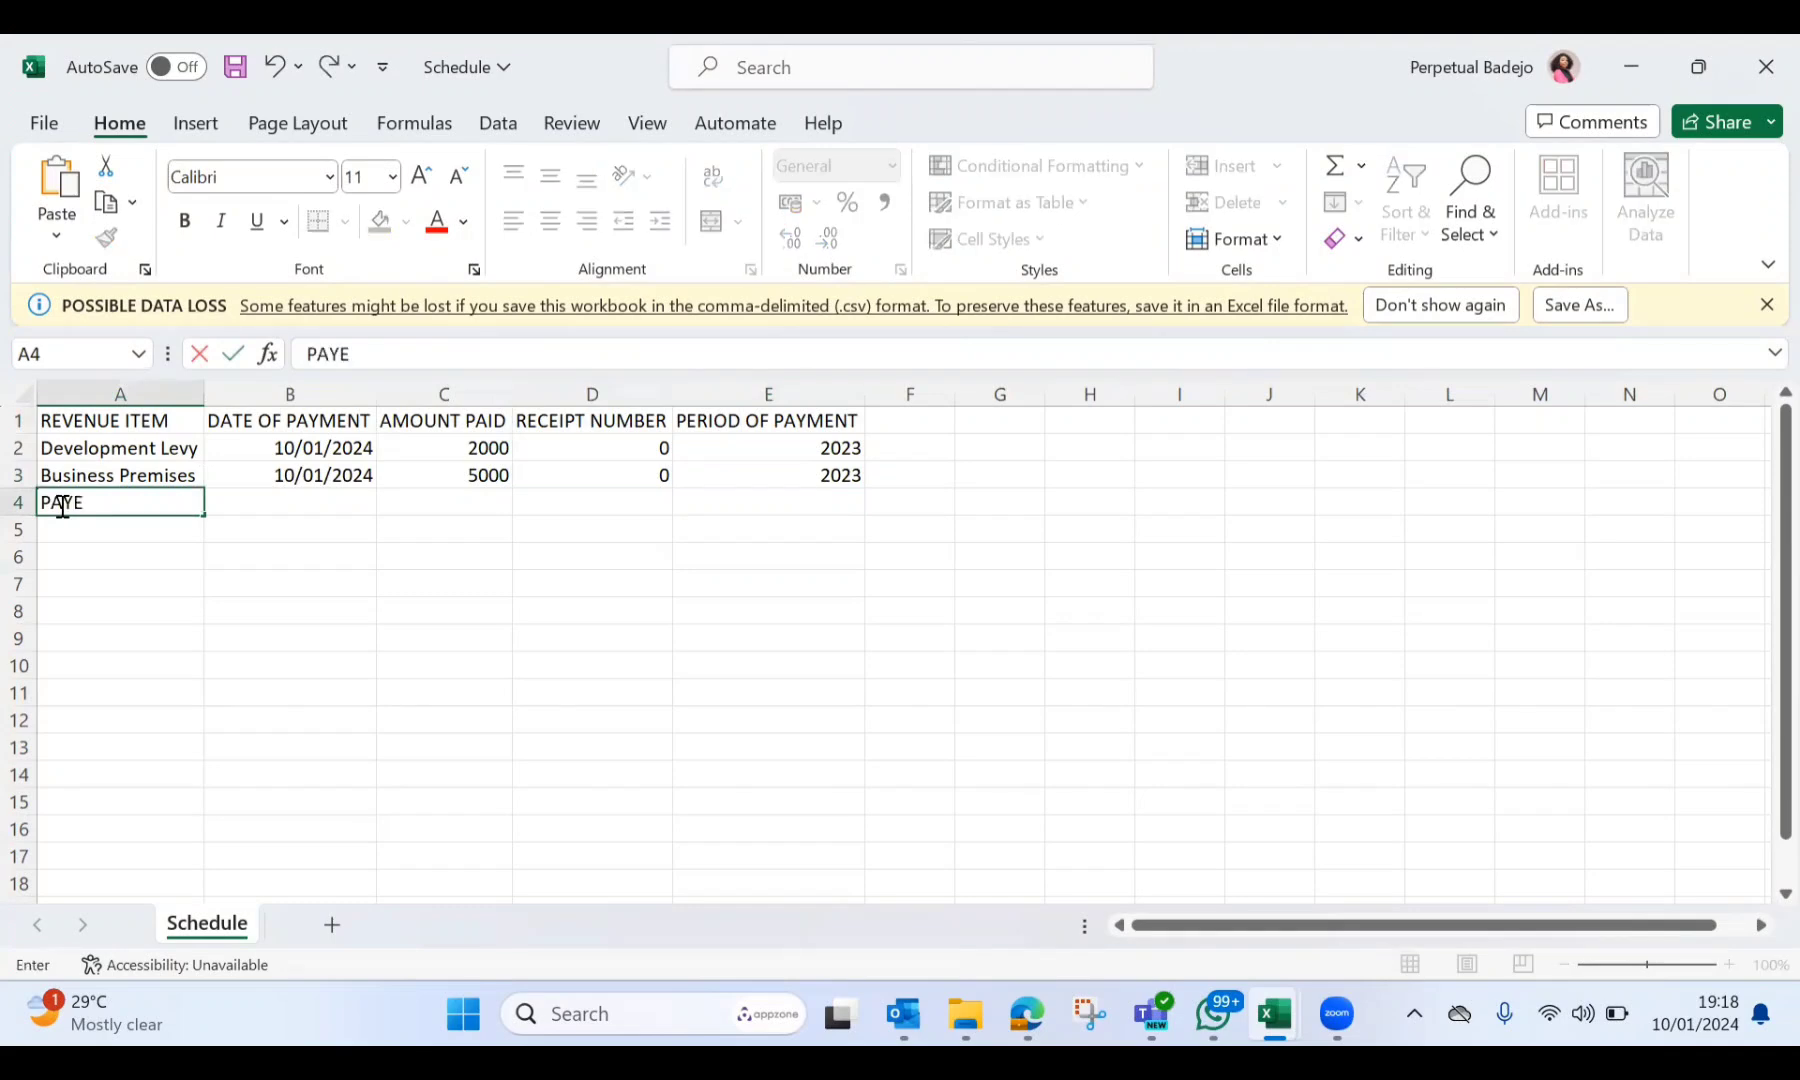
pyautogui.press('Return')
pyautogui.click(160, 503)
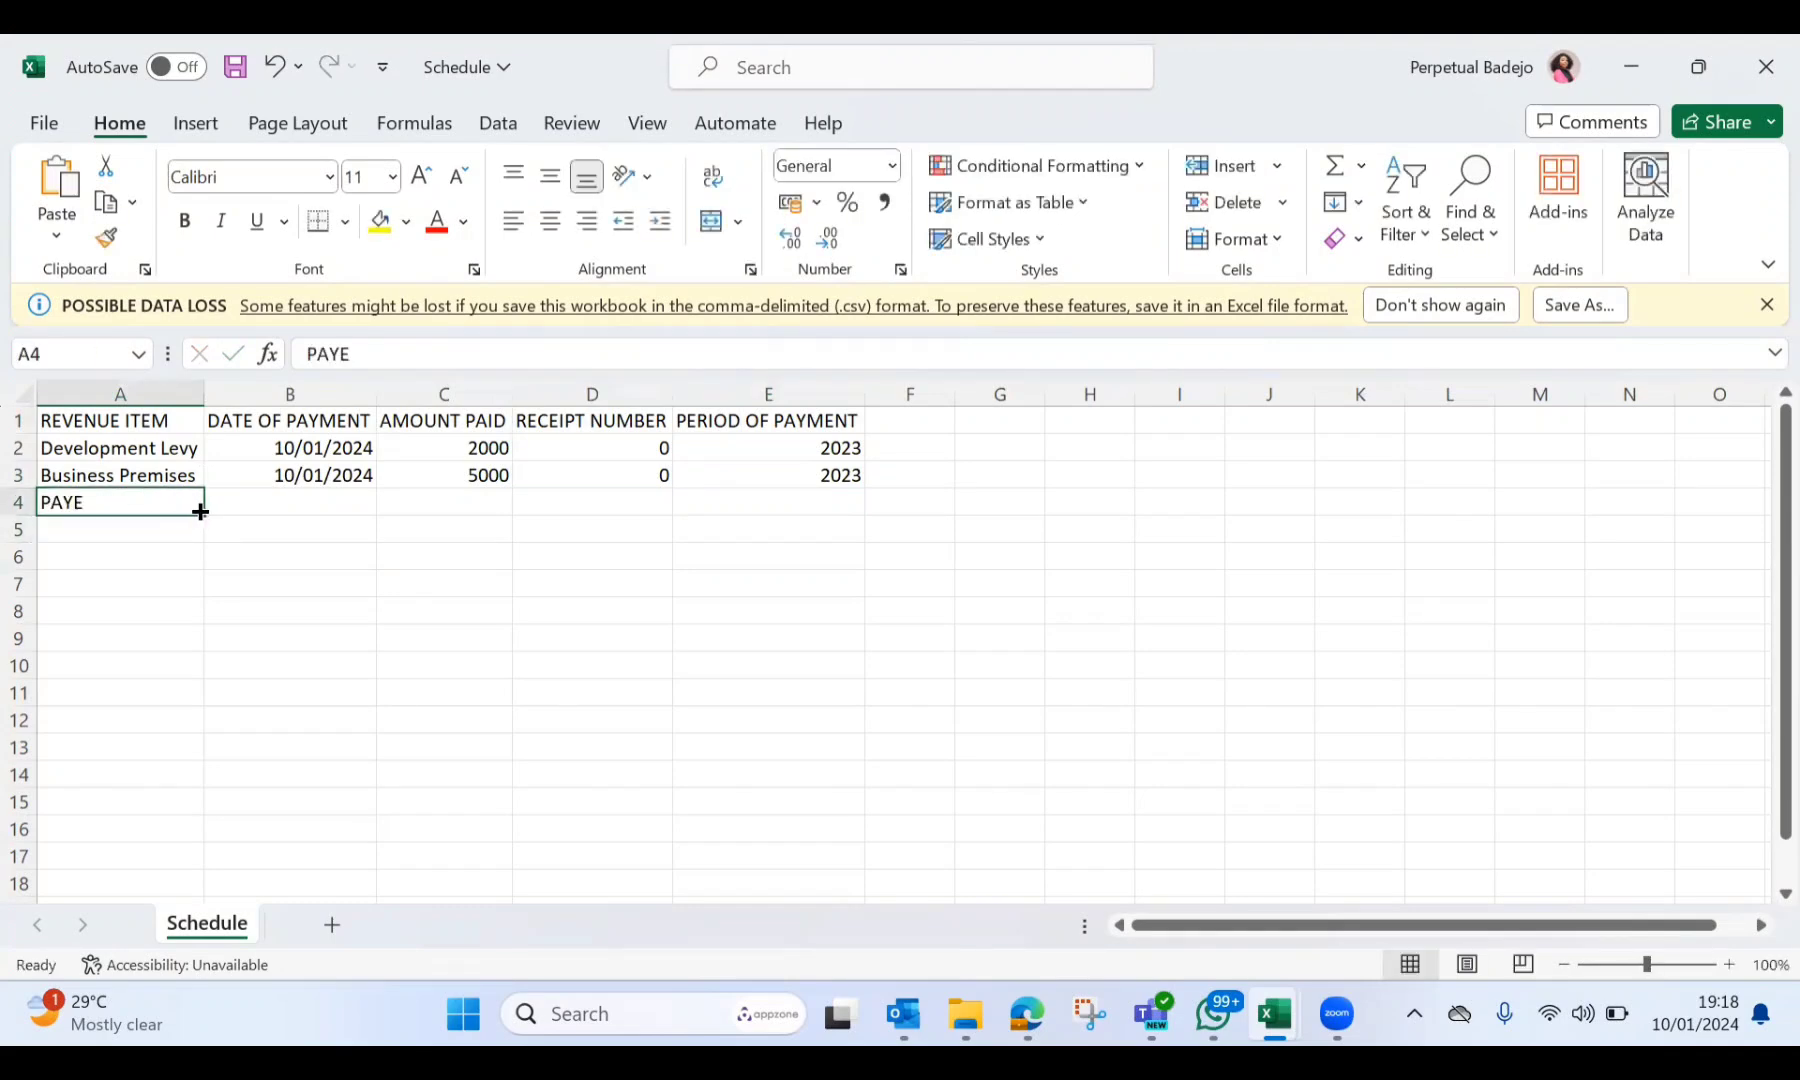
pyautogui.moveTo(201, 511); pyautogui.dragTo(174, 728)
pyautogui.scroll(2, 333, 590)
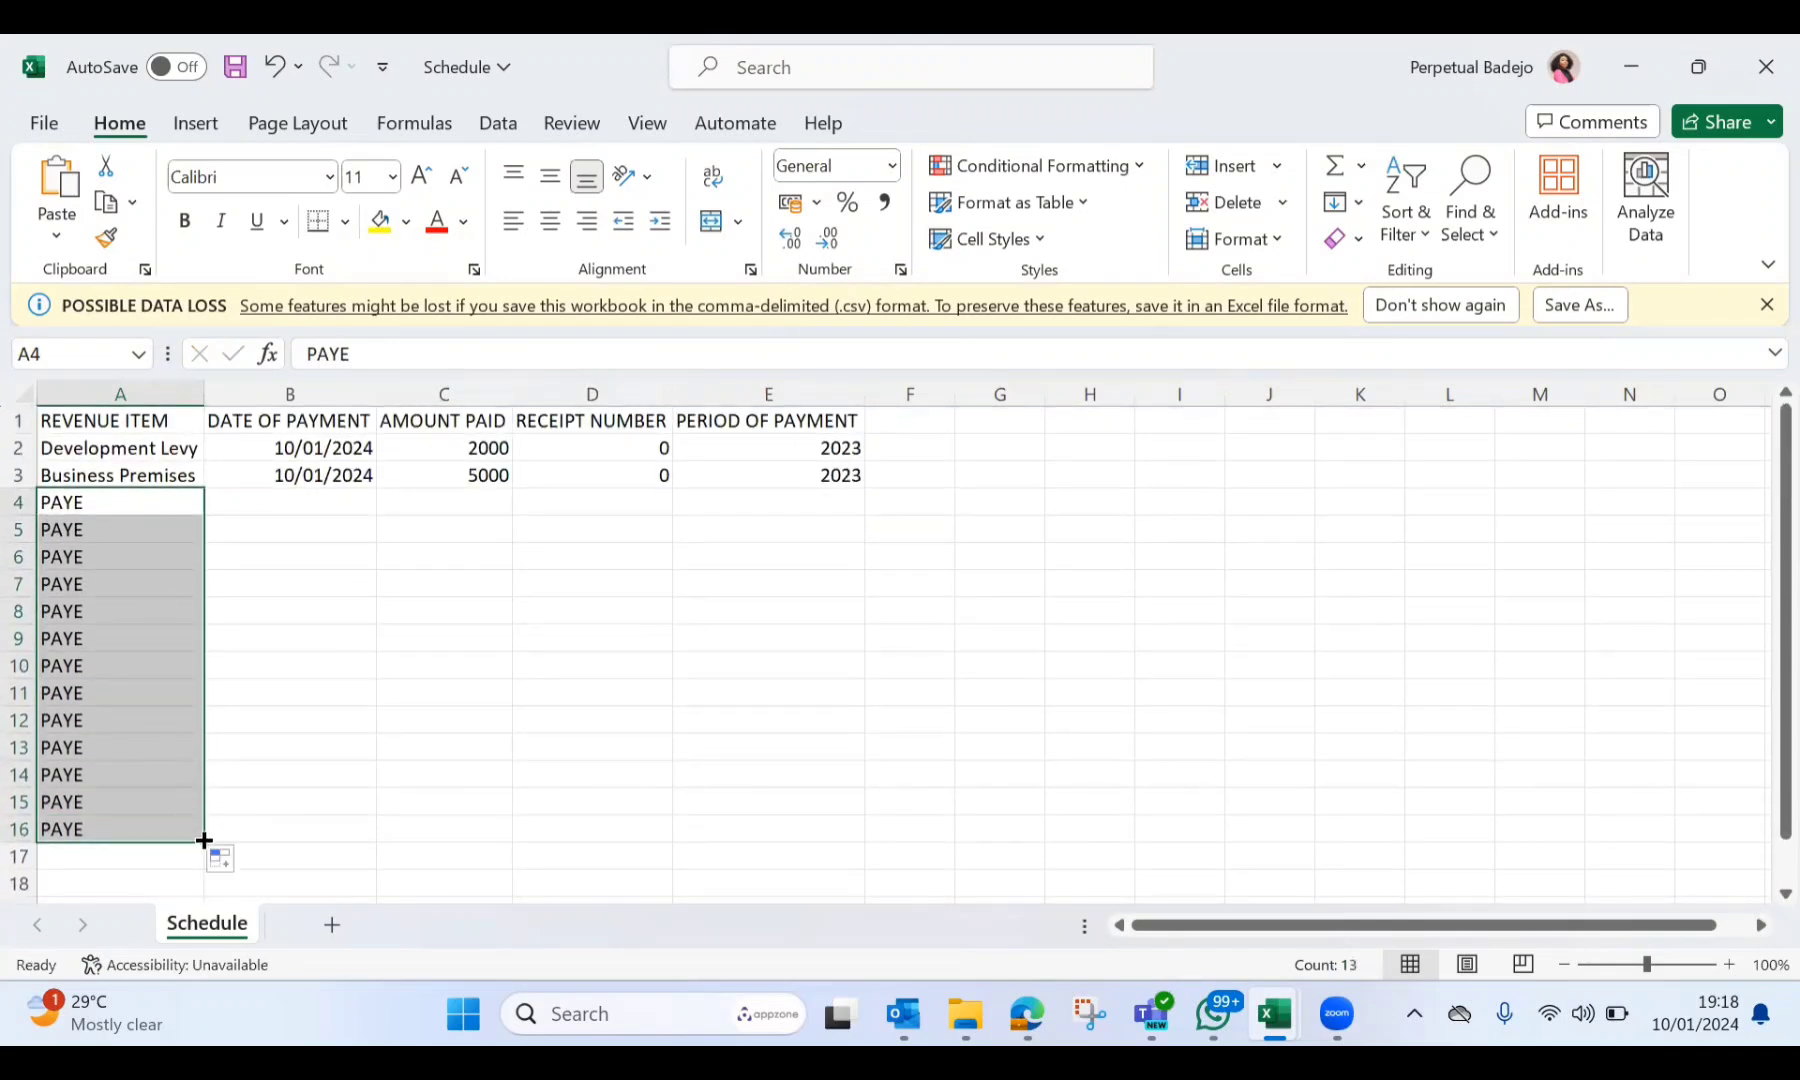
# Extend the PAYE entries down to A18 and enter Jan 2023 as the payment period of the first PAYE row in E4
pyautogui.moveTo(207, 843); pyautogui.dragTo(209, 886)
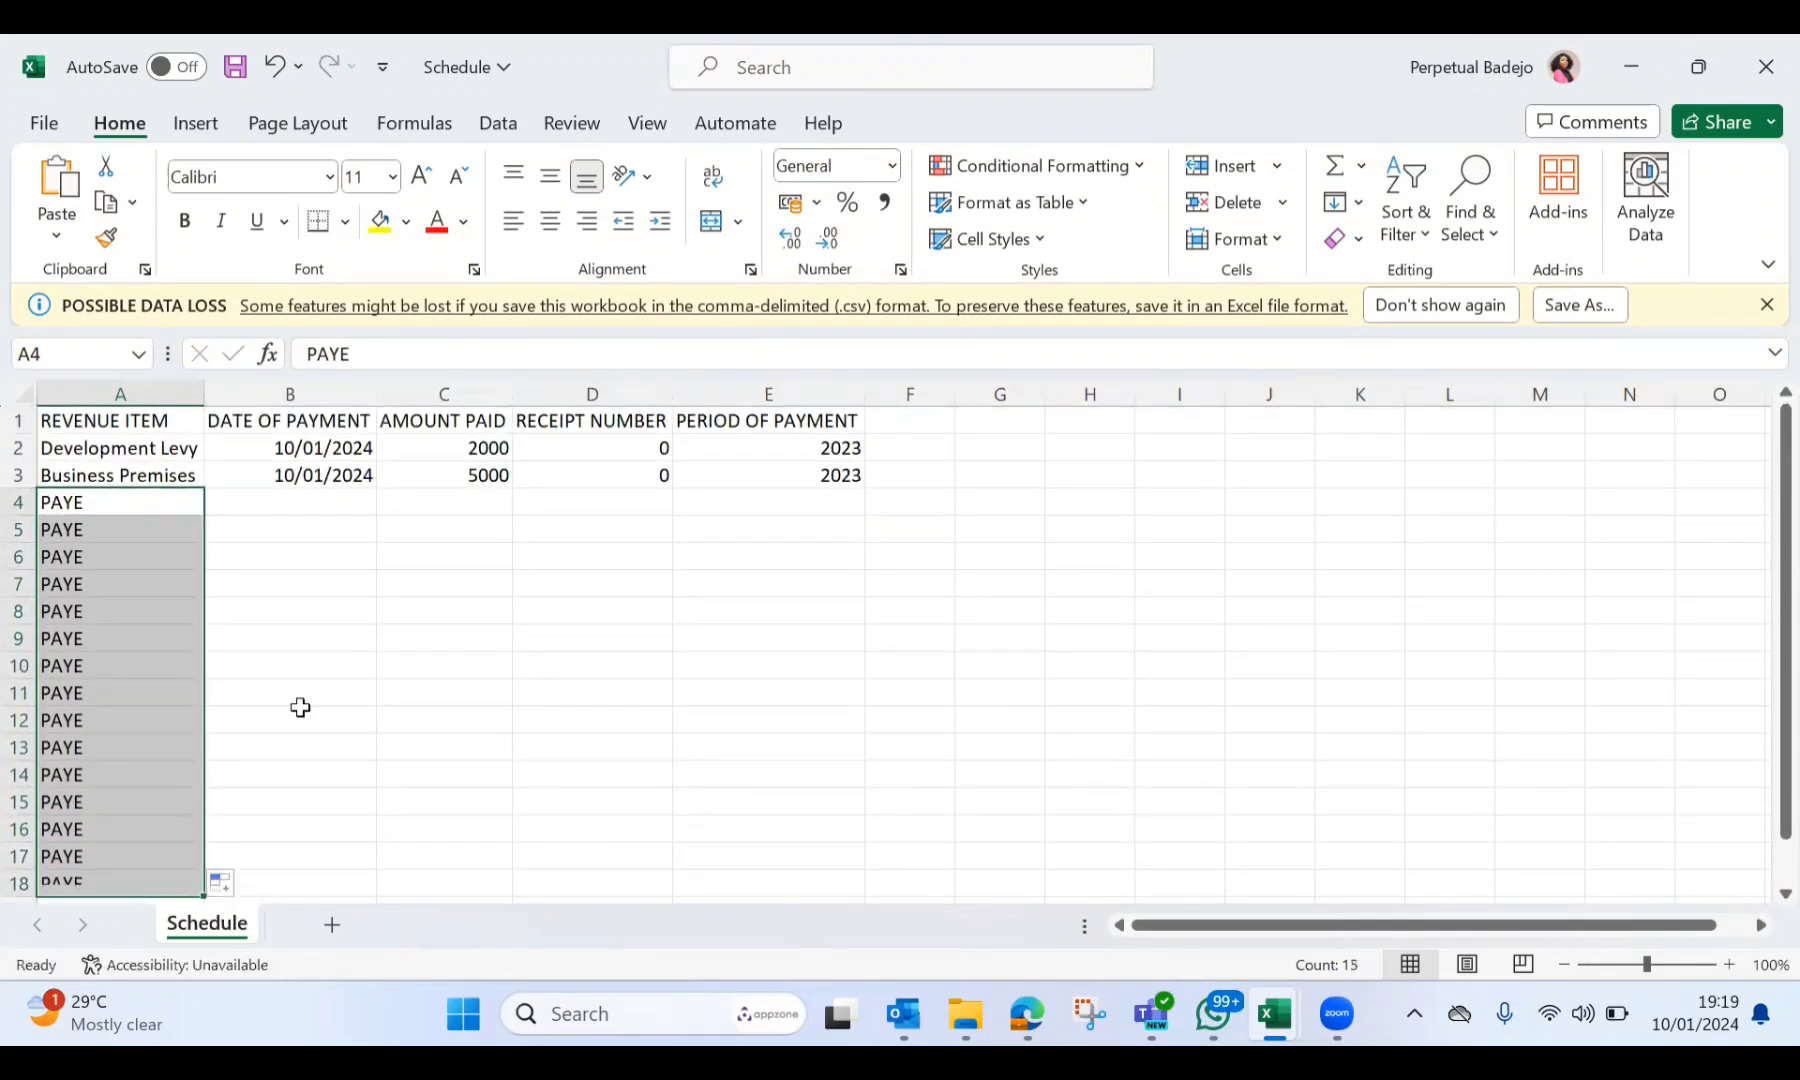
pyautogui.click(297, 506)
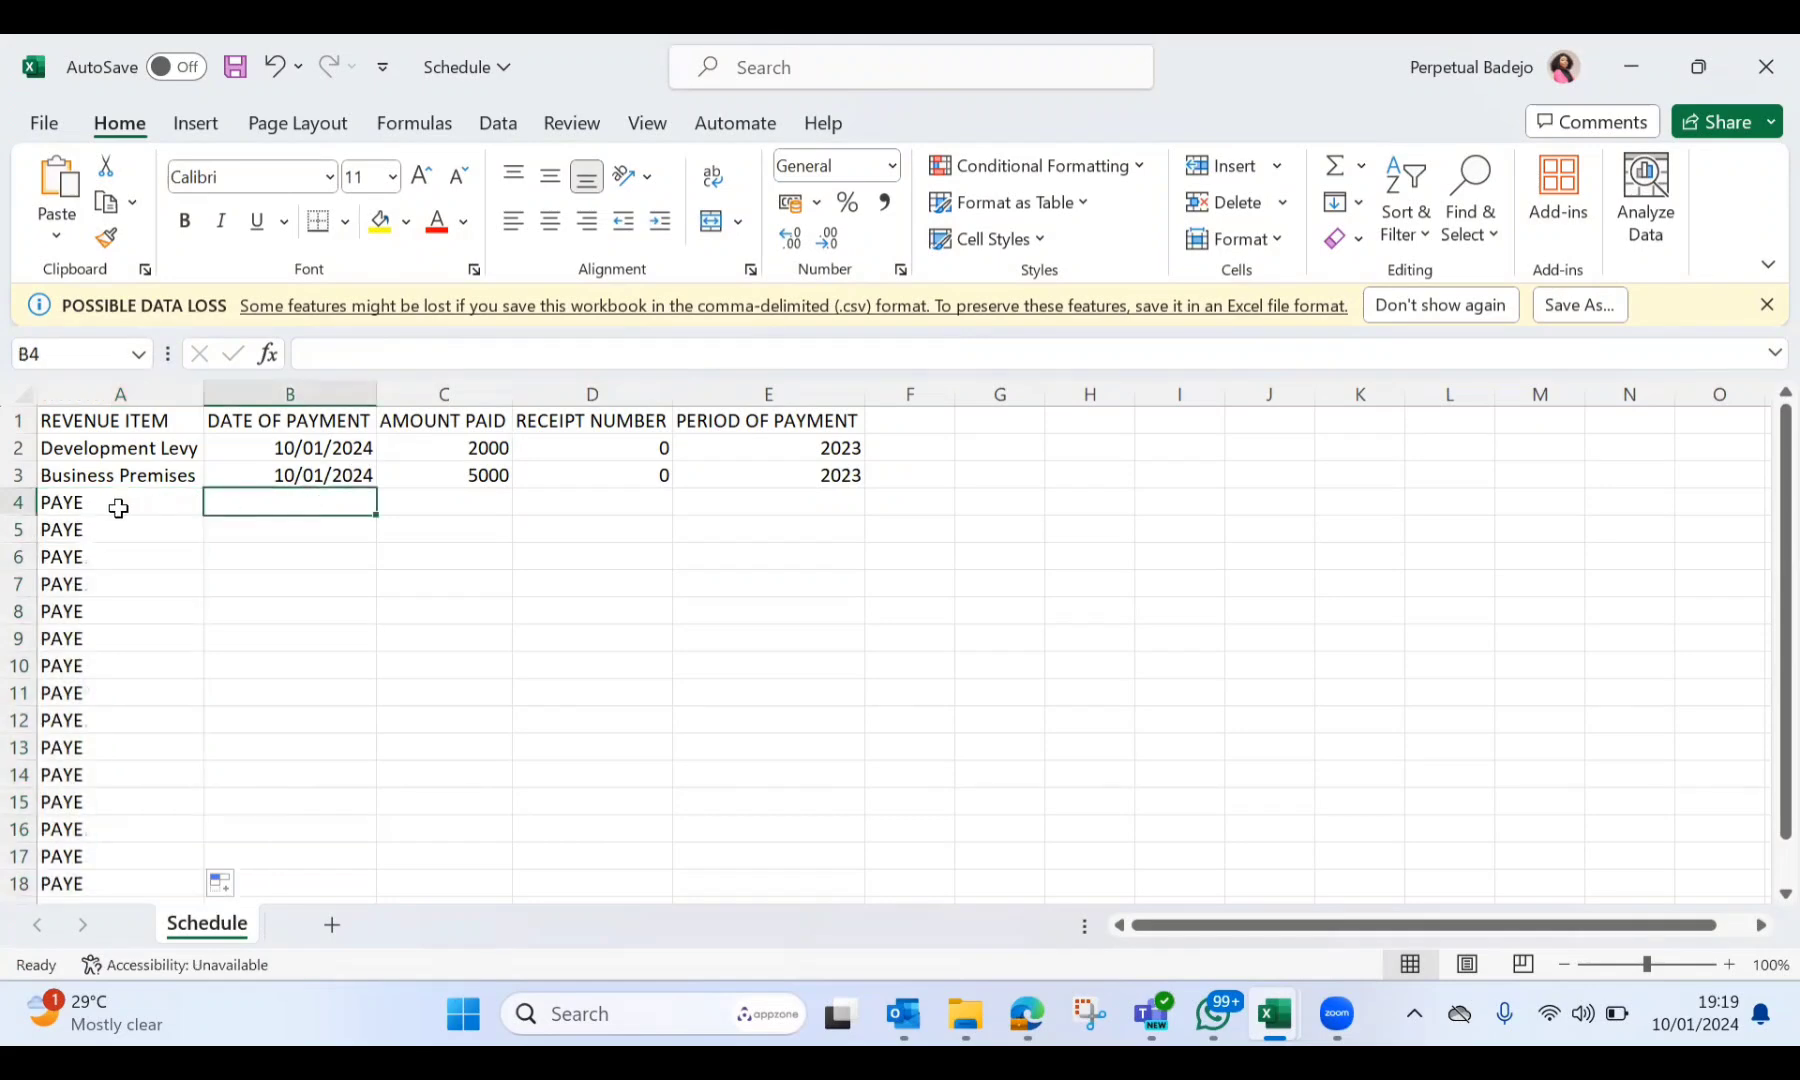
pyautogui.click(118, 508)
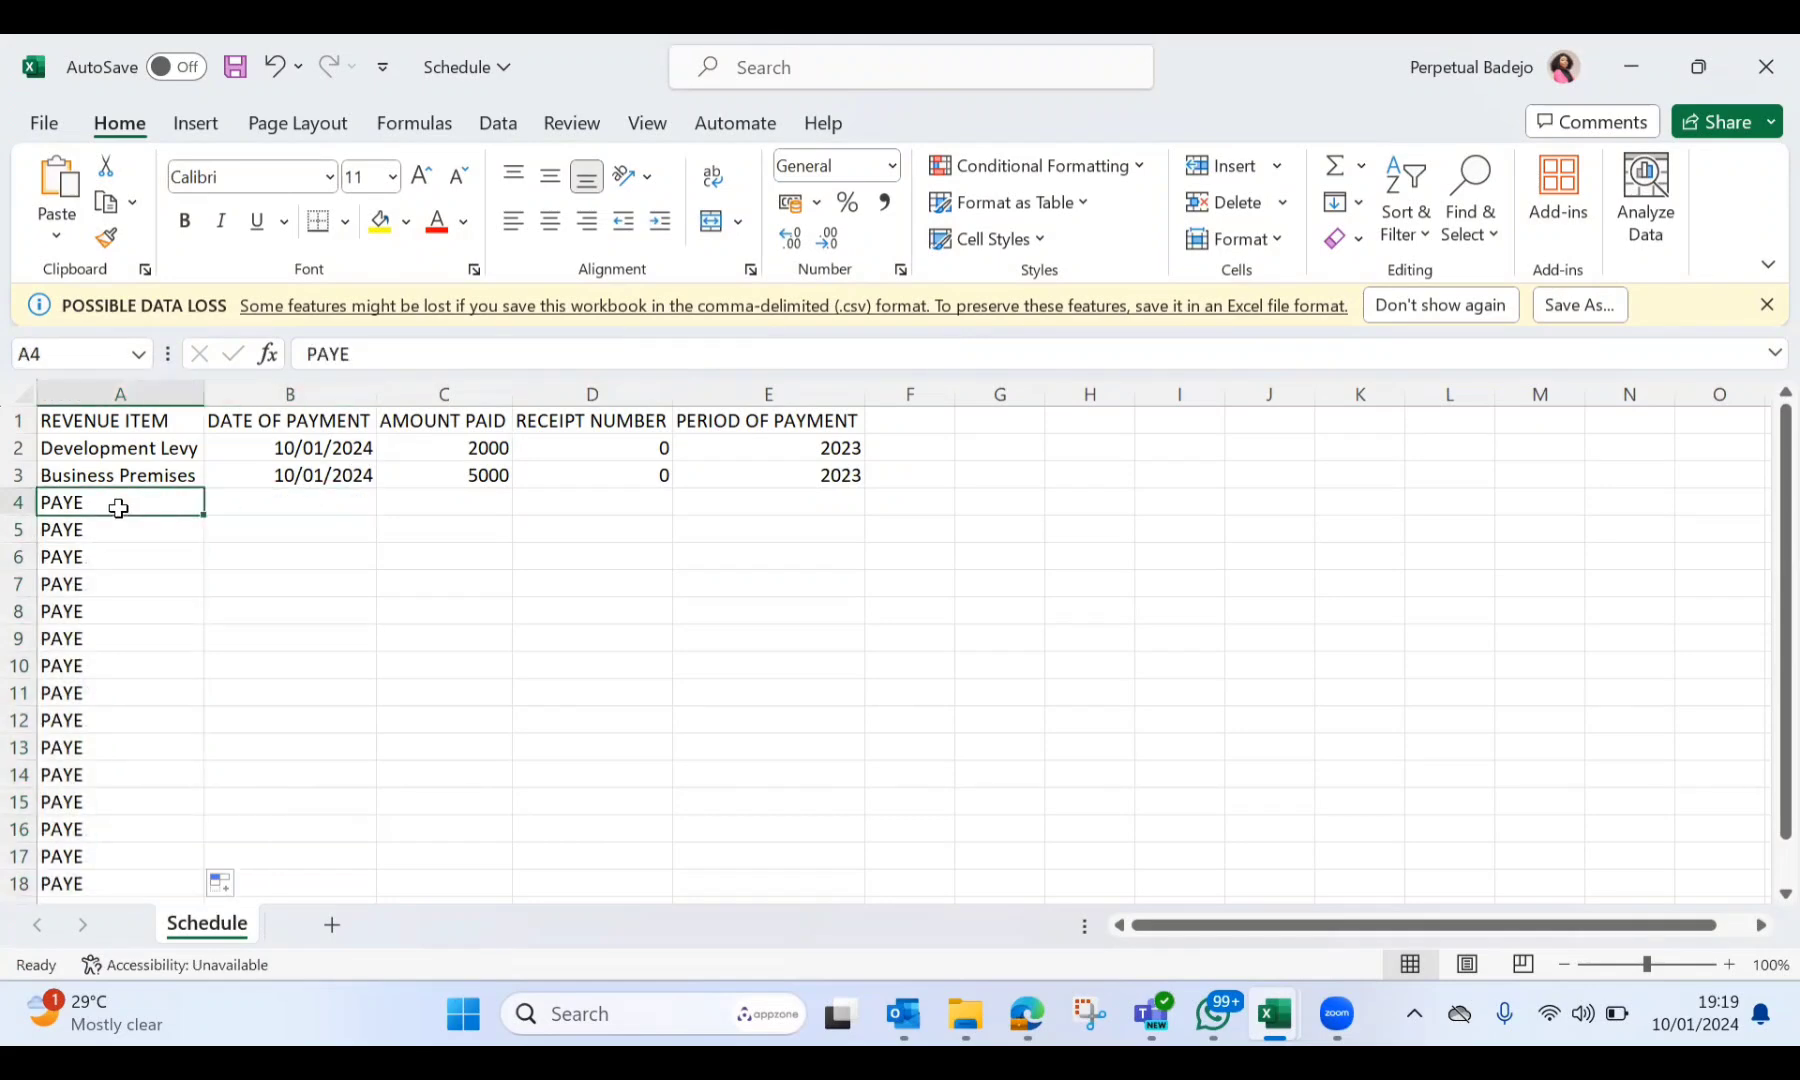
pyautogui.press('Right')
pyautogui.press('Right')
pyautogui.press('Right')
pyautogui.press('Right')
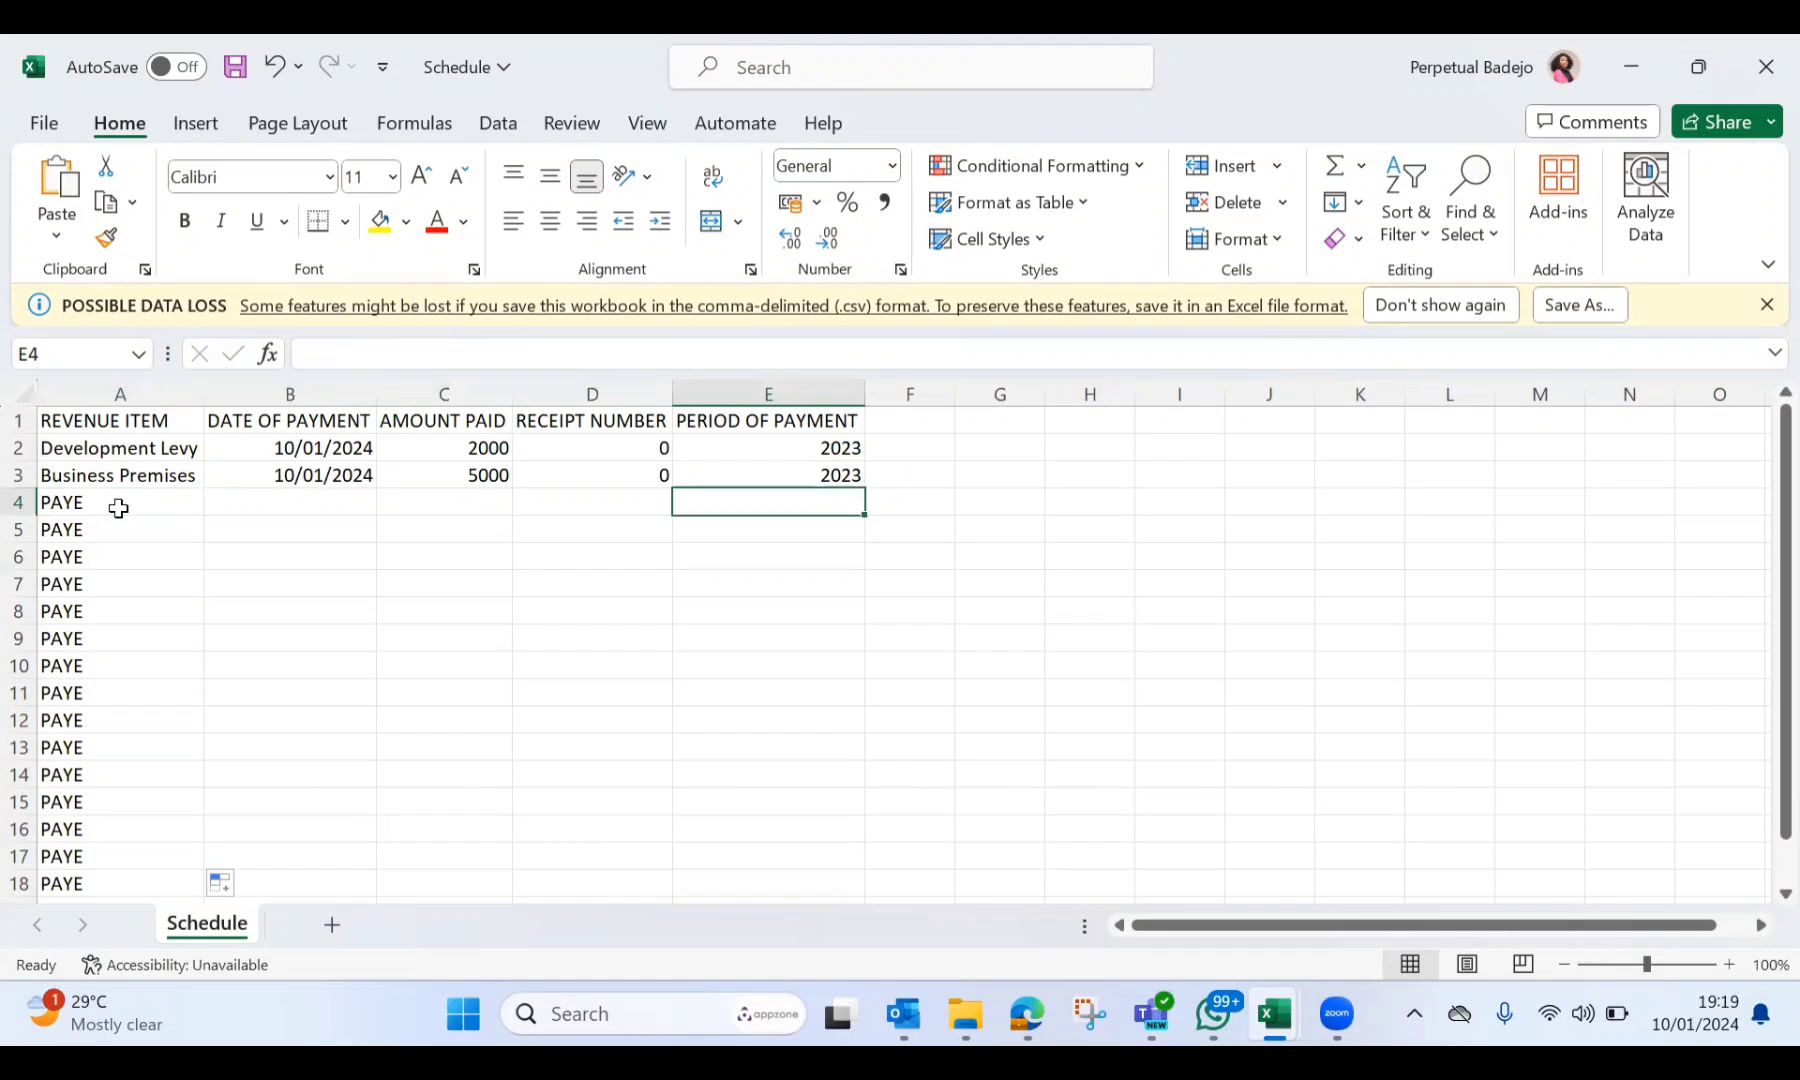
pyautogui.write('Jan 2-023')
pyautogui.press('BackSpace')
pyautogui.press('BackSpace')
pyautogui.press('BackSpace')
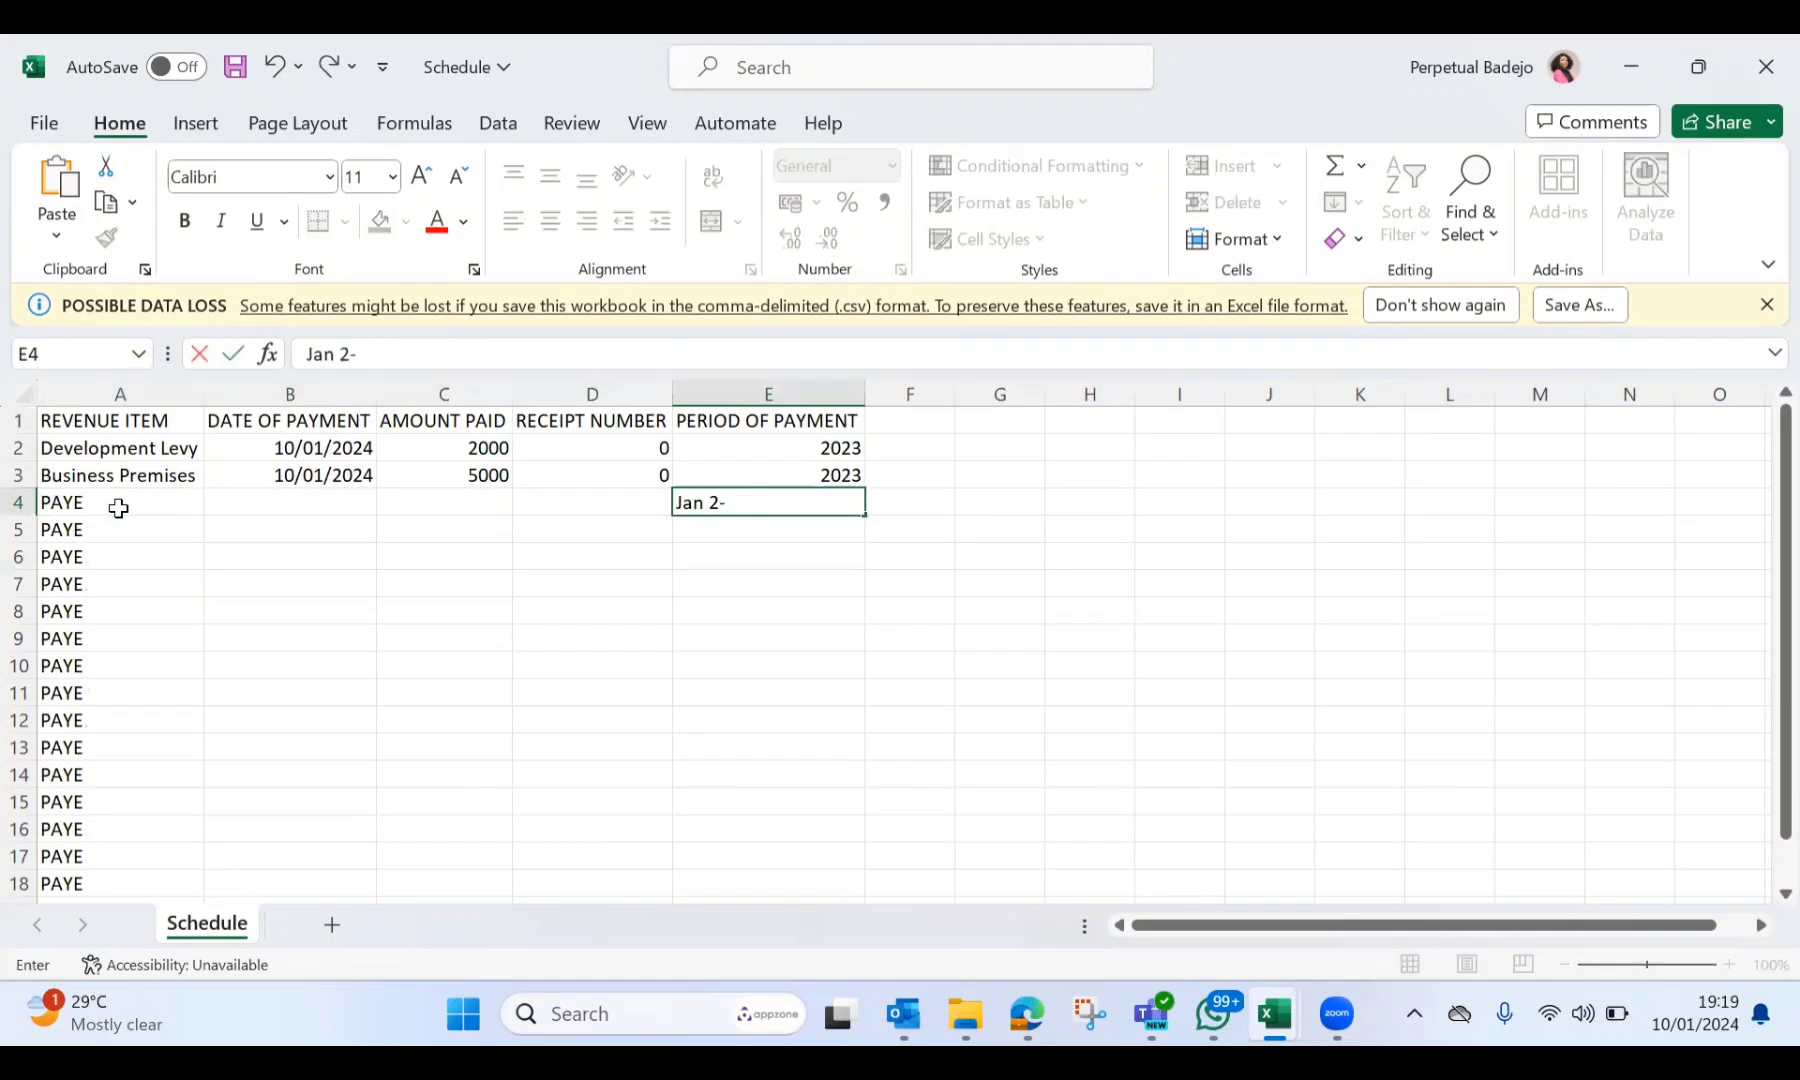
pyautogui.press('BackSpace')
pyautogui.write('023')
pyautogui.press('Return')
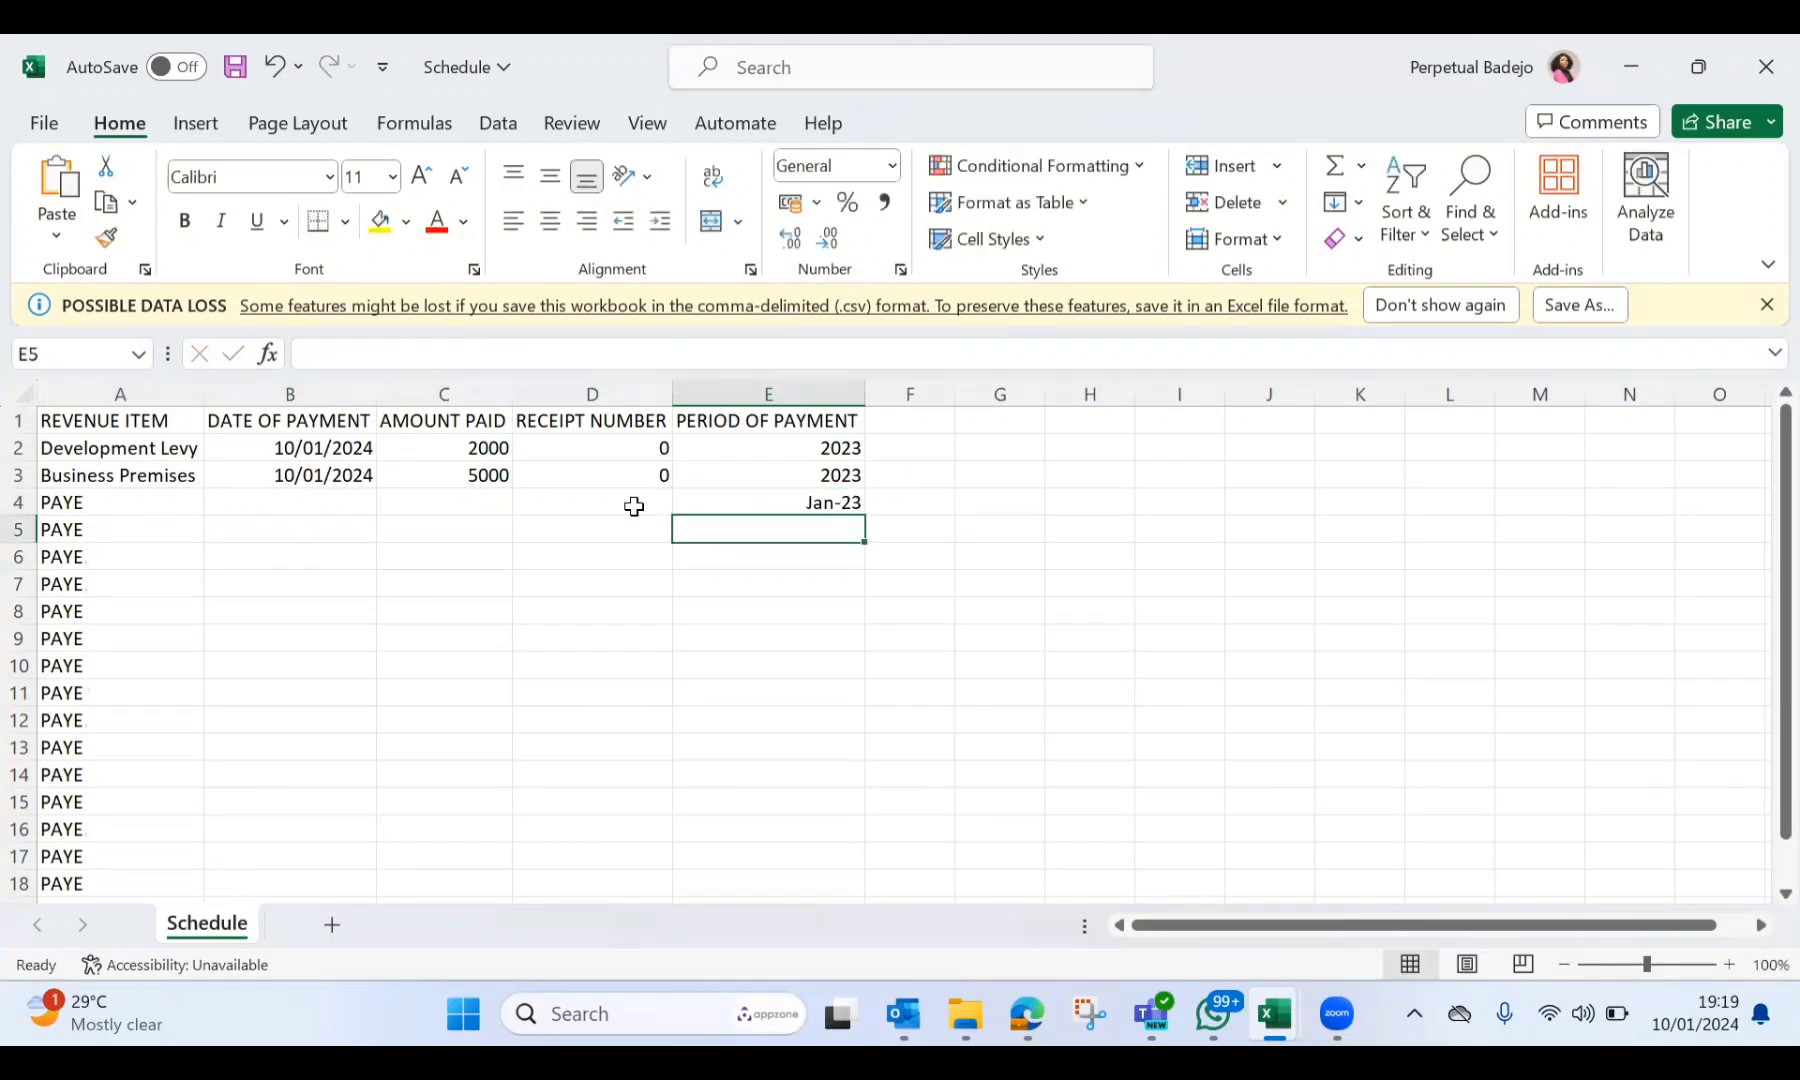
# Fill the monthly payment periods down from Jan-23 in E4 to E18
pyautogui.click(775, 484)
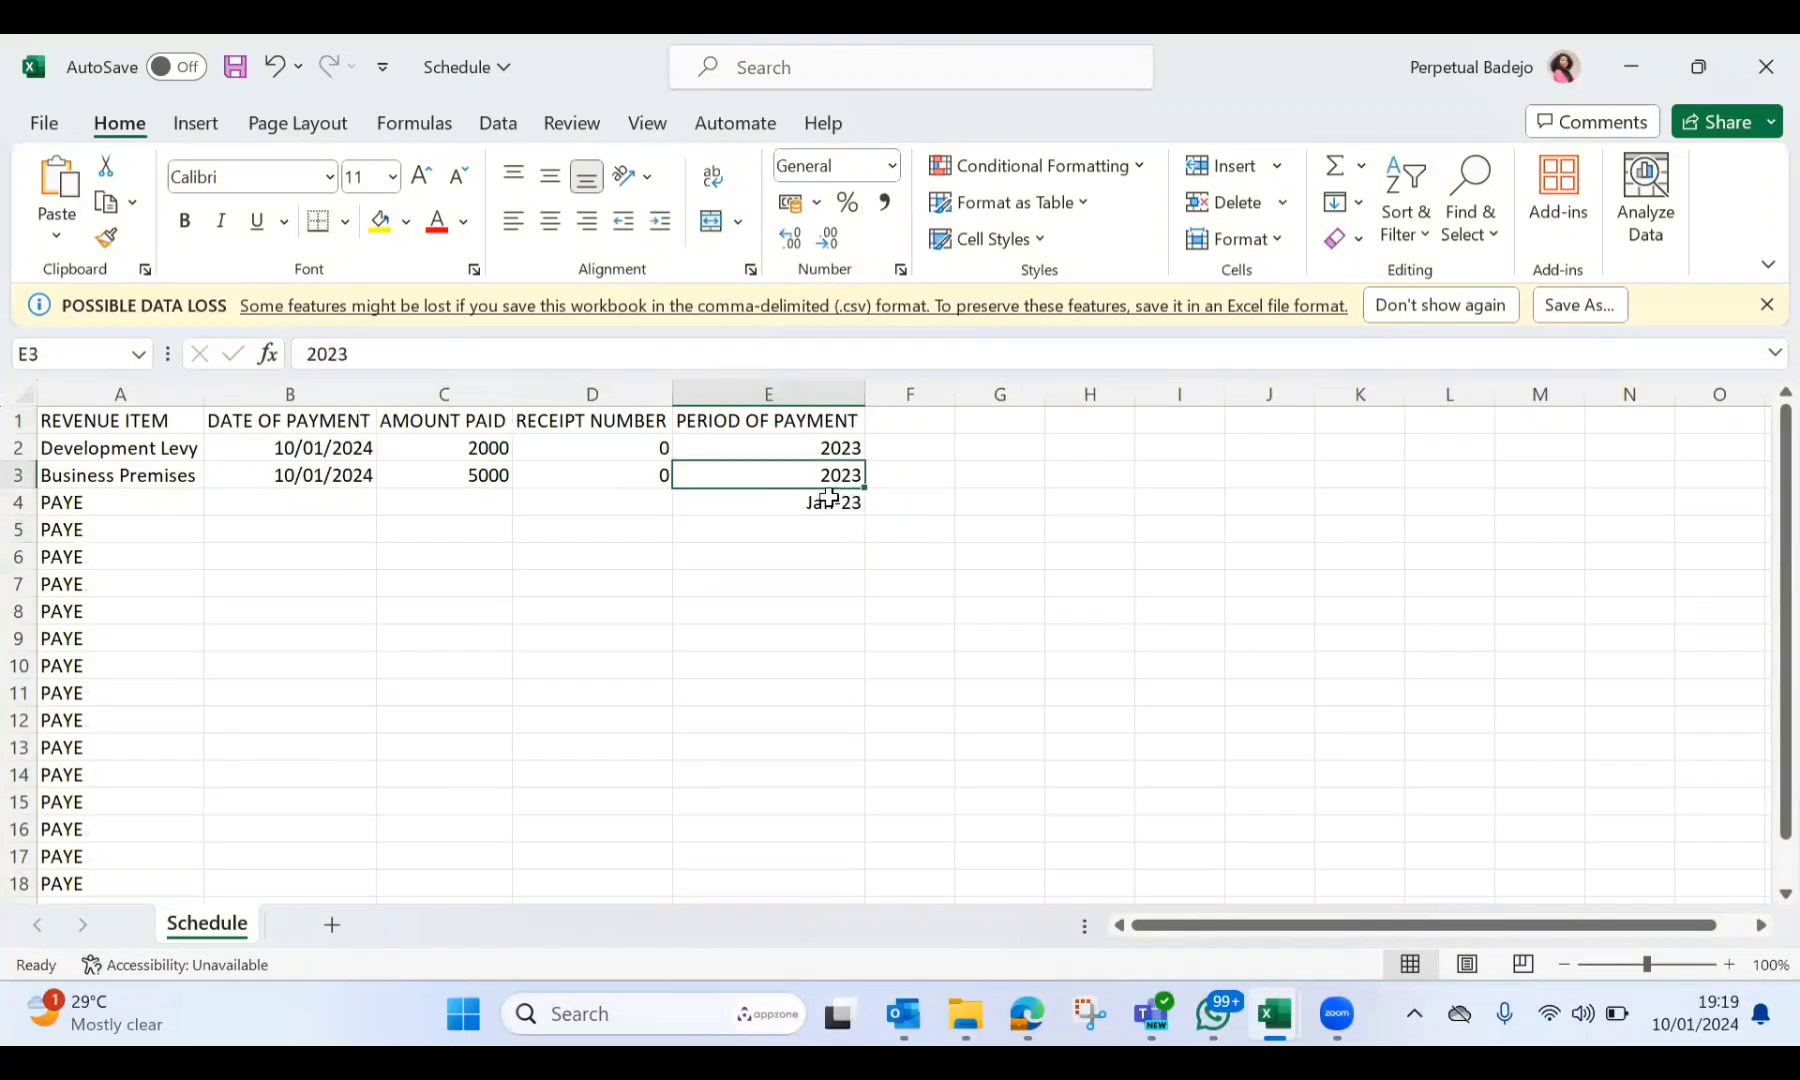
pyautogui.click(829, 497)
pyautogui.moveTo(852, 502); pyautogui.dragTo(868, 518)
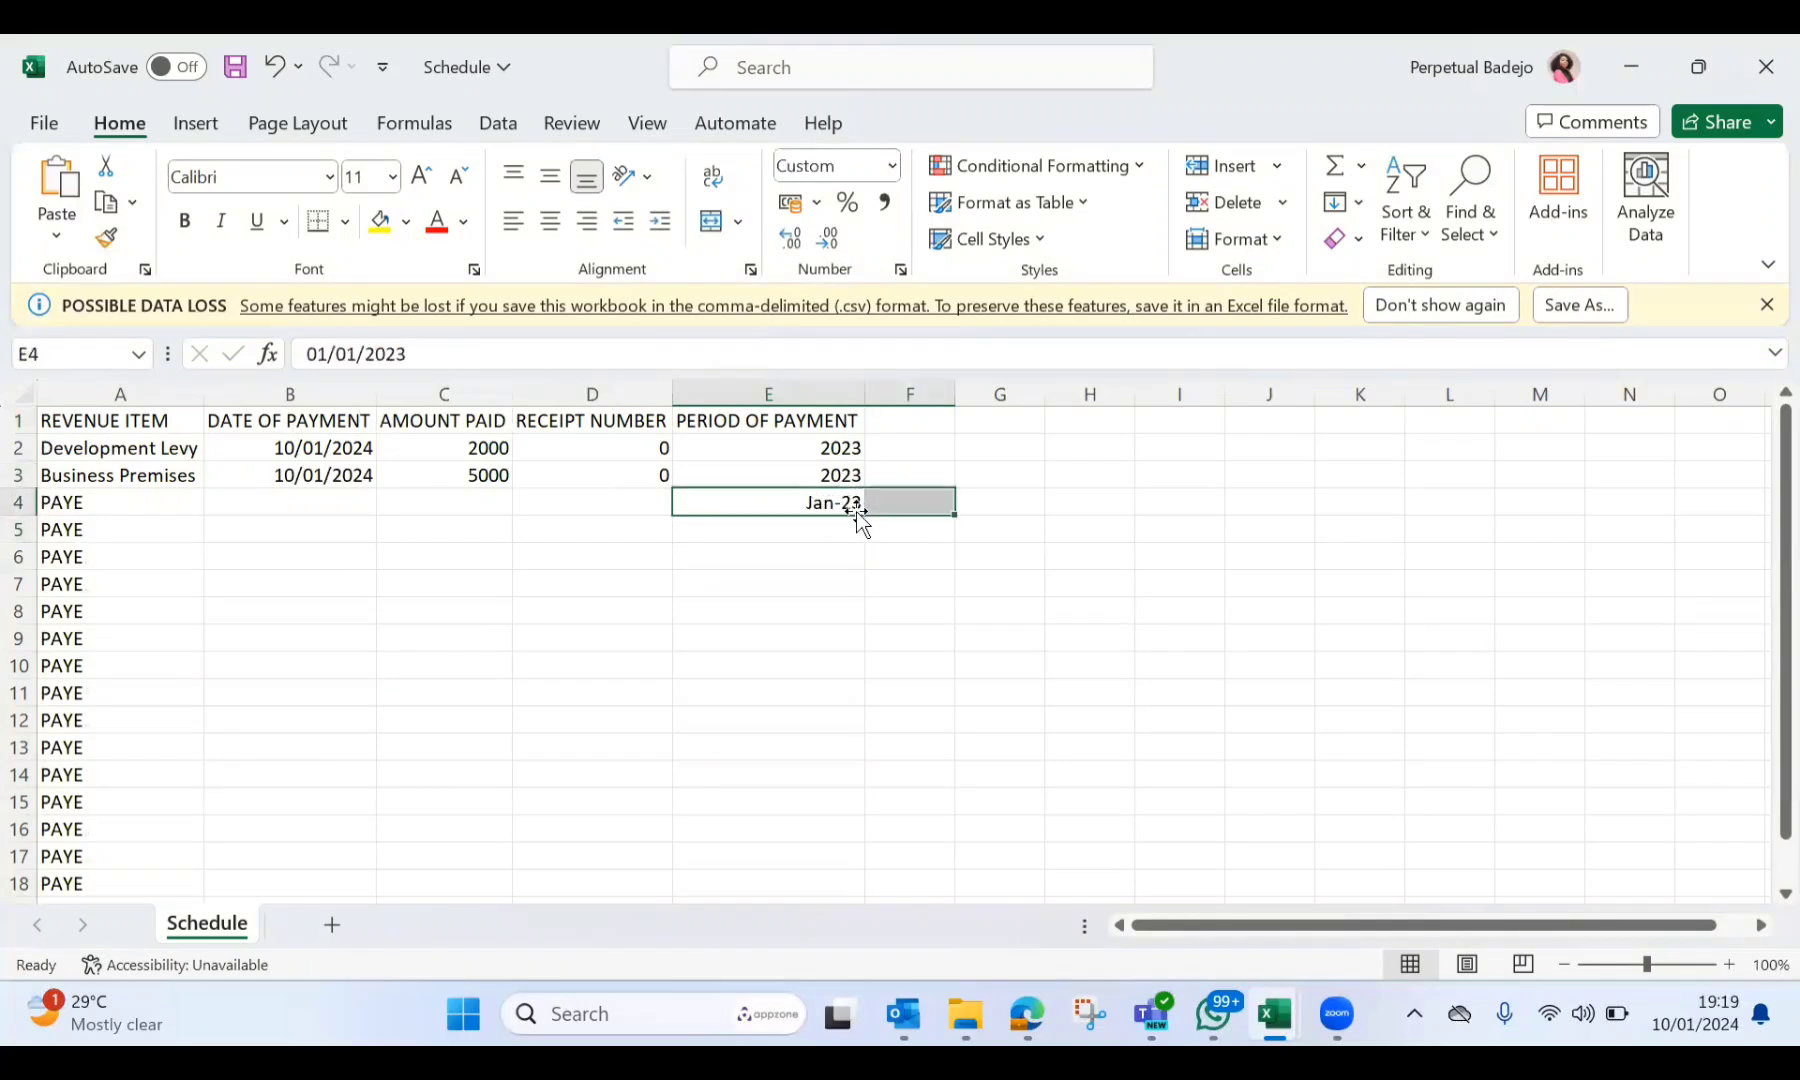
pyautogui.click(838, 502)
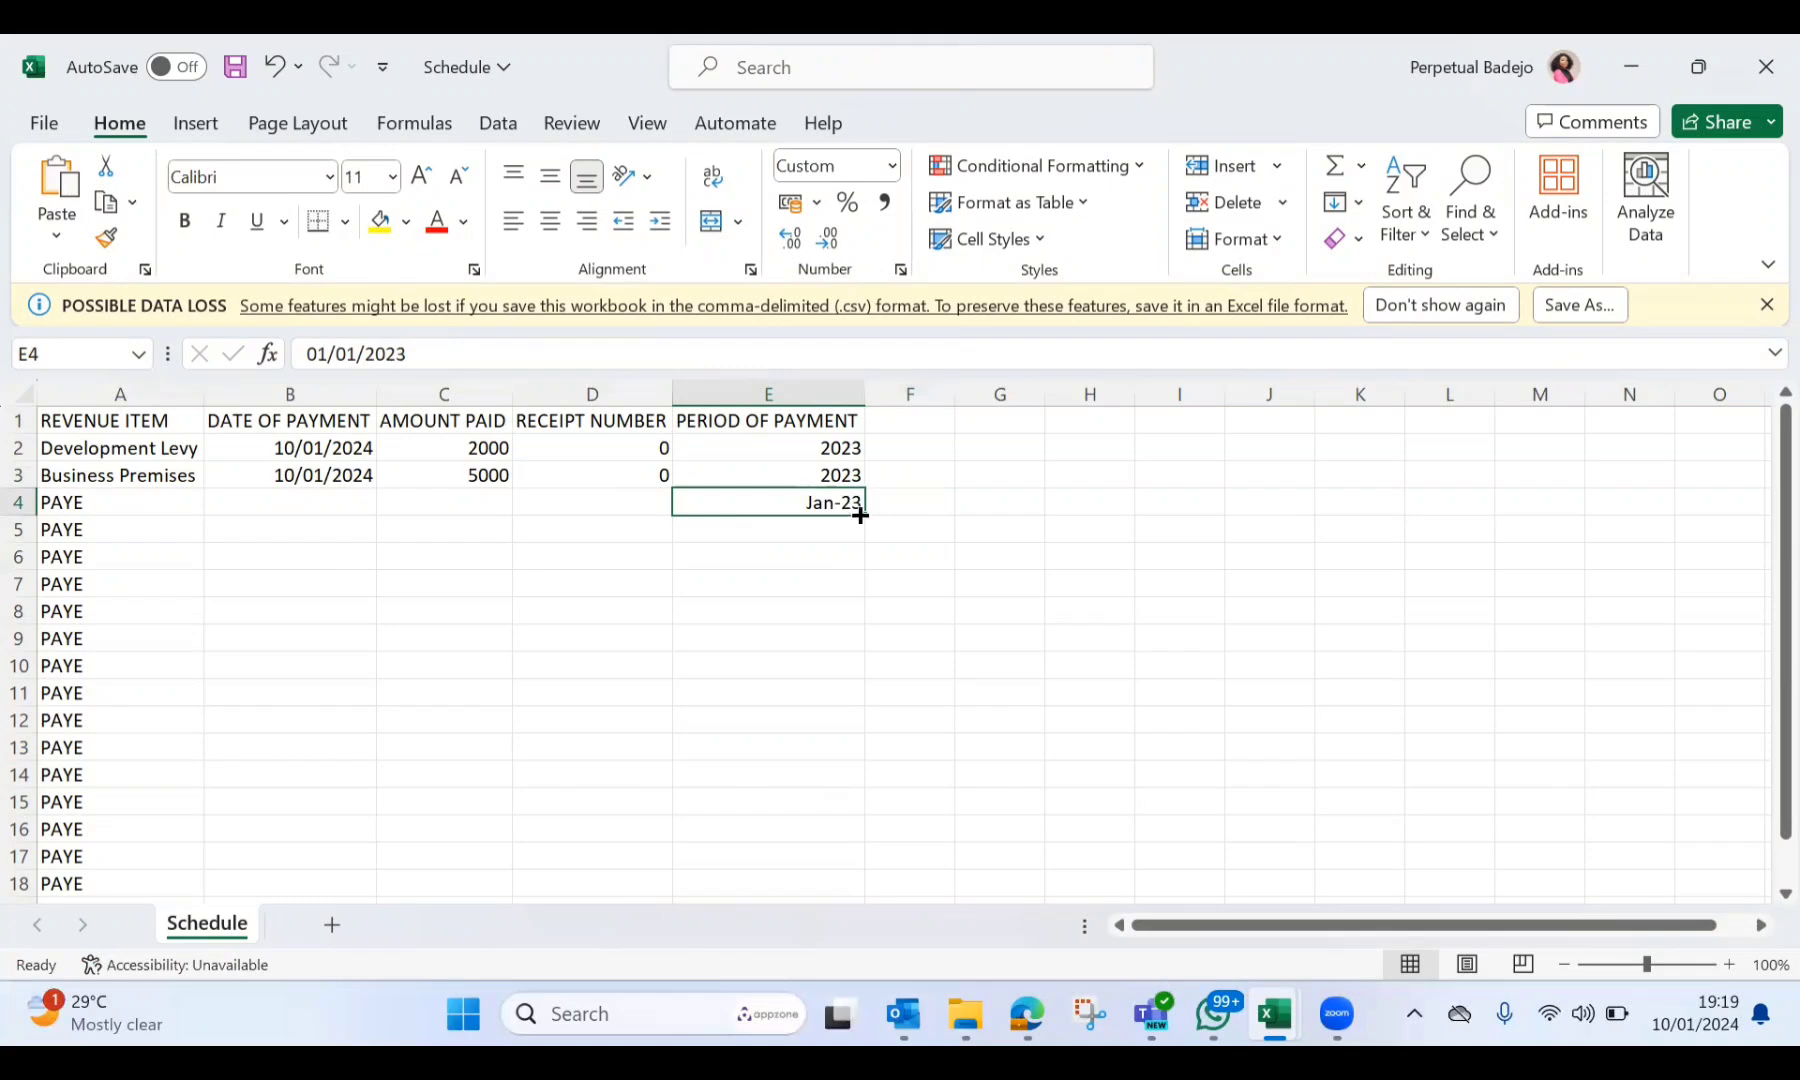
pyautogui.moveTo(860, 514); pyautogui.dragTo(864, 885)
pyautogui.scroll(-1, 700, 641)
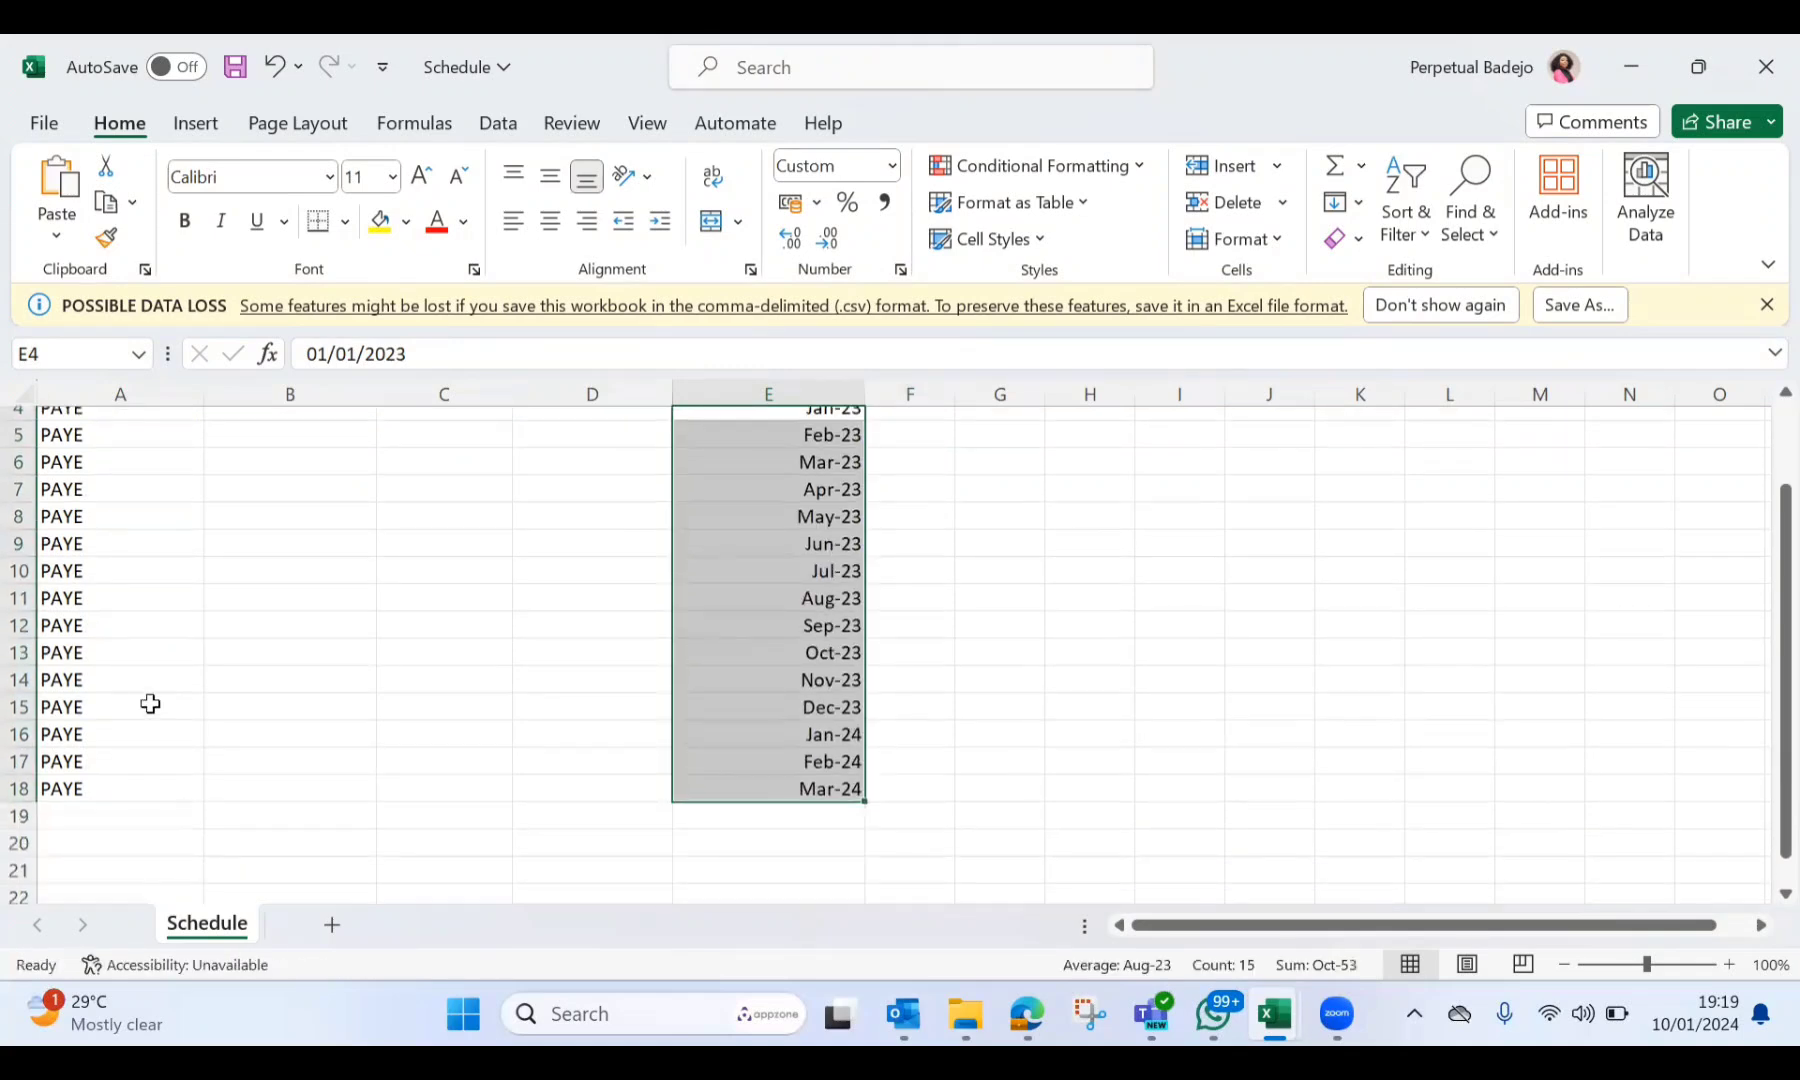
# Clear the surplus PAYE rows 16 to 18 that fall after Dec-23
pyautogui.click(18, 707)
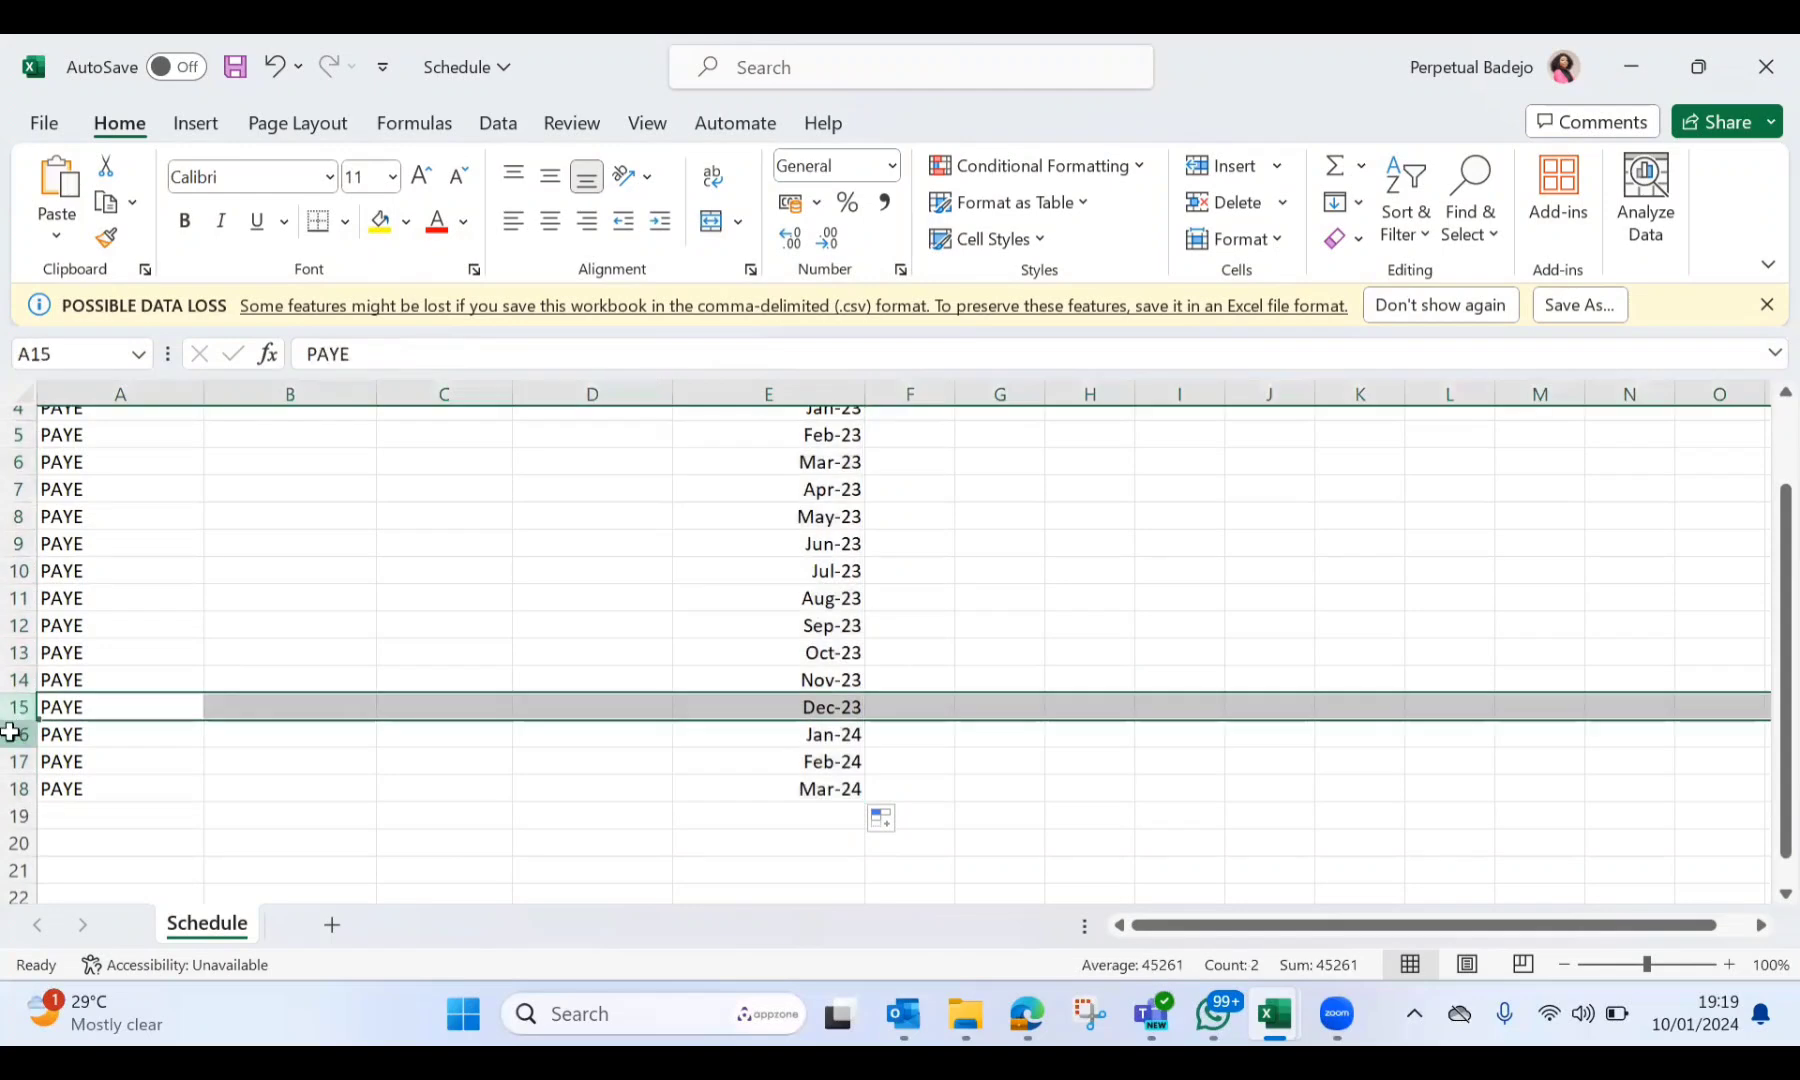
pyautogui.moveTo(10, 733); pyautogui.dragTo(28, 796)
pyautogui.press('Delete')
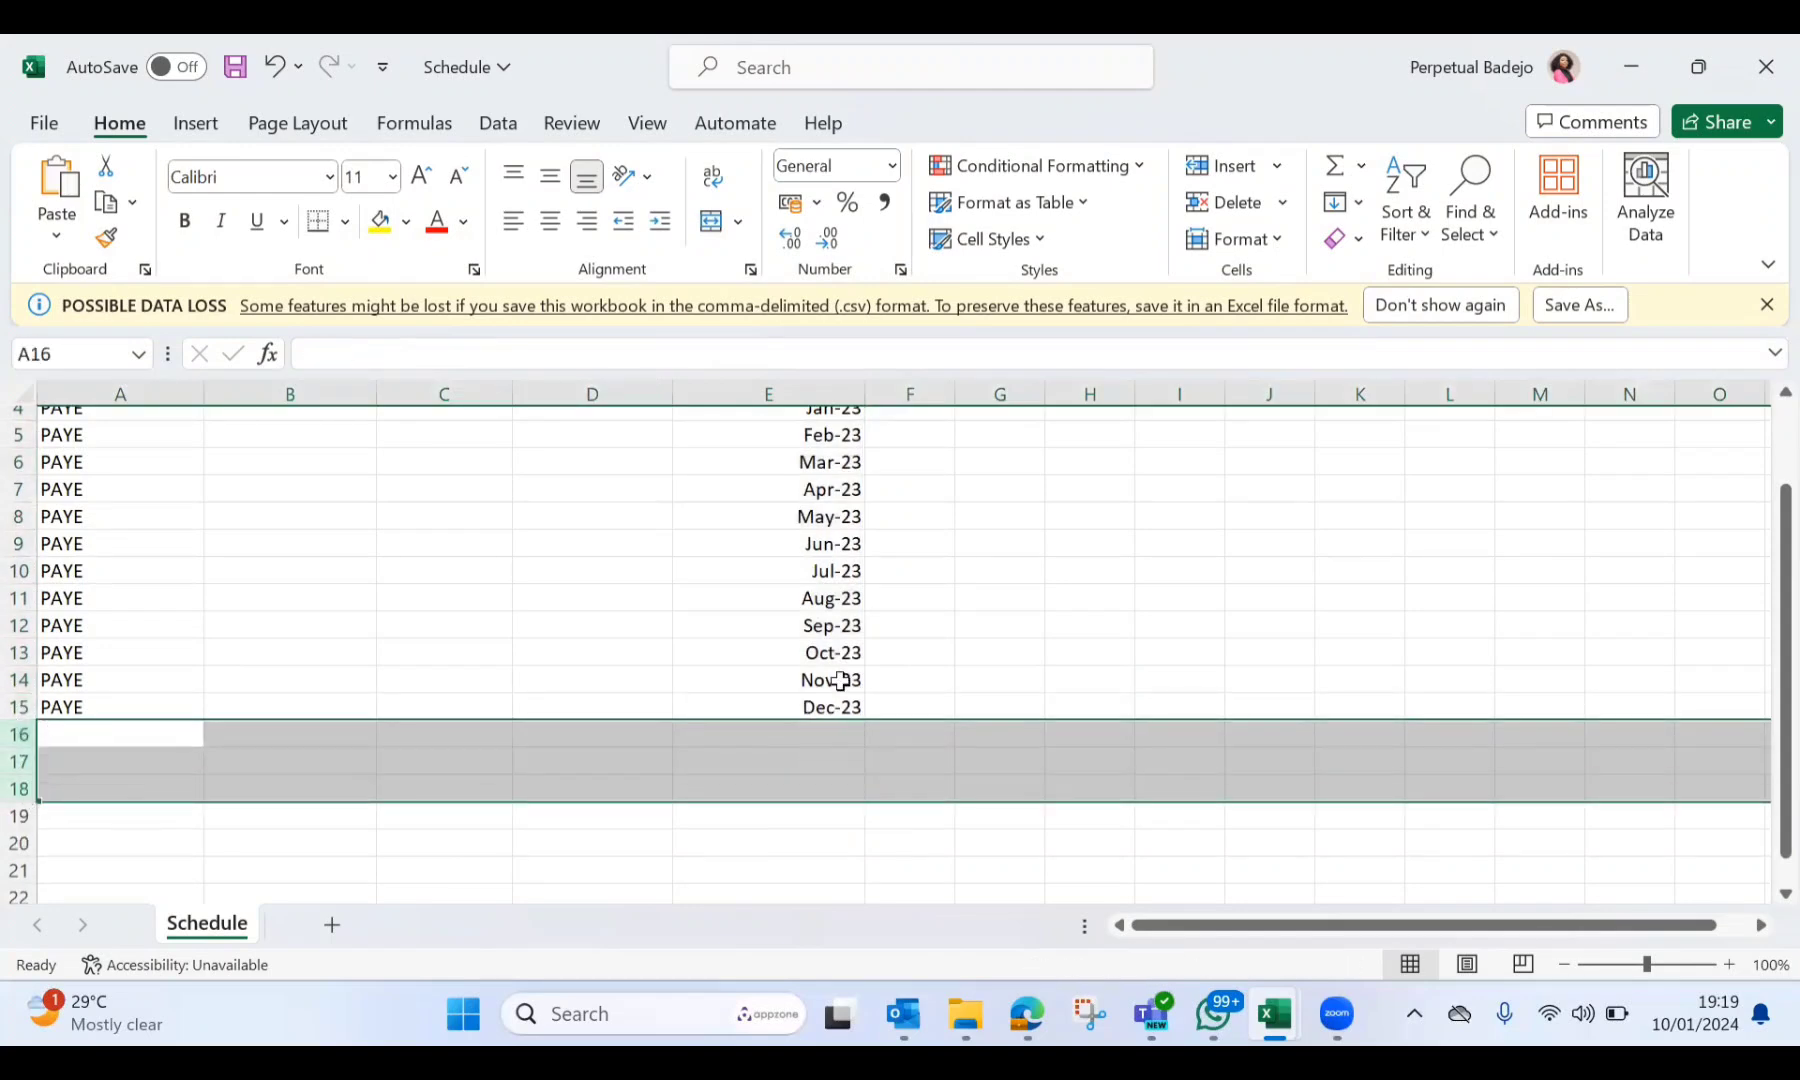
pyautogui.click(980, 679)
pyautogui.scroll(1, 980, 679)
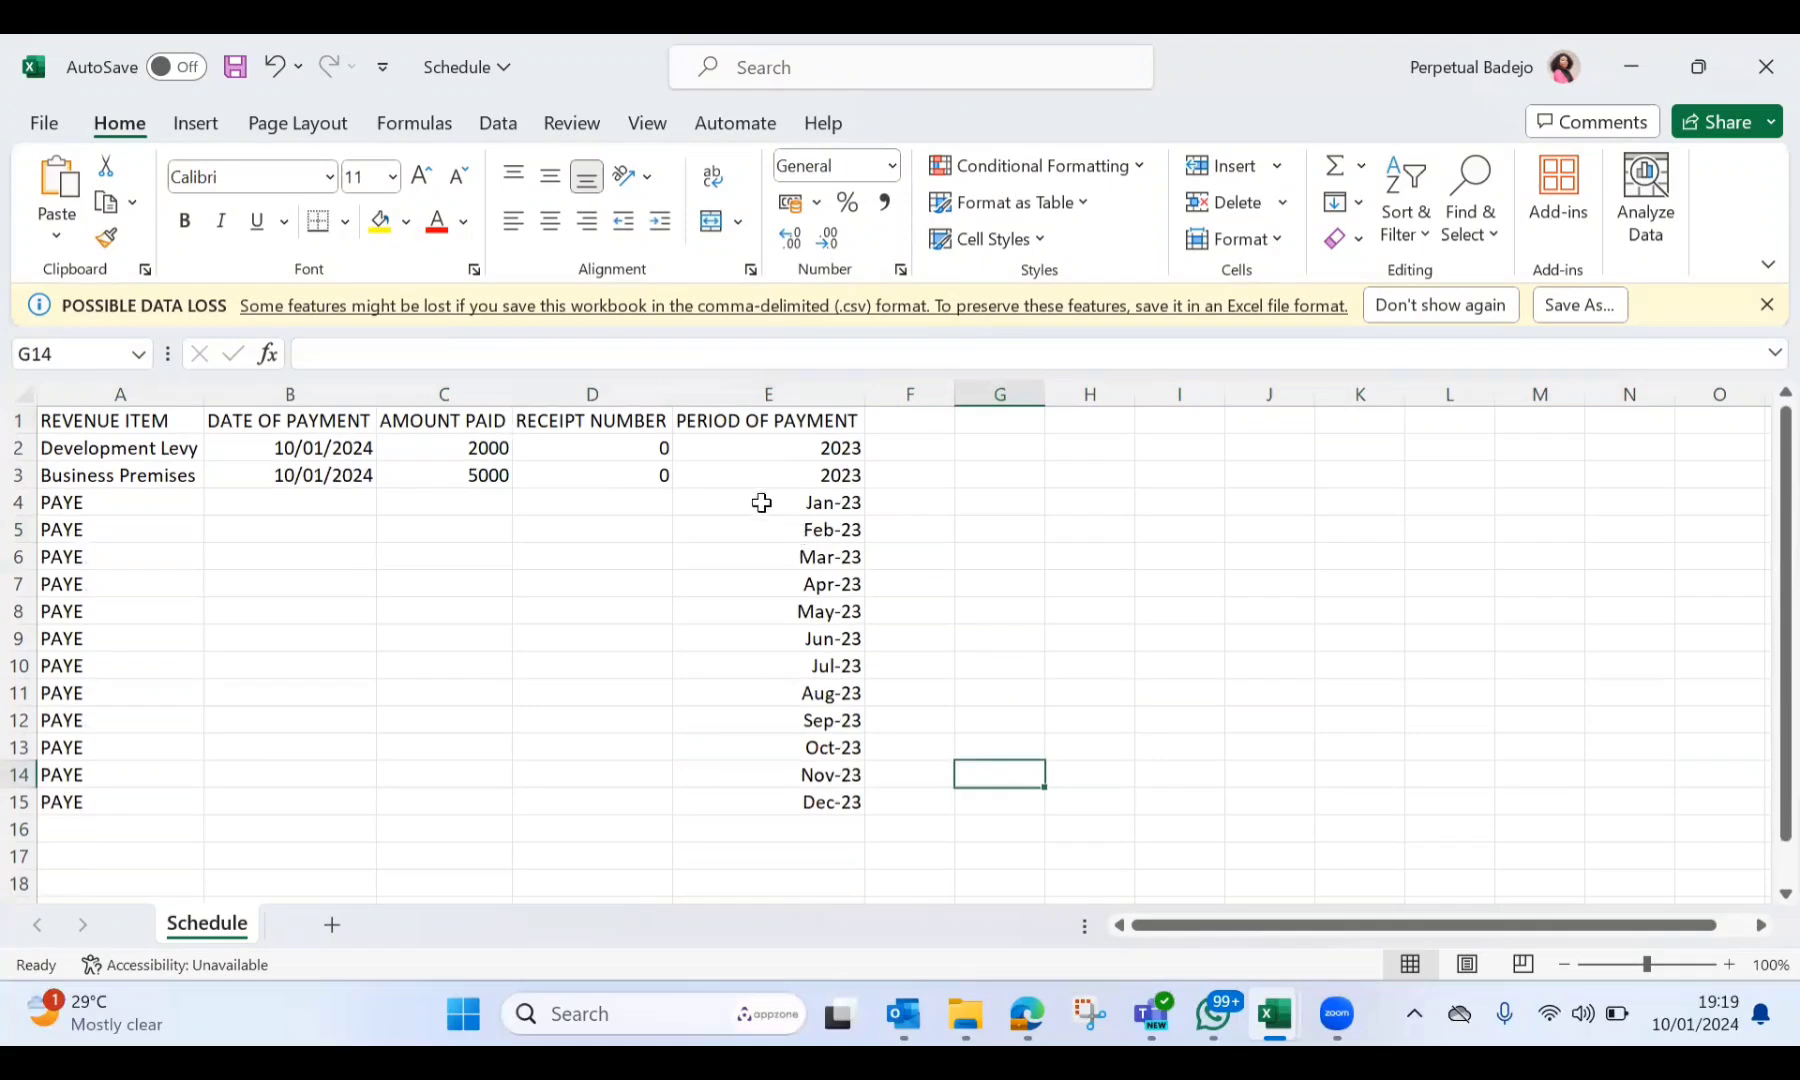
# Fill the Jan-23 PAYE row with payment date 9/2/2023, amount 4547890 and receipt number 66778
pyautogui.click(760, 500)
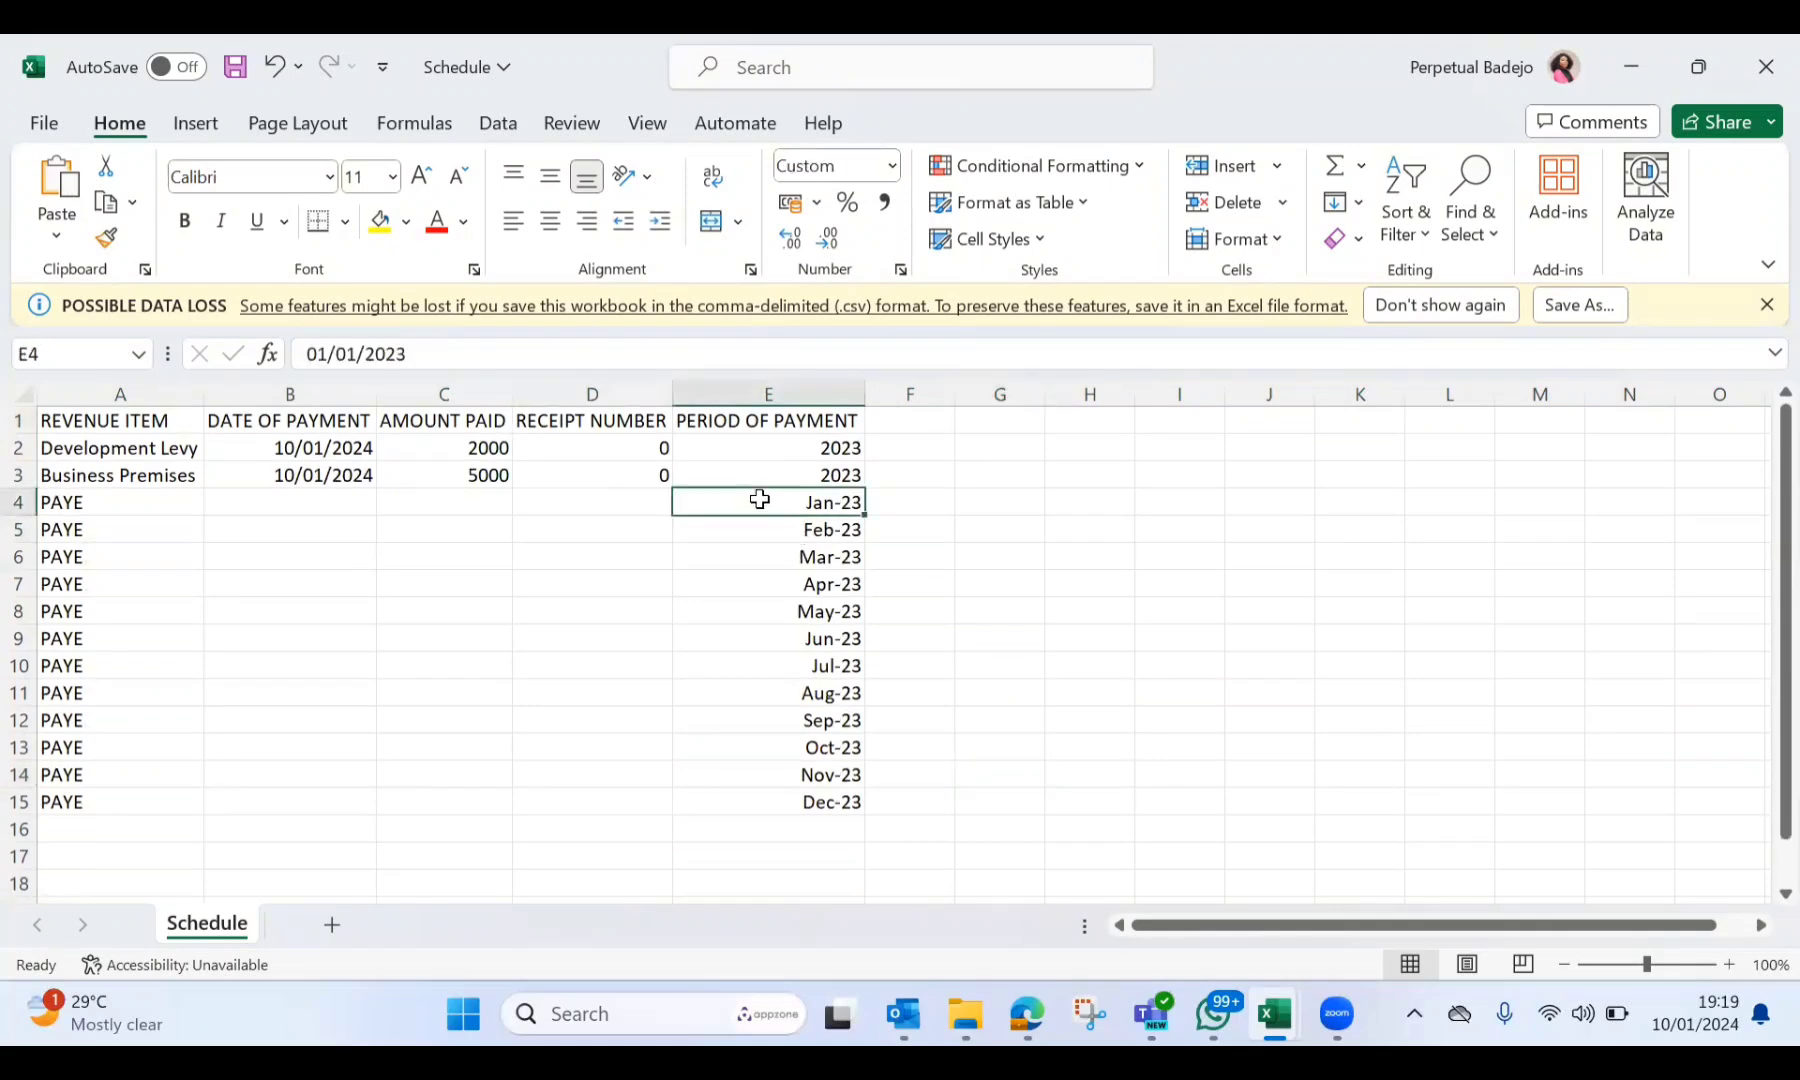
pyautogui.click(234, 489)
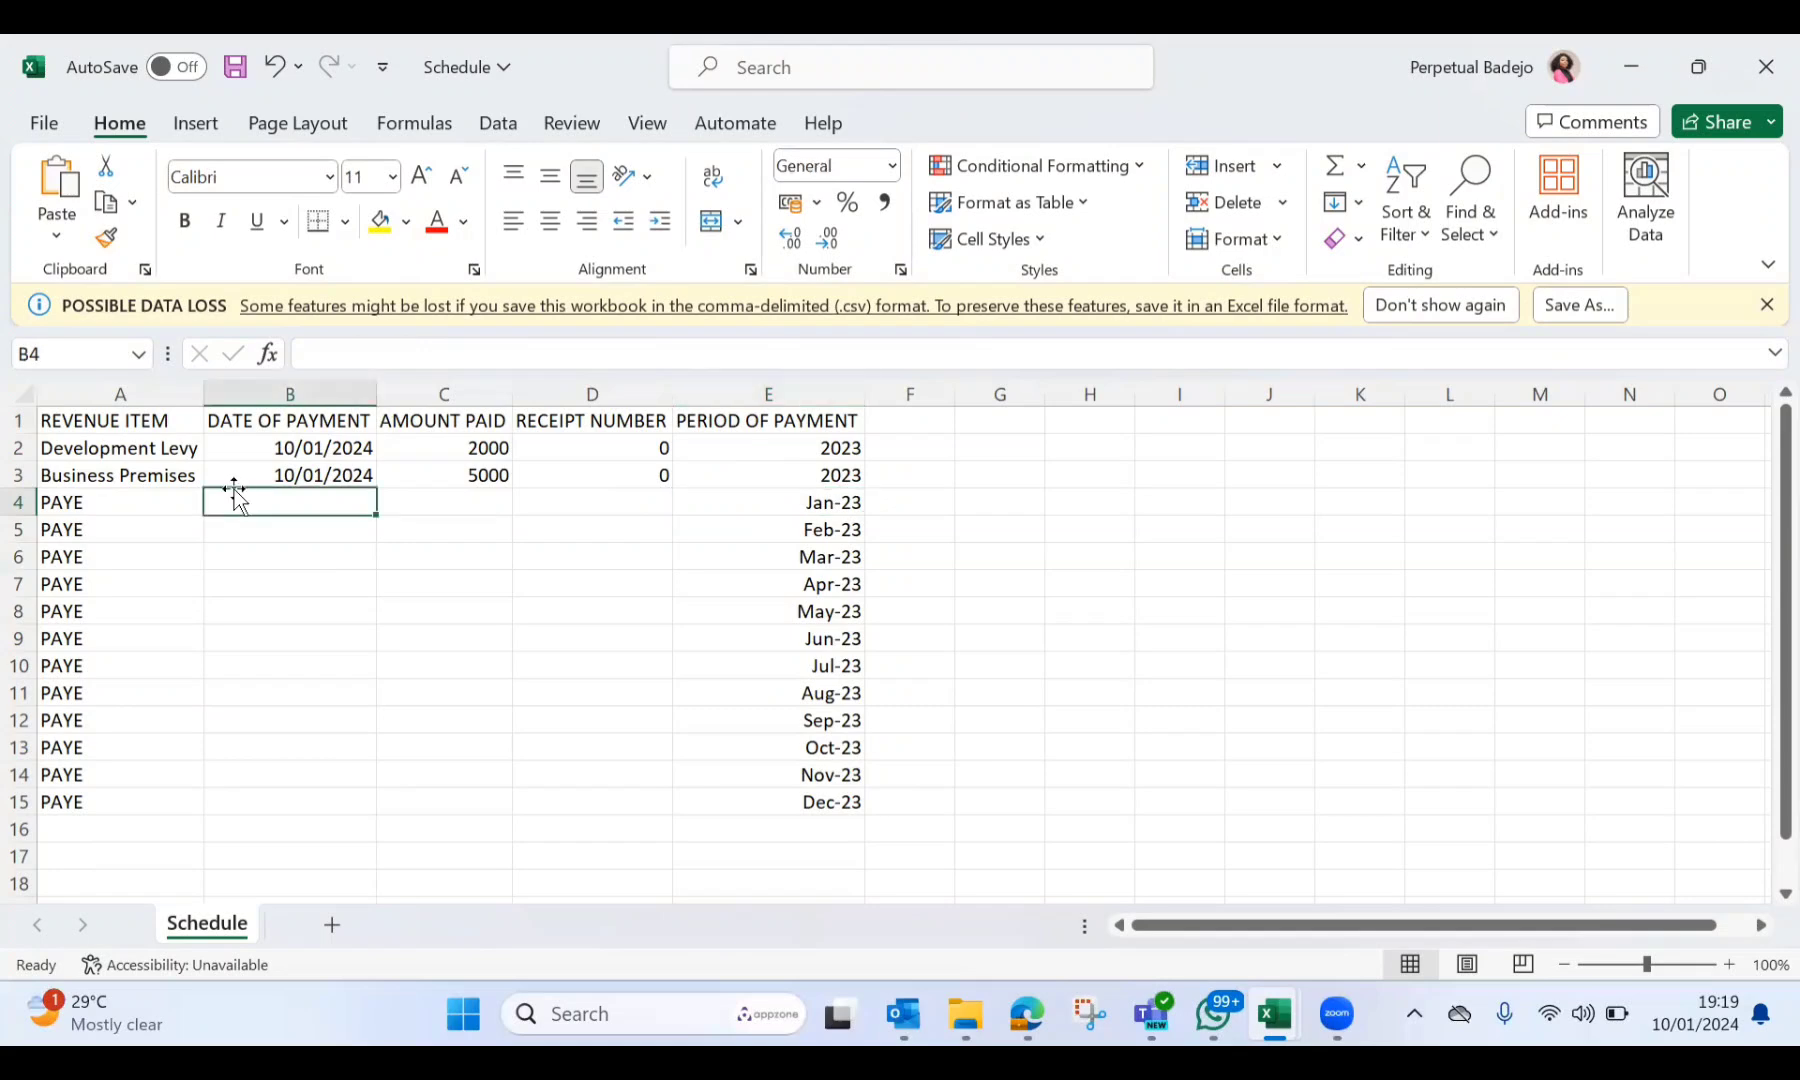
pyautogui.write('9/2/2')
pyautogui.write('023')
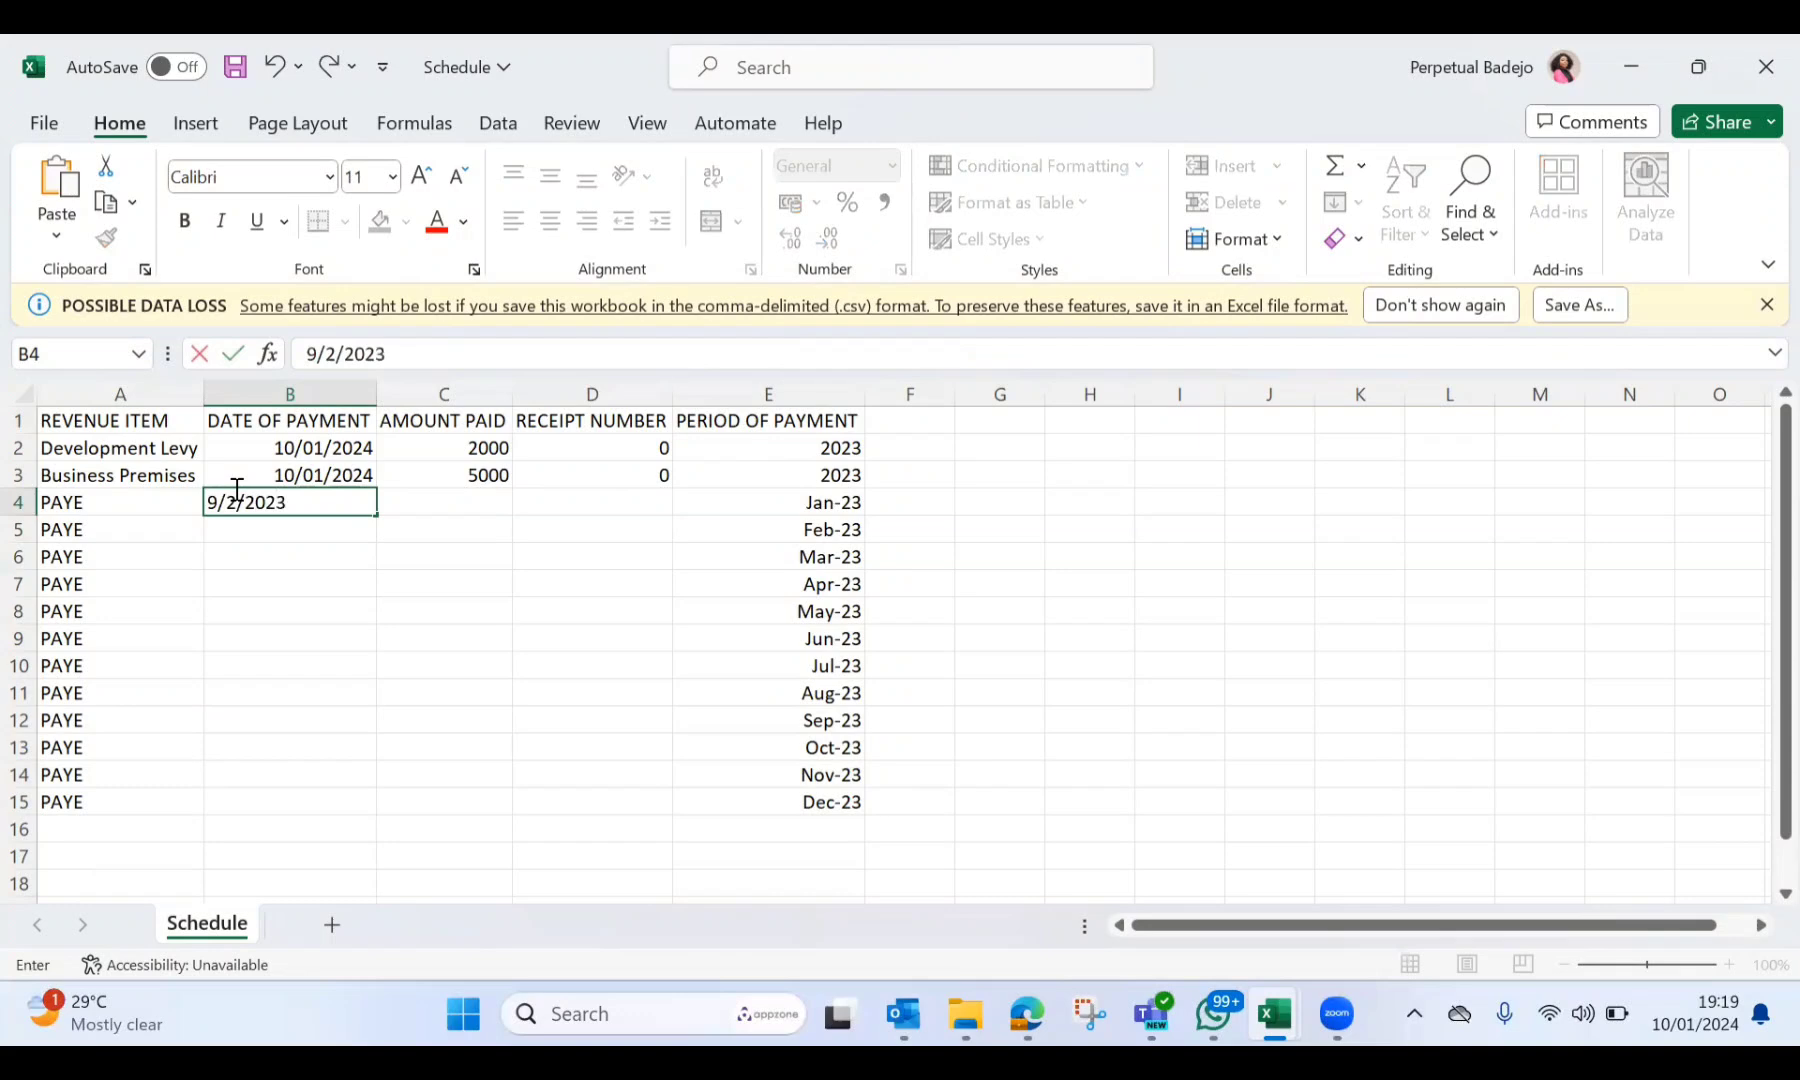
pyautogui.press('BackSpace')
pyautogui.write('3')
pyautogui.press('Tab')
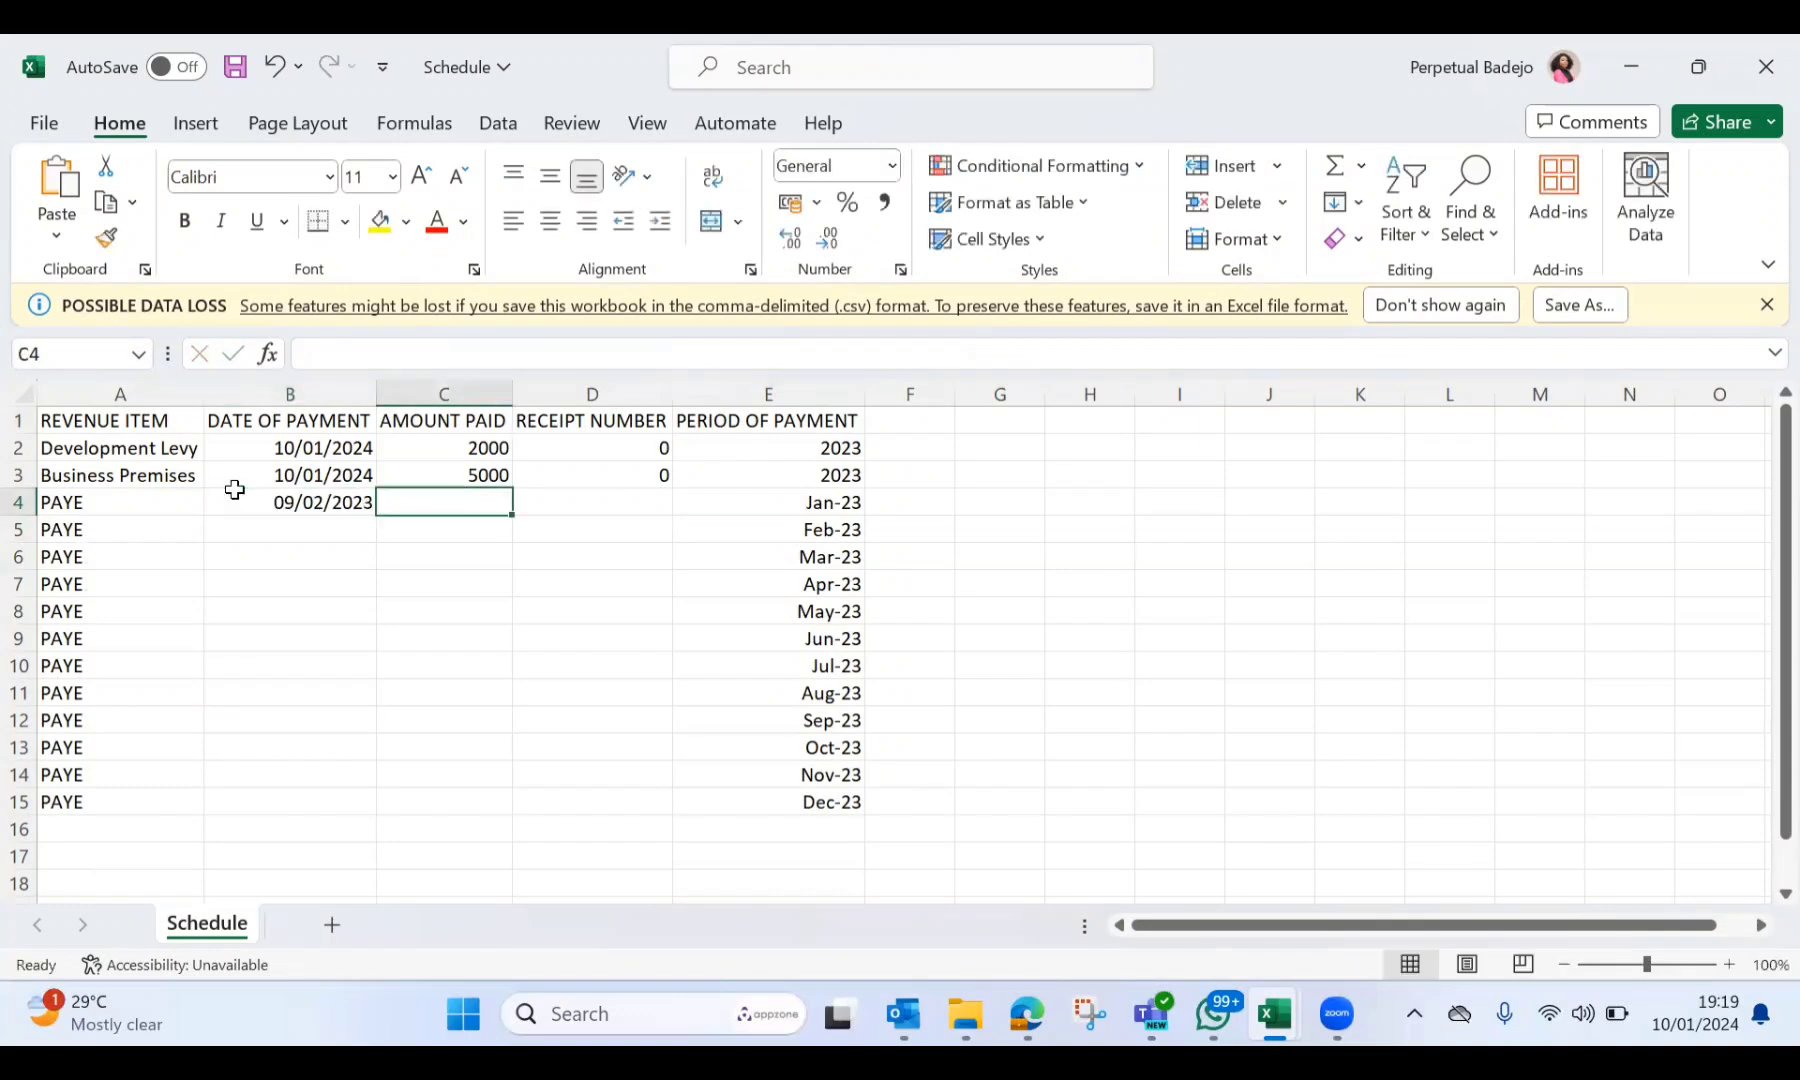
pyautogui.write('4547890')
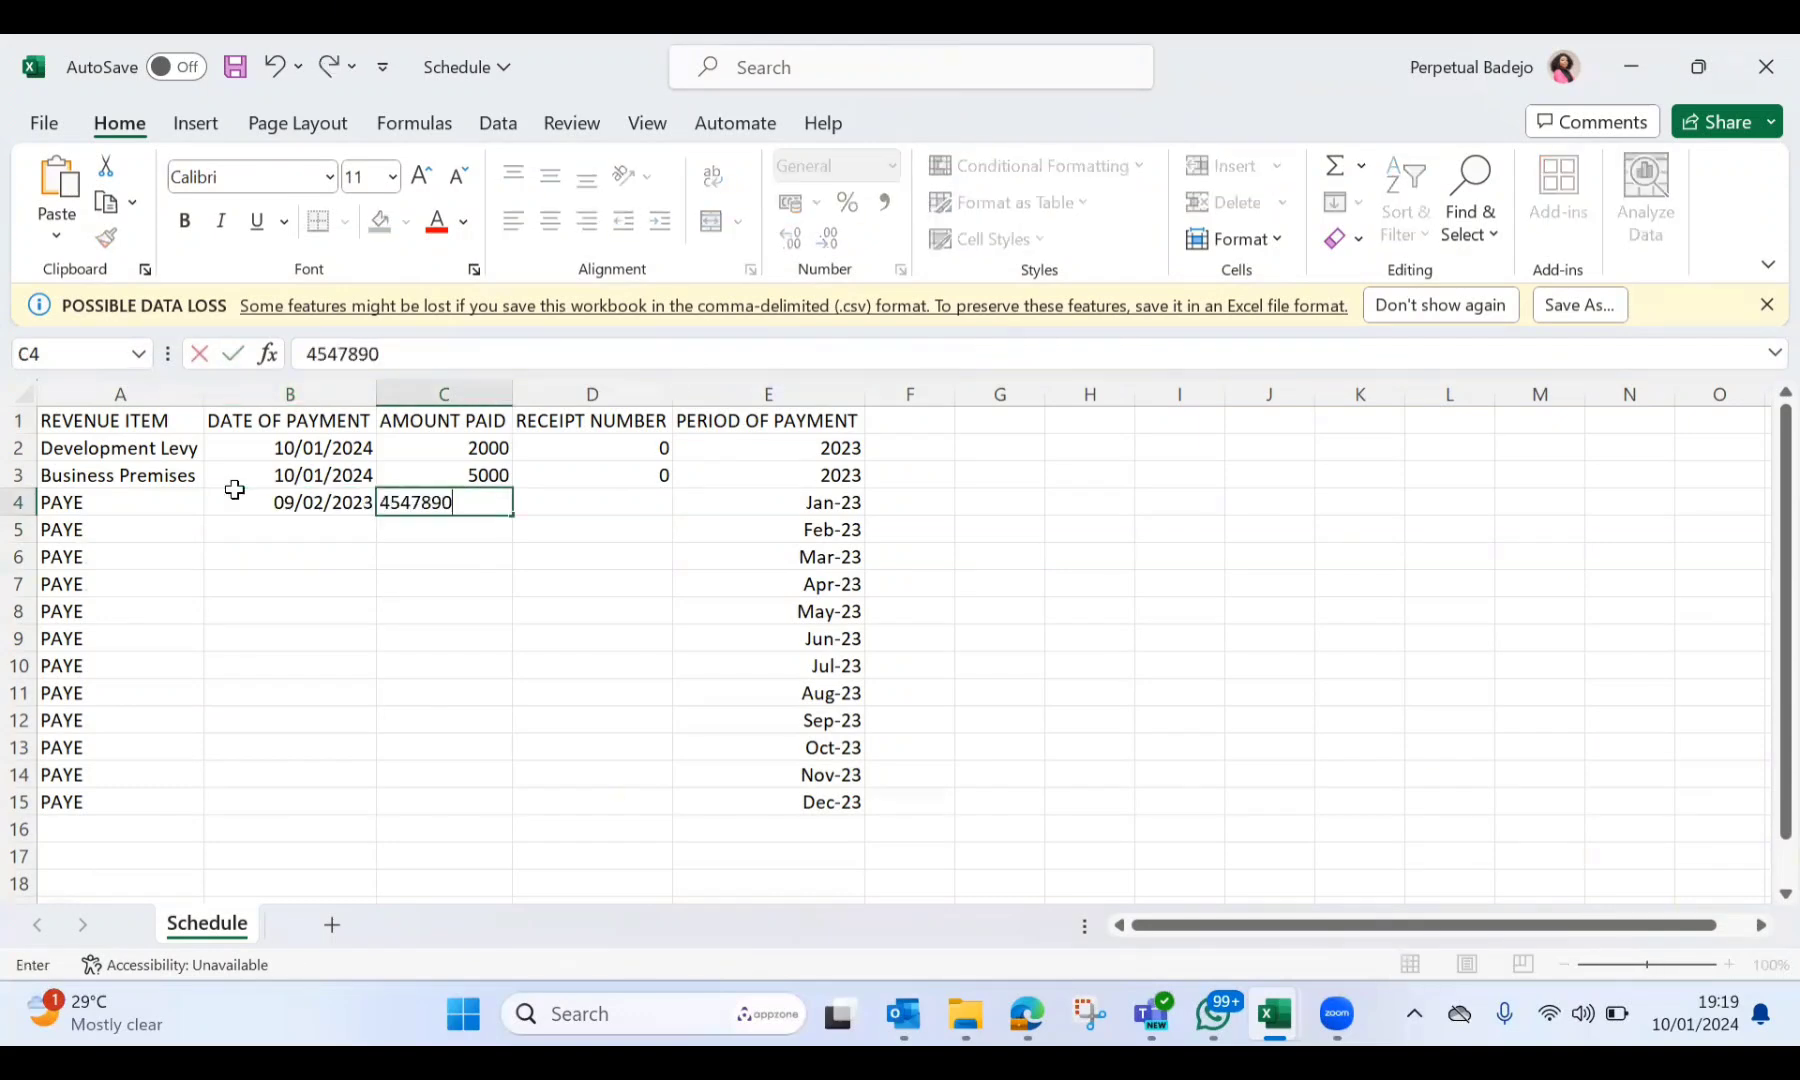
pyautogui.press('Tab')
pyautogui.write('66778')
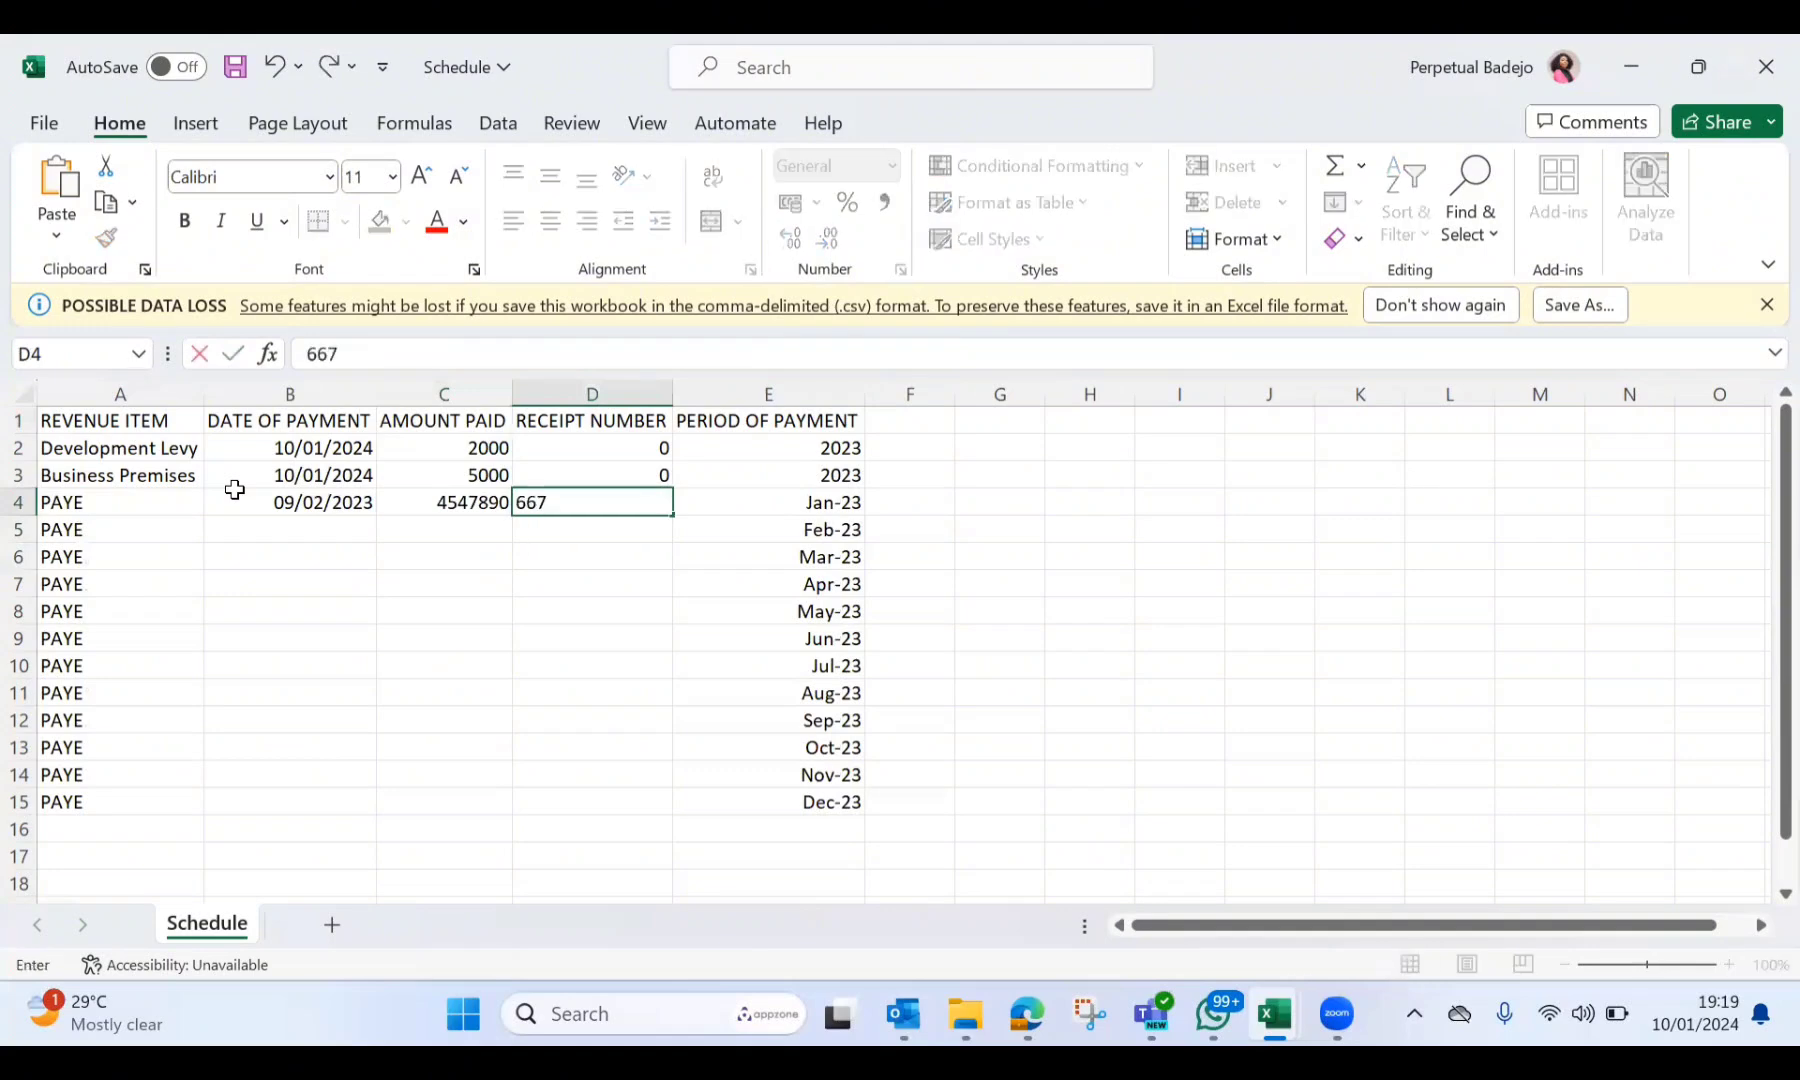
pyautogui.press('Return')
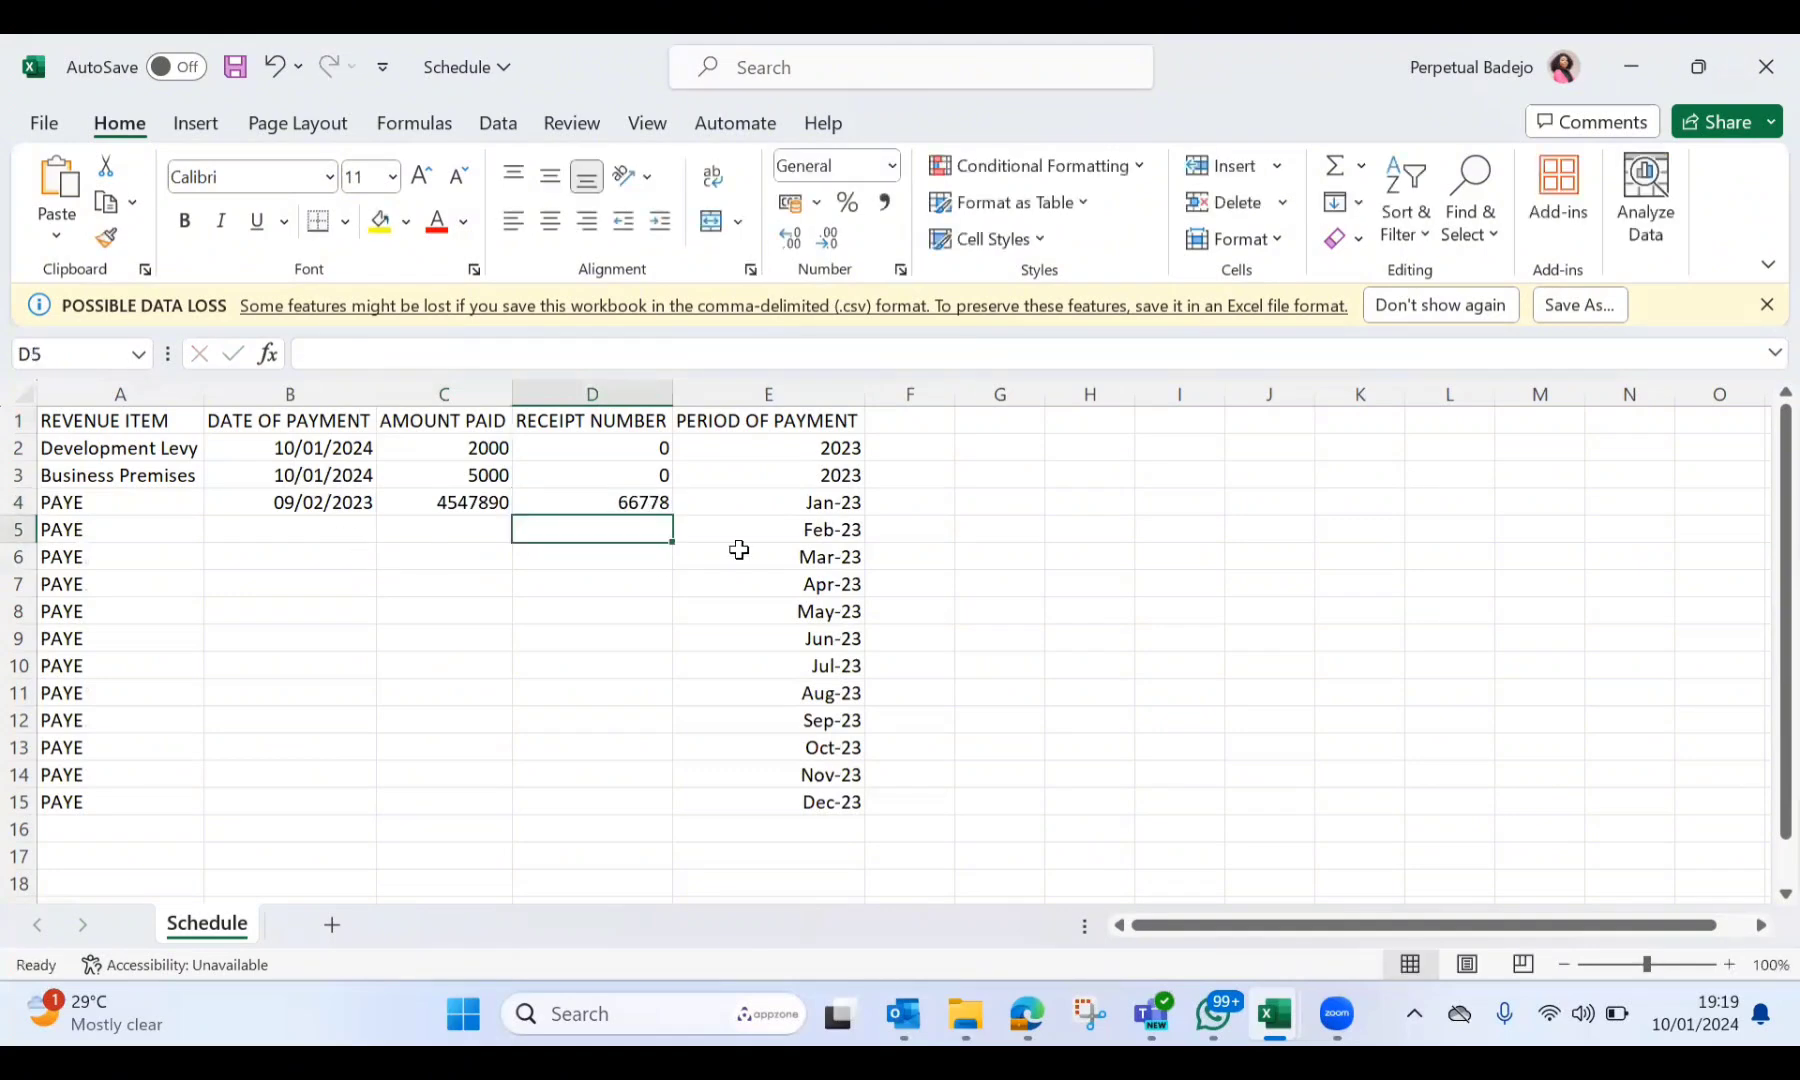
pyautogui.click(821, 527)
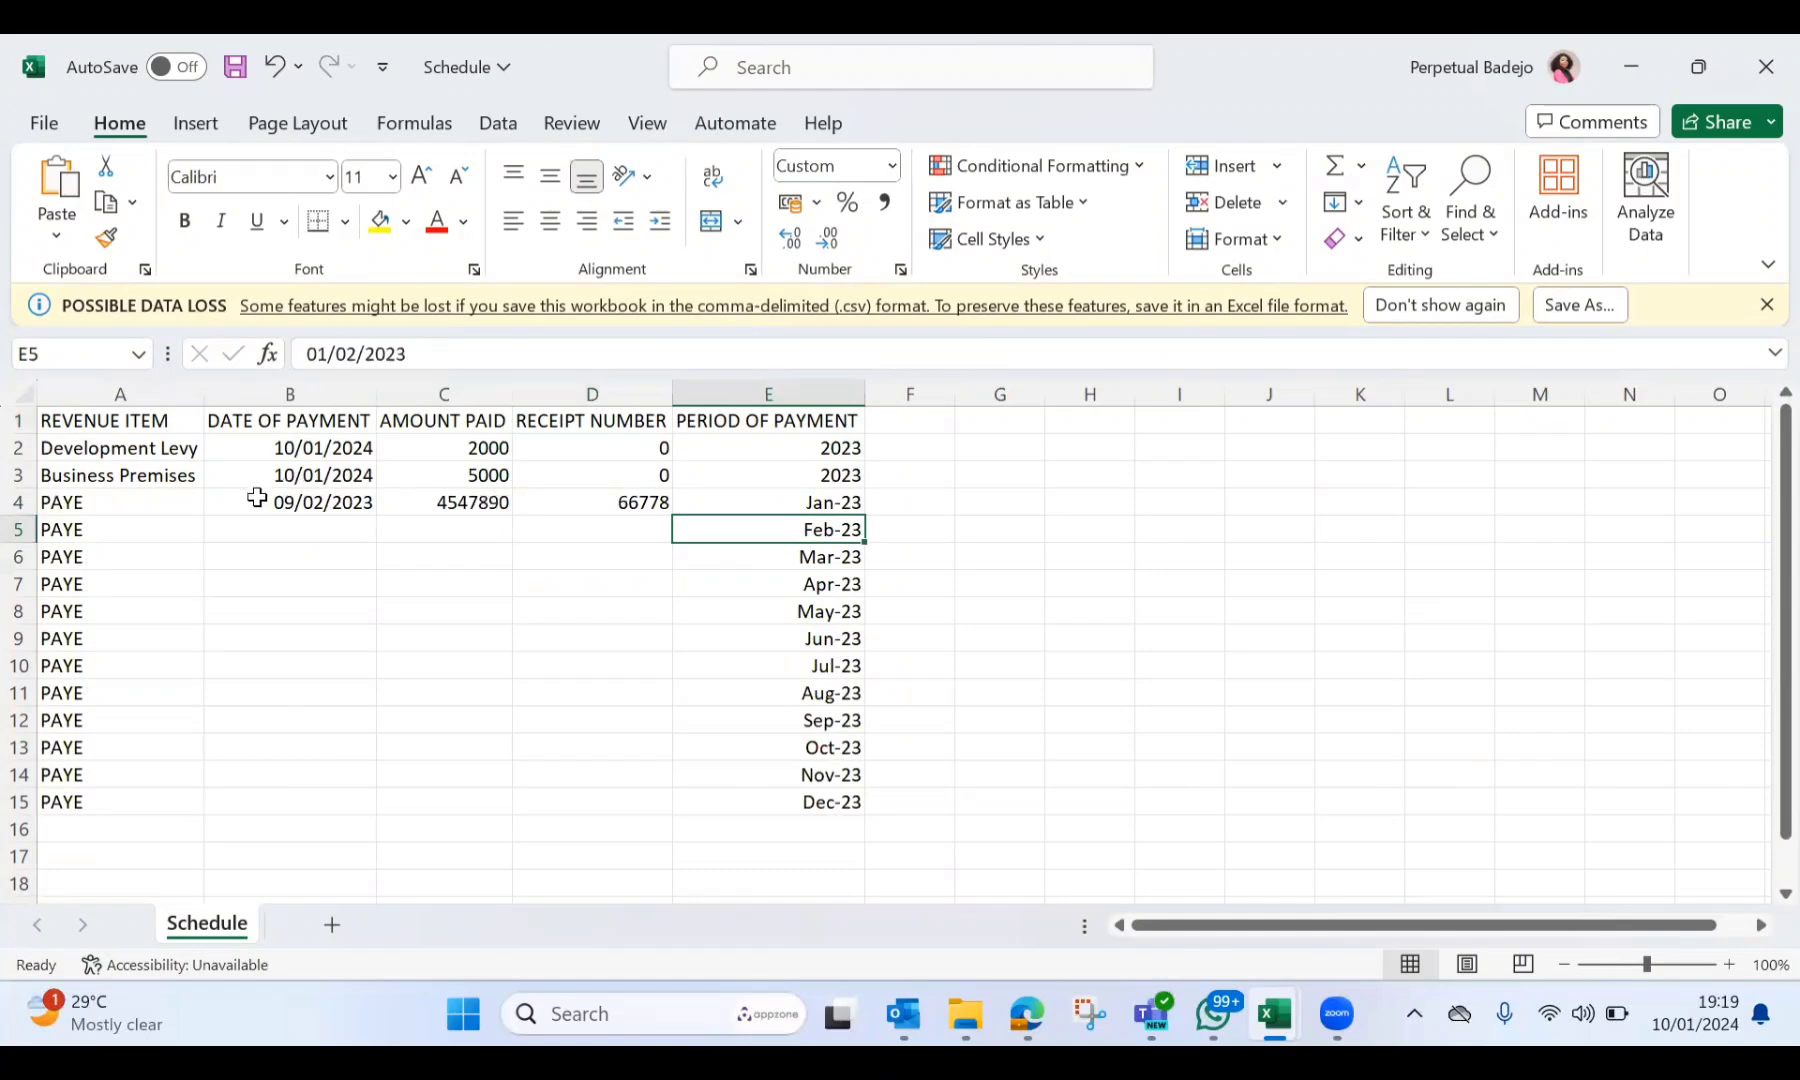
pyautogui.click(288, 528)
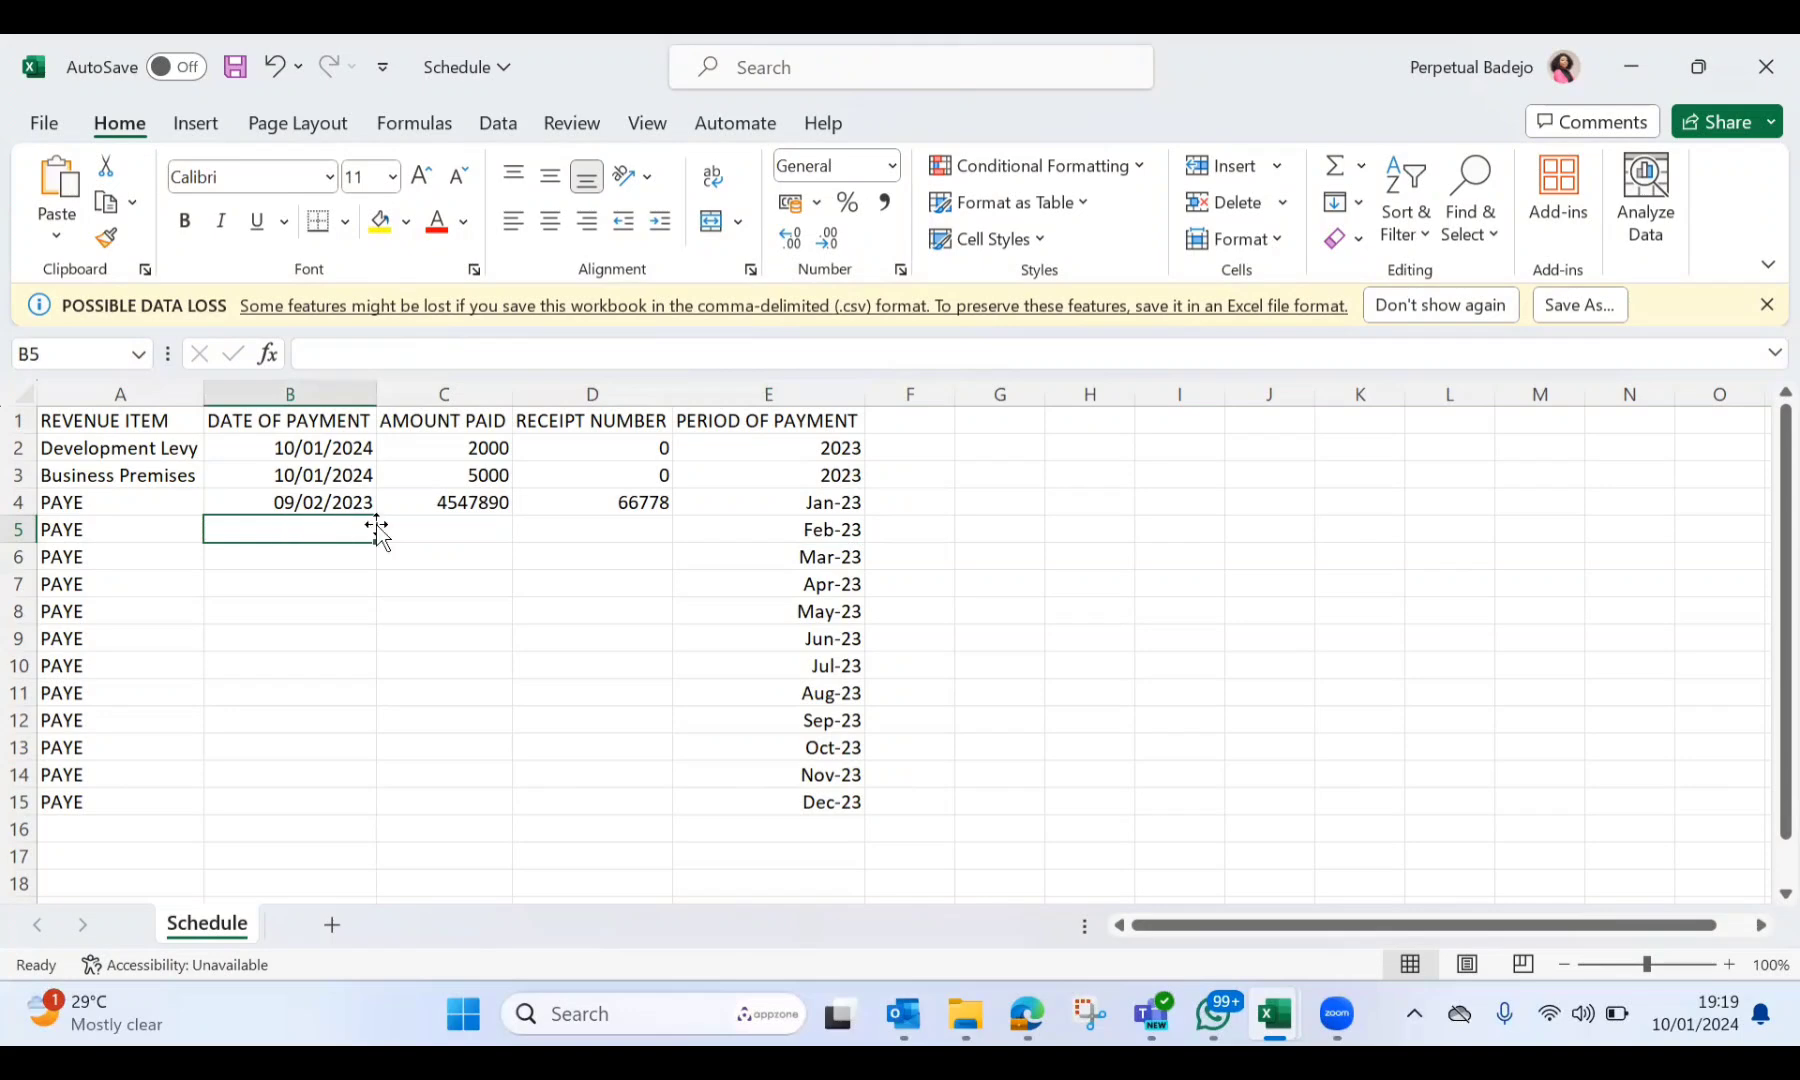
pyautogui.click(440, 526)
pyautogui.click(563, 523)
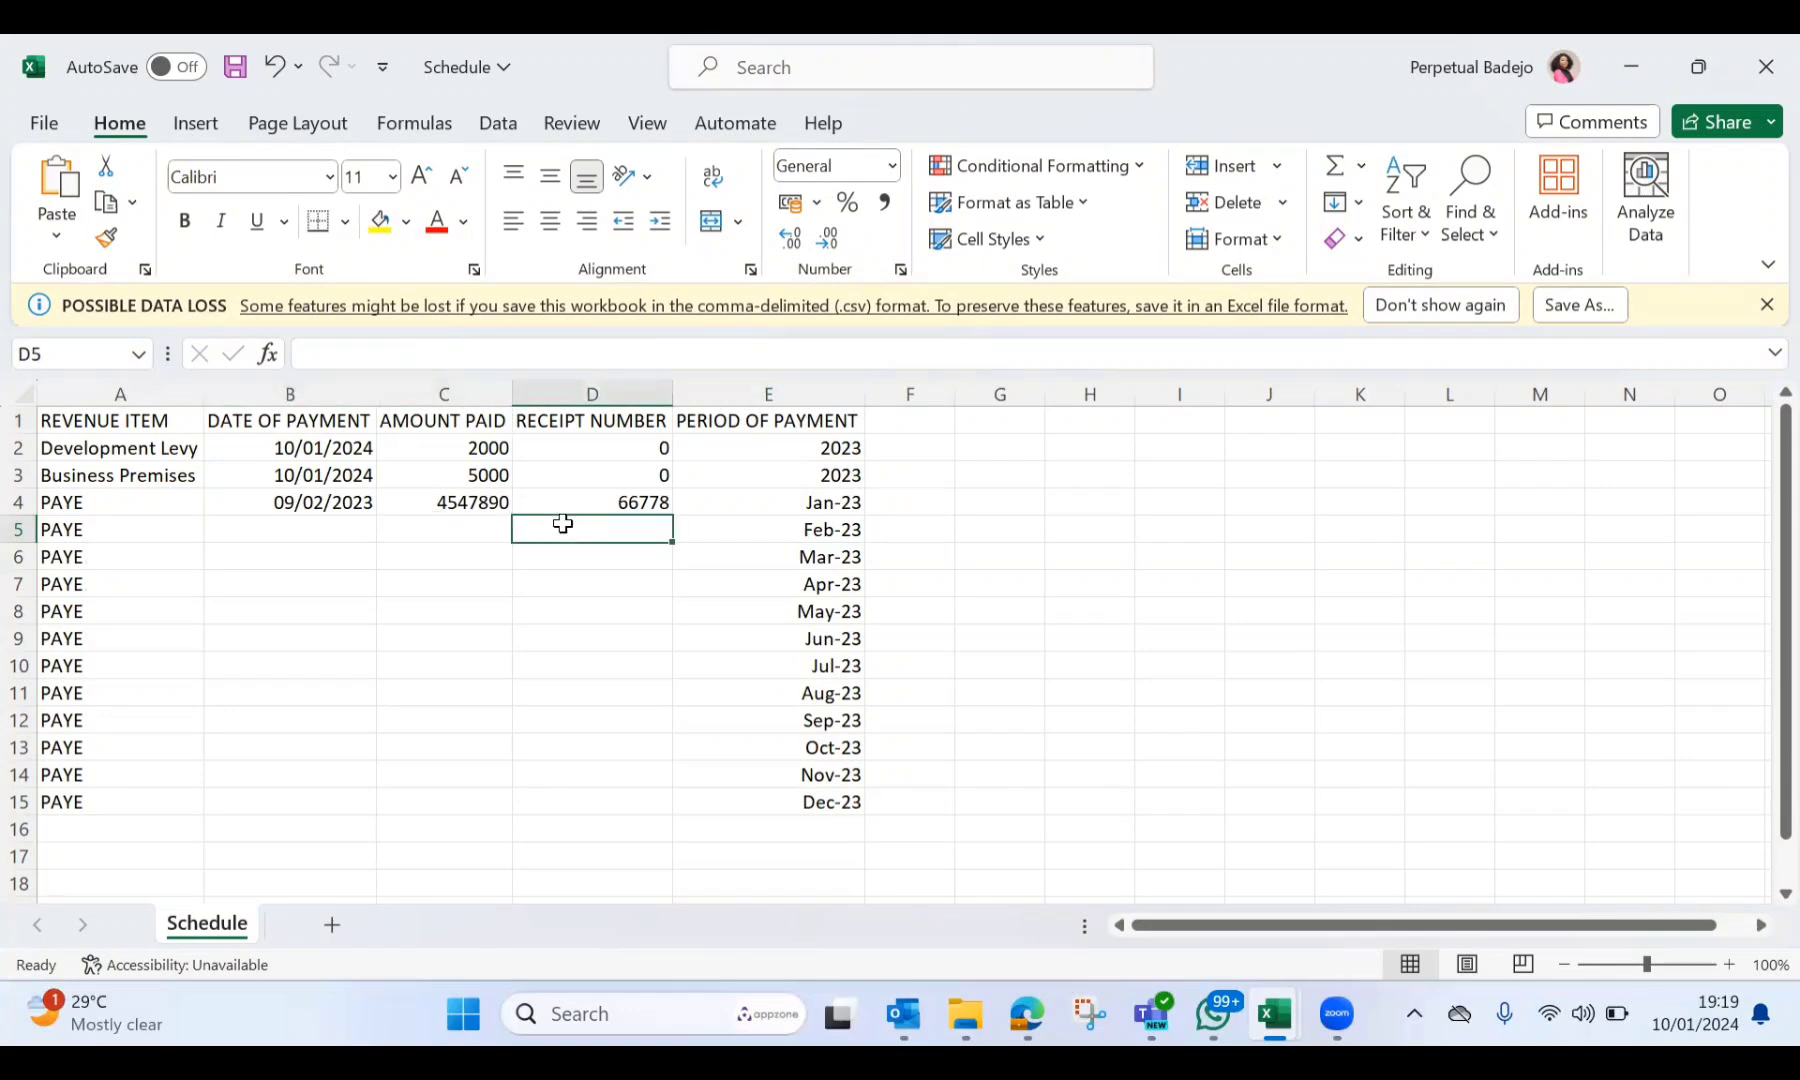
pyautogui.scroll(-1, 563, 523)
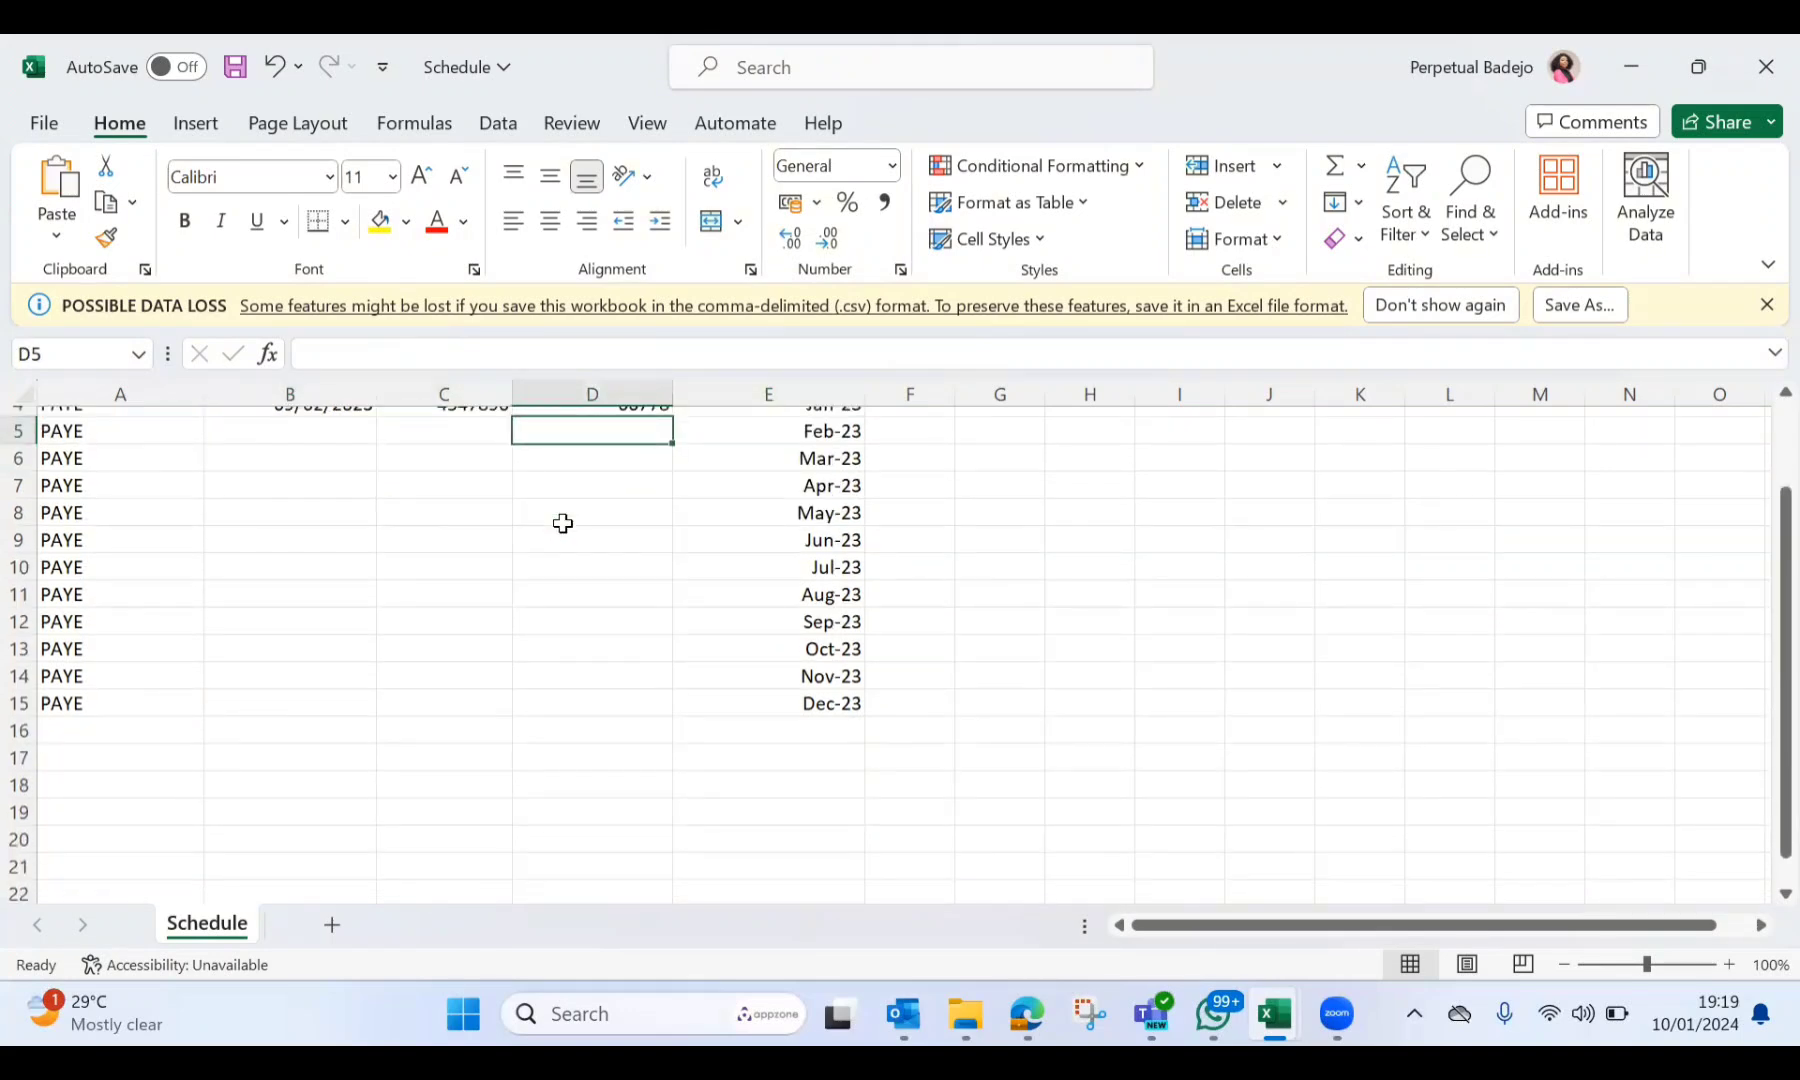
# Switch to the LIRS e-Tax page in Edge, then download the Annual Returns template and open annual-returns.csv
pyautogui.moveTo(1027, 1013)
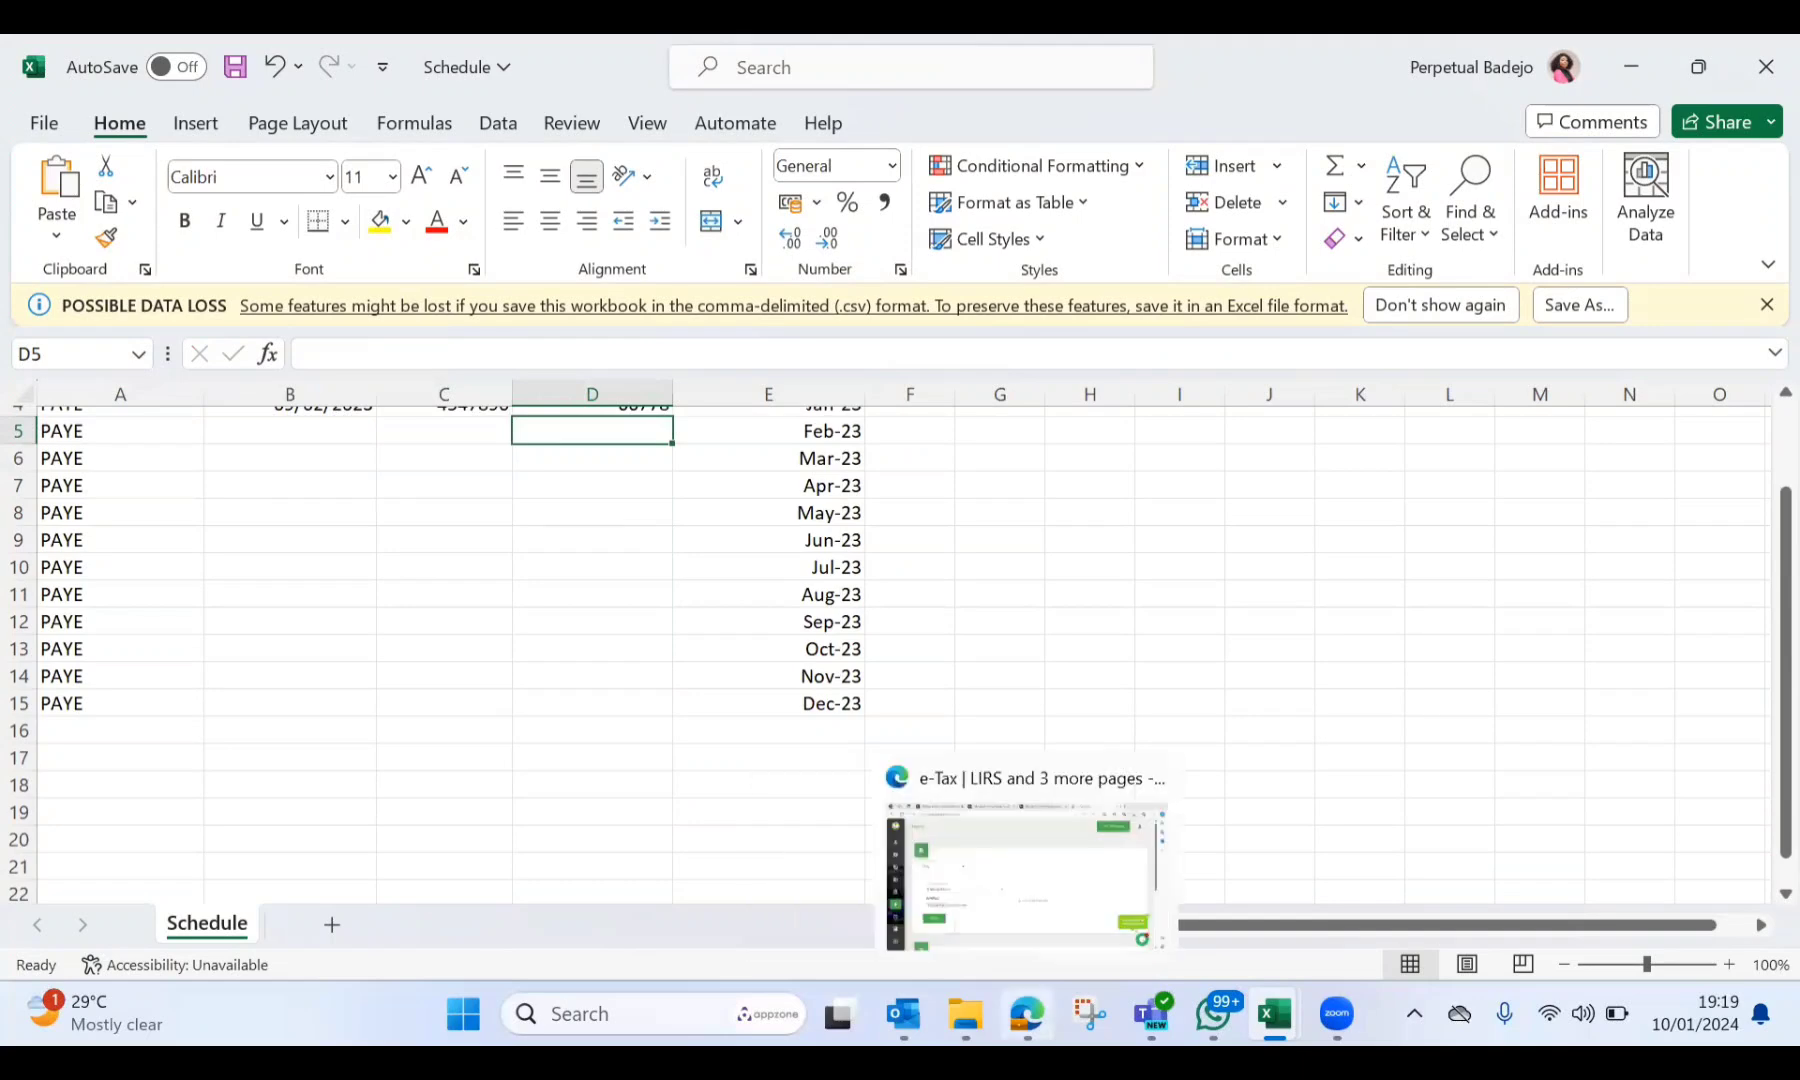
pyautogui.click(982, 858)
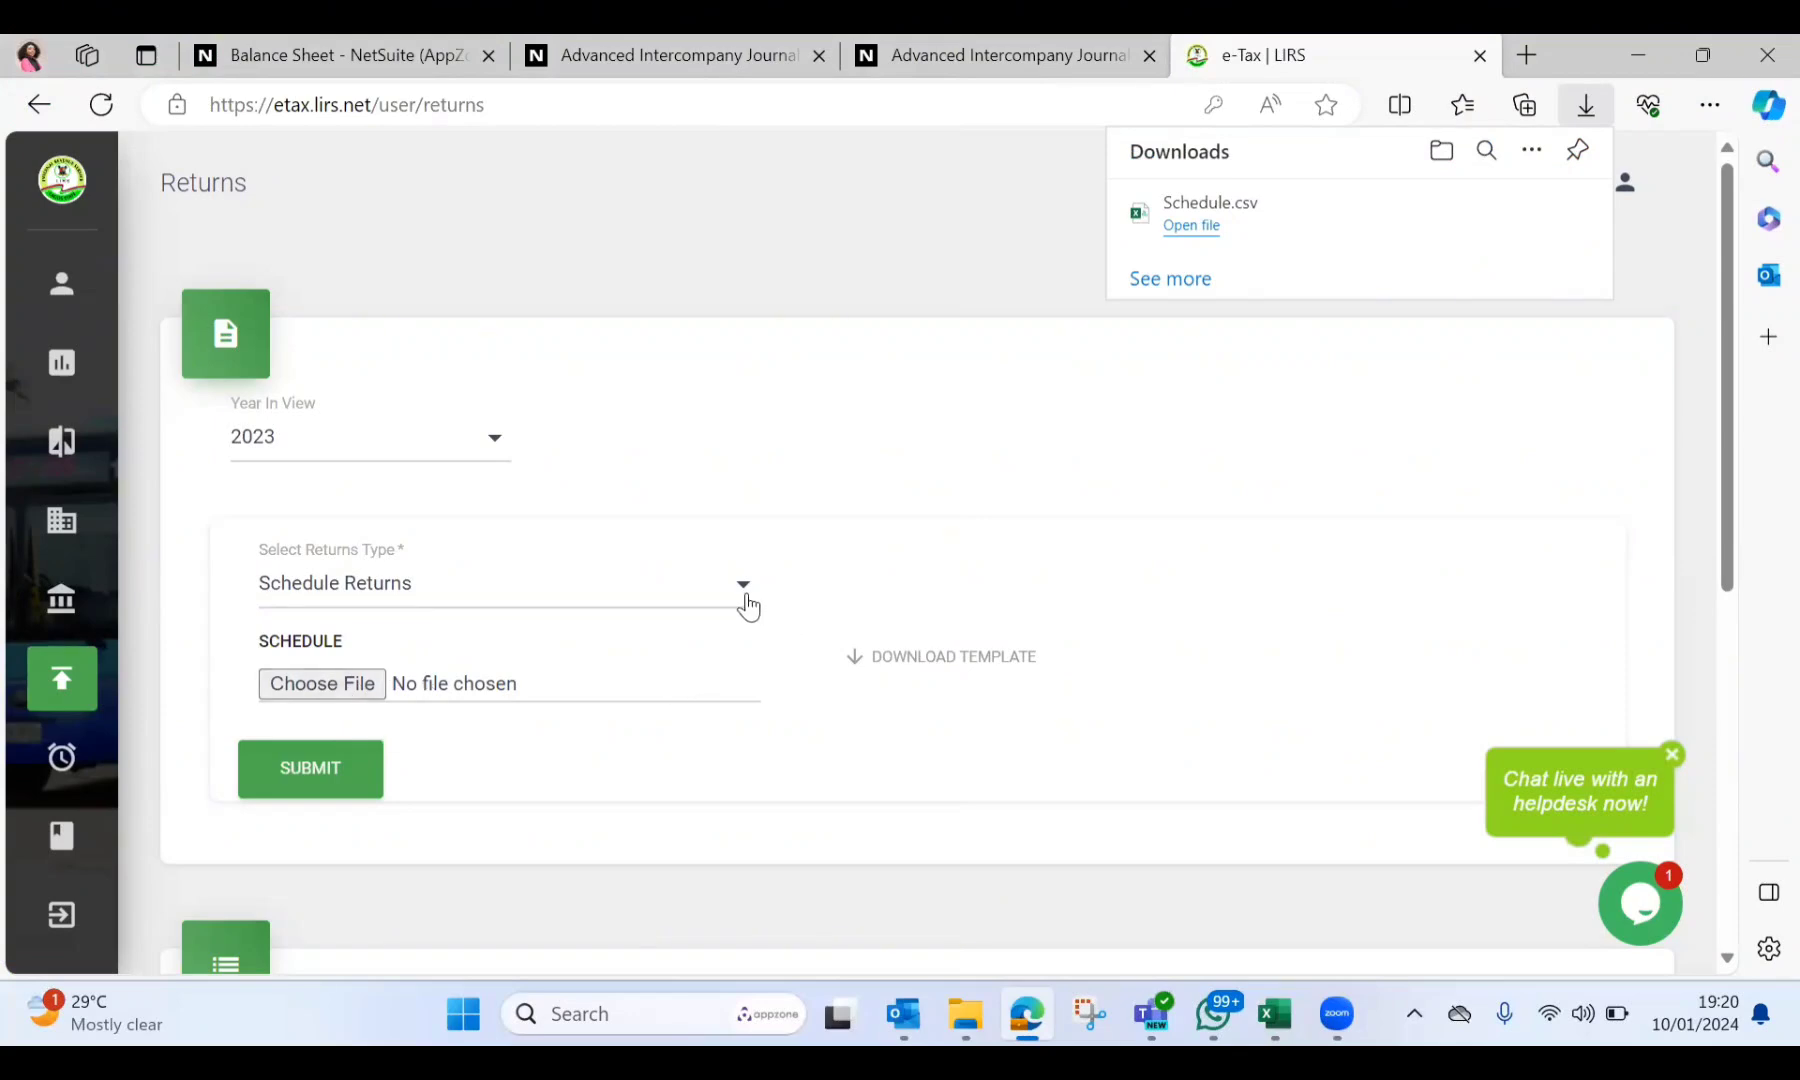
pyautogui.click(742, 596)
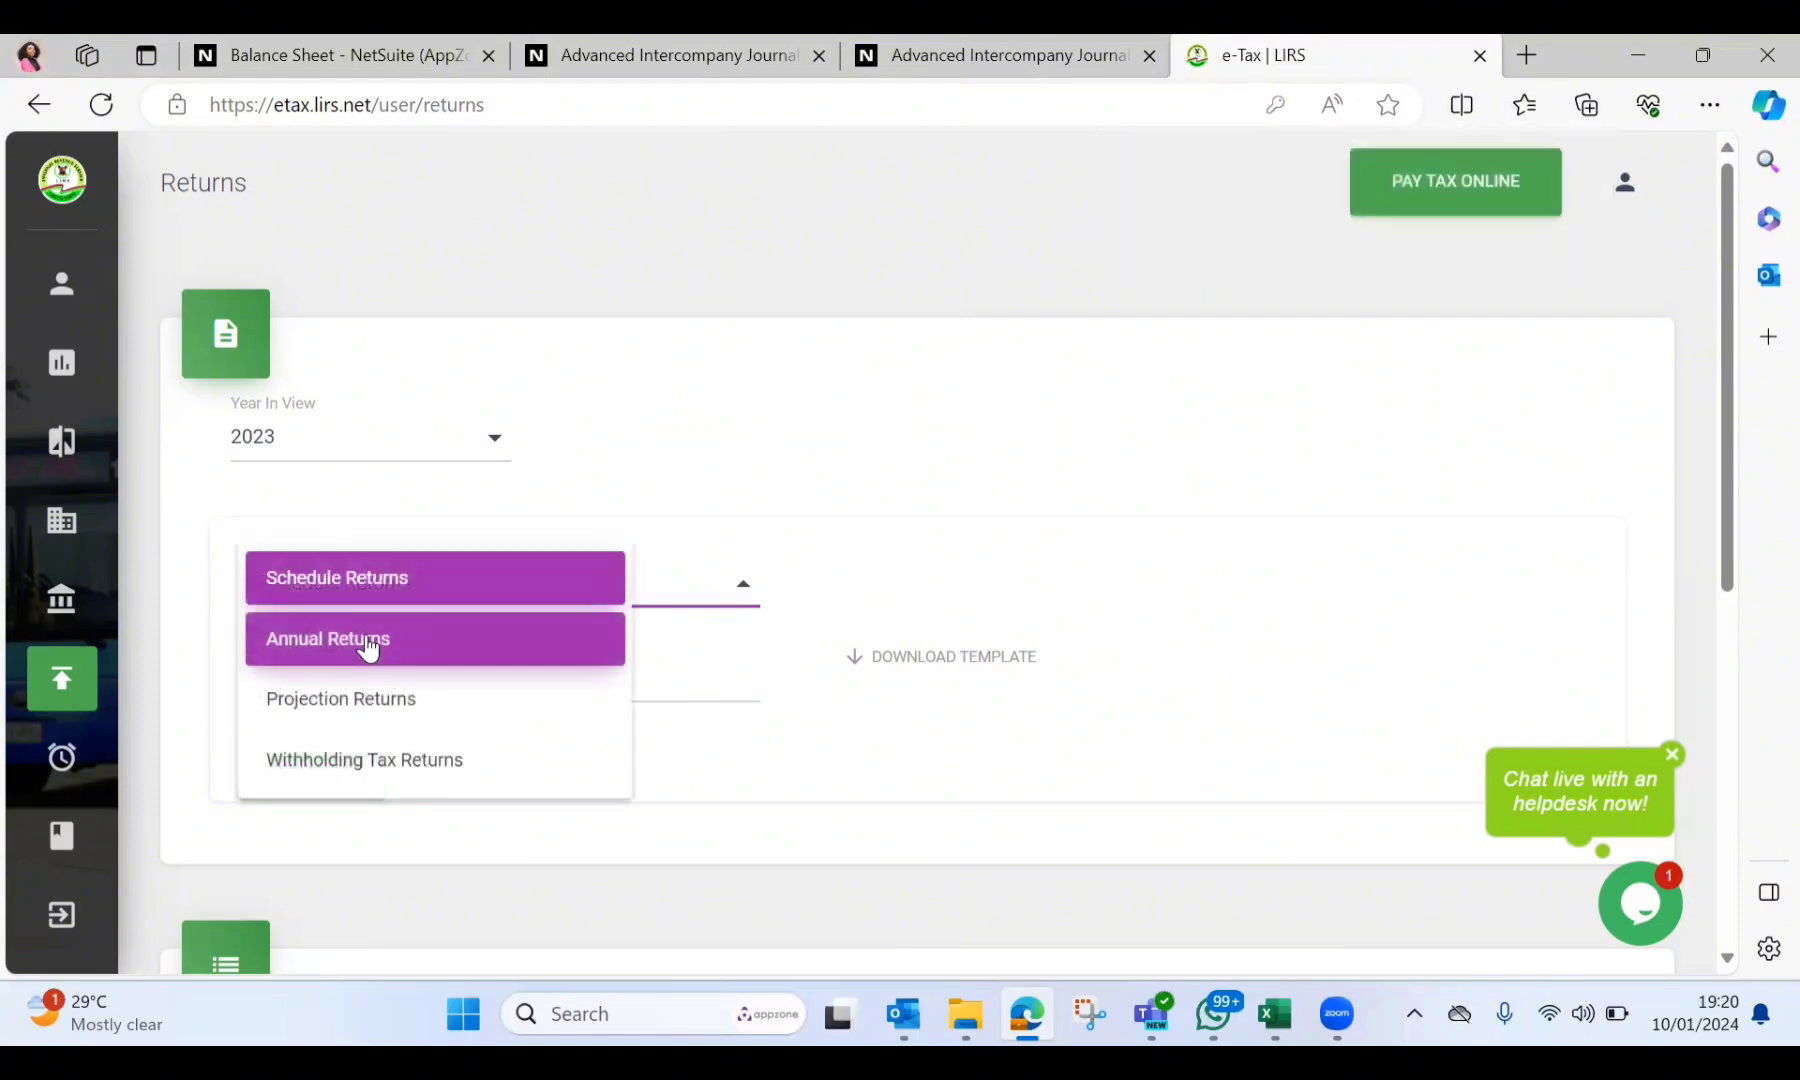
pyautogui.click(369, 648)
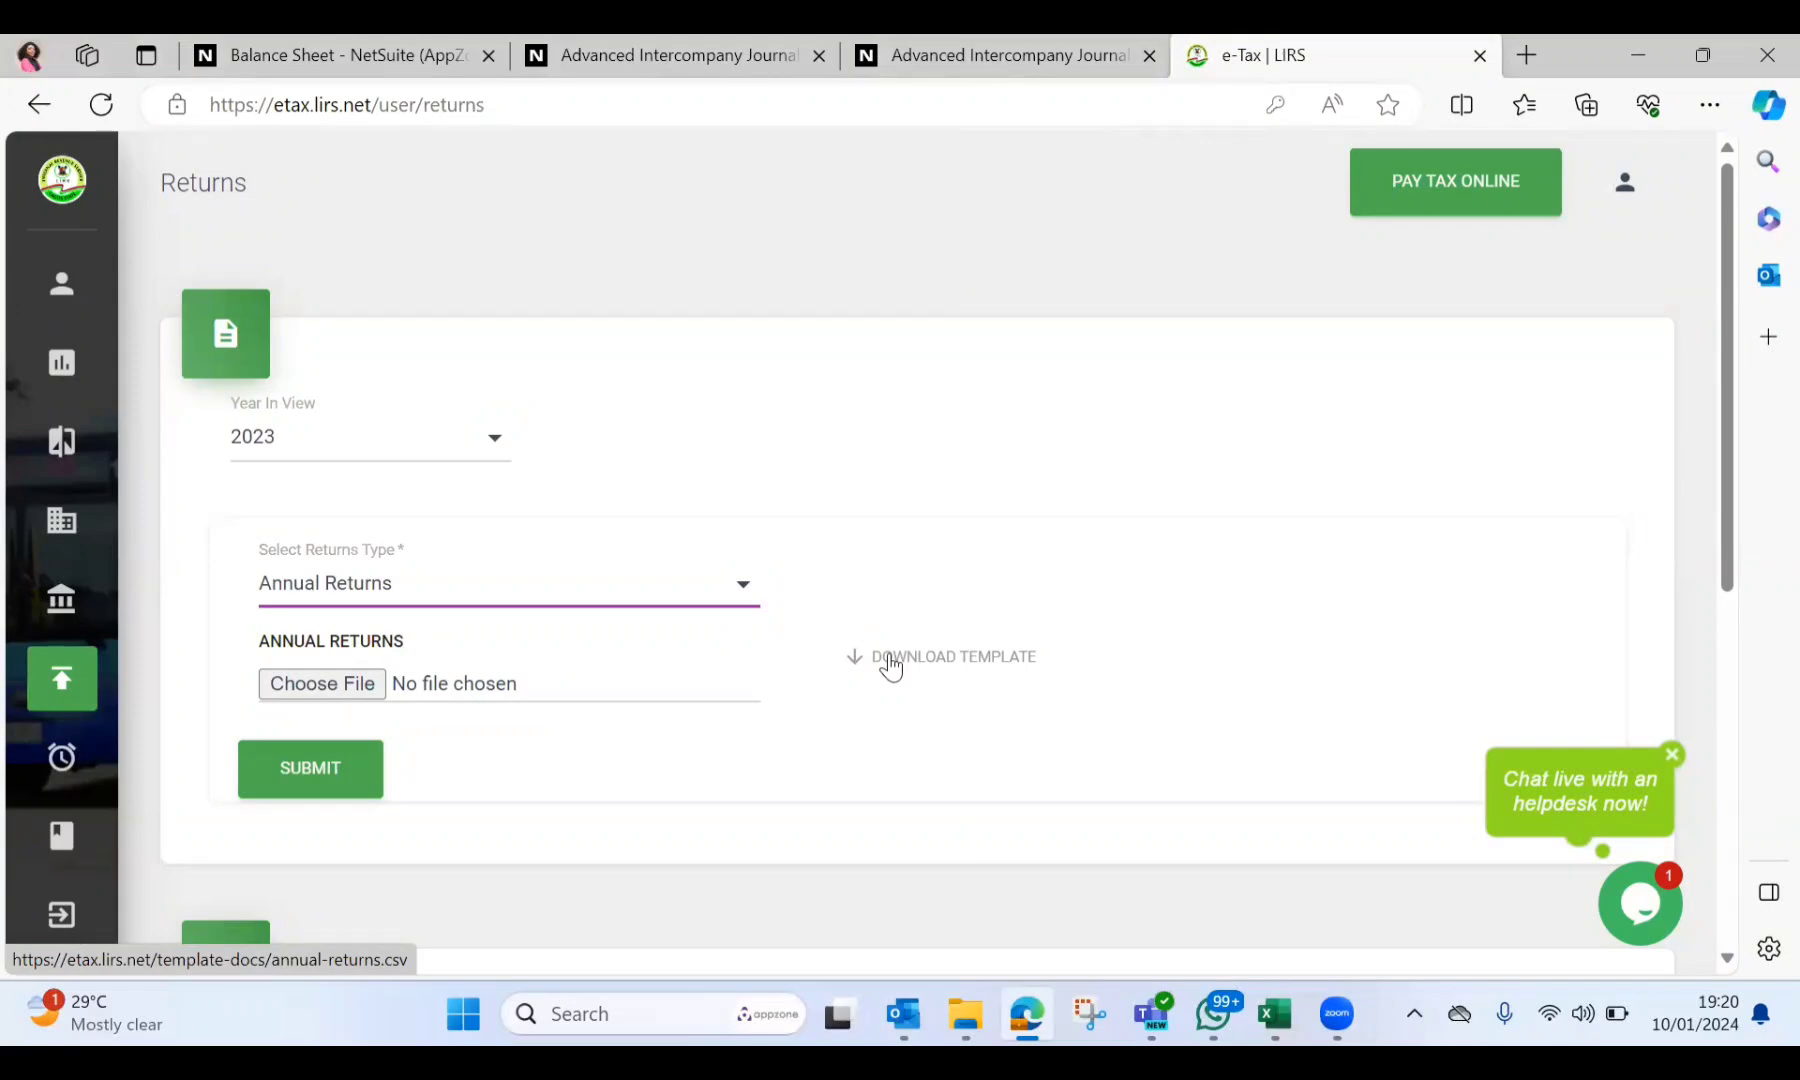
pyautogui.click(890, 662)
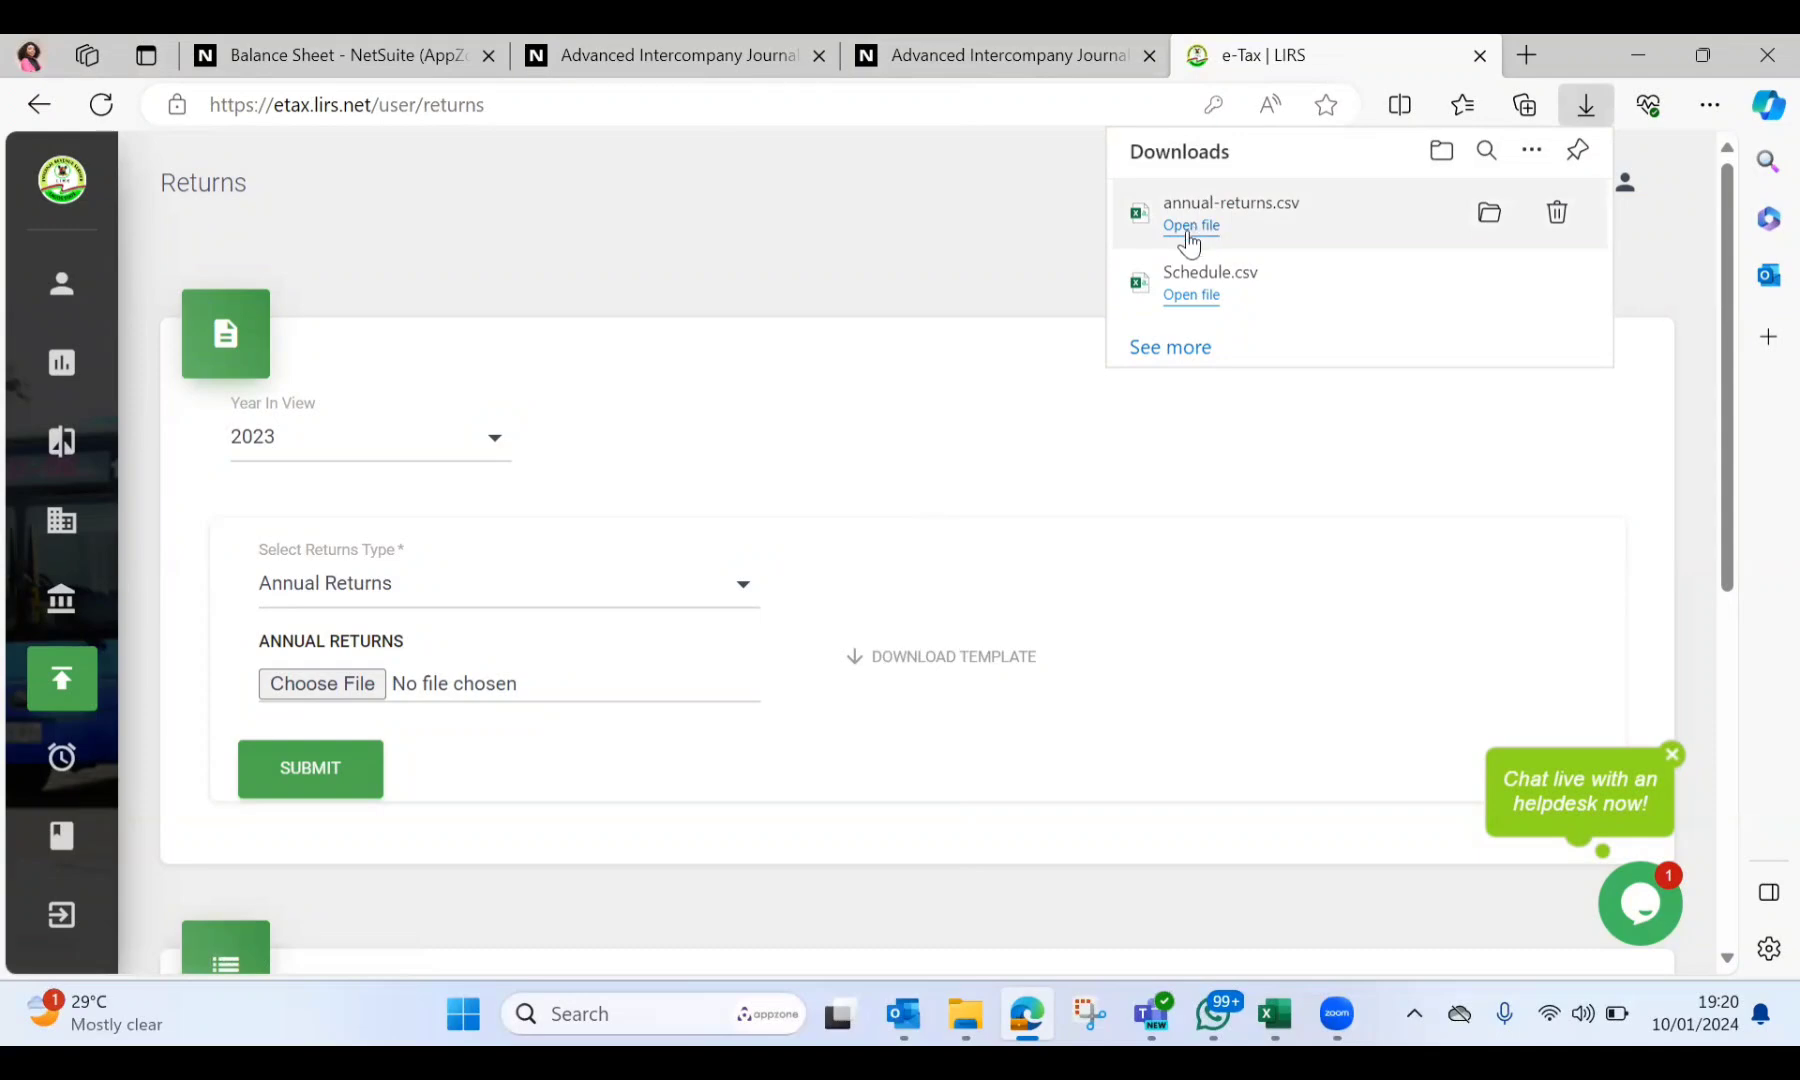
pyautogui.click(1190, 226)
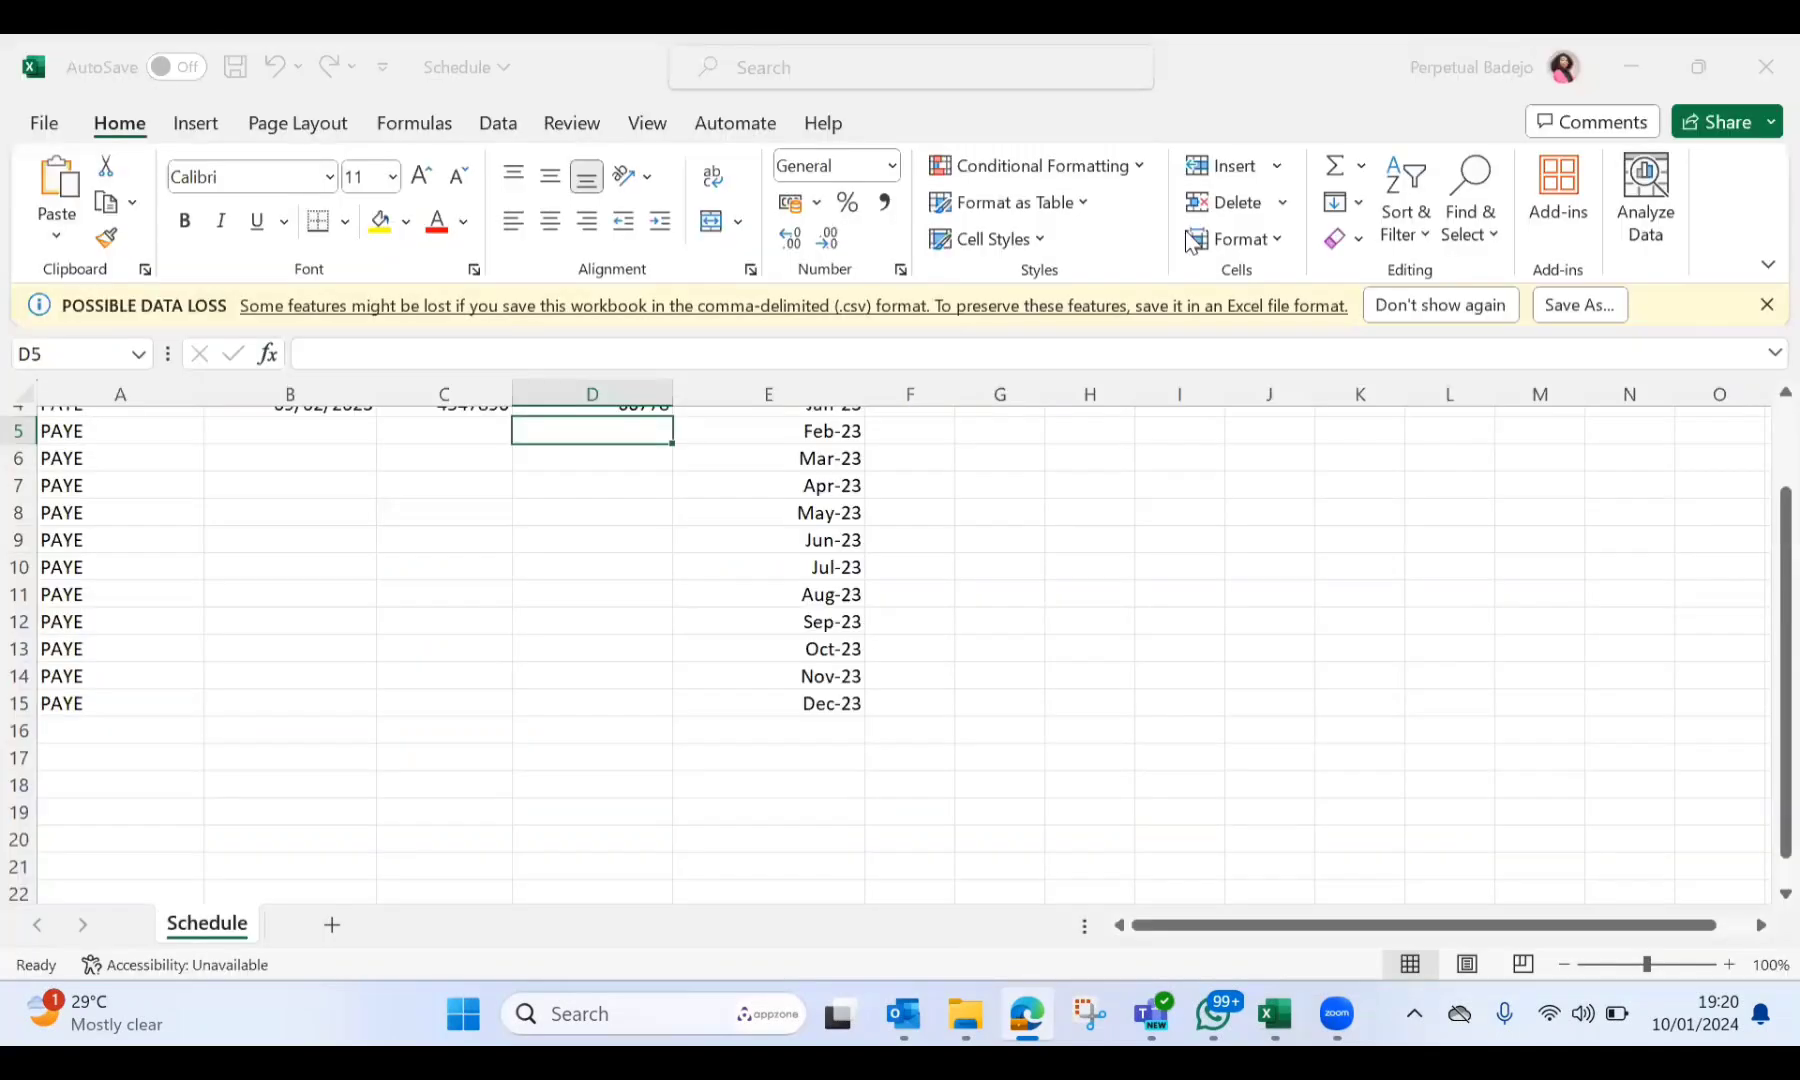
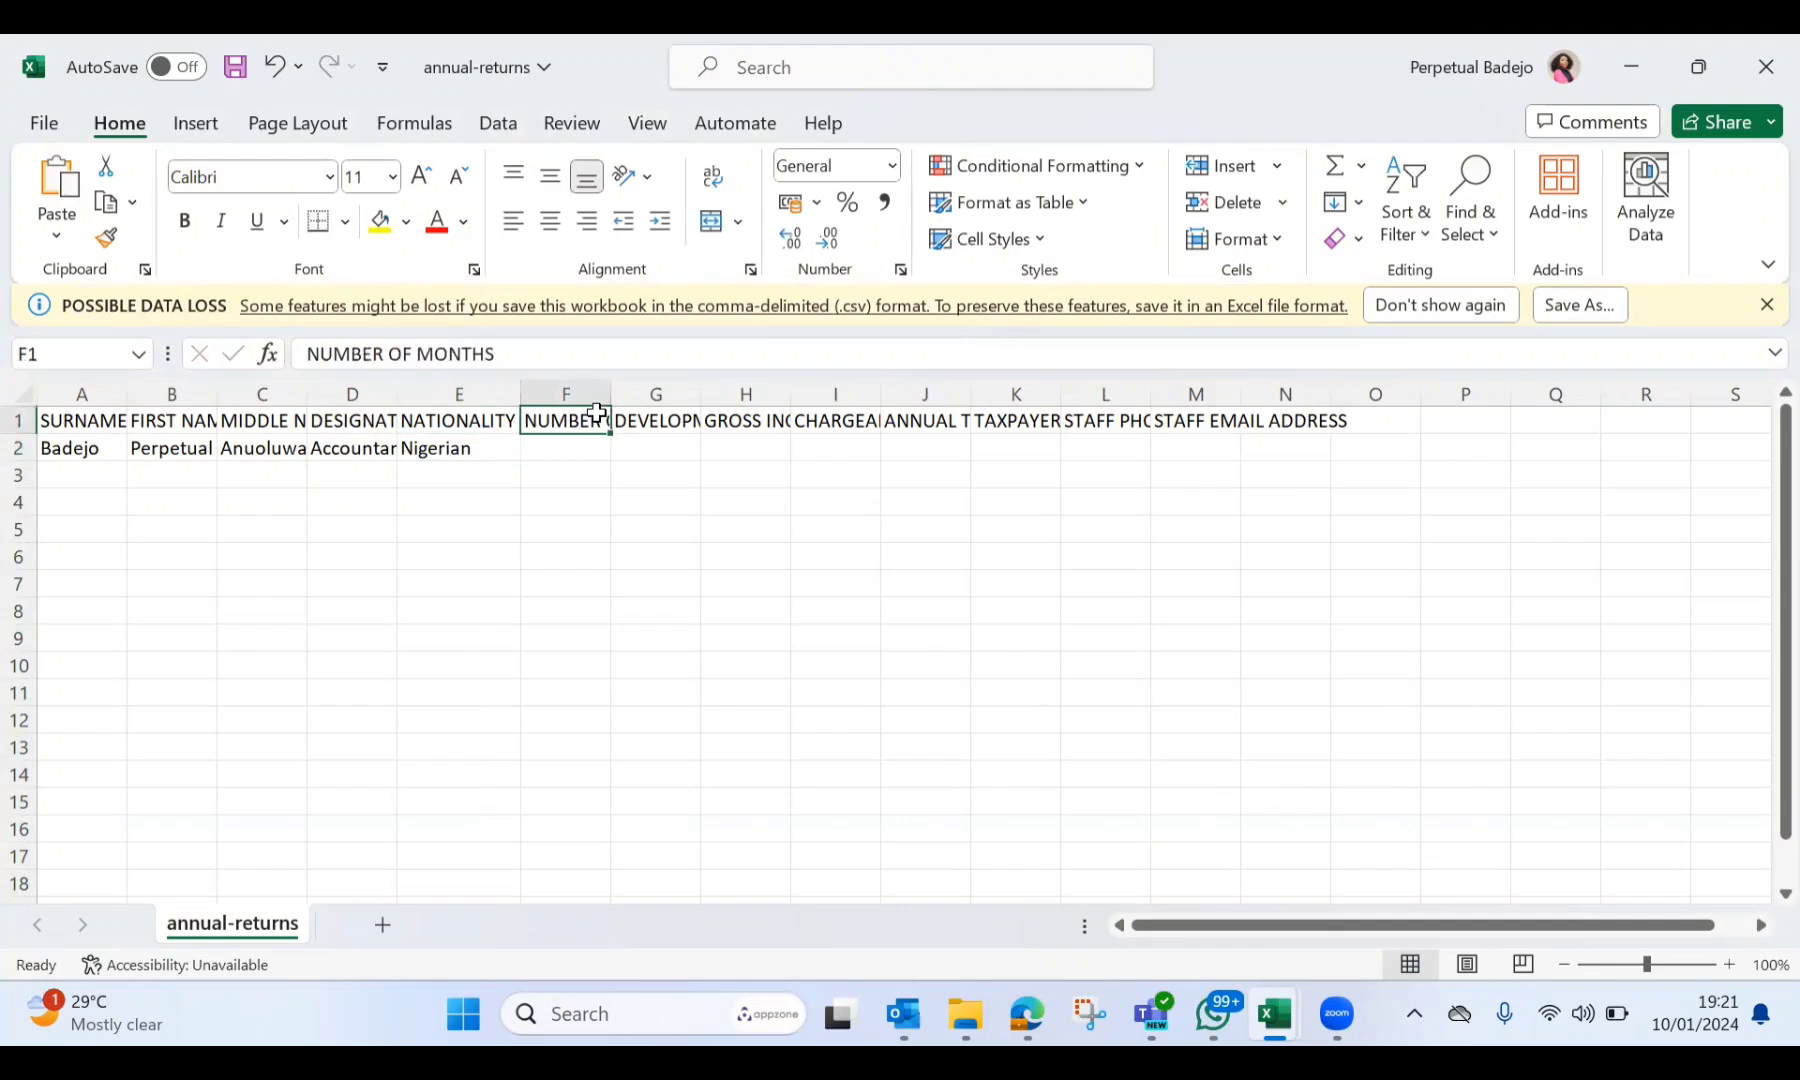
# Set the employee's number of months to 6 and development levy to 100, widening both columns to show their full headings
pyautogui.doubleClick(610, 395)
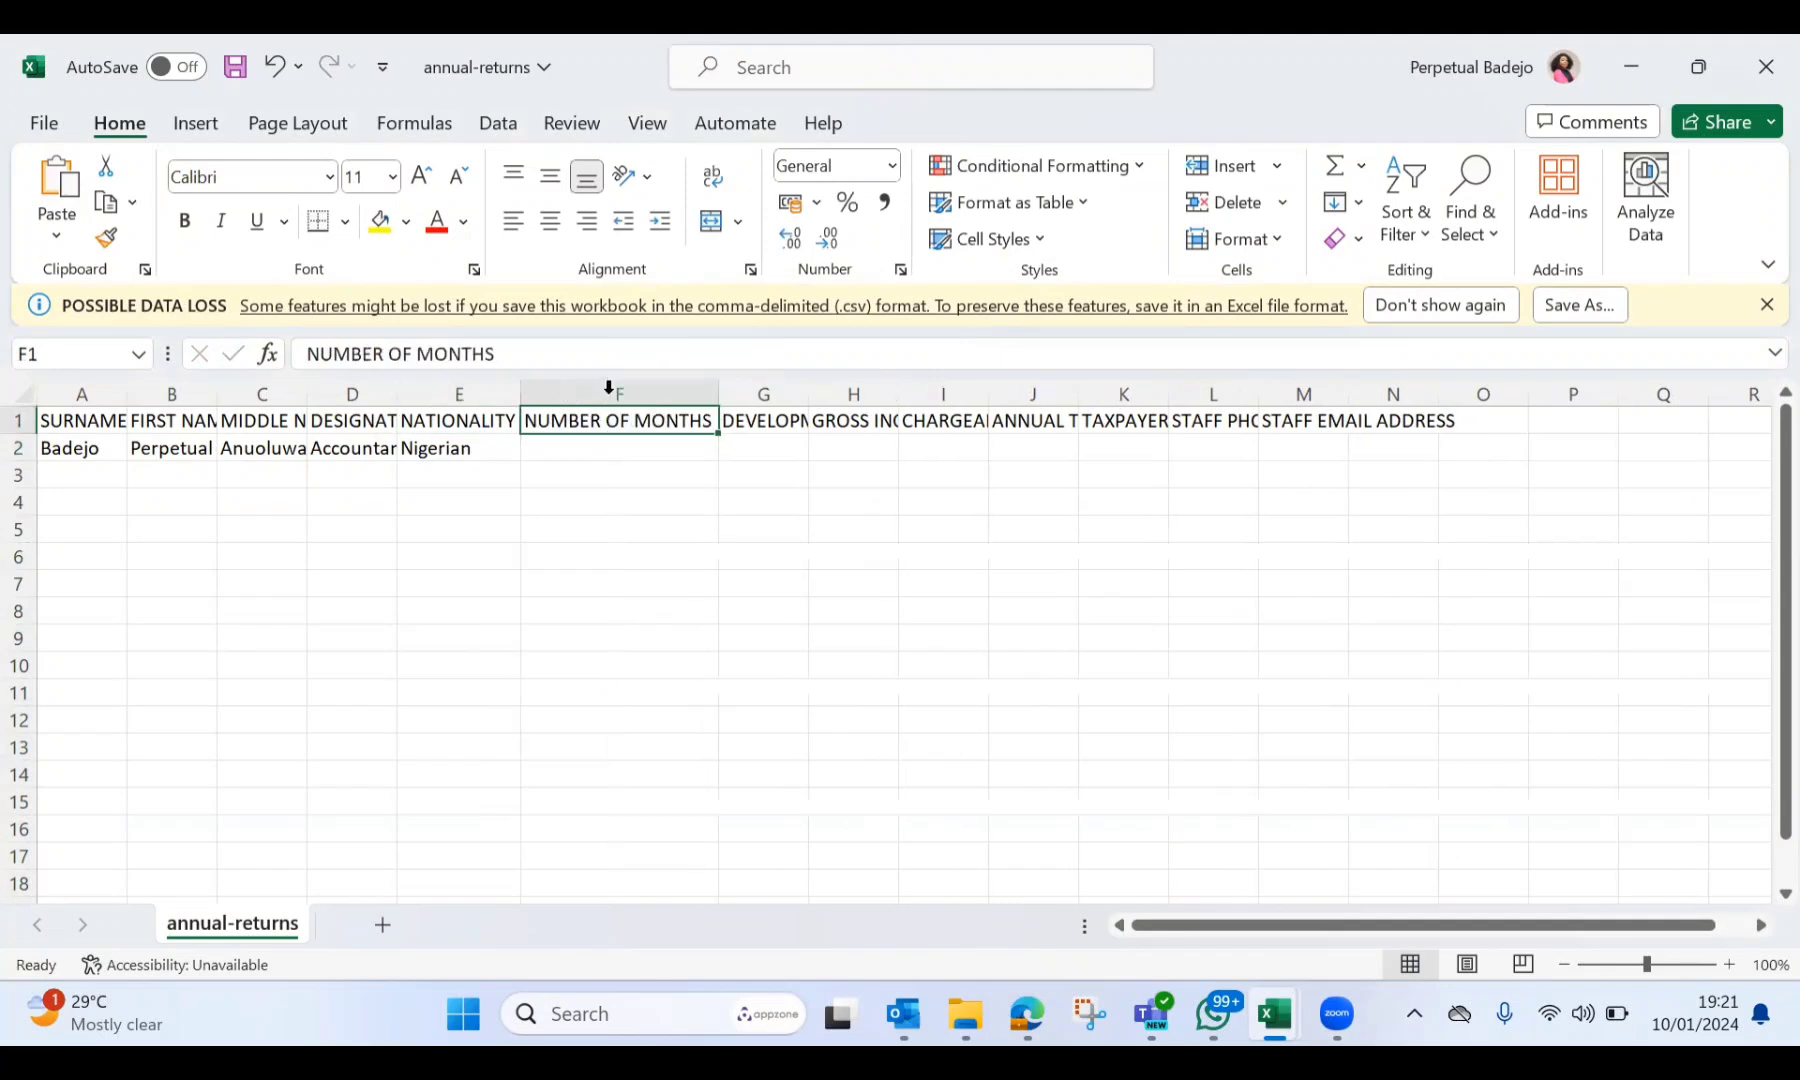
pyautogui.click(610, 450)
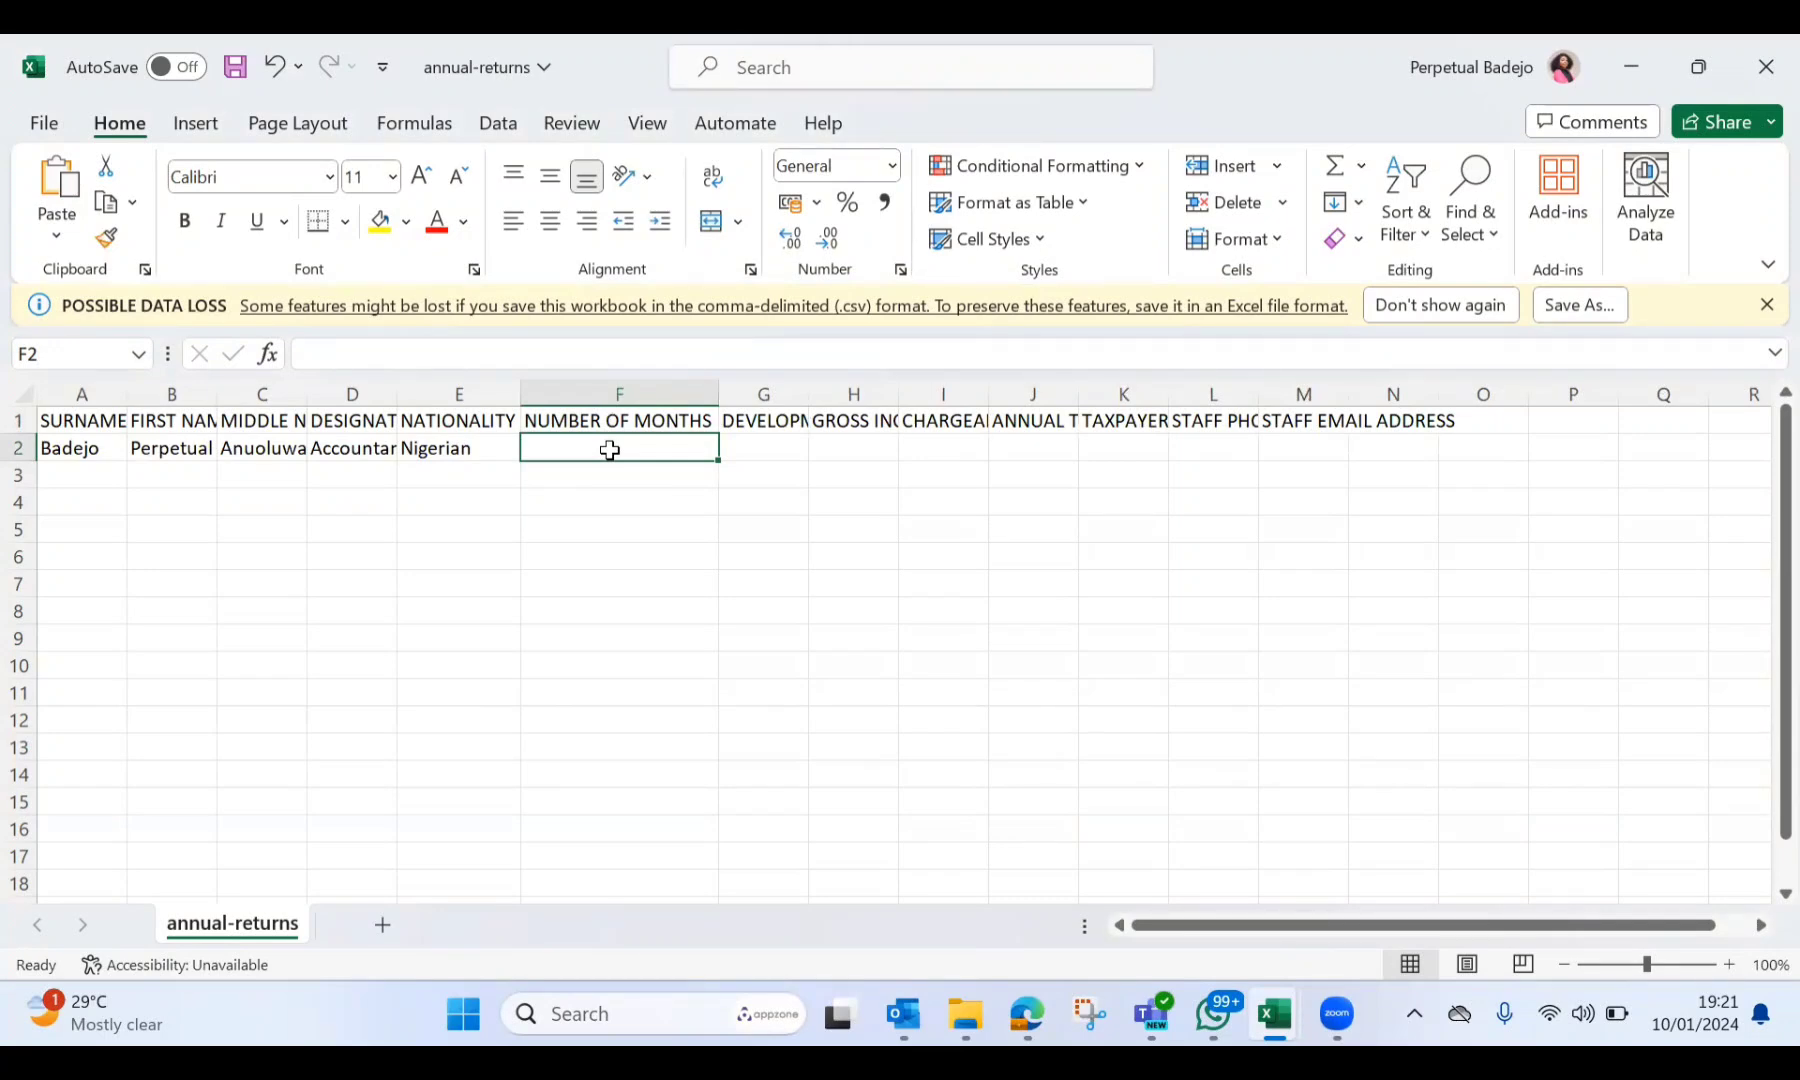
pyautogui.write('6')
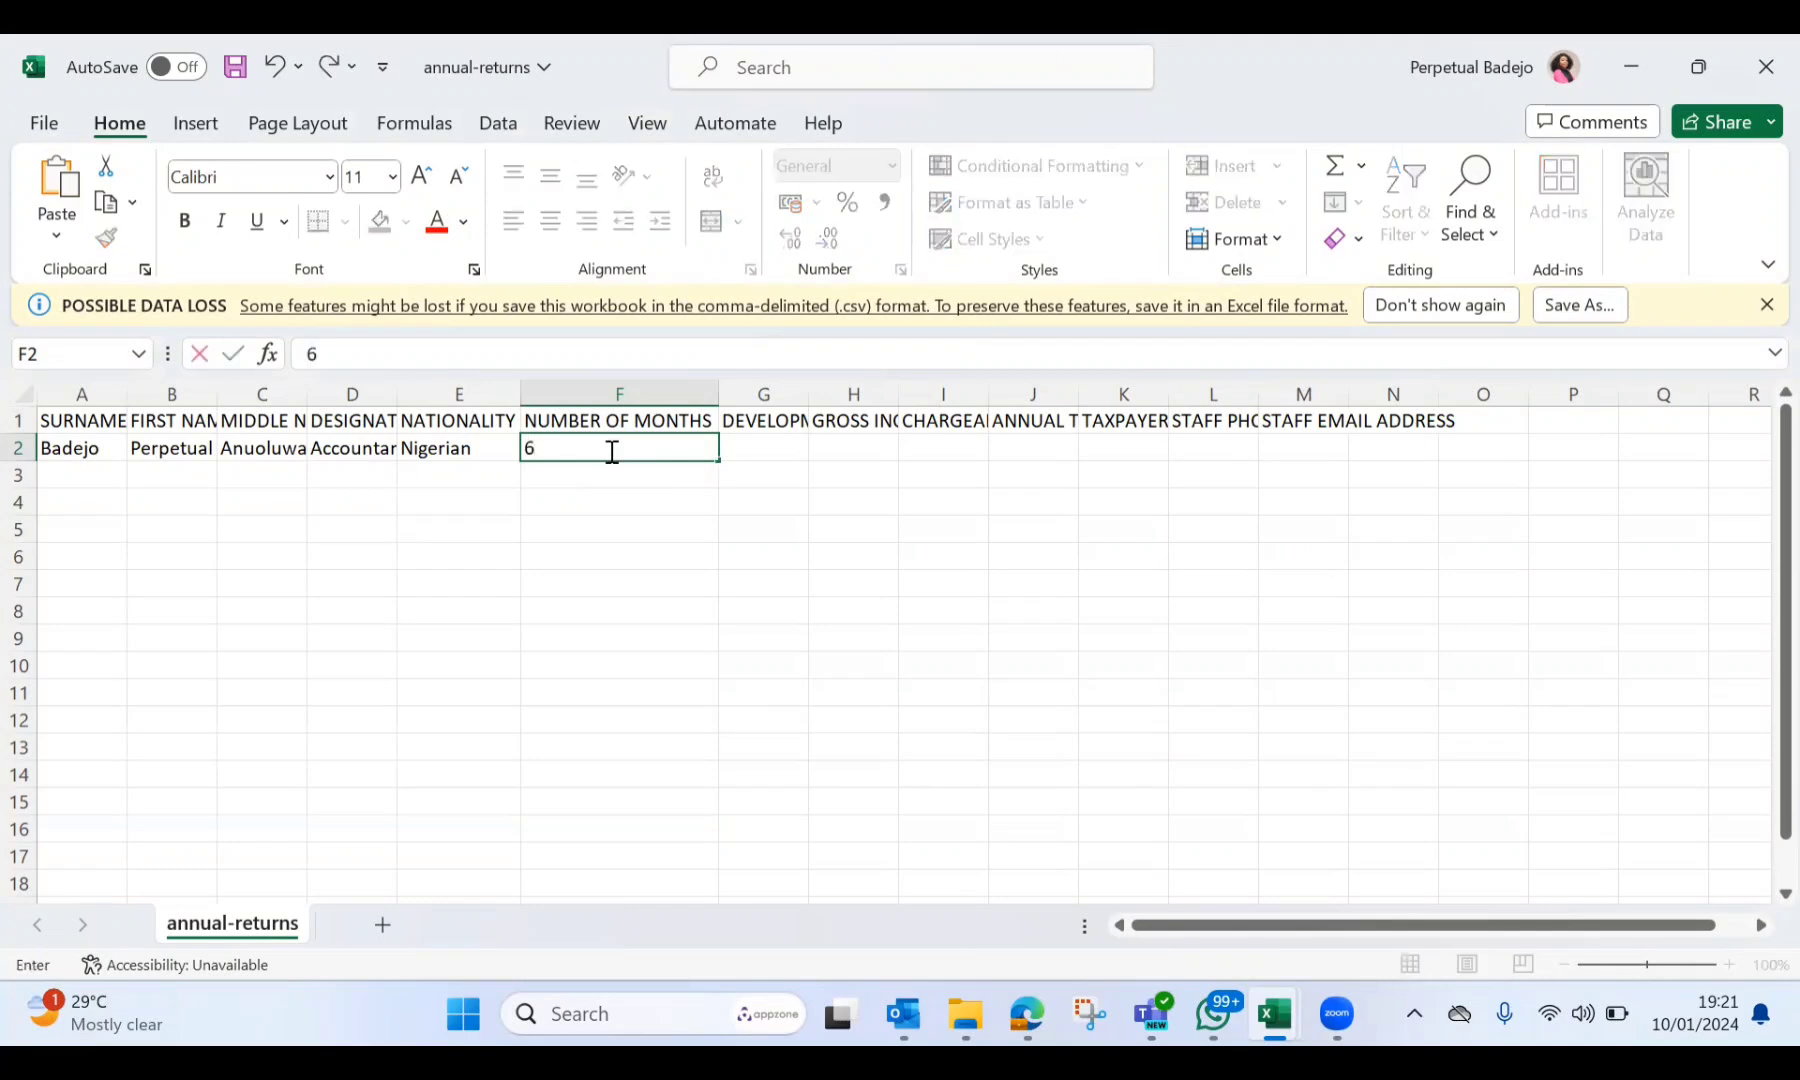
pyautogui.press('Tab')
pyautogui.moveTo(808, 395); pyautogui.dragTo(903, 395)
pyautogui.write('100')
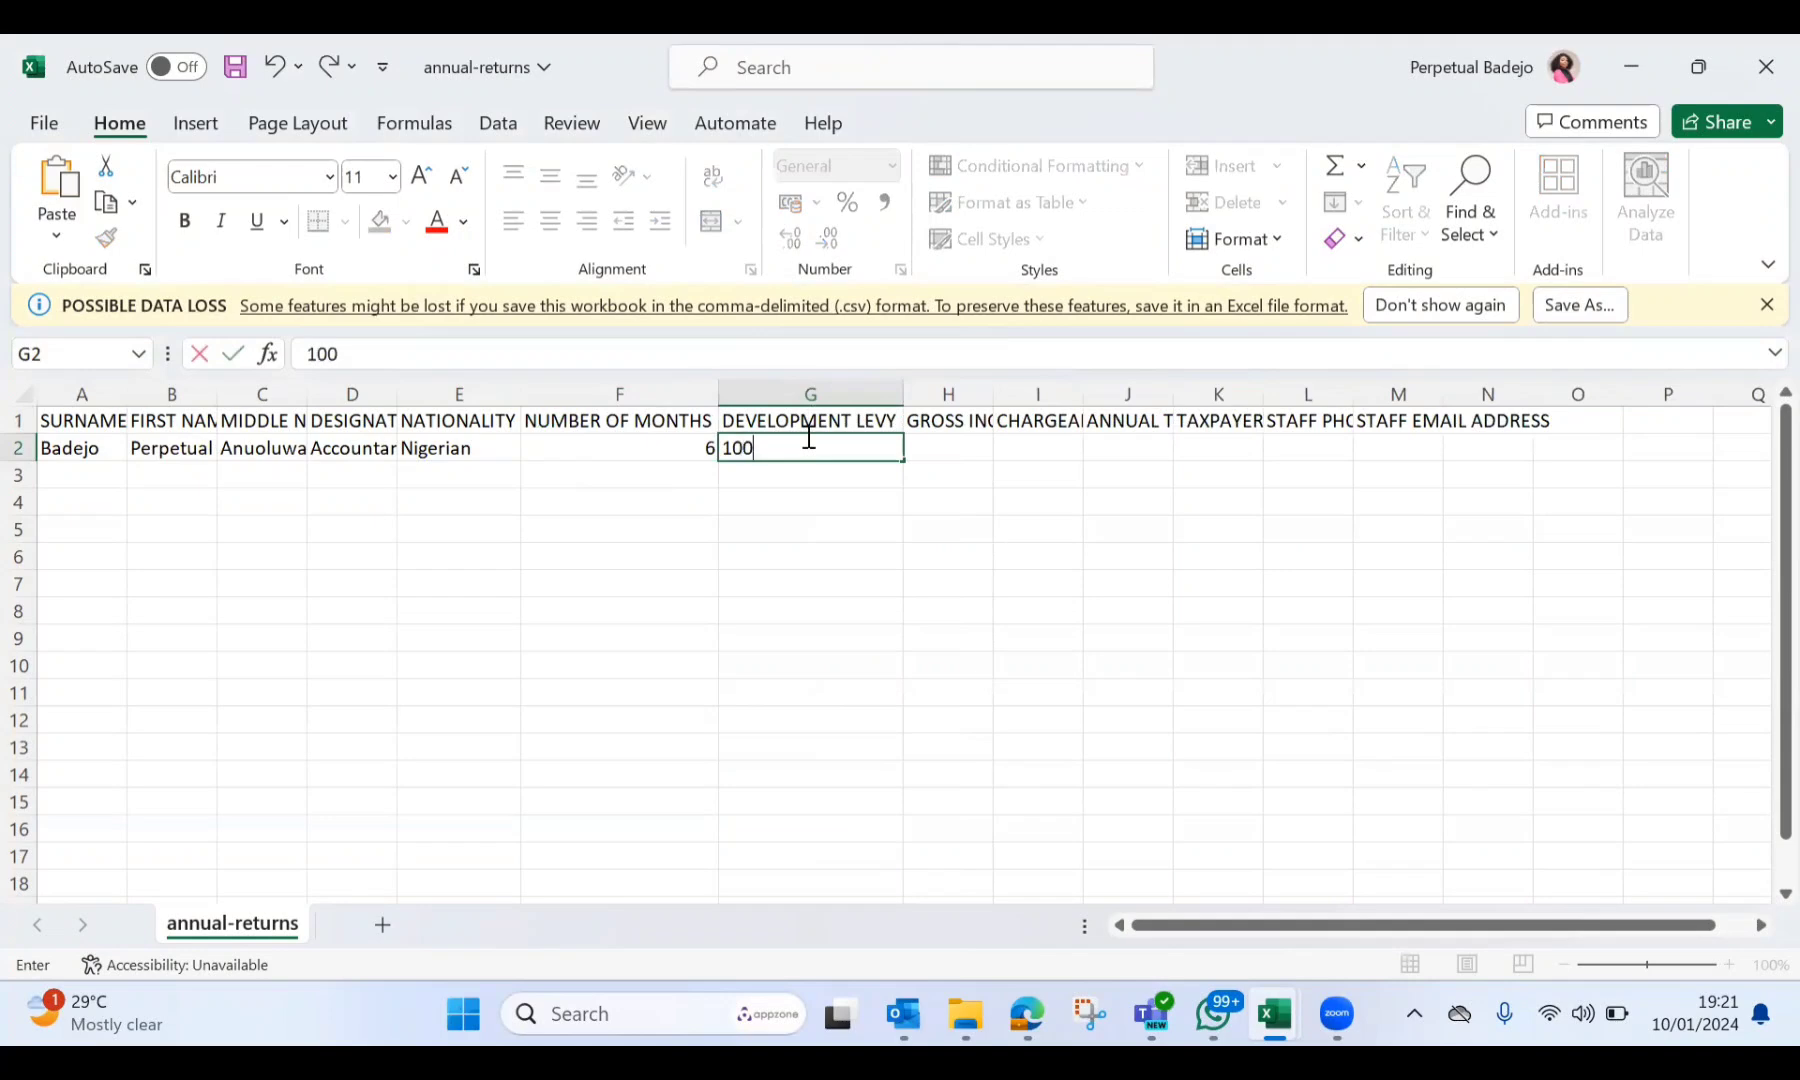
pyautogui.press('Tab')
# Widen the Gross Income column and enter 666666666 as the employee's gross income in H2
pyautogui.moveTo(989, 392); pyautogui.dragTo(1058, 394)
pyautogui.click(915, 607)
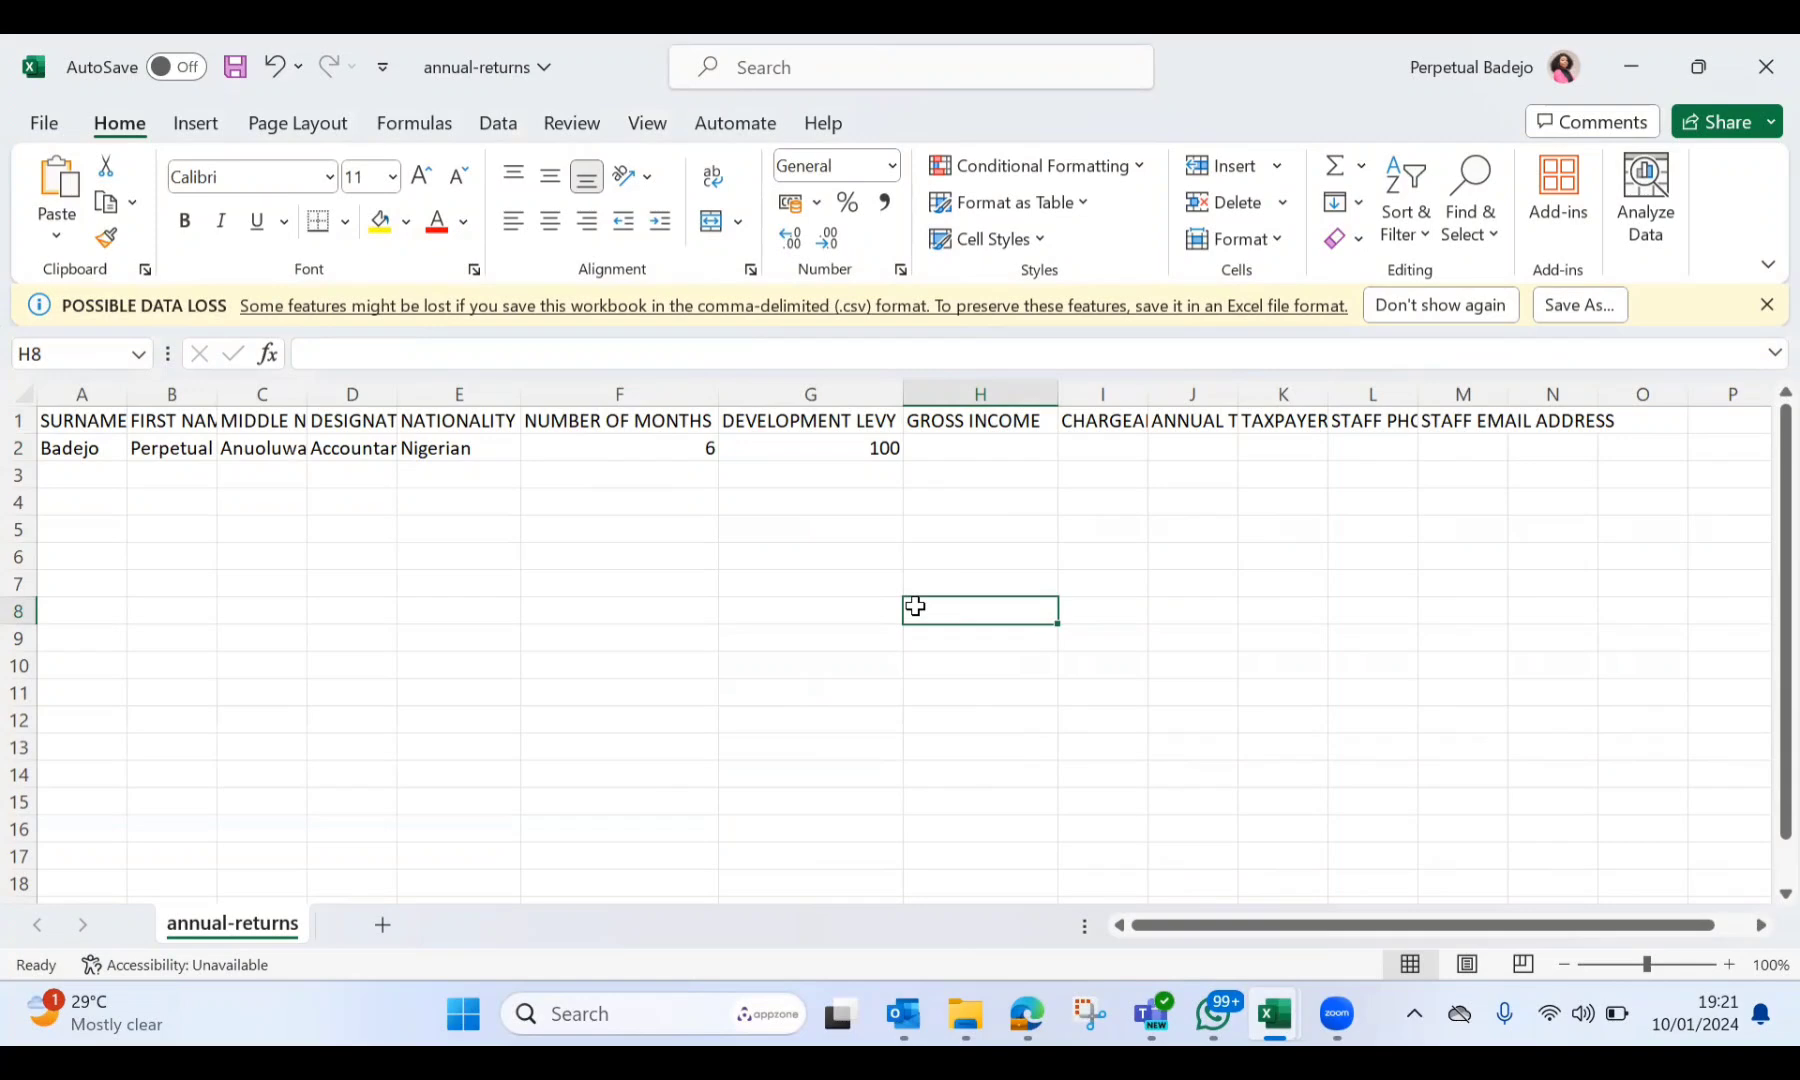
pyautogui.click(960, 446)
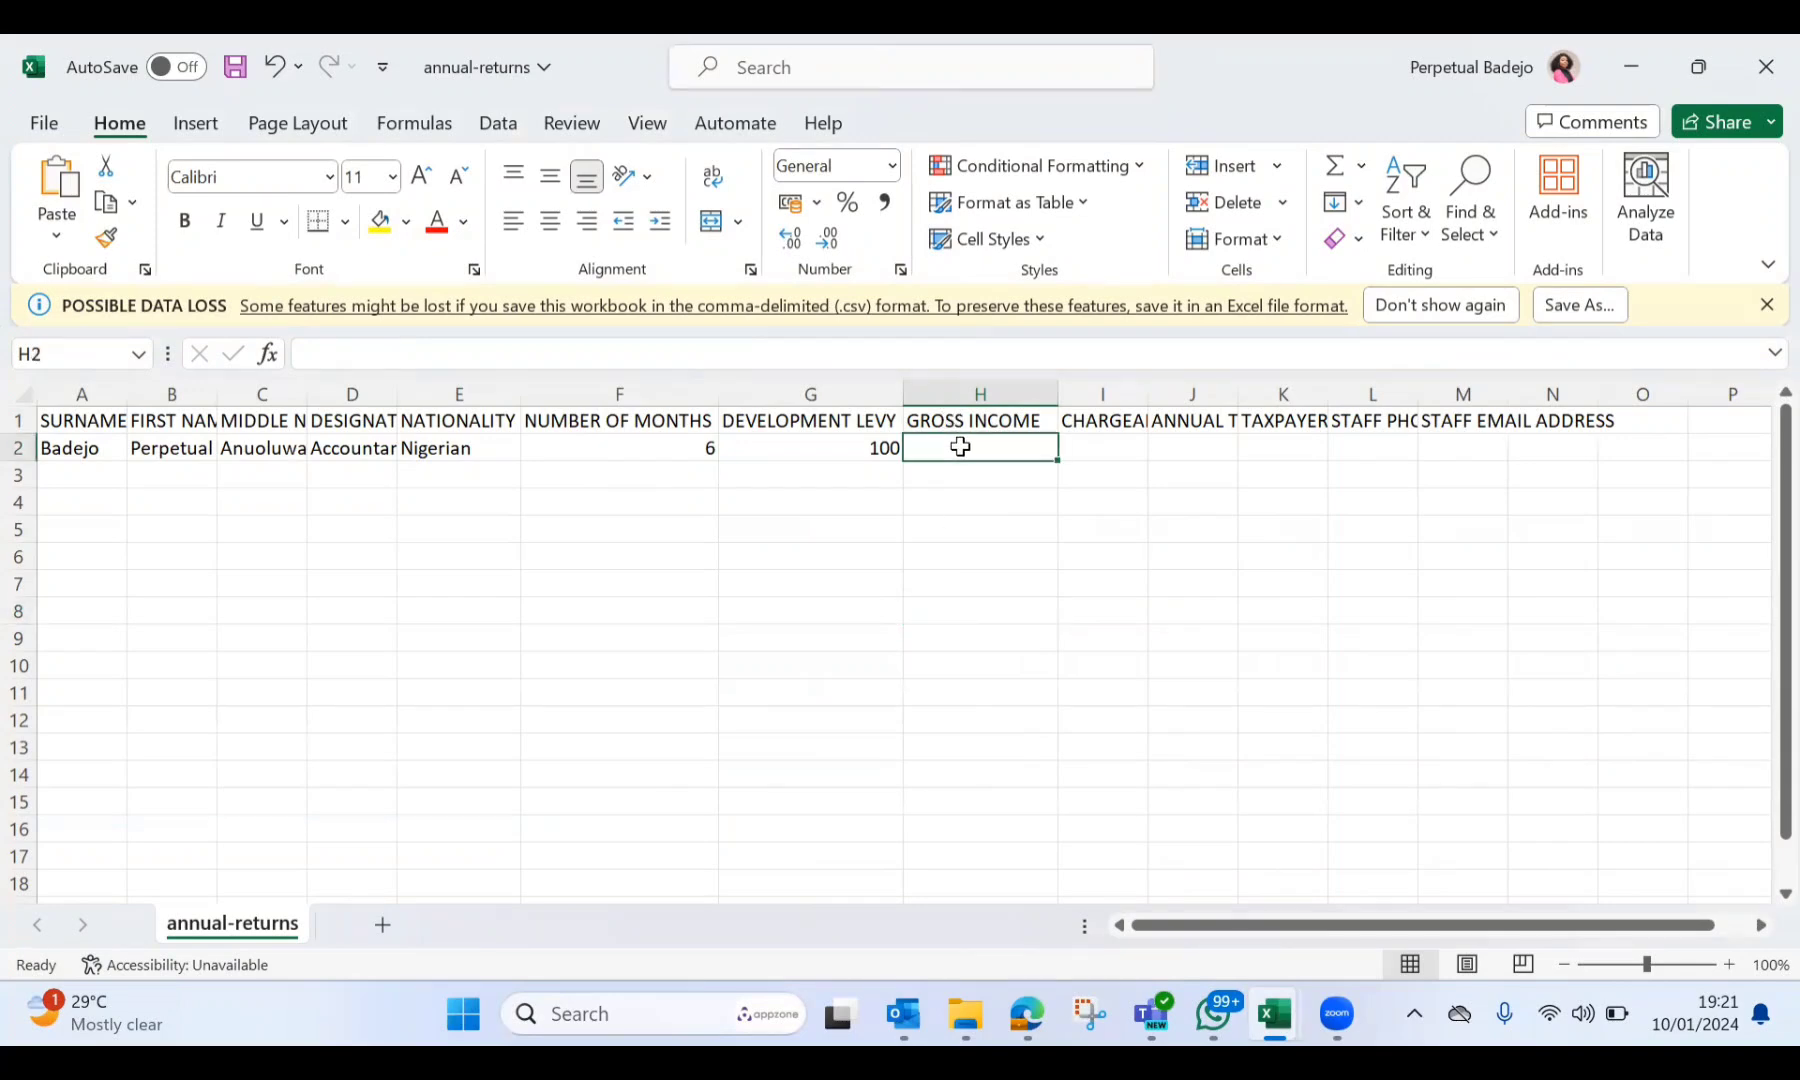
pyautogui.click(613, 441)
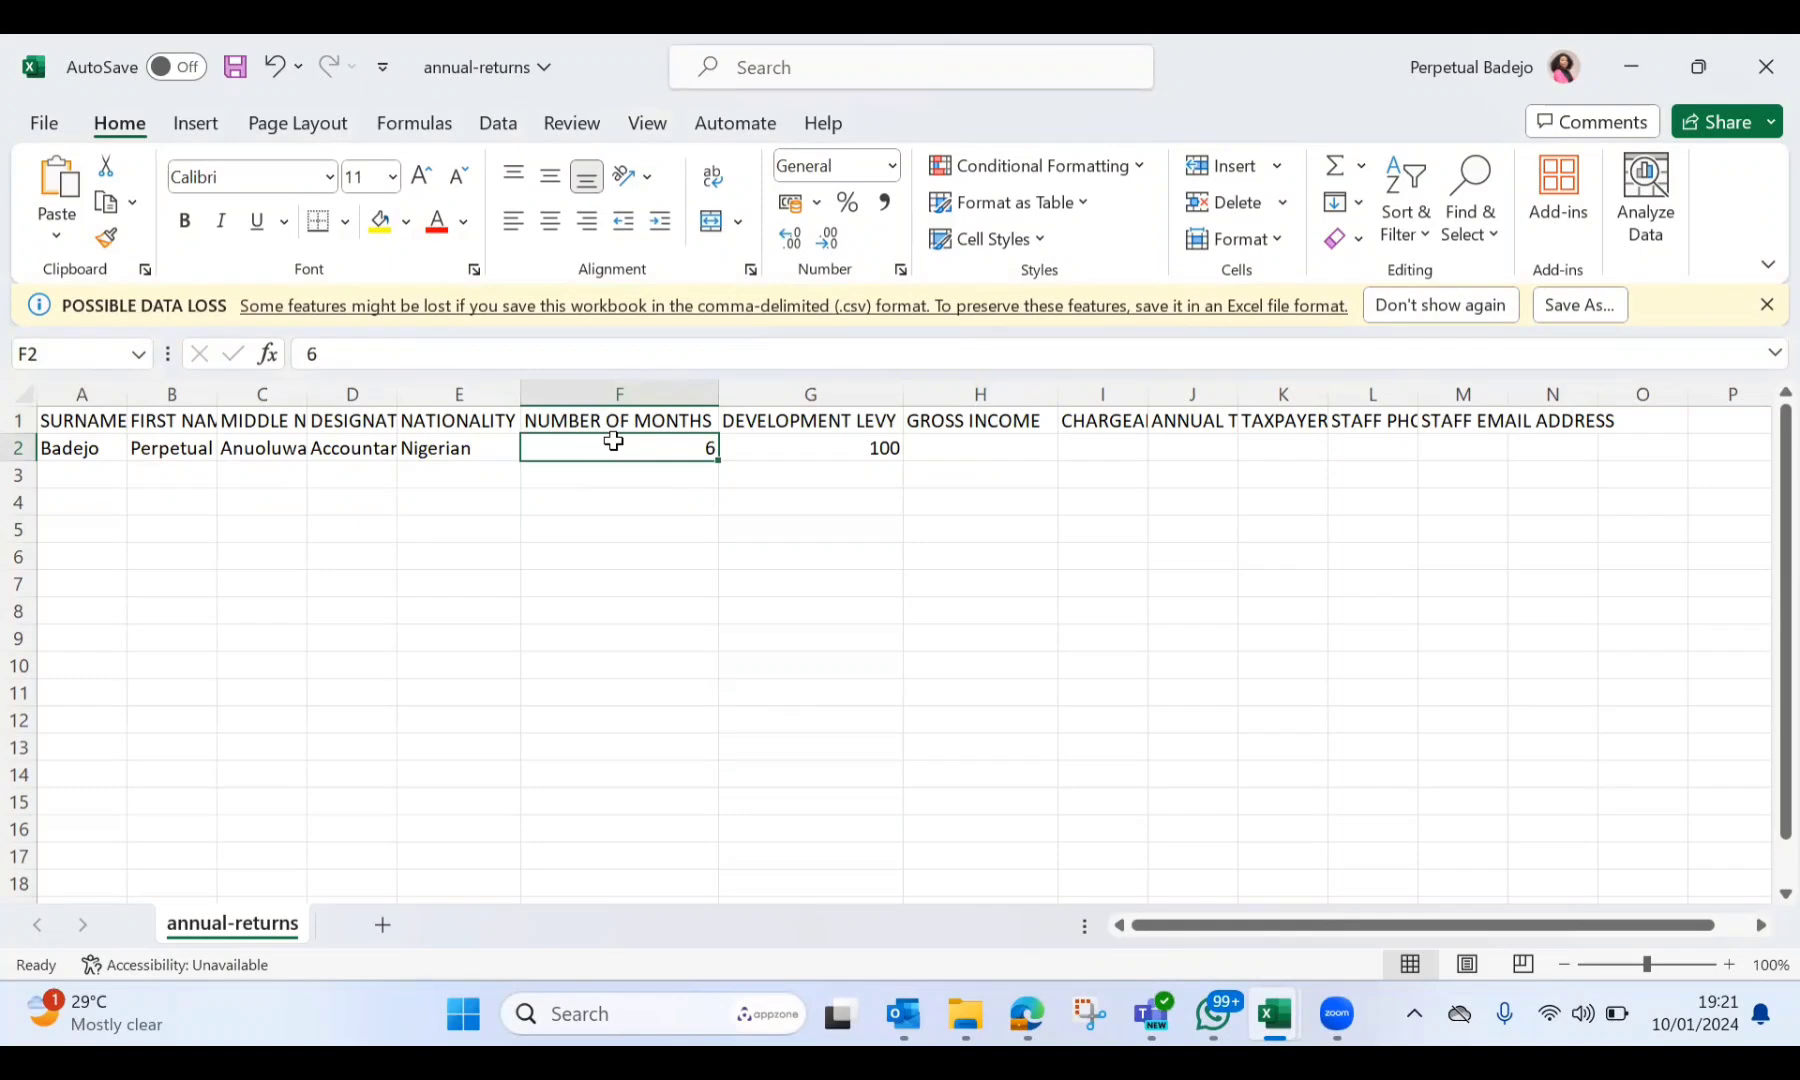
pyautogui.press('Right')
pyautogui.press('Right')
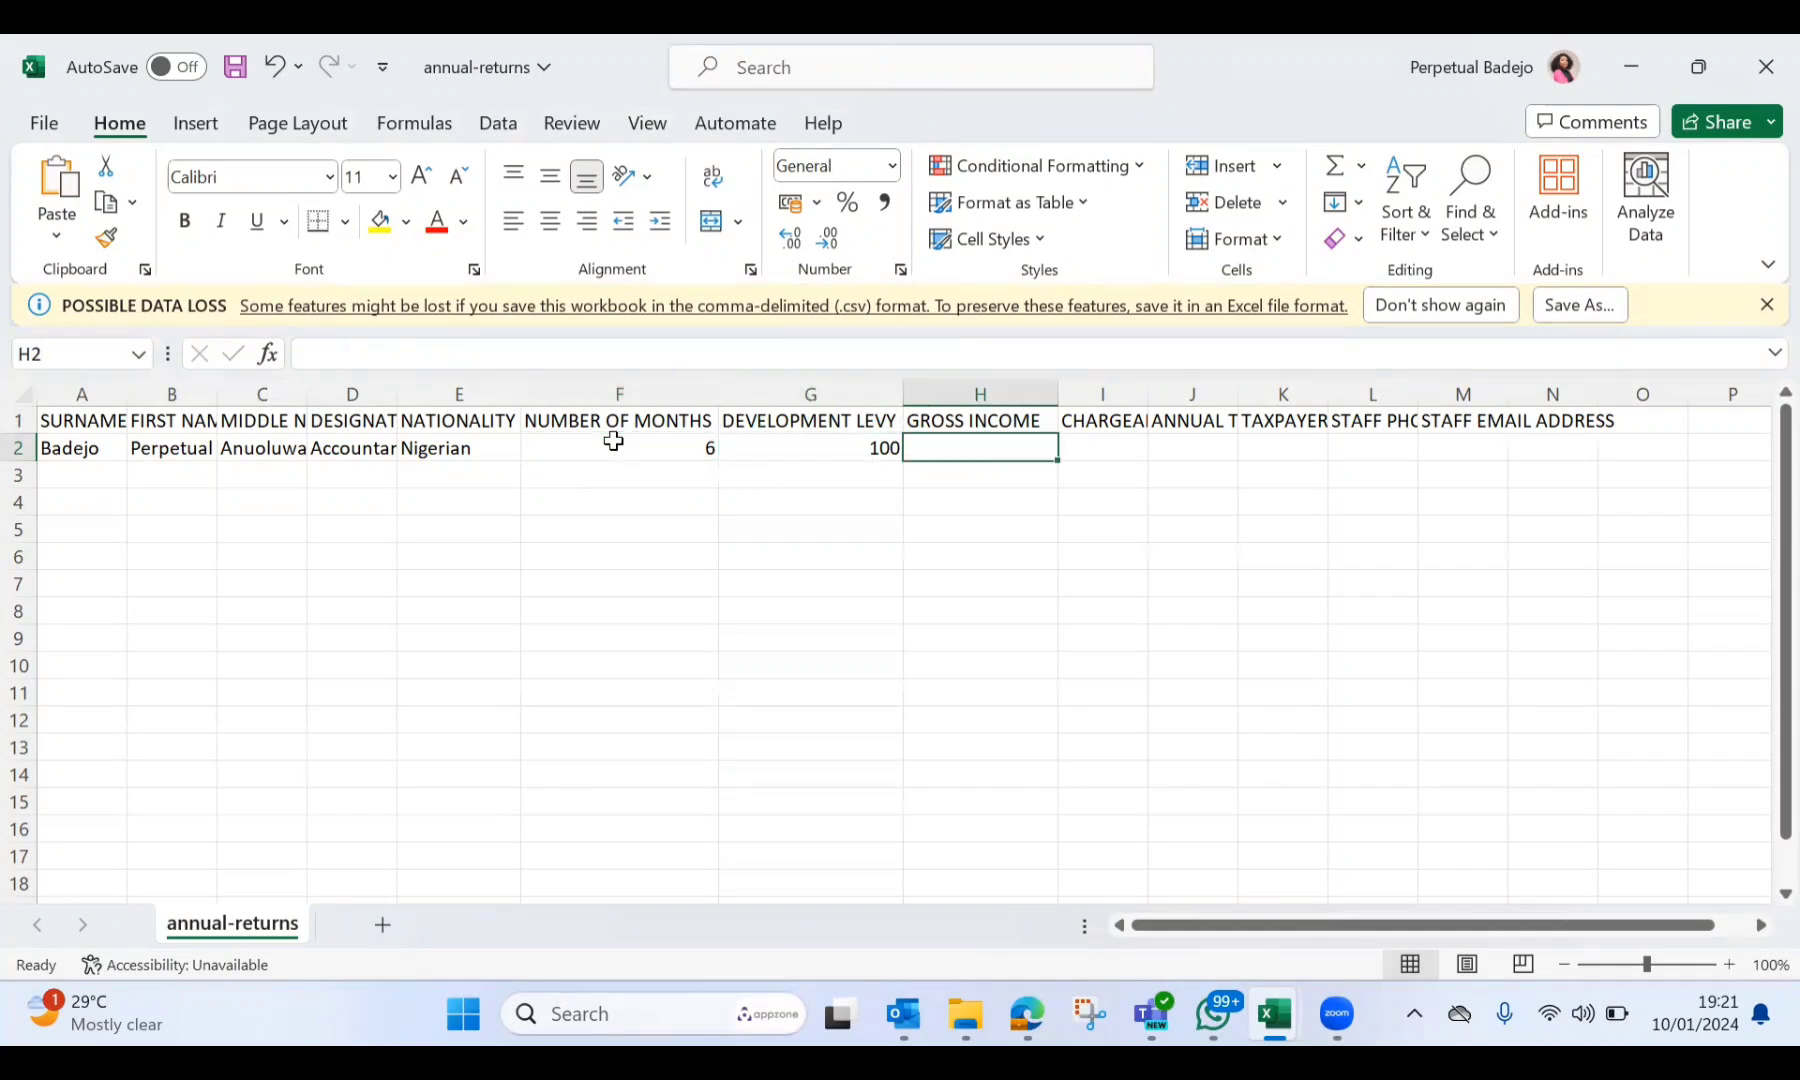
pyautogui.write('666666666')
pyautogui.press('Tab')
pyautogui.press('pagedown')
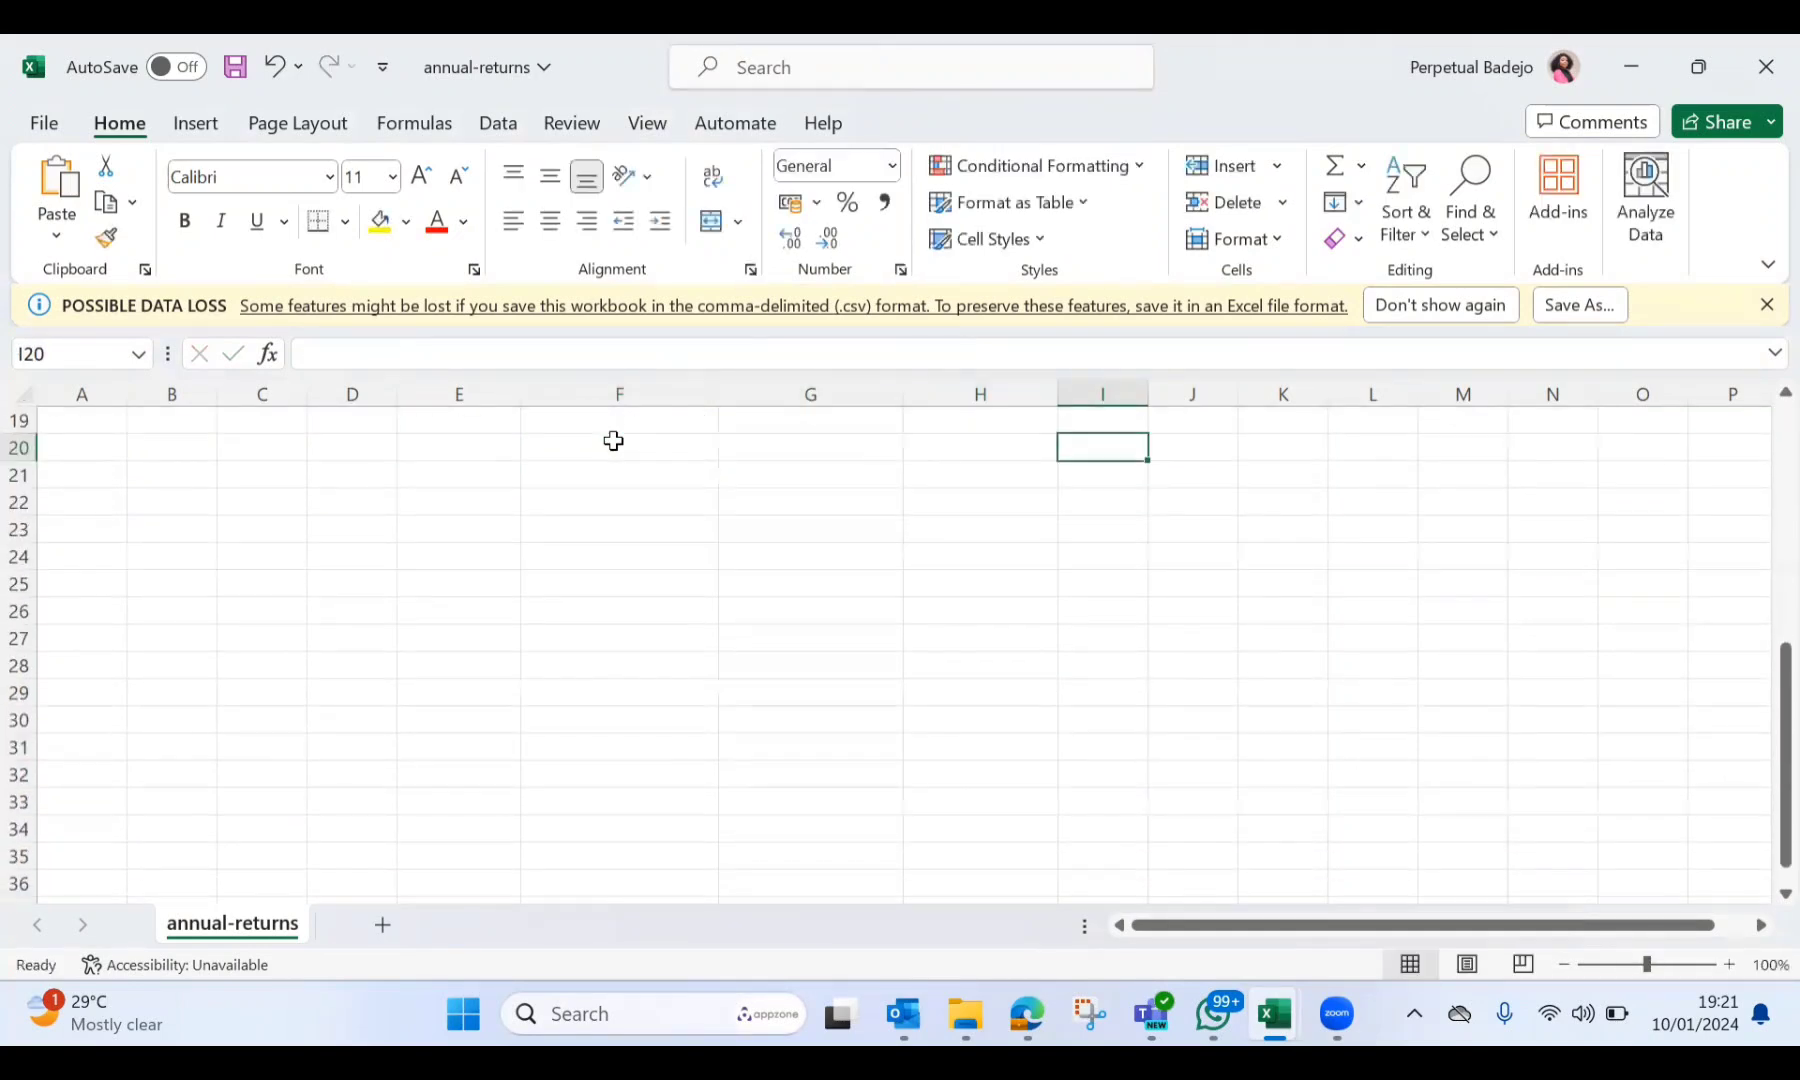
pyautogui.press('pageup')
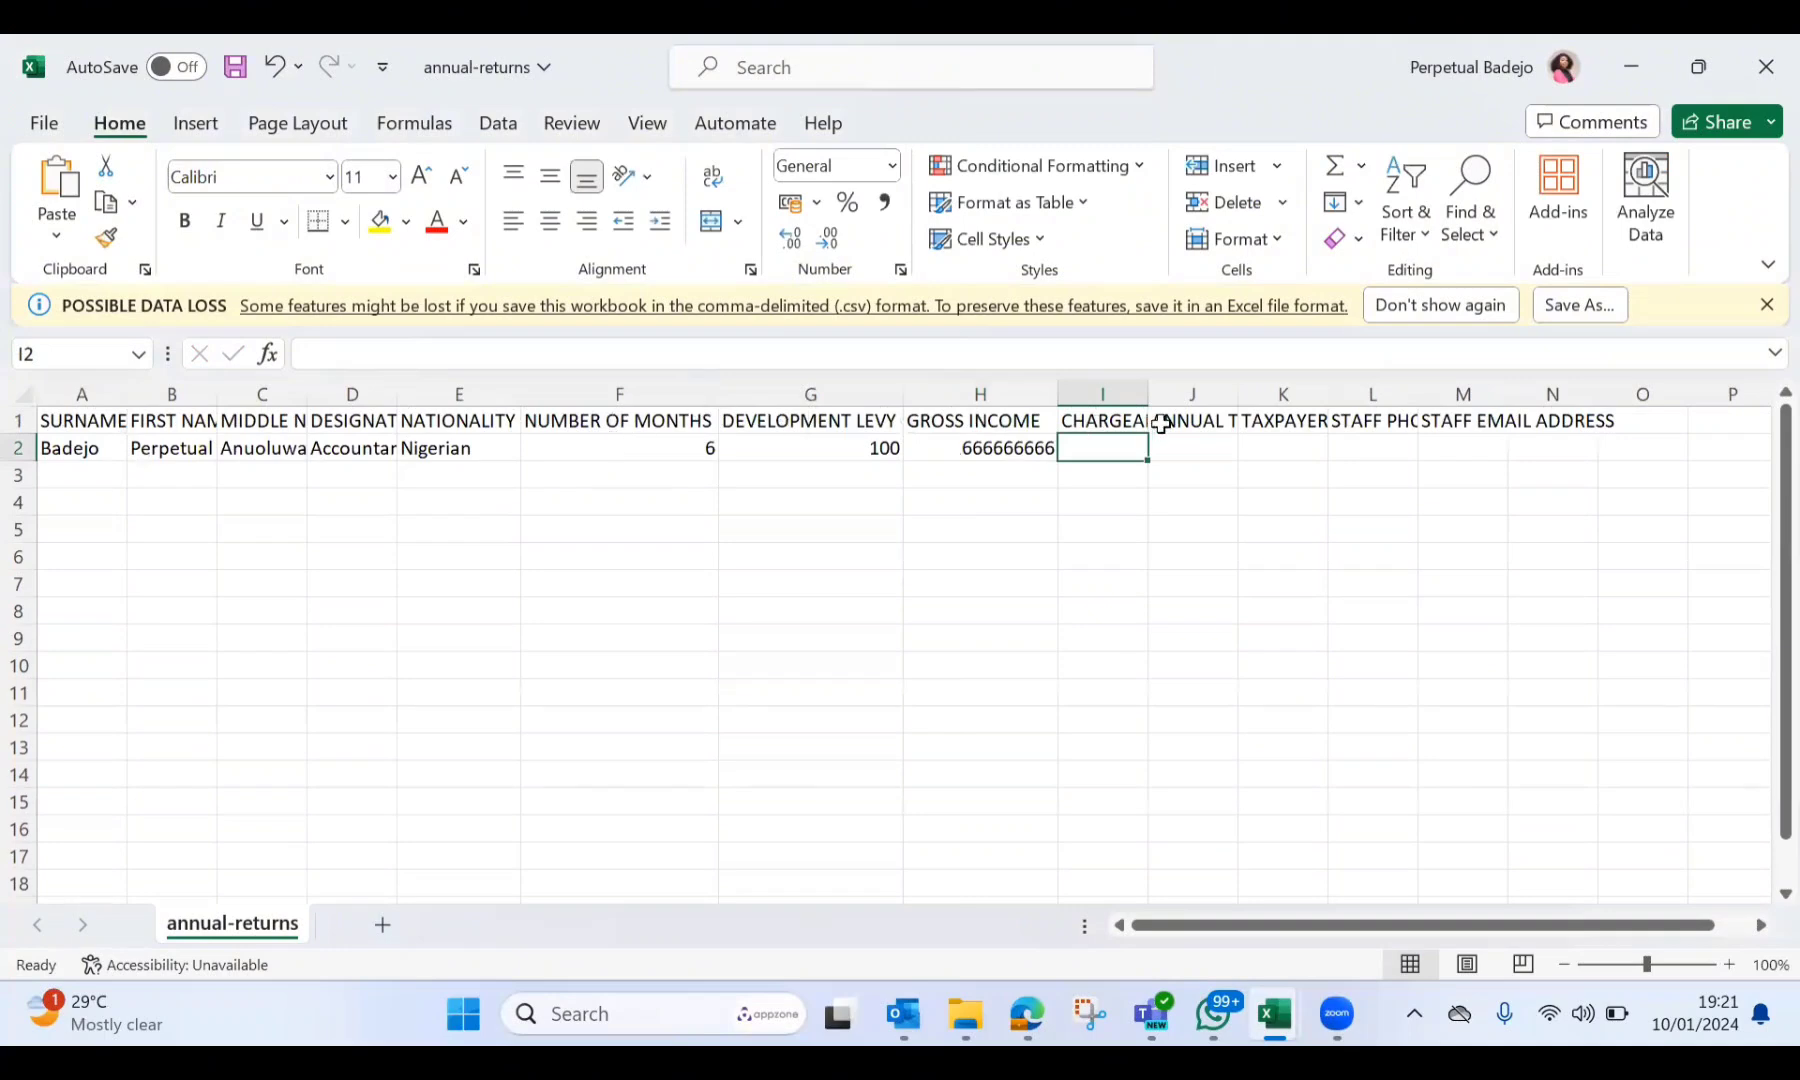
# Enter chargeable income 4444444 and annual tax paid 777777 for the employee, widening both columns to show their headings
pyautogui.moveTo(1148, 394); pyautogui.dragTo(1223, 397)
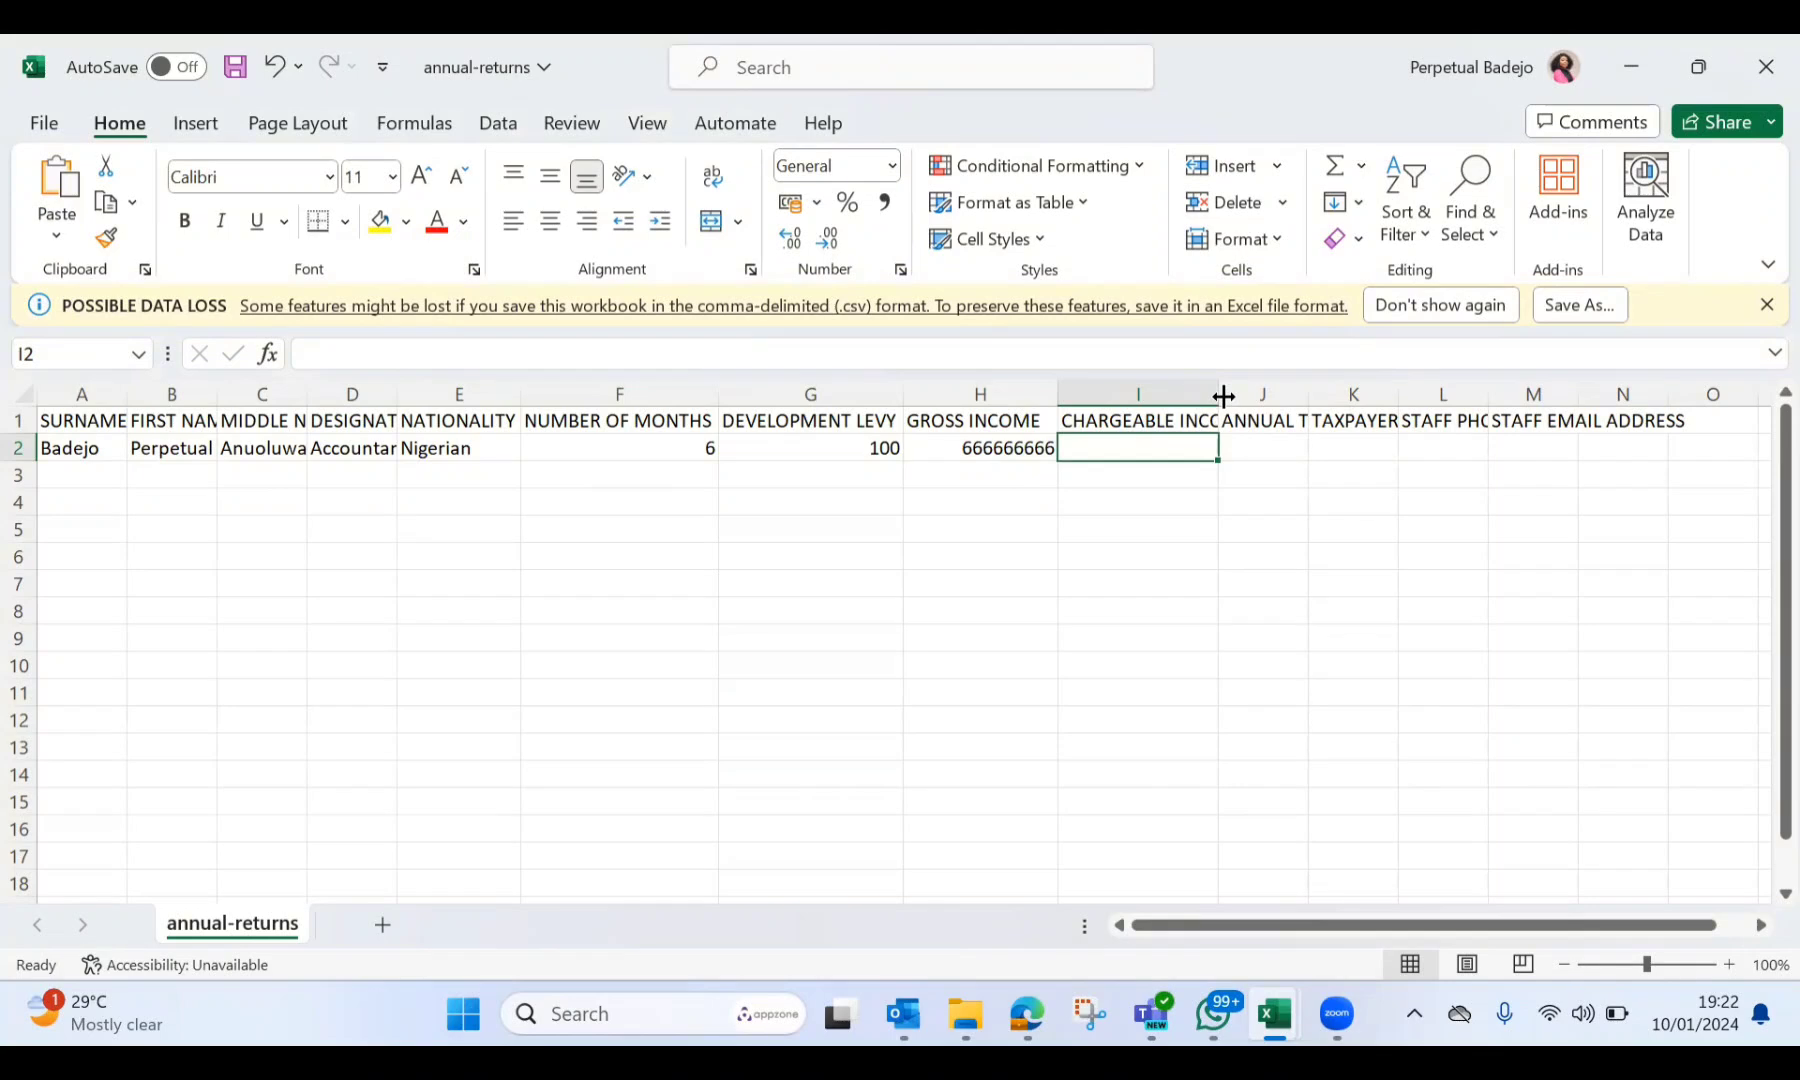
pyautogui.write('4444444')
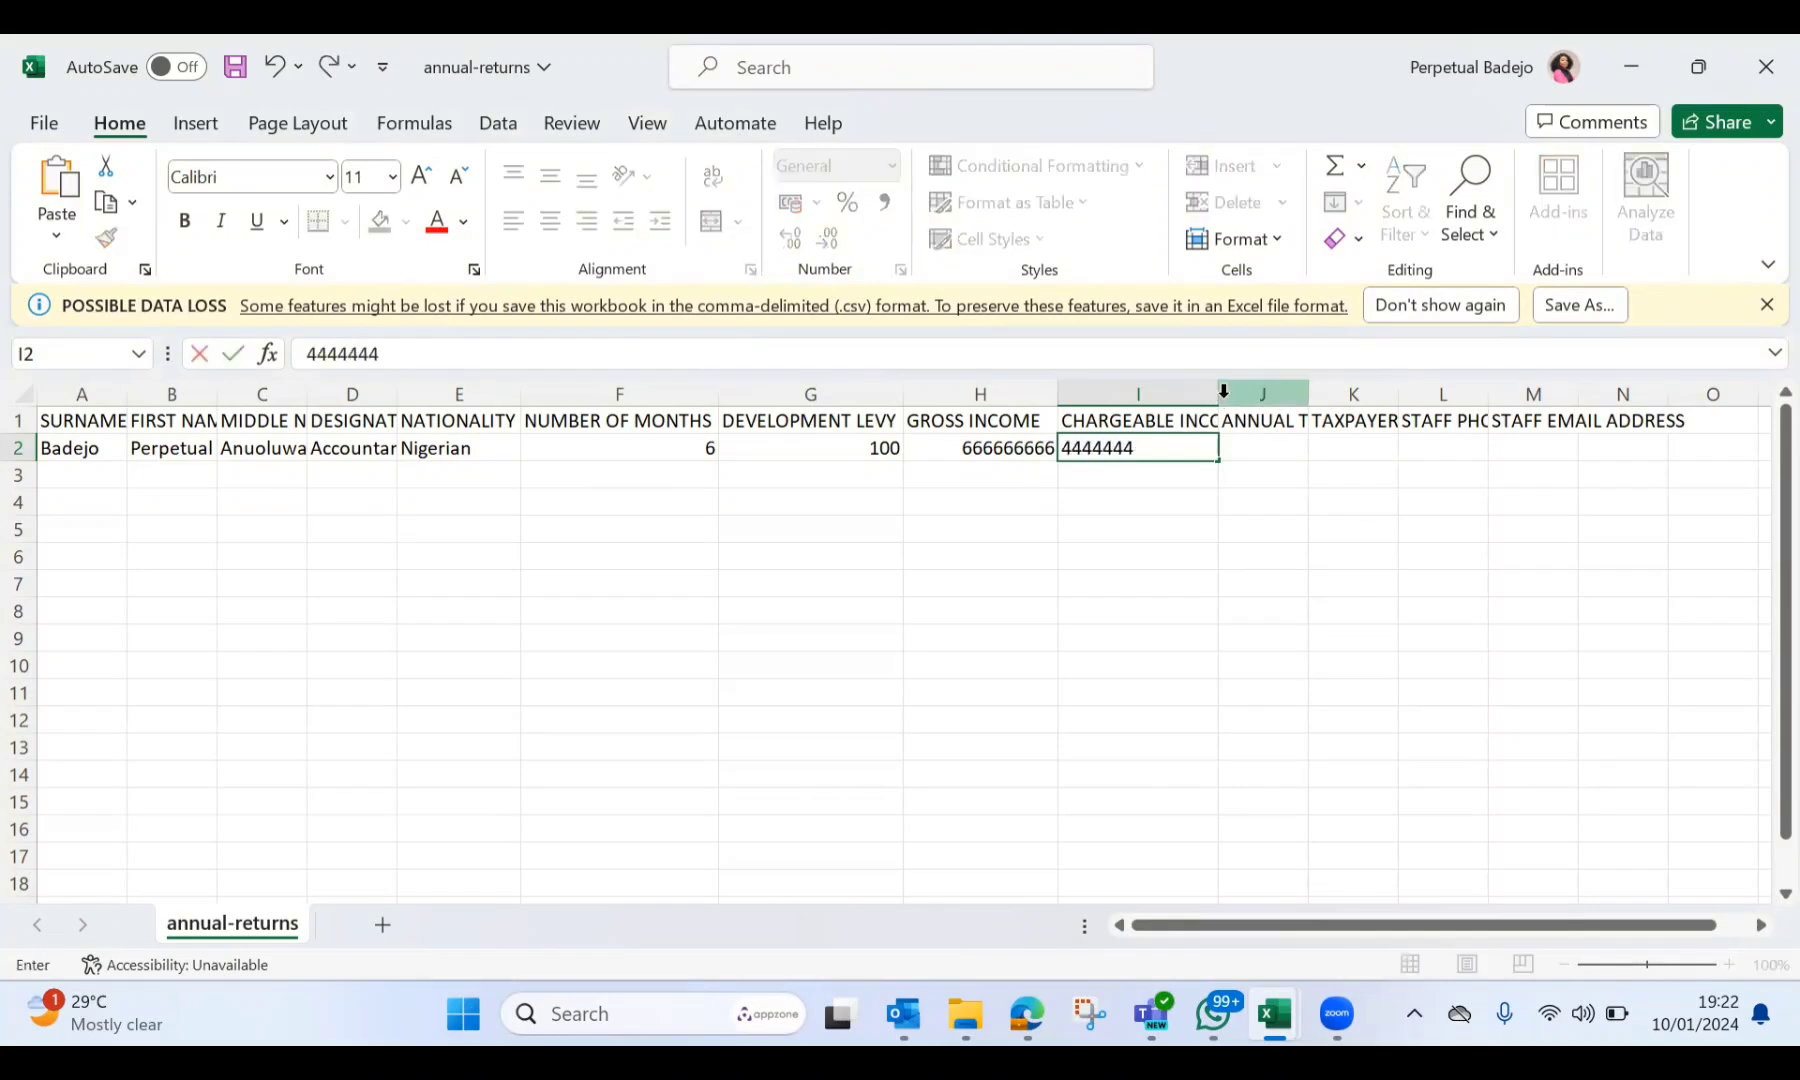
pyautogui.press('Tab')
pyautogui.moveTo(1221, 394); pyautogui.dragTo(1274, 396)
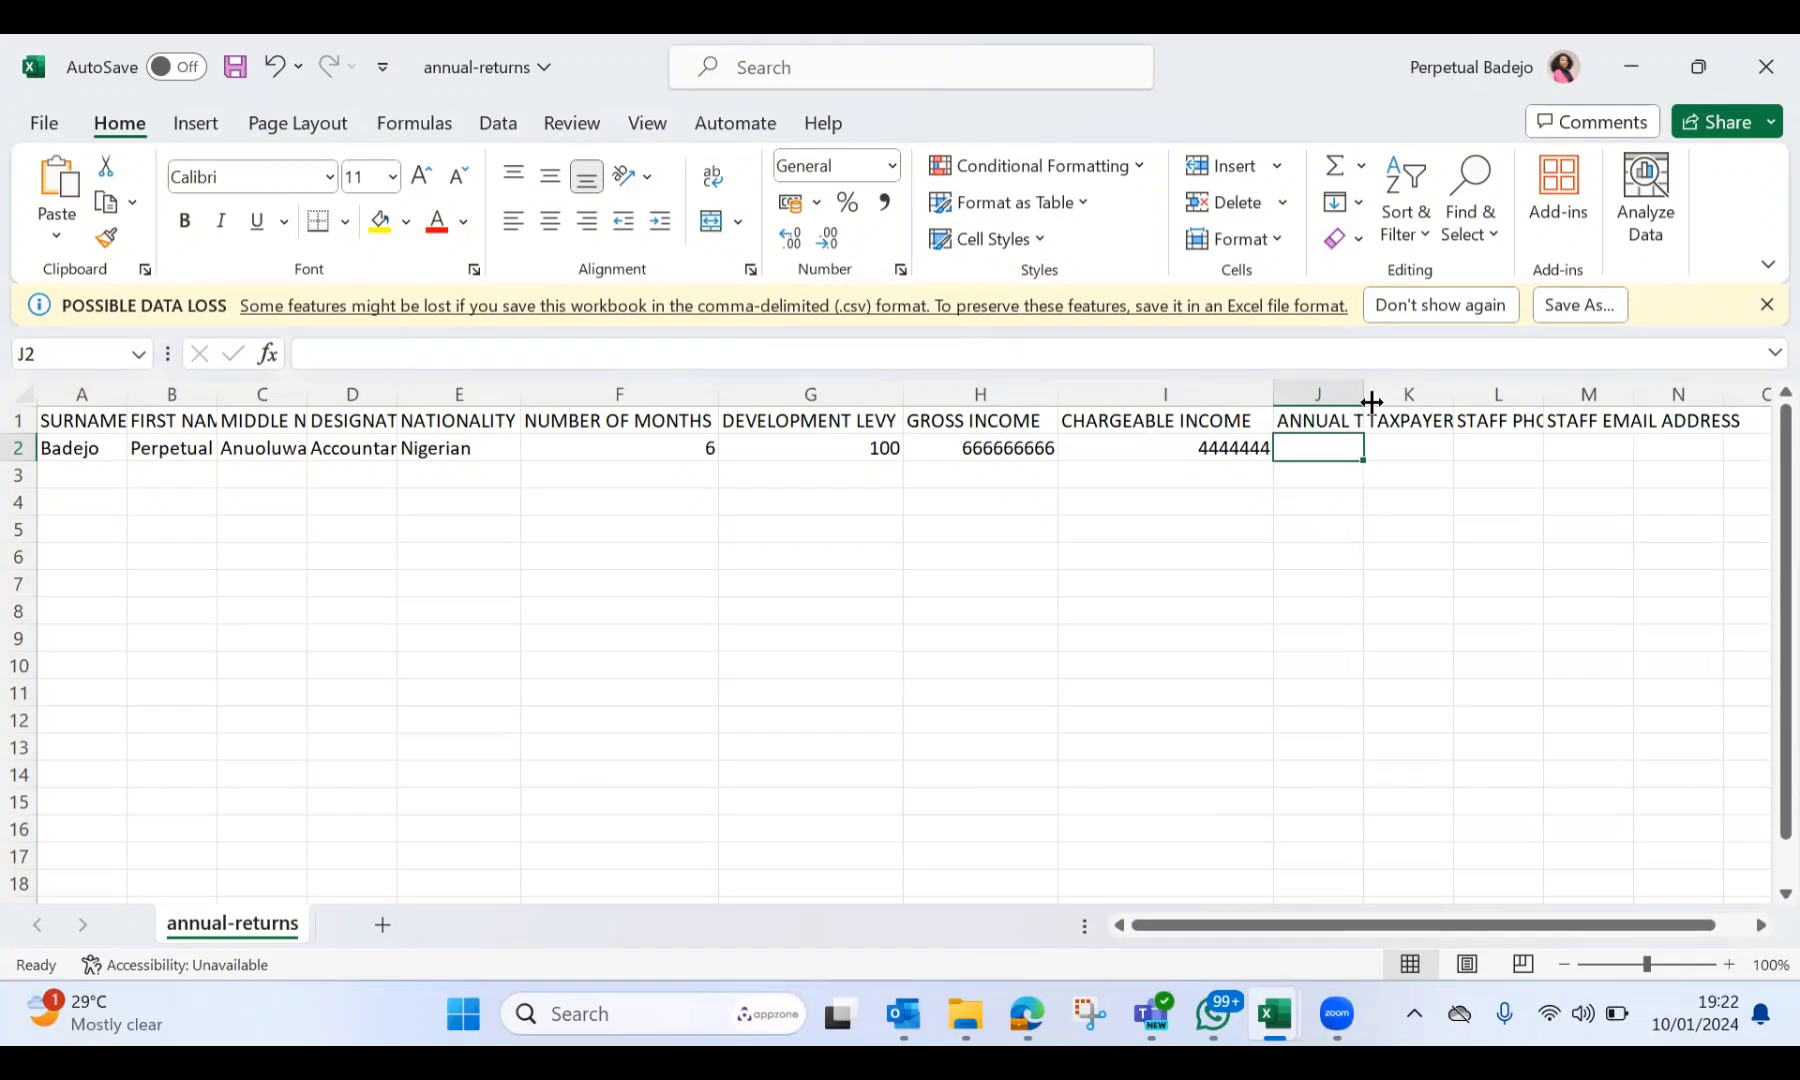
pyautogui.moveTo(1364, 395); pyautogui.dragTo(1462, 403)
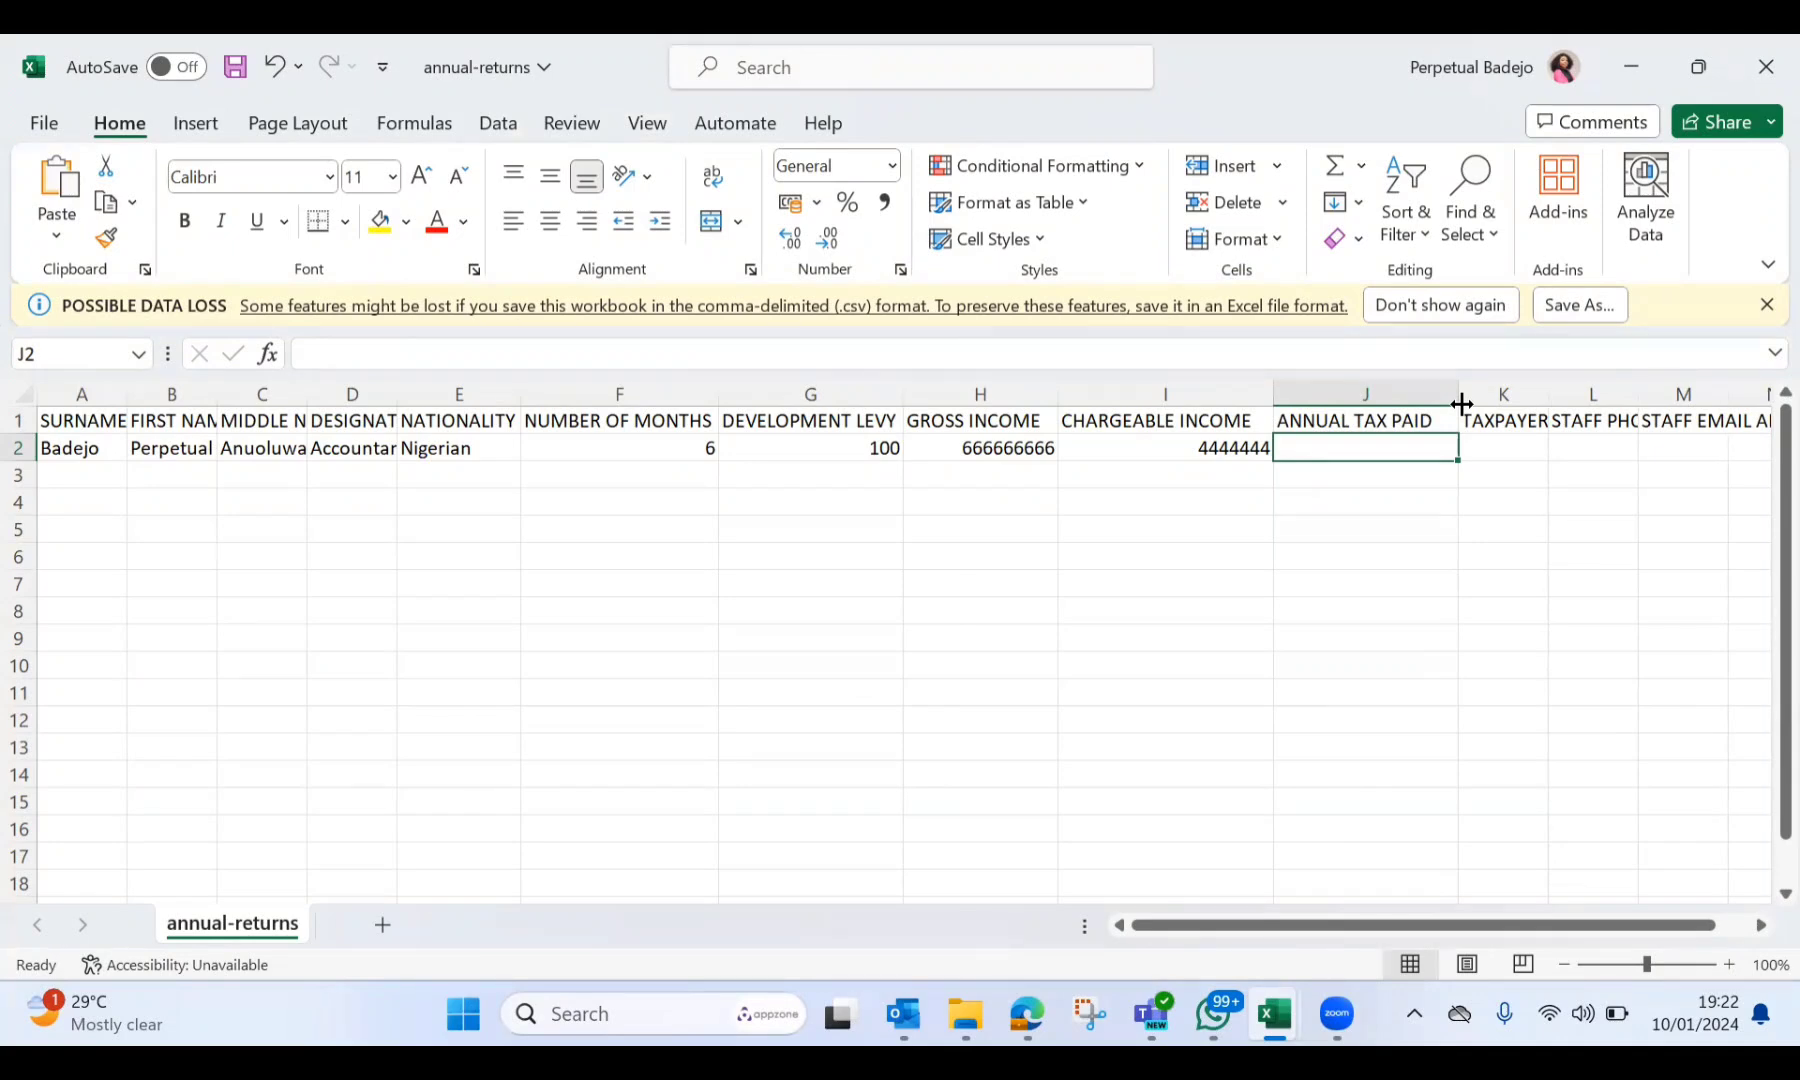
pyautogui.write('777777')
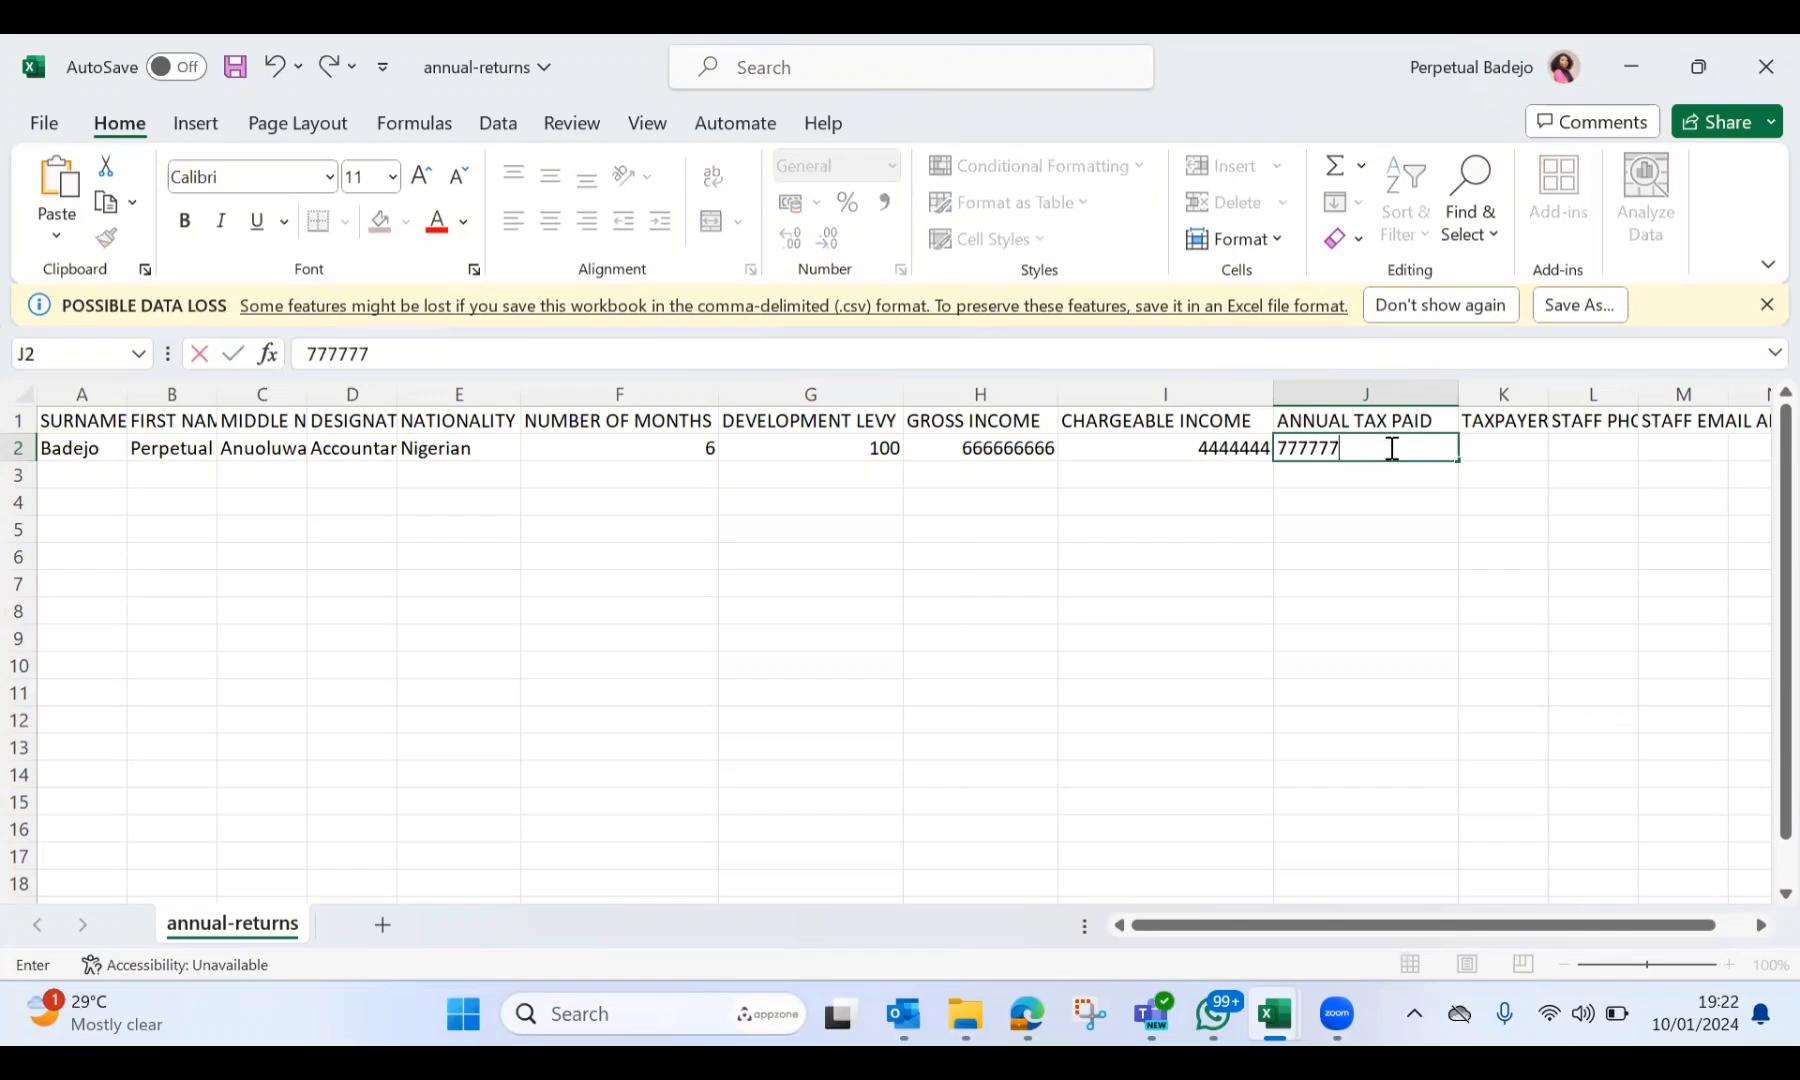
# Widen the Taxpayer ID column and enter the employee's taxpayer ID in K2
pyautogui.click(1507, 447)
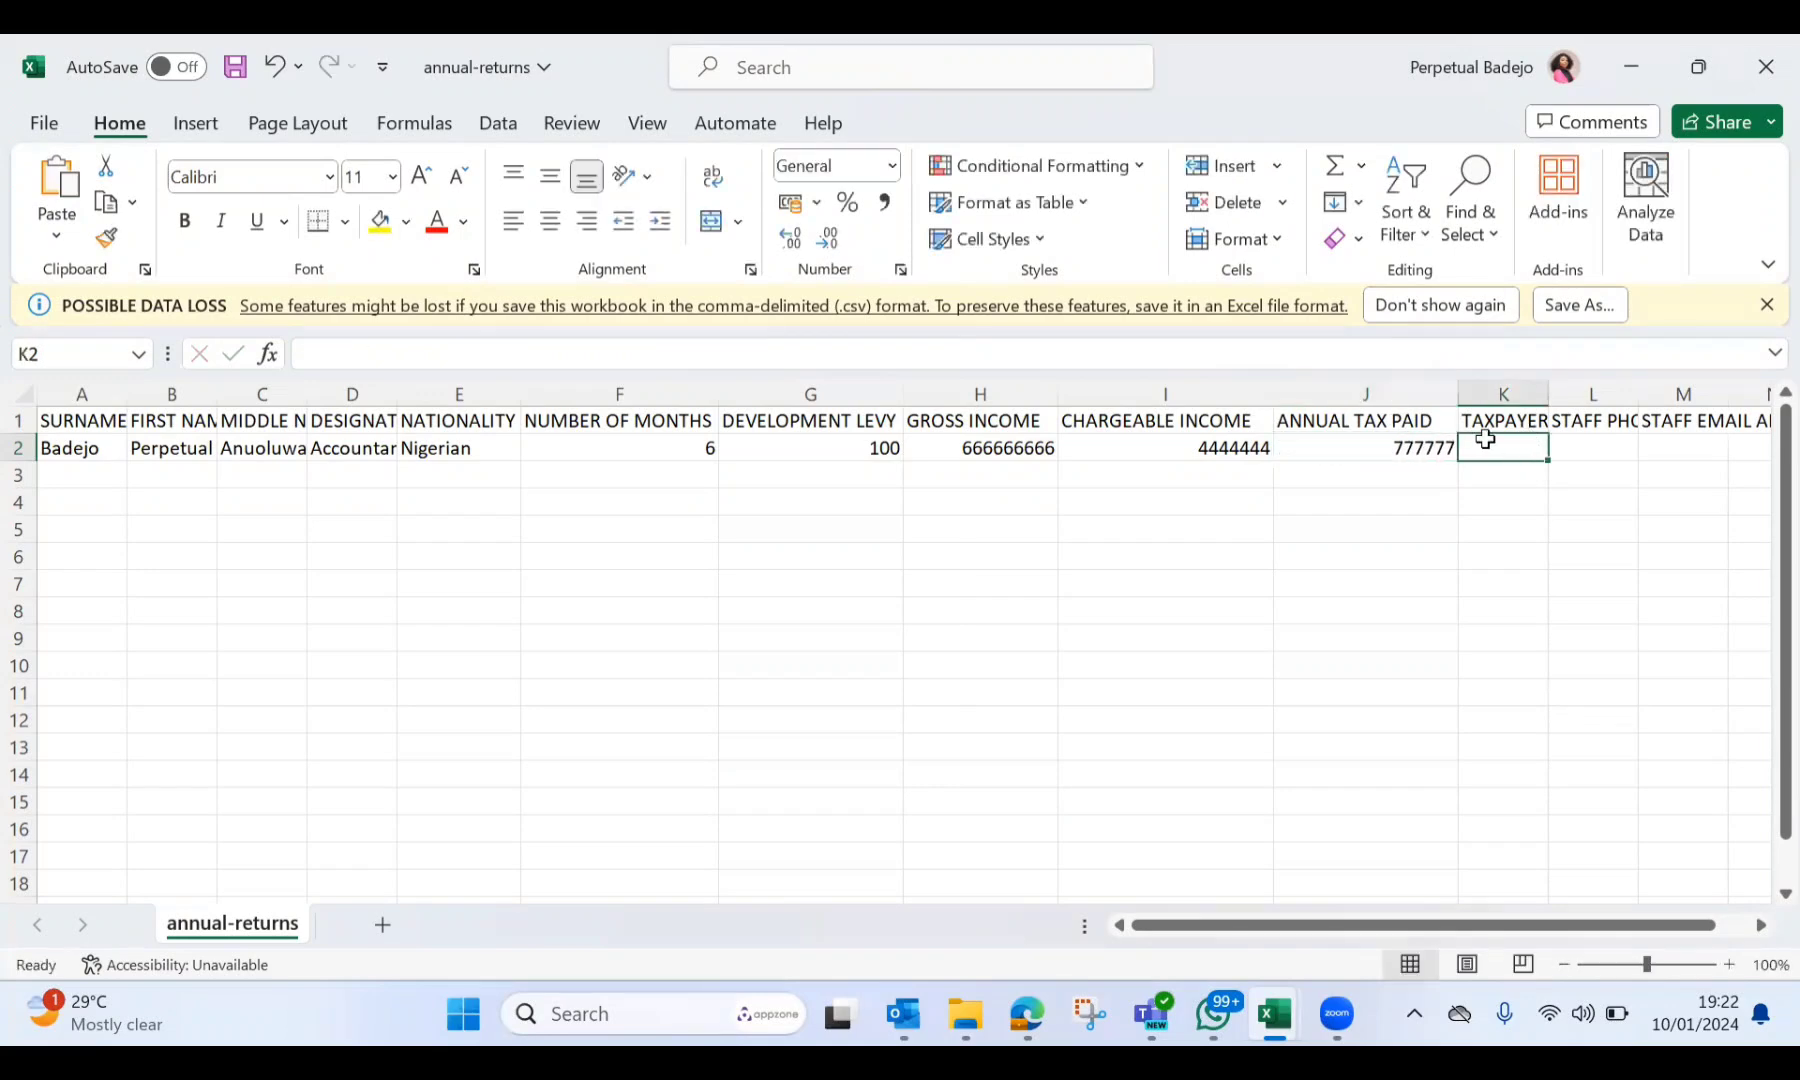
pyautogui.hscroll(2, 1487, 437)
pyautogui.moveTo(1361, 391); pyautogui.dragTo(1407, 391)
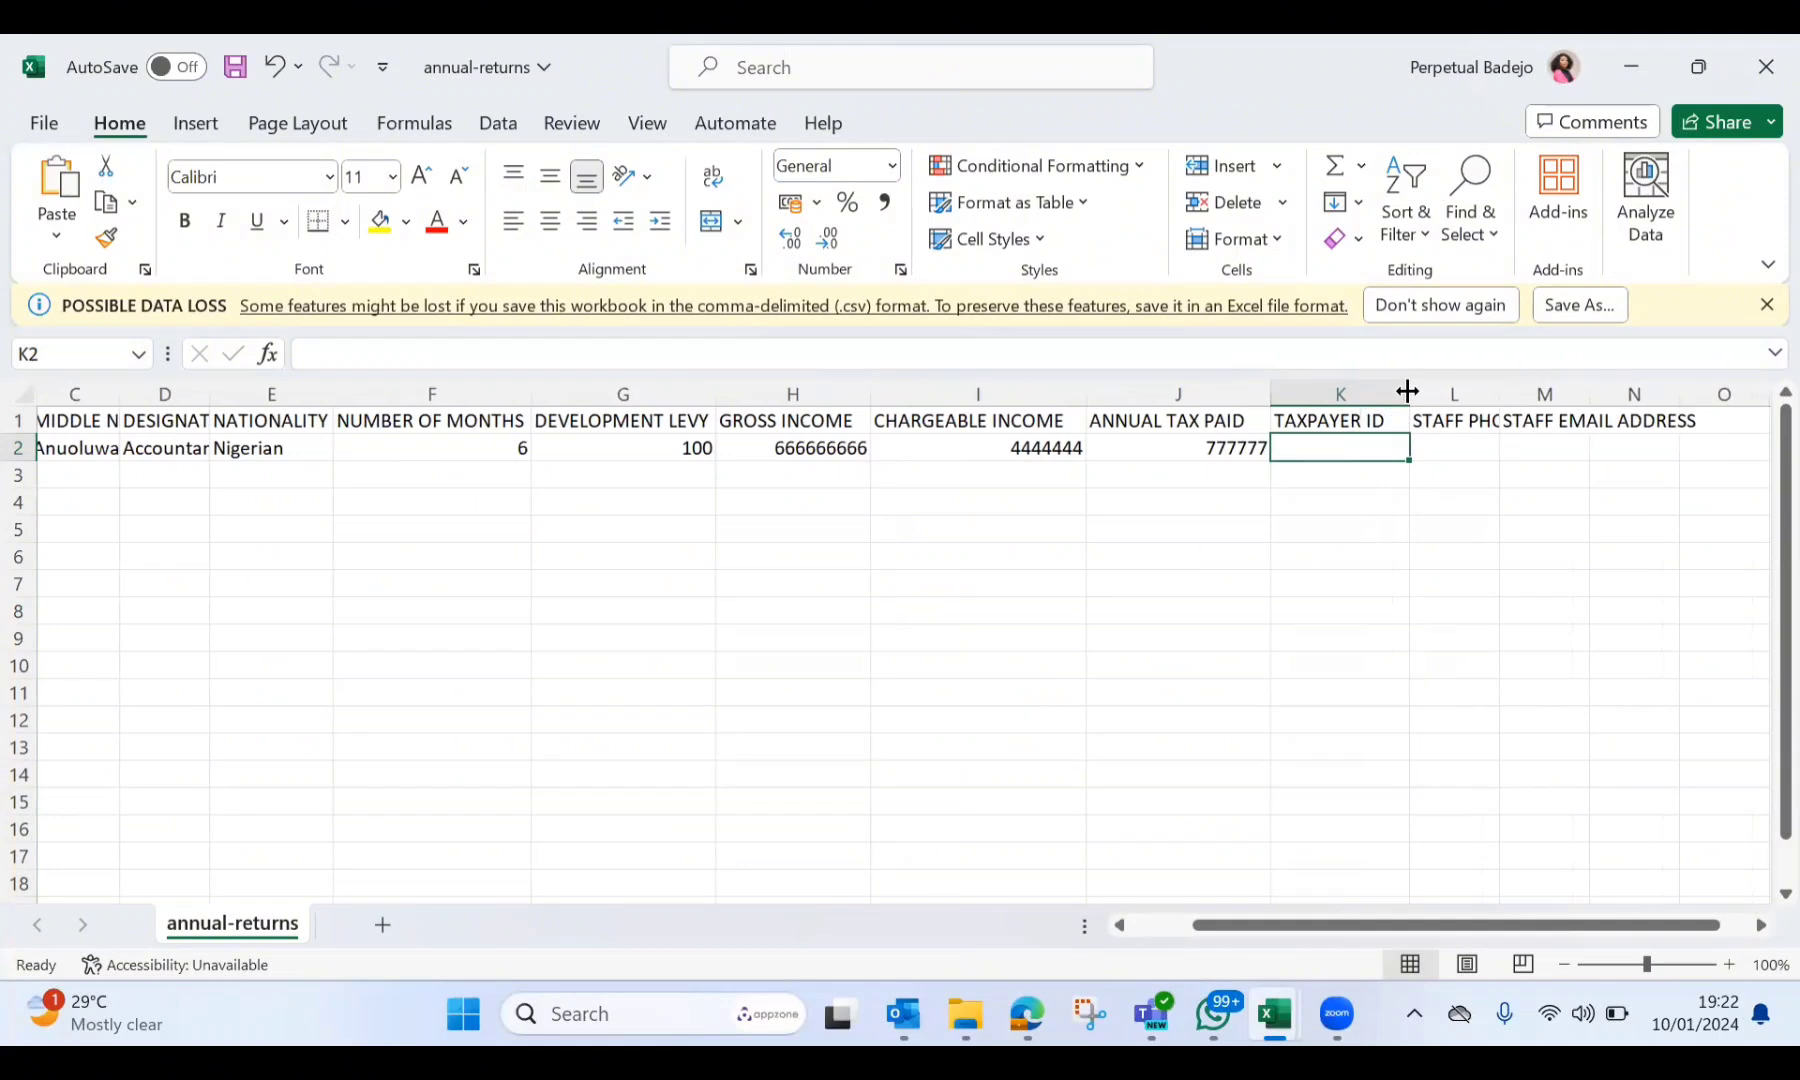
pyautogui.write('66')
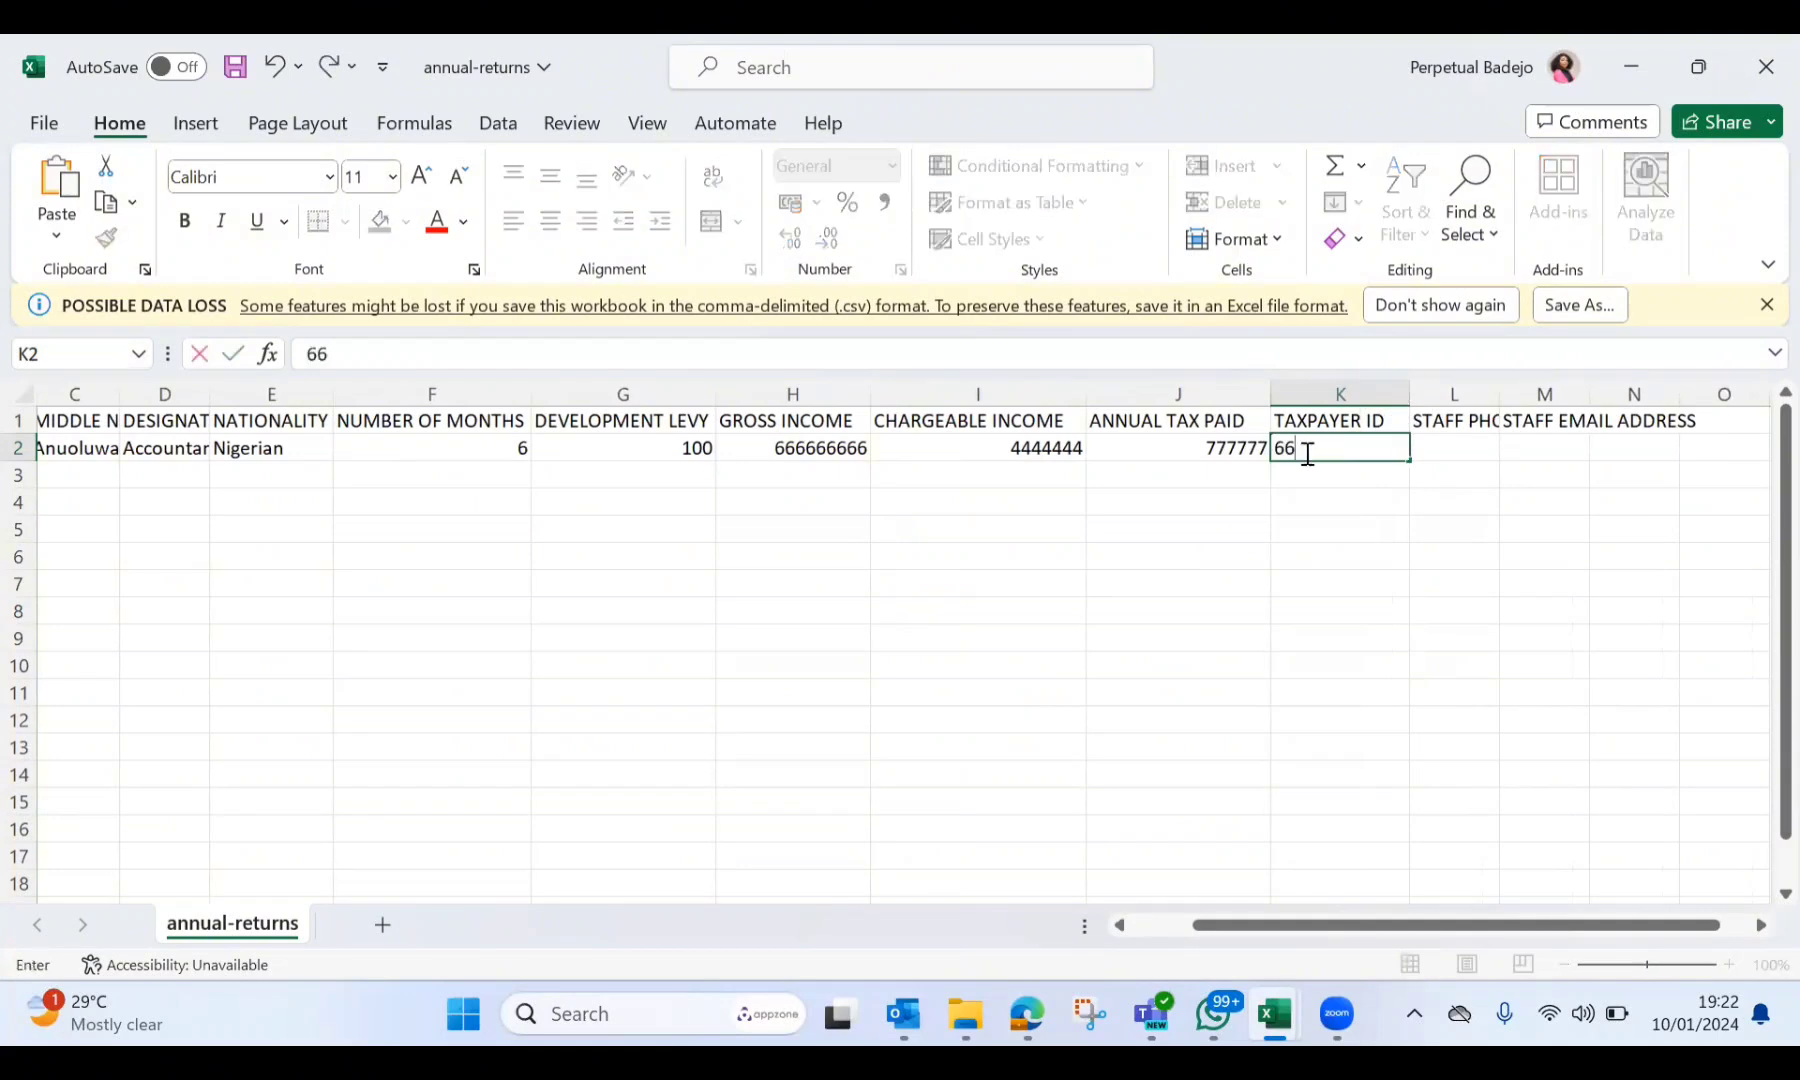
pyautogui.press('BackSpace')
pyautogui.press('BackSpace')
pyautogui.write('N-999999')
# Fill in the staff phone number in L2, placeholder h in the email address cell M2 and d in N2
pyautogui.click(1450, 447)
pyautogui.write('08')
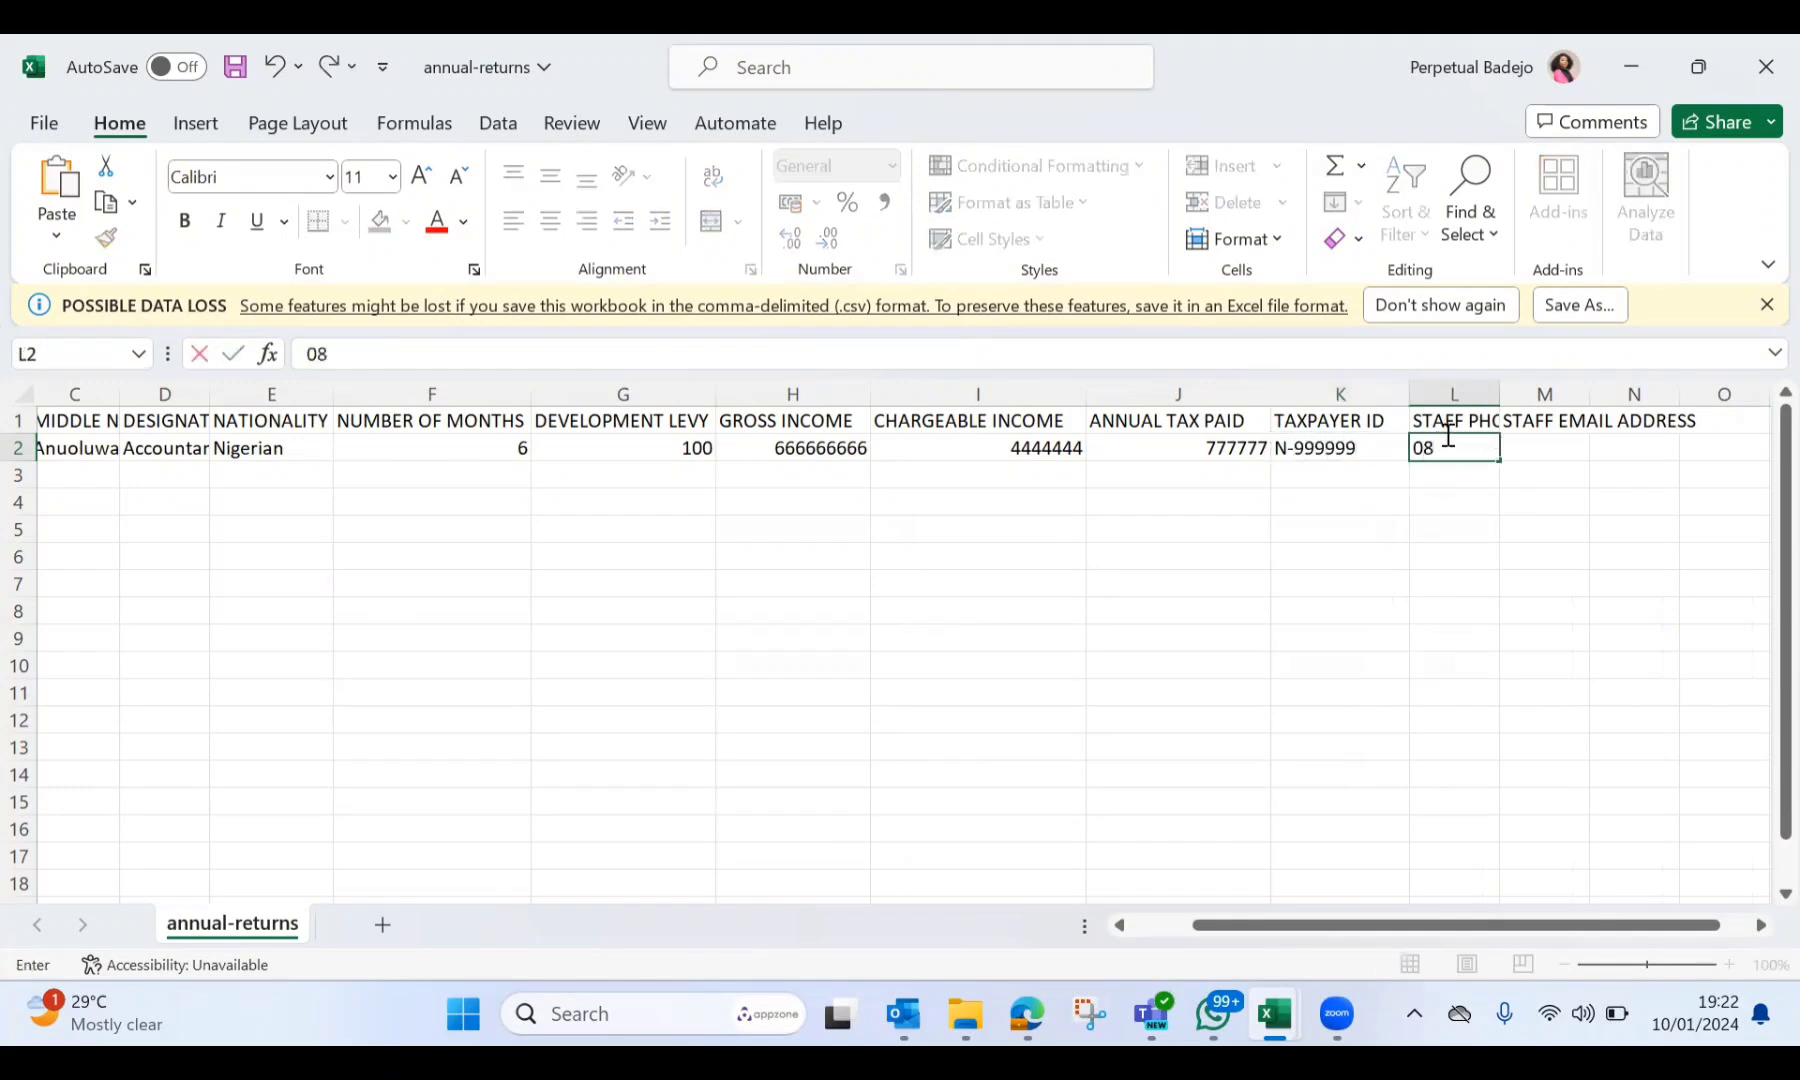
pyautogui.write('1....')
pyautogui.click(1524, 446)
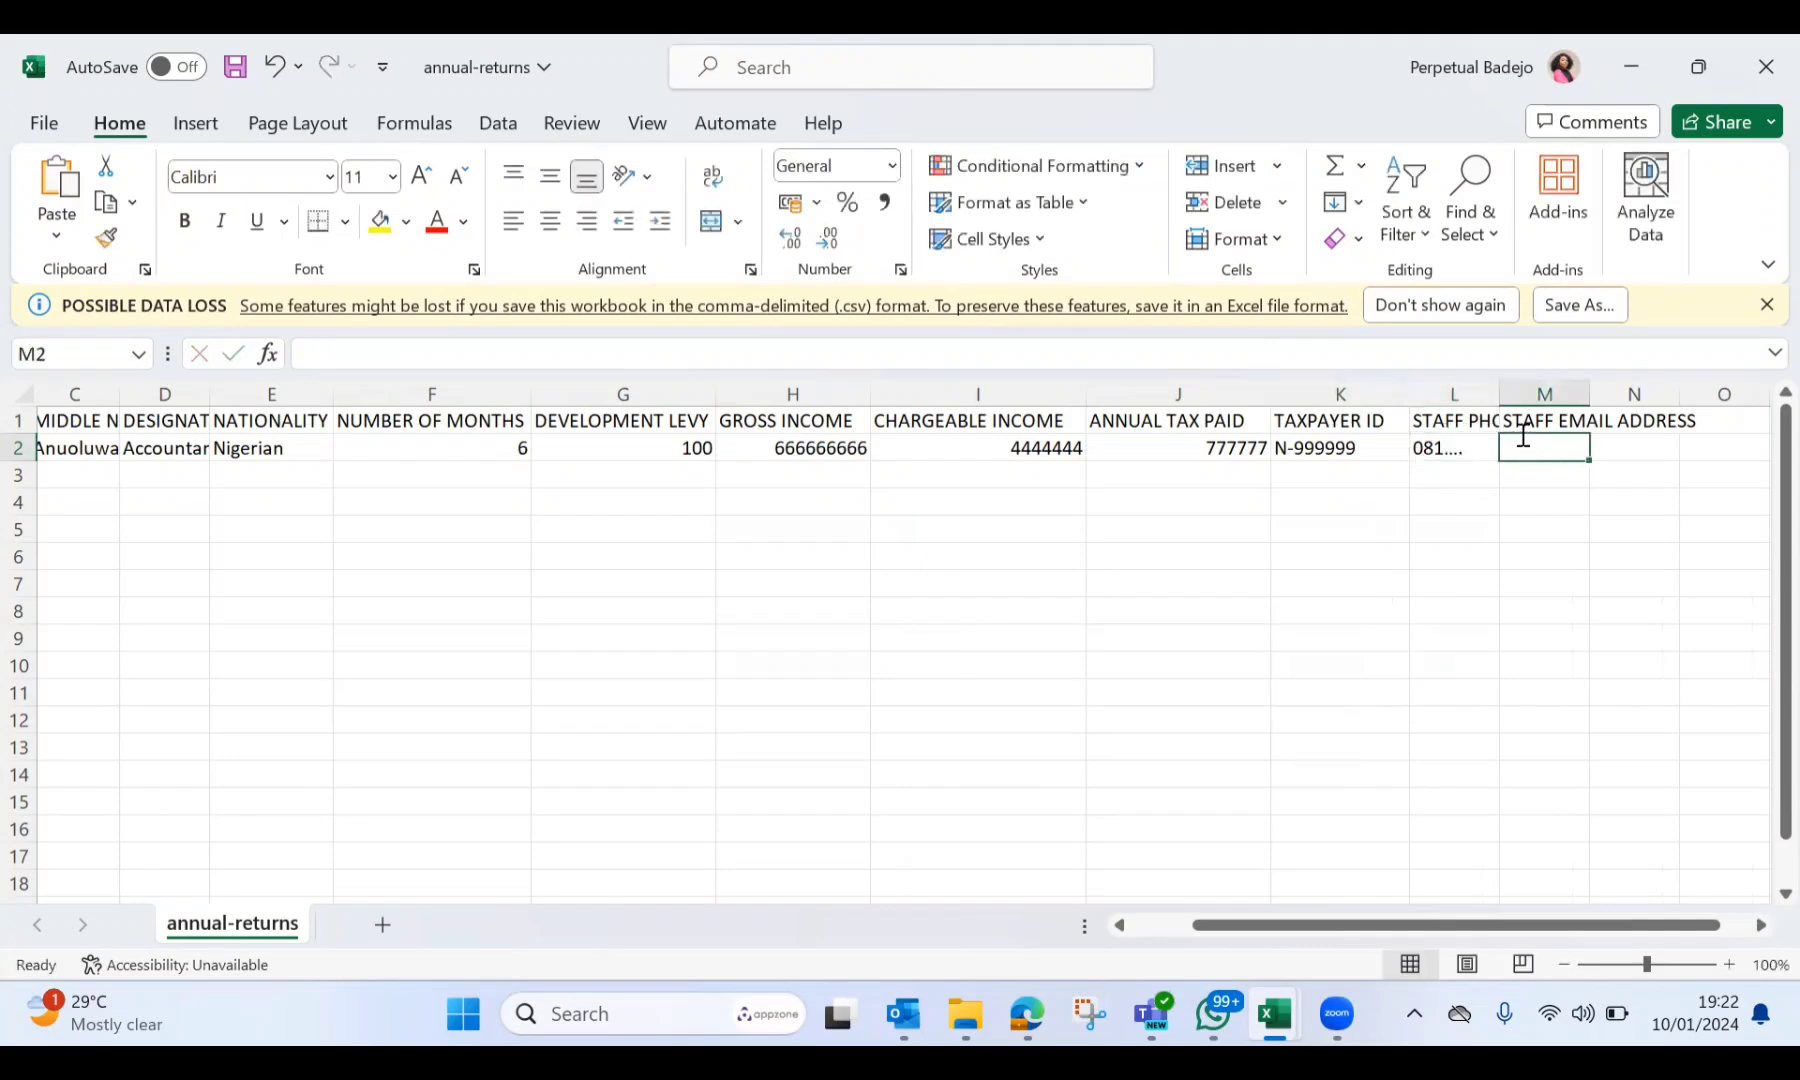
pyautogui.write('h')
pyautogui.click(1626, 440)
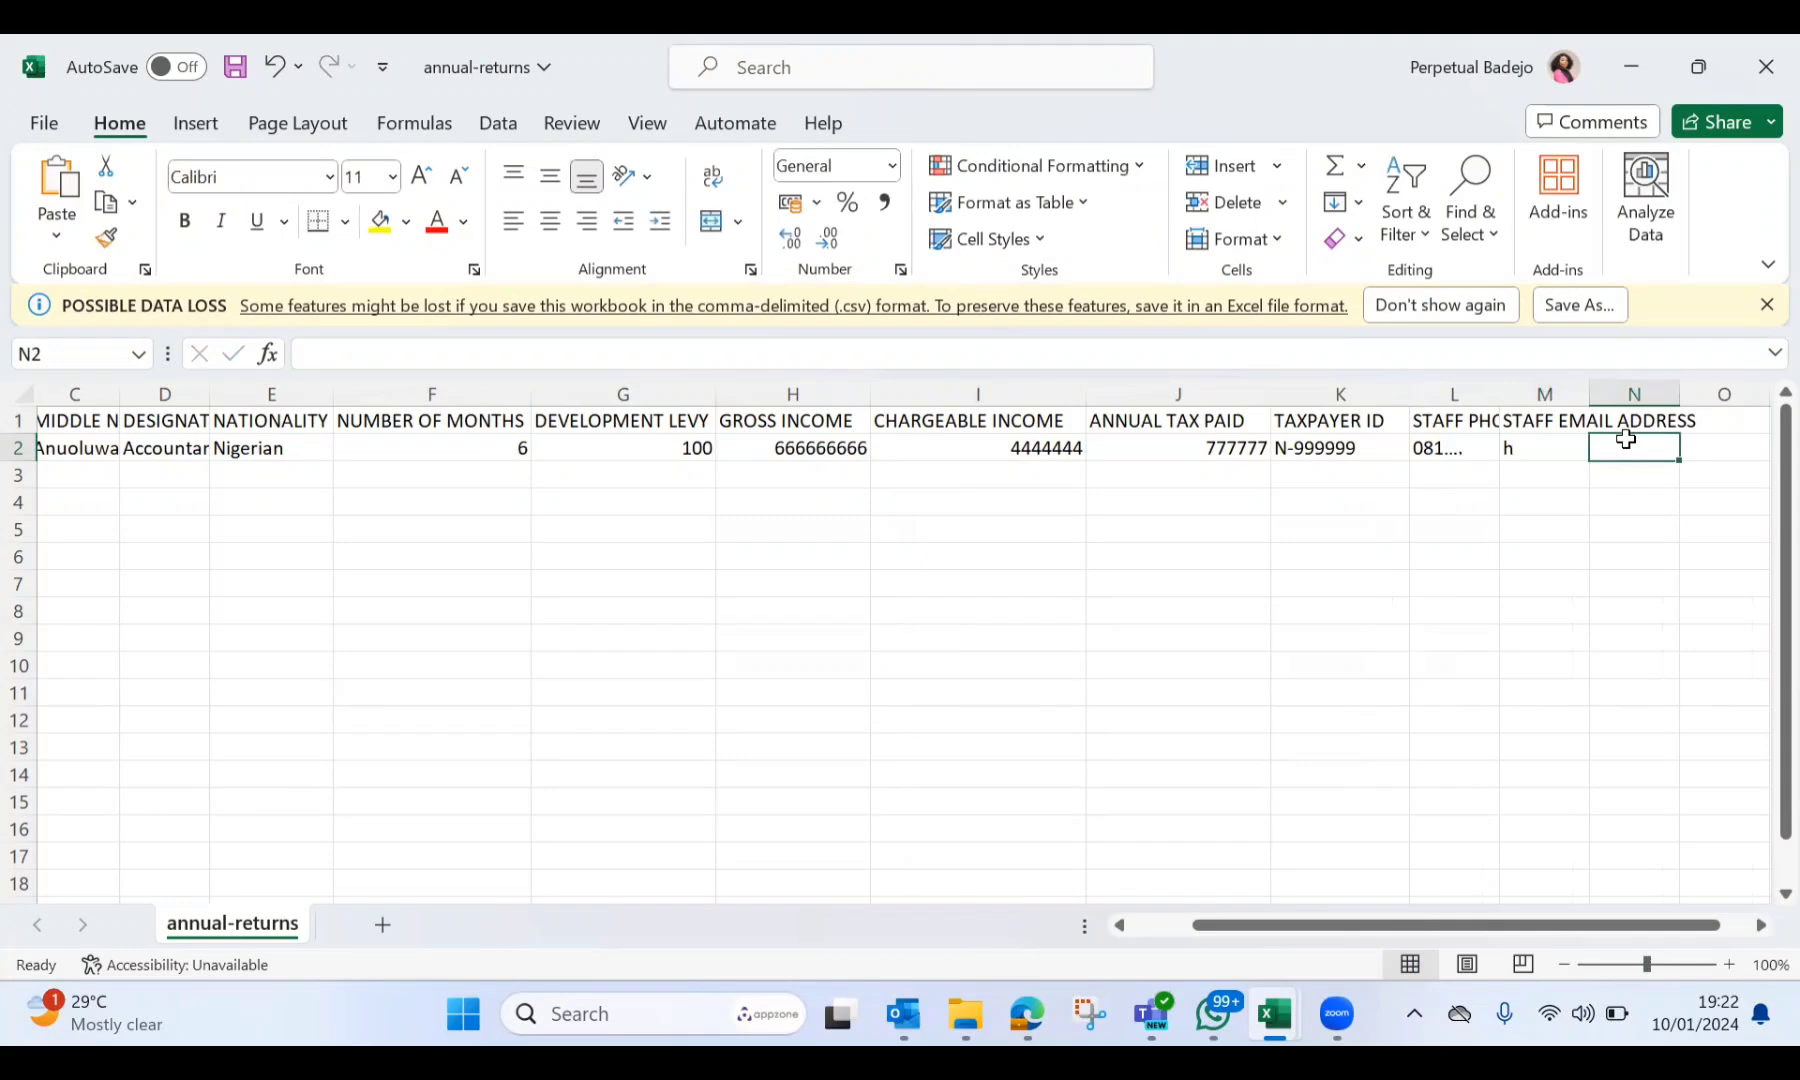
pyautogui.write('d')
pyautogui.click(1001, 524)
pyautogui.scroll(-1, 1001, 524)
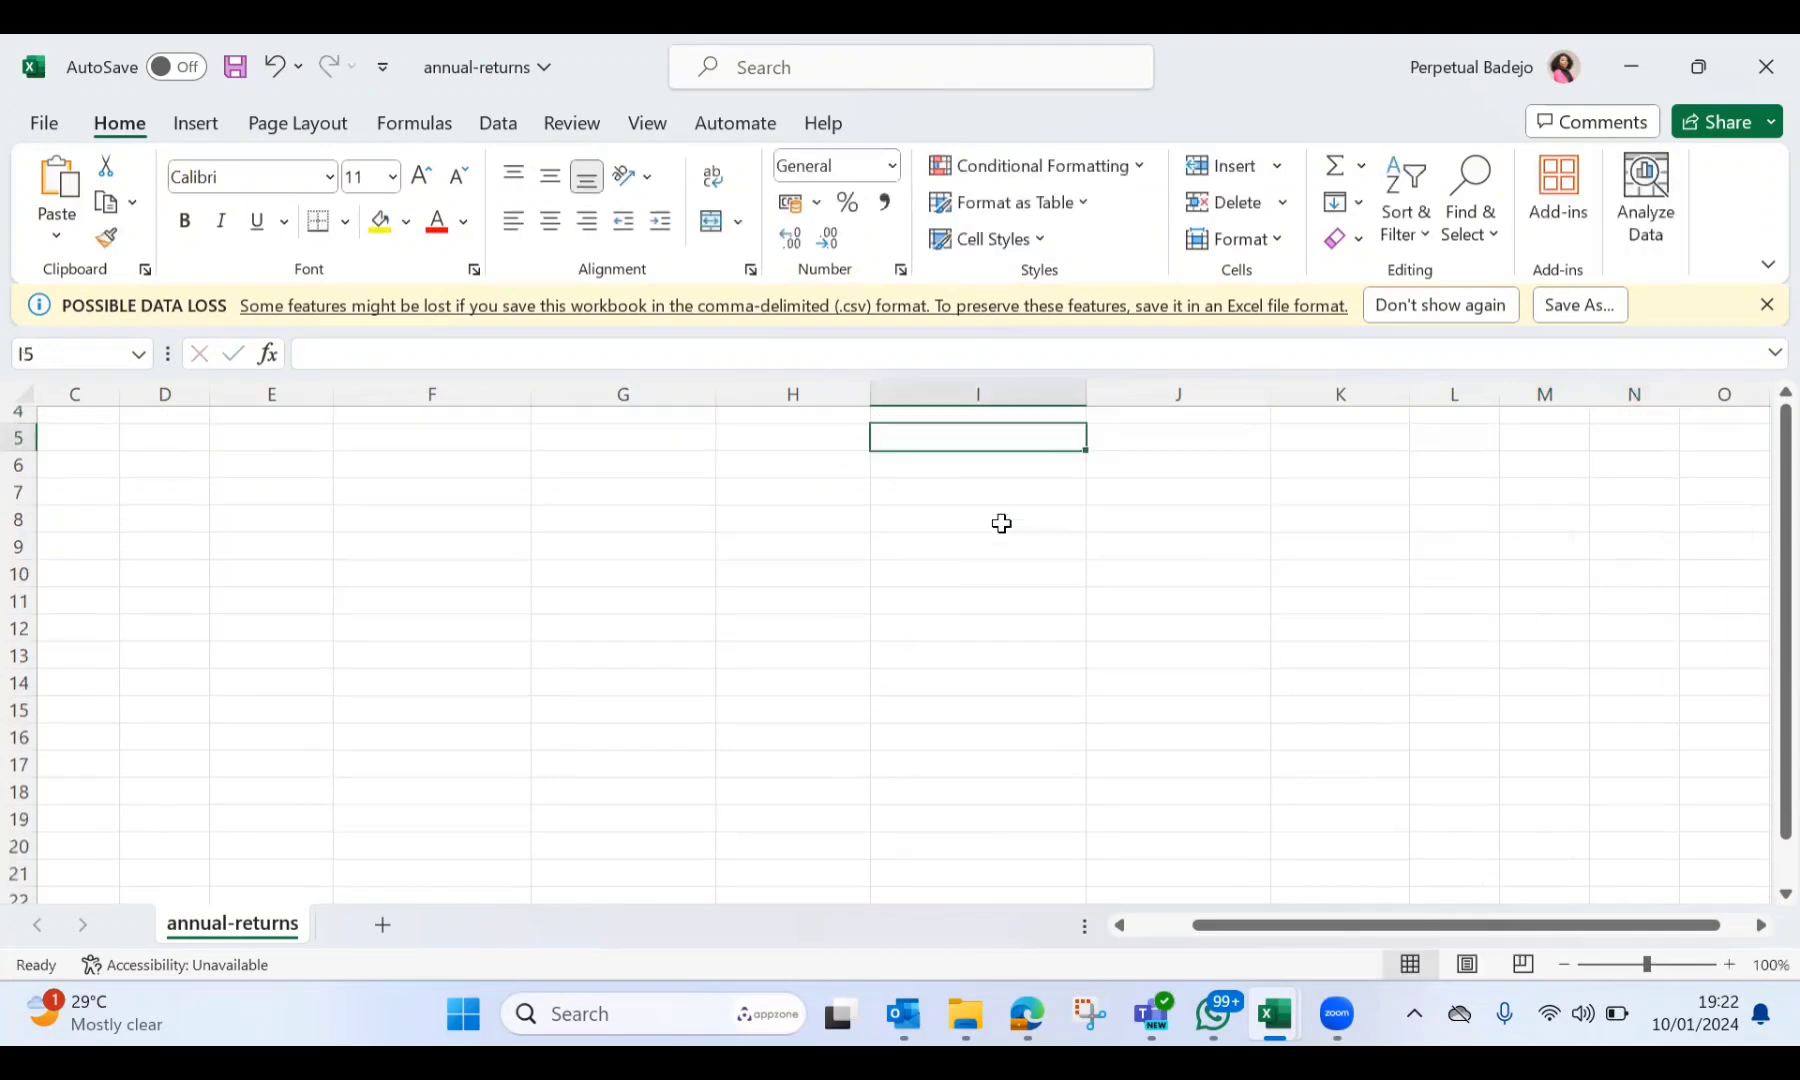
pyautogui.scroll(2, 1001, 524)
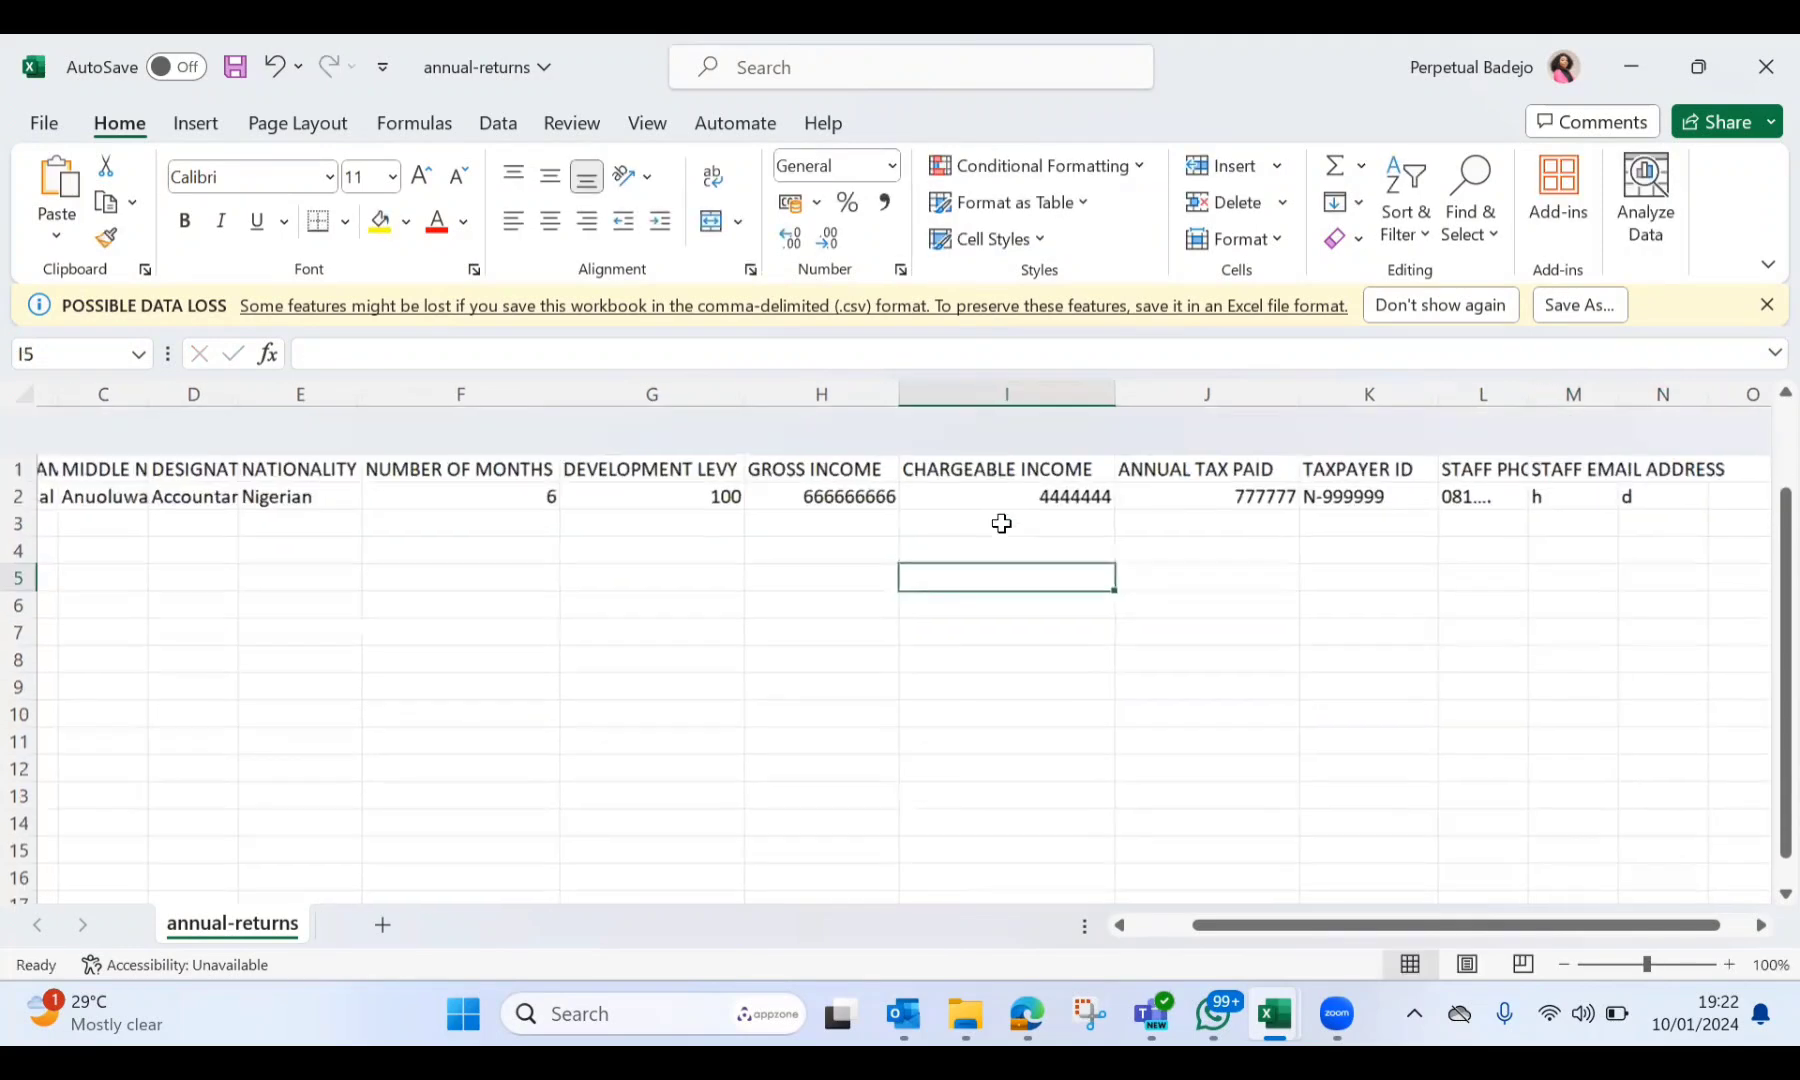
pyautogui.hscroll(-2, 1001, 524)
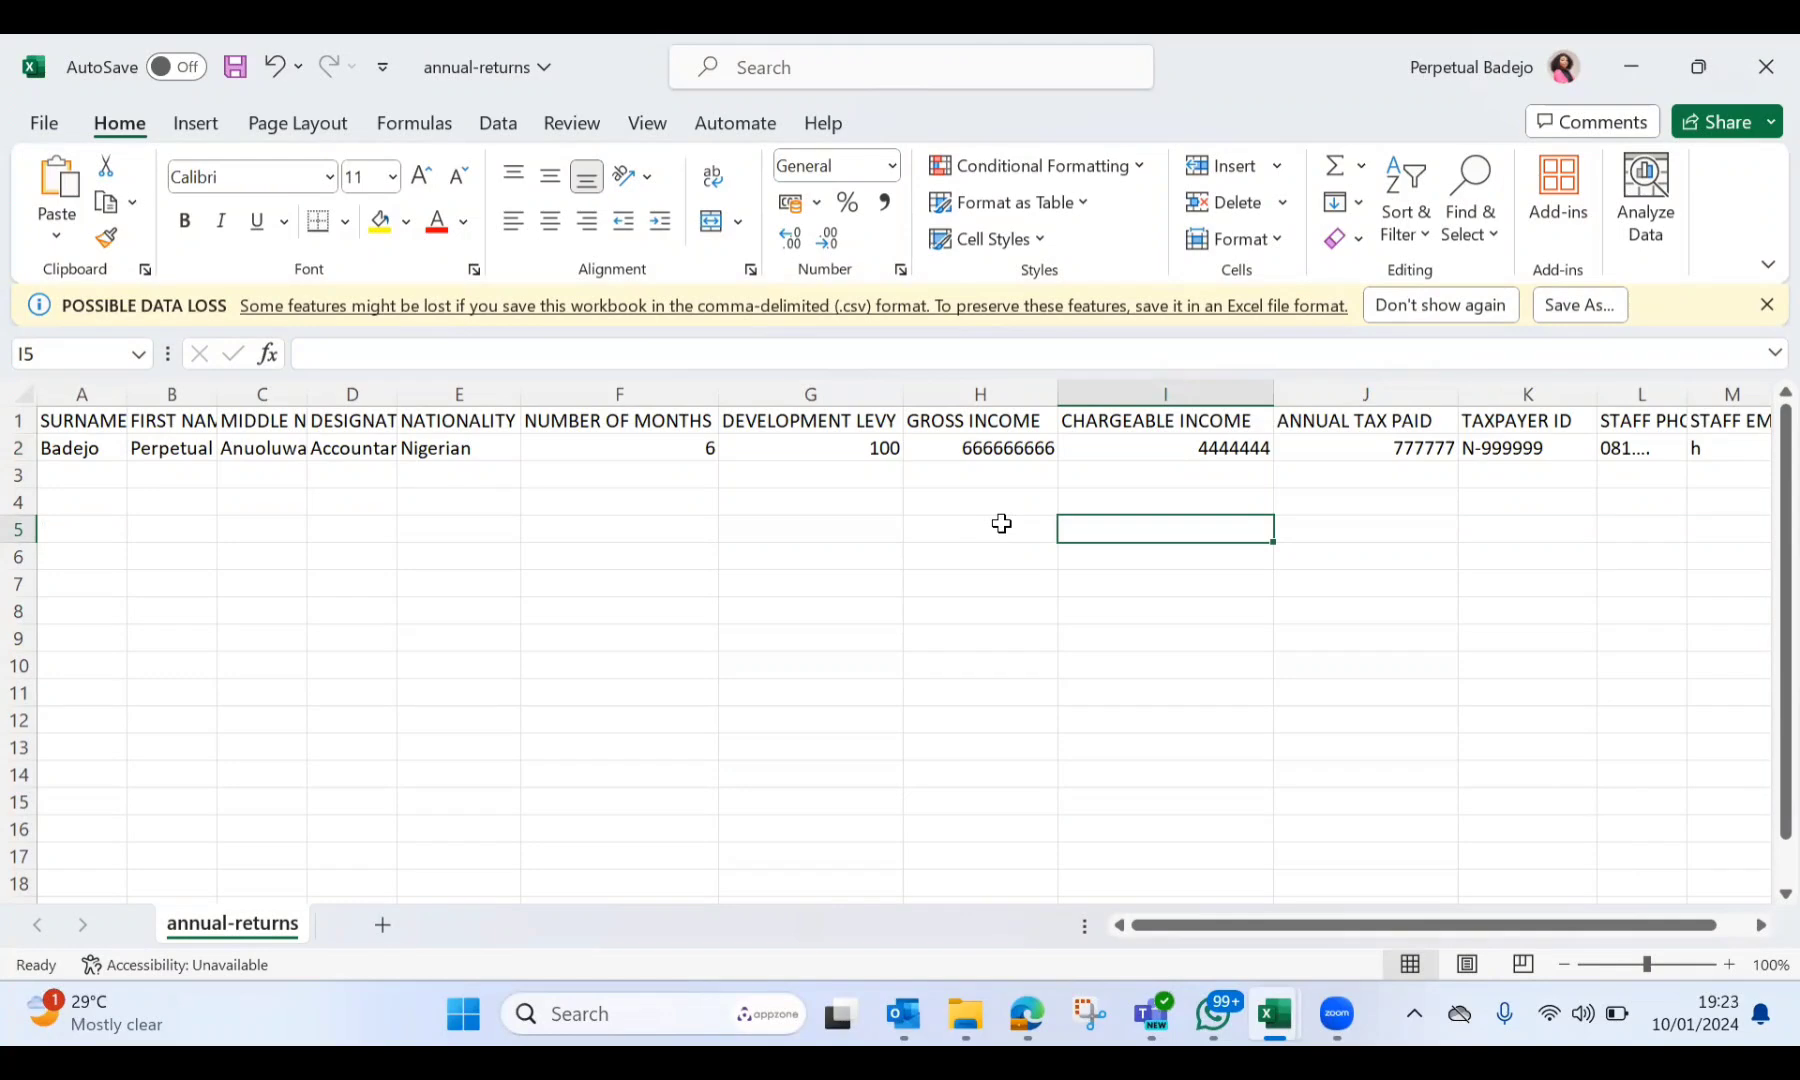
pyautogui.scroll(-2, 1001, 524)
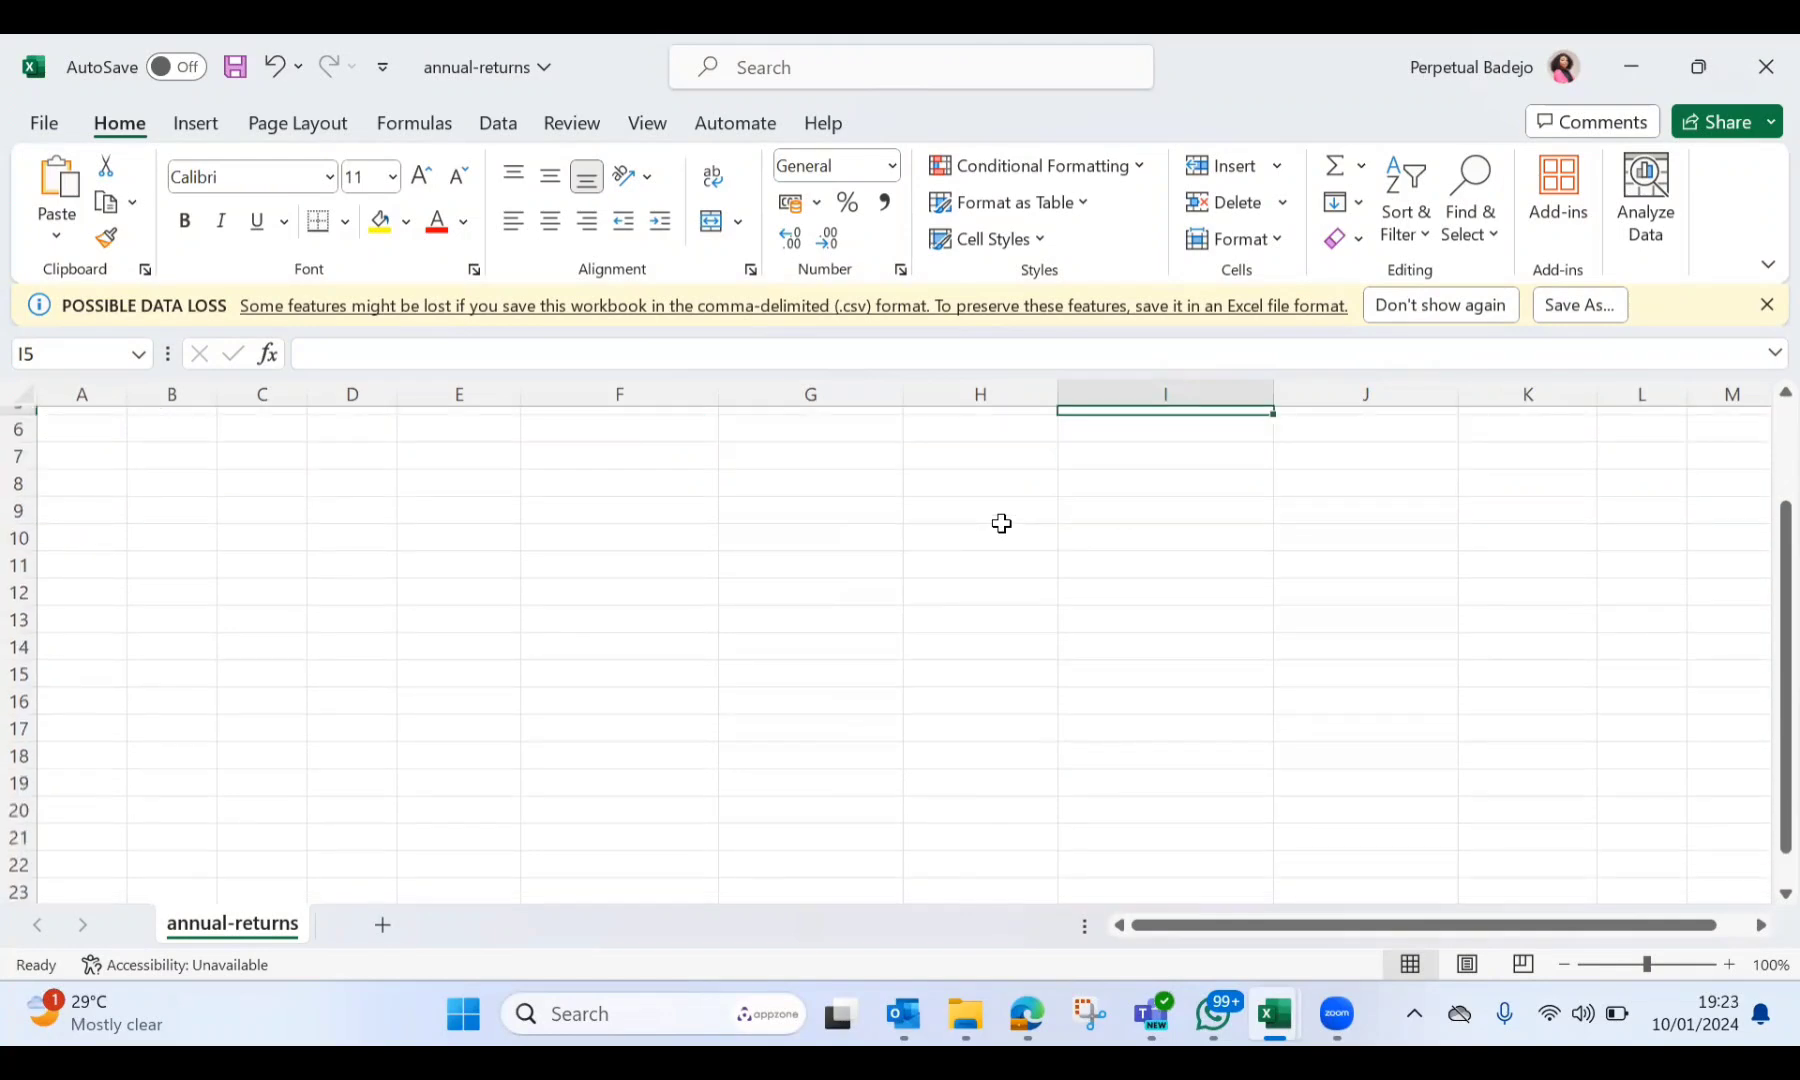
pyautogui.scroll(3, 1000, 522)
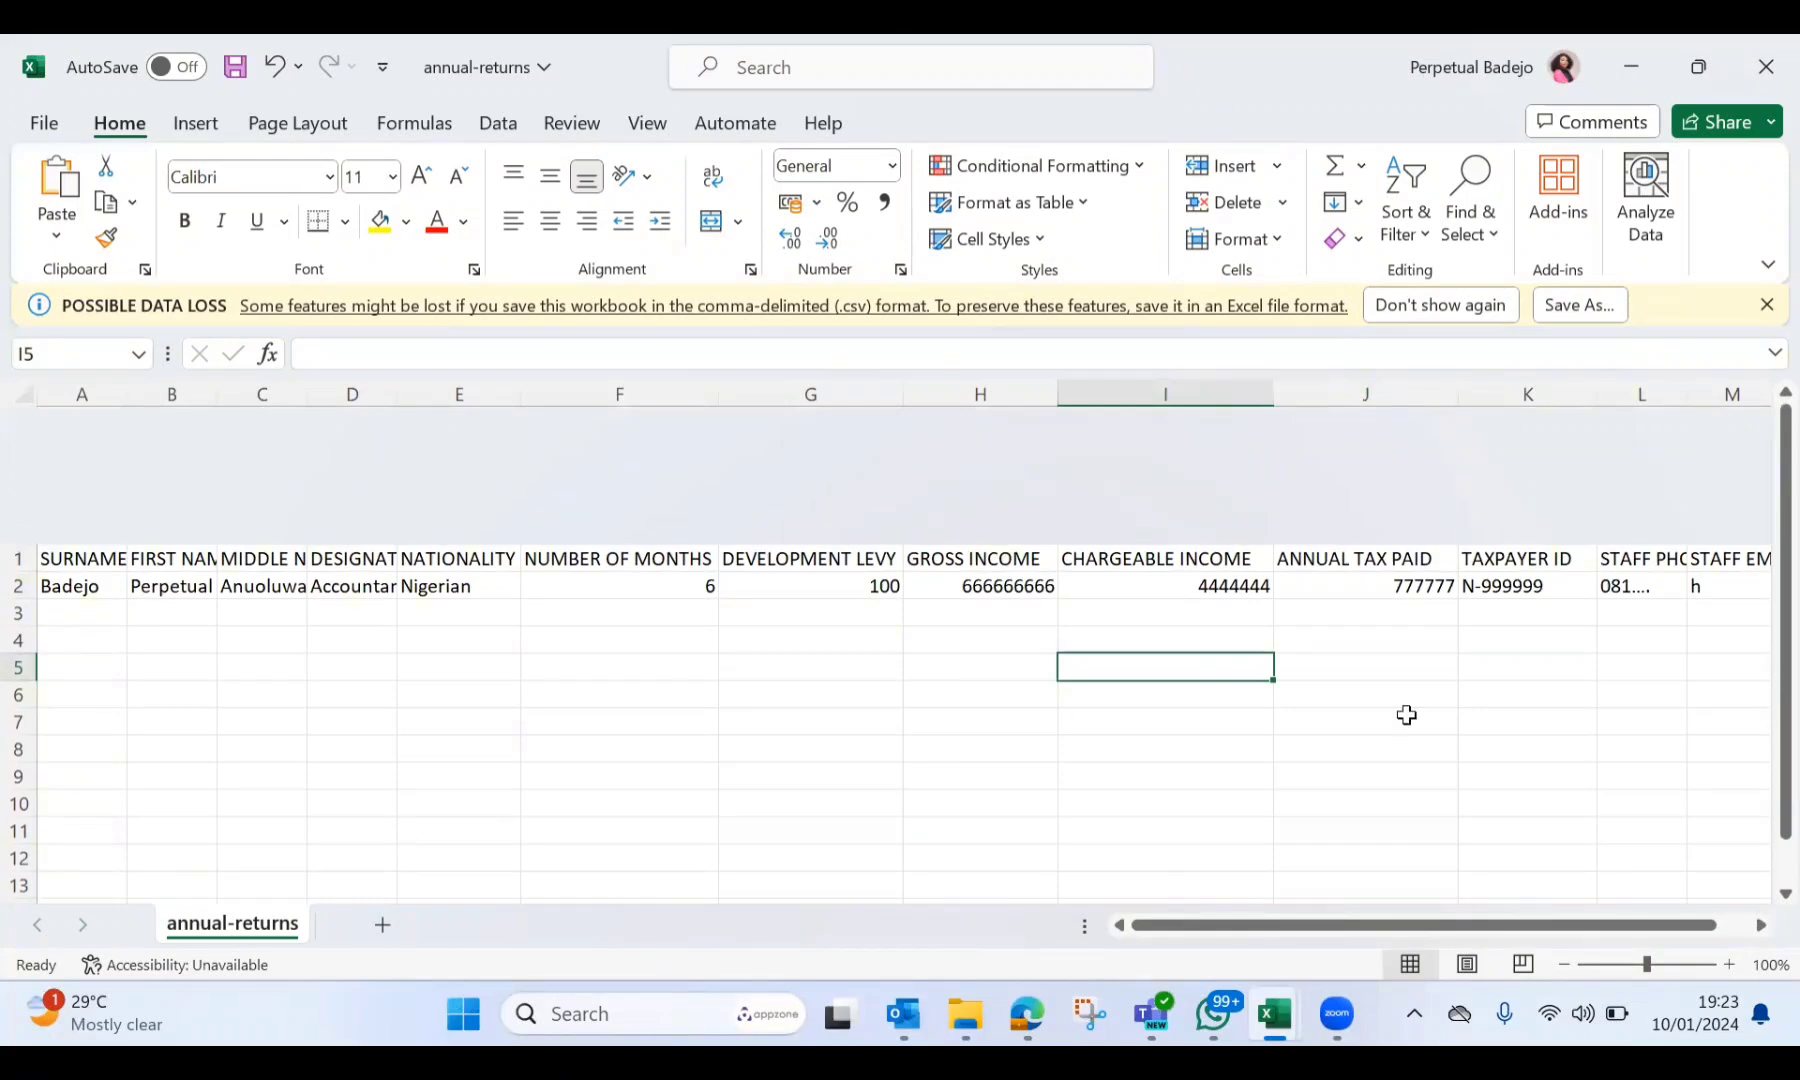
# Switch to the LIRS e-Tax page in Edge, choose Projection Returns as the returns type, and download and open its template
pyautogui.moveTo(1028, 1013)
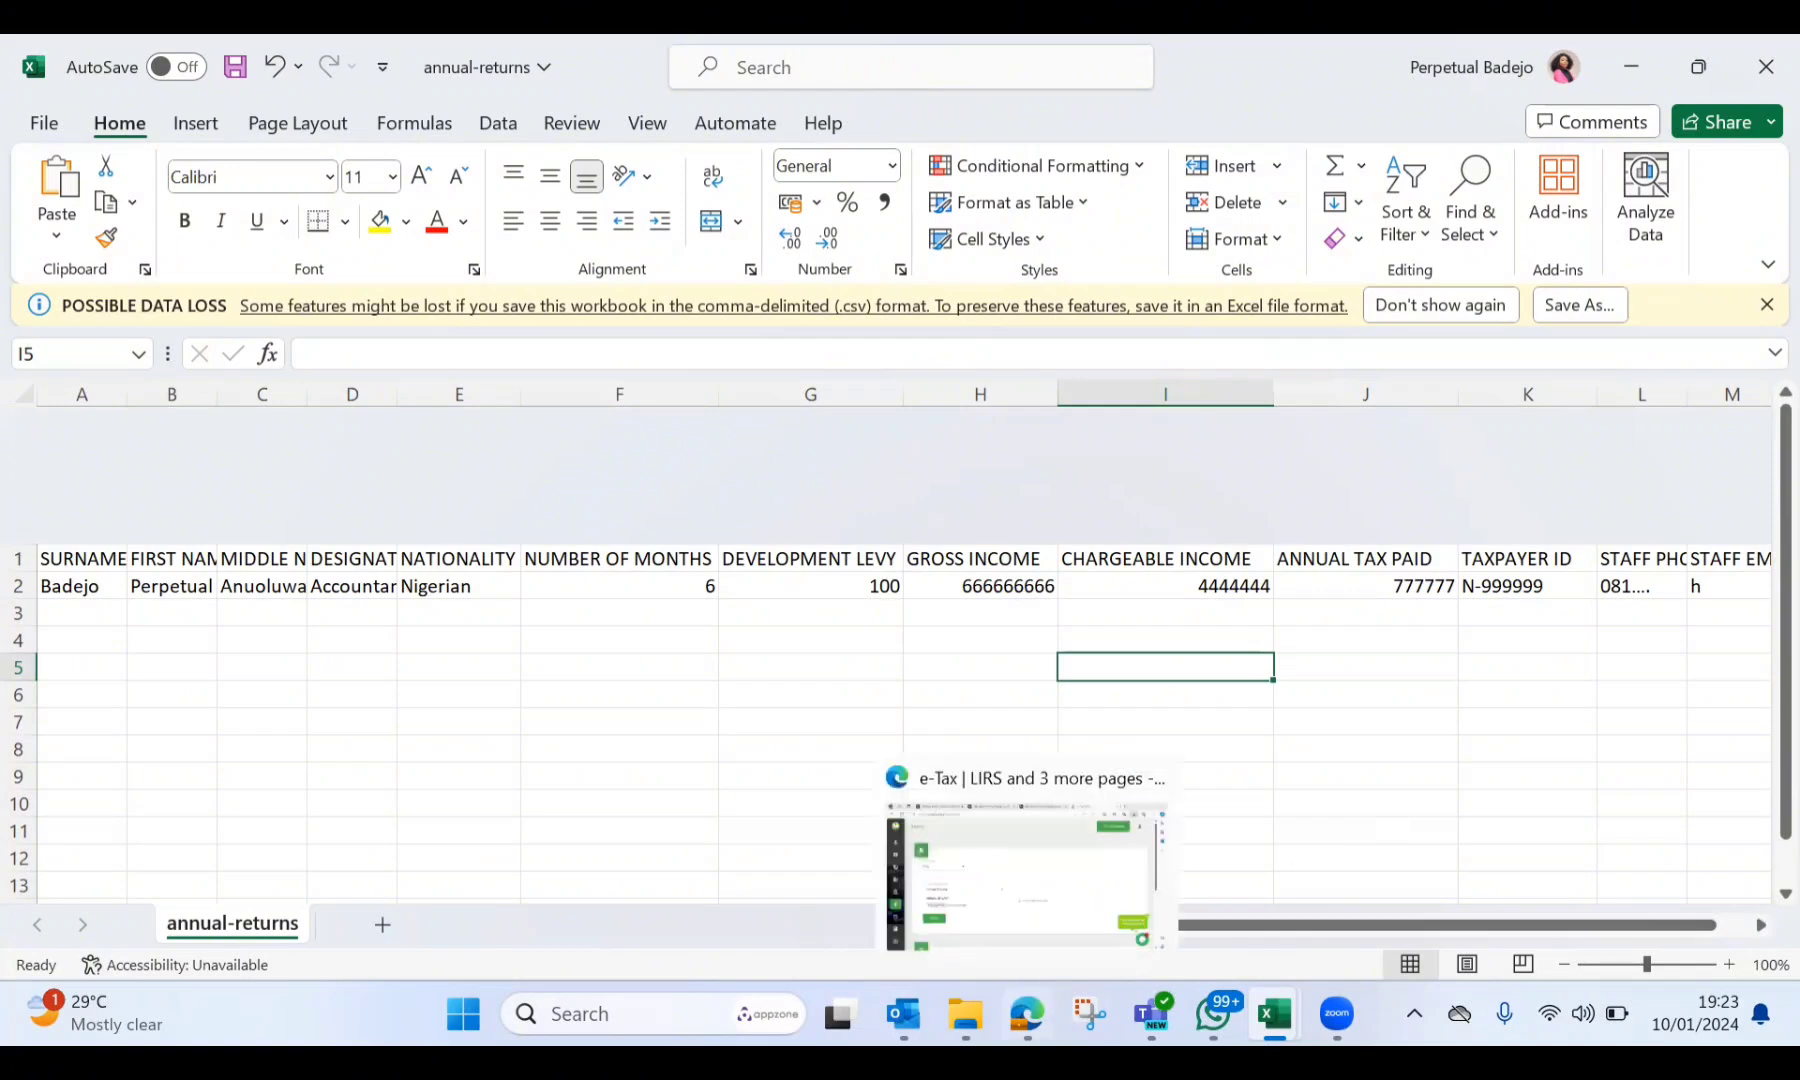
pyautogui.click(982, 887)
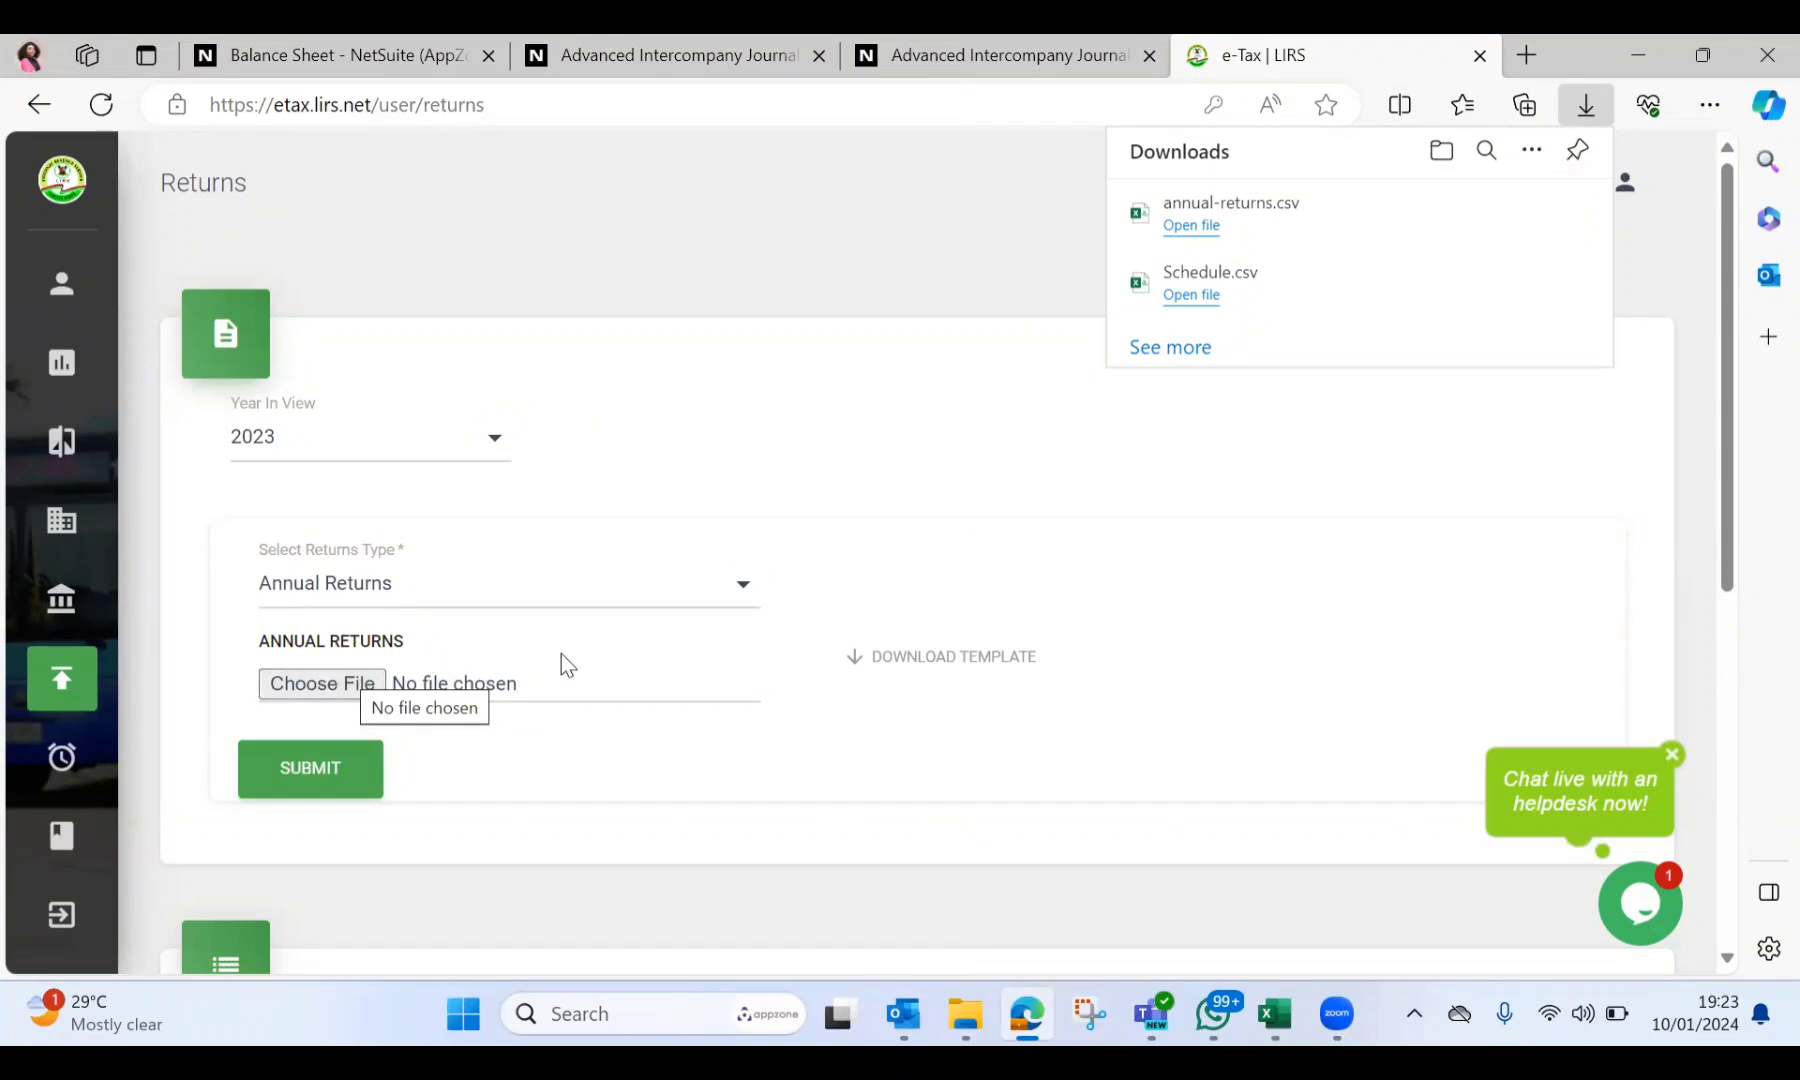
pyautogui.click(745, 590)
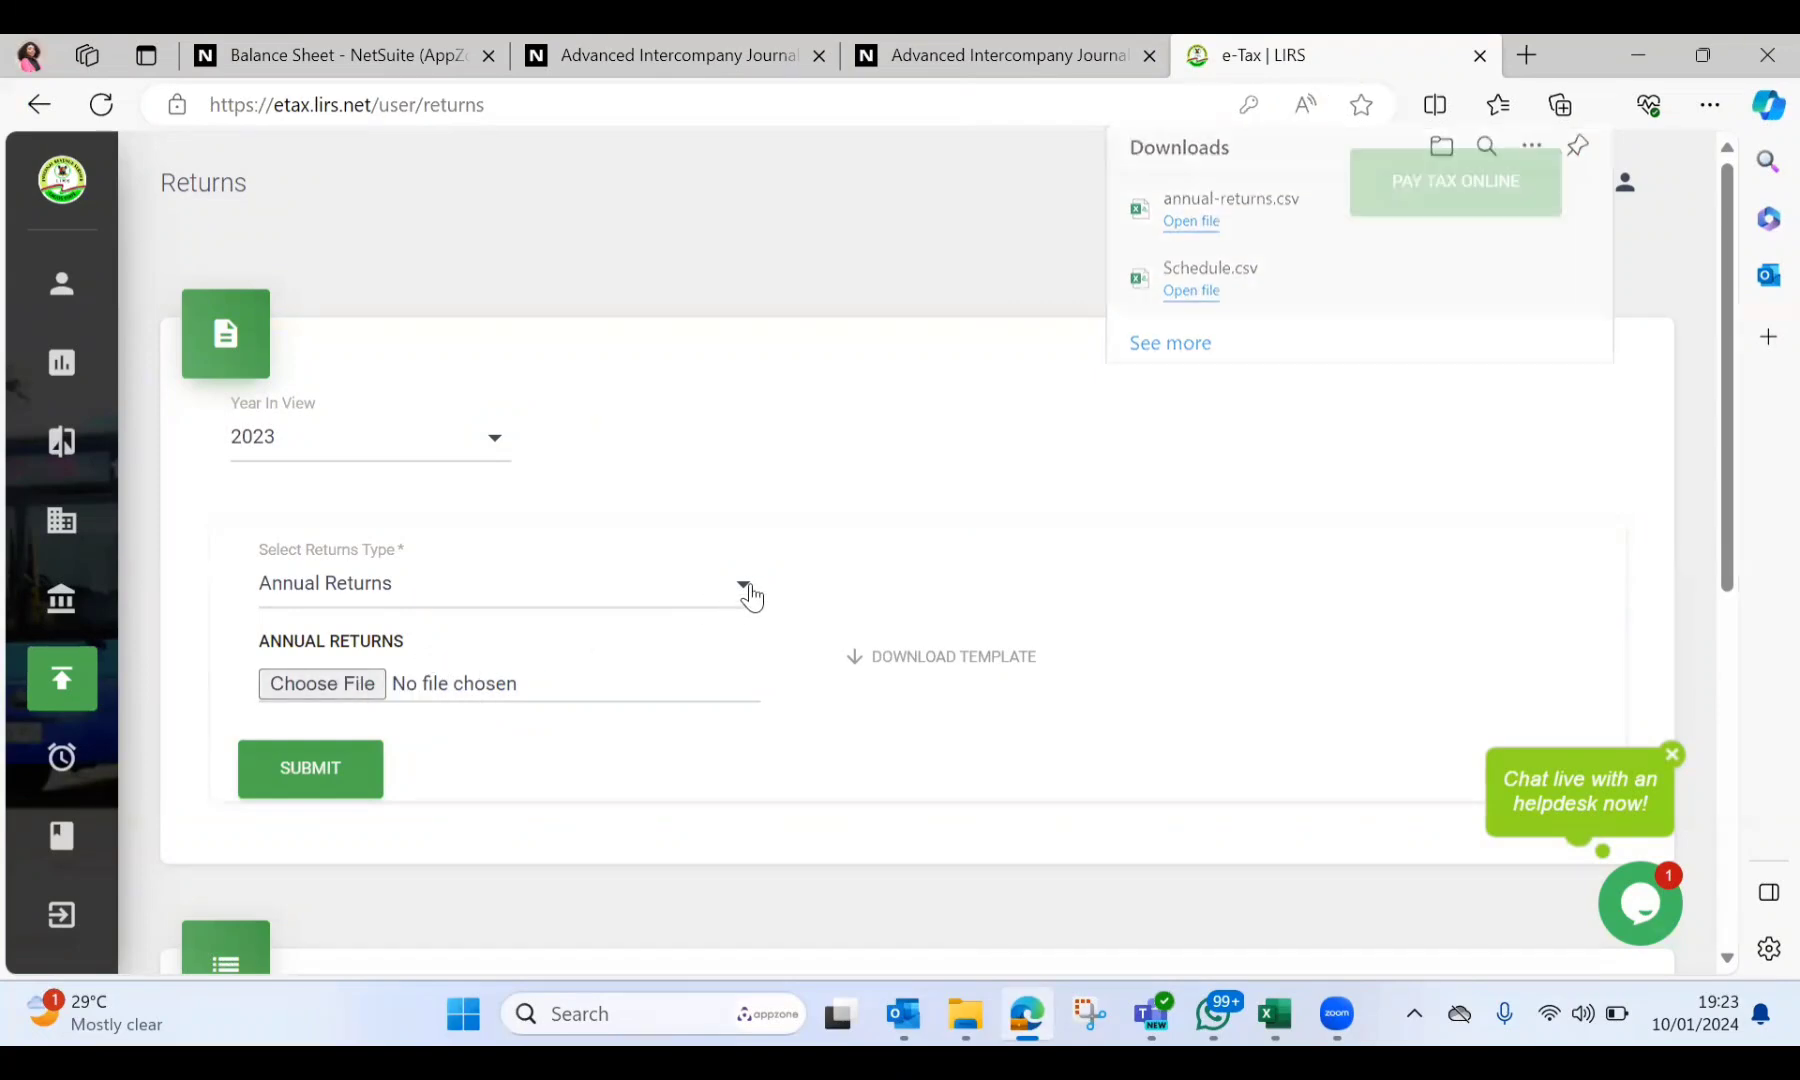
pyautogui.click(495, 648)
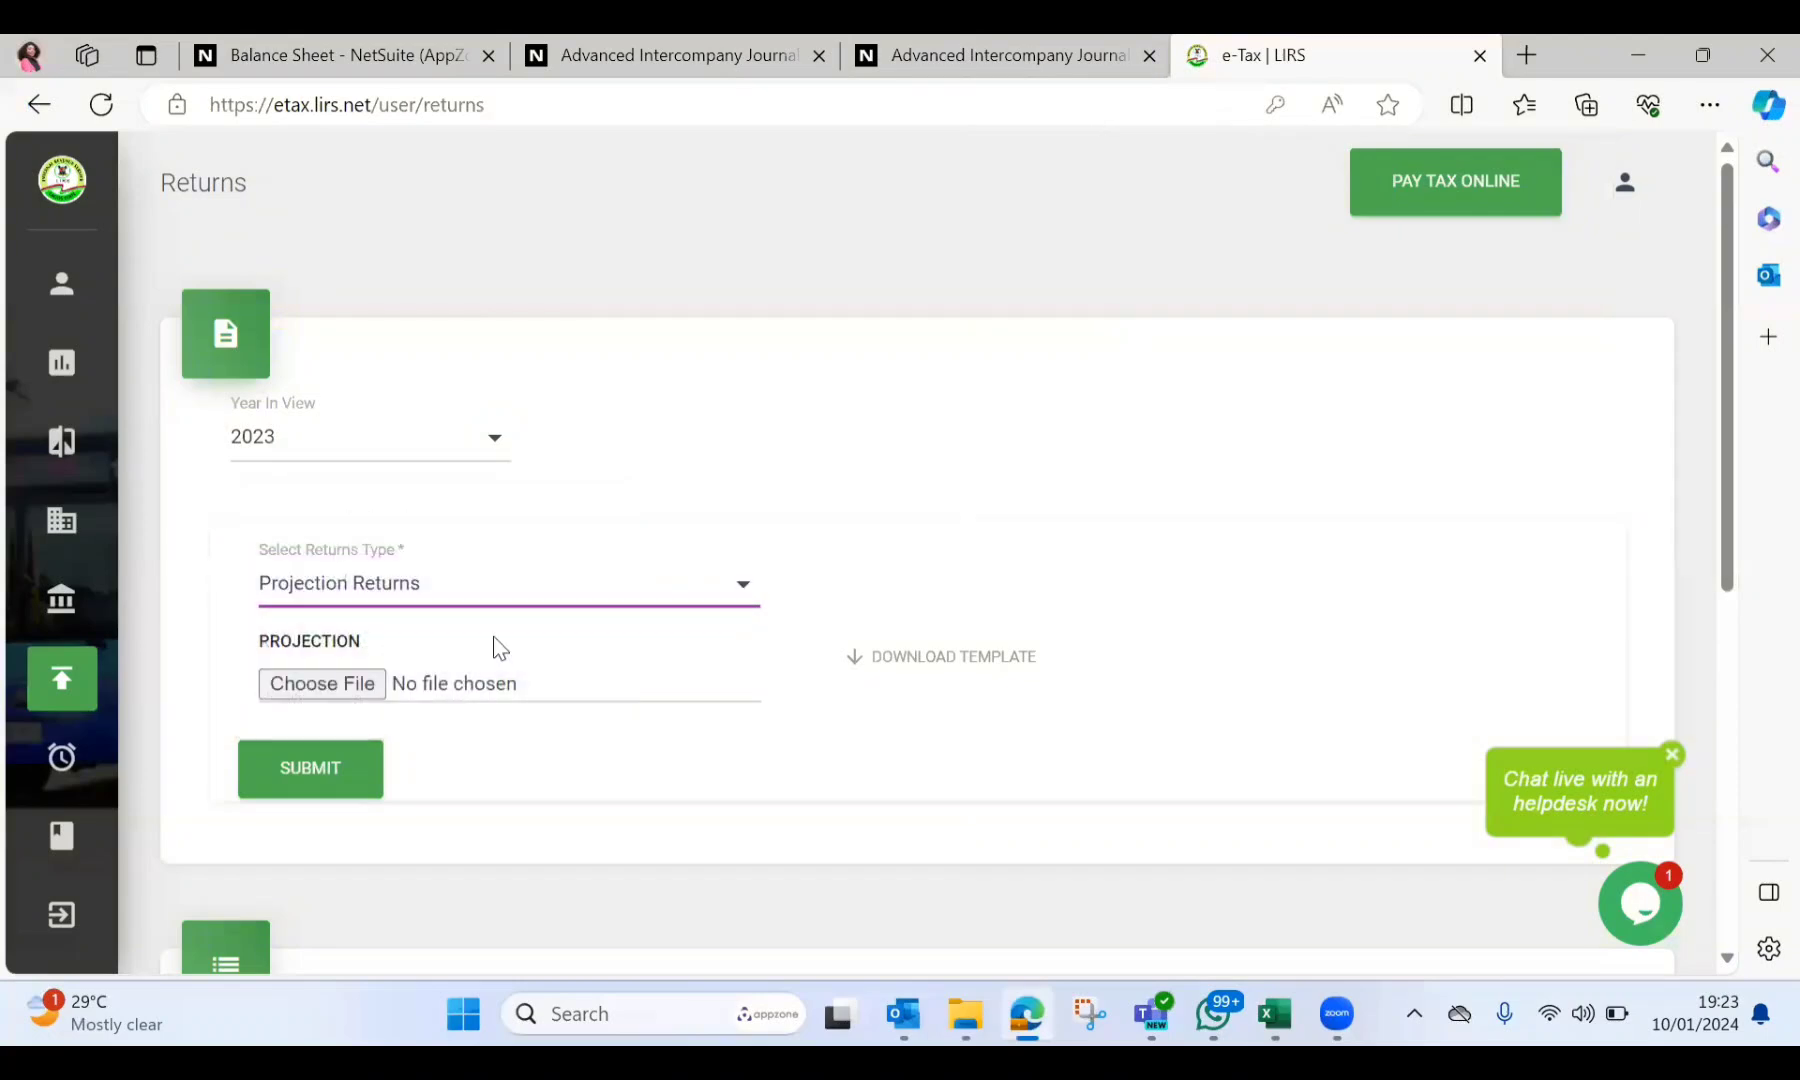
pyautogui.hotkey('alt', 'Tab')
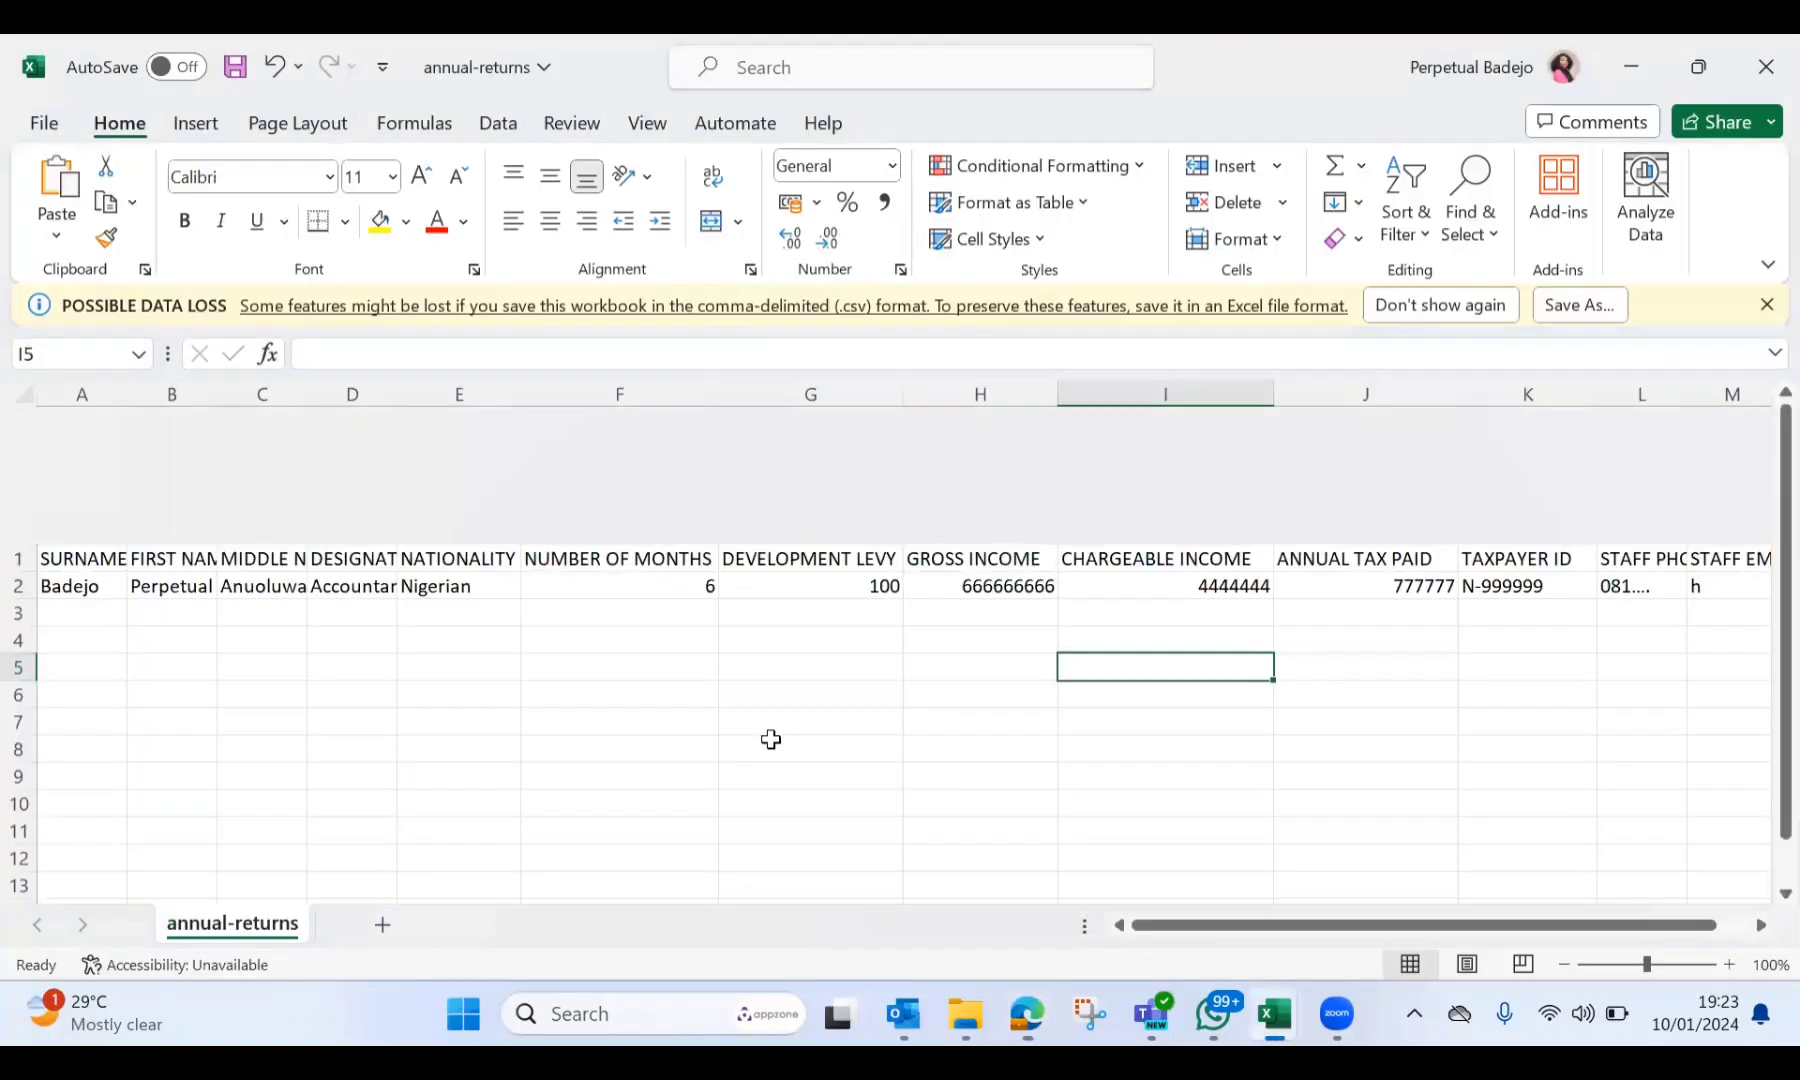
pyautogui.hotkey('alt', 'Tab')
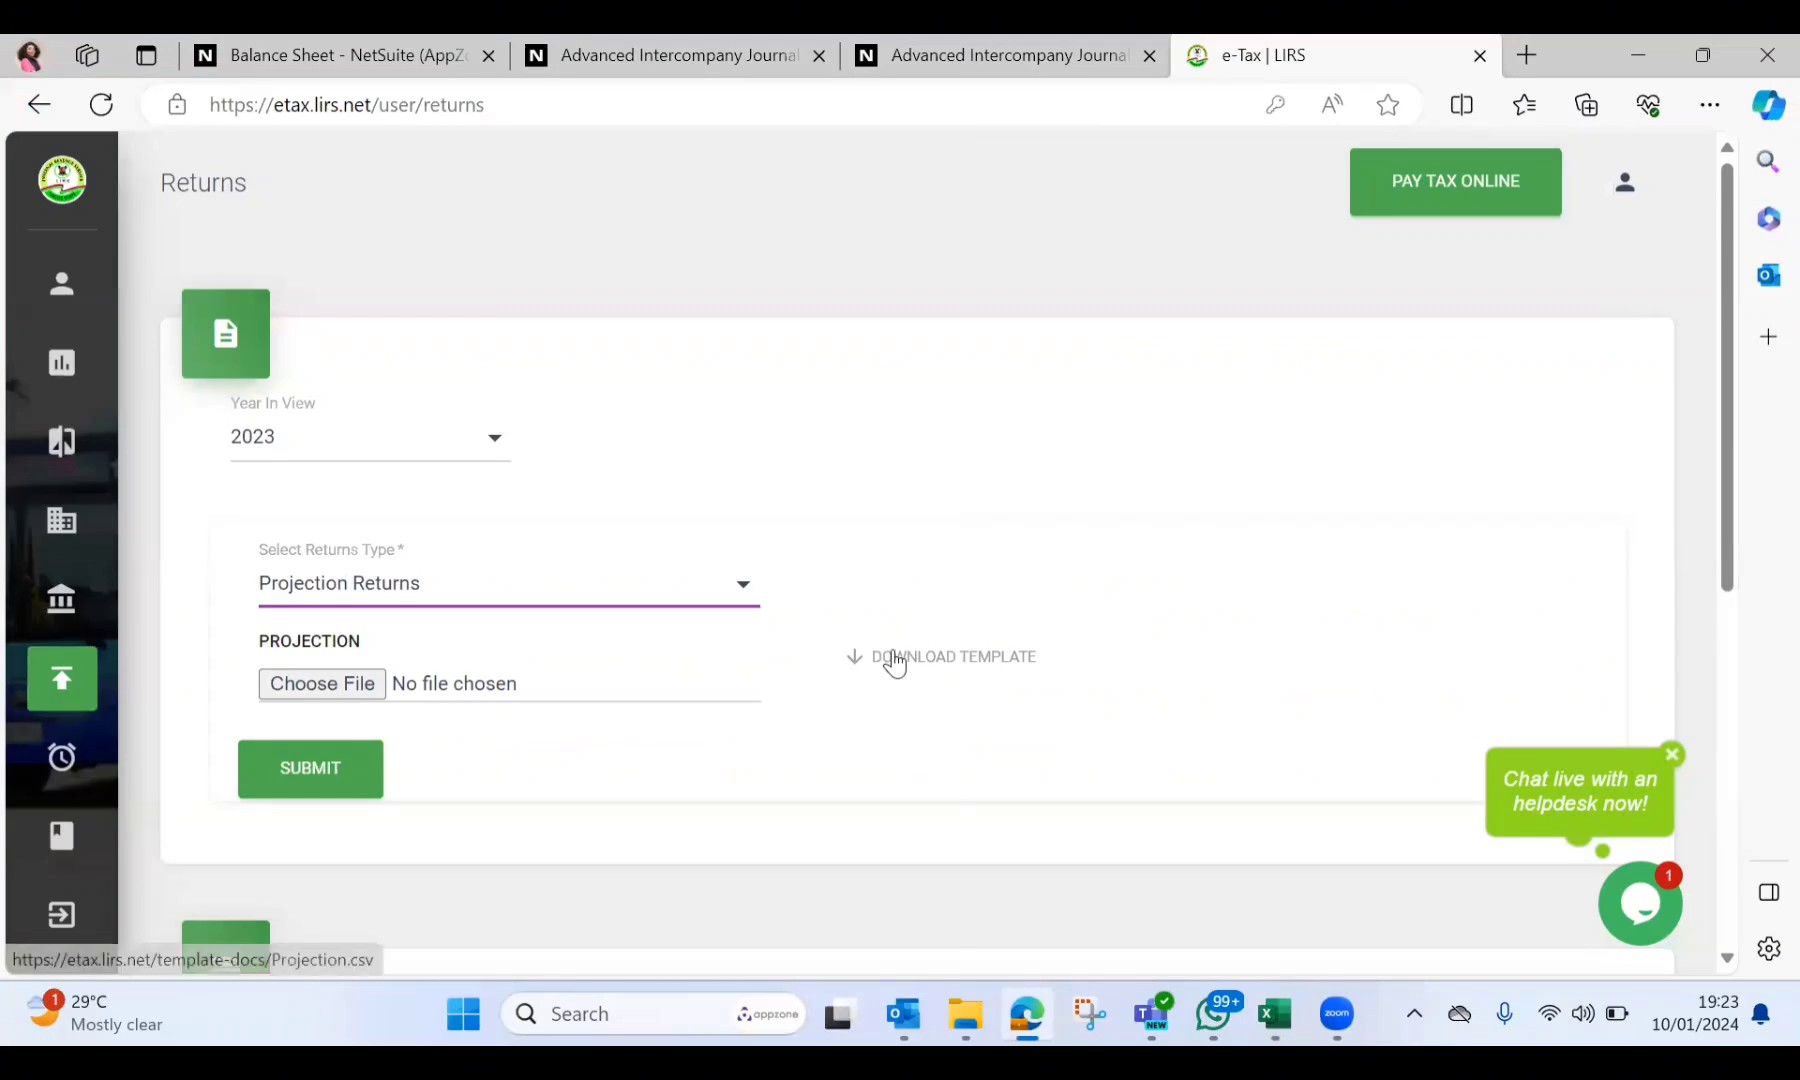
pyautogui.click(895, 662)
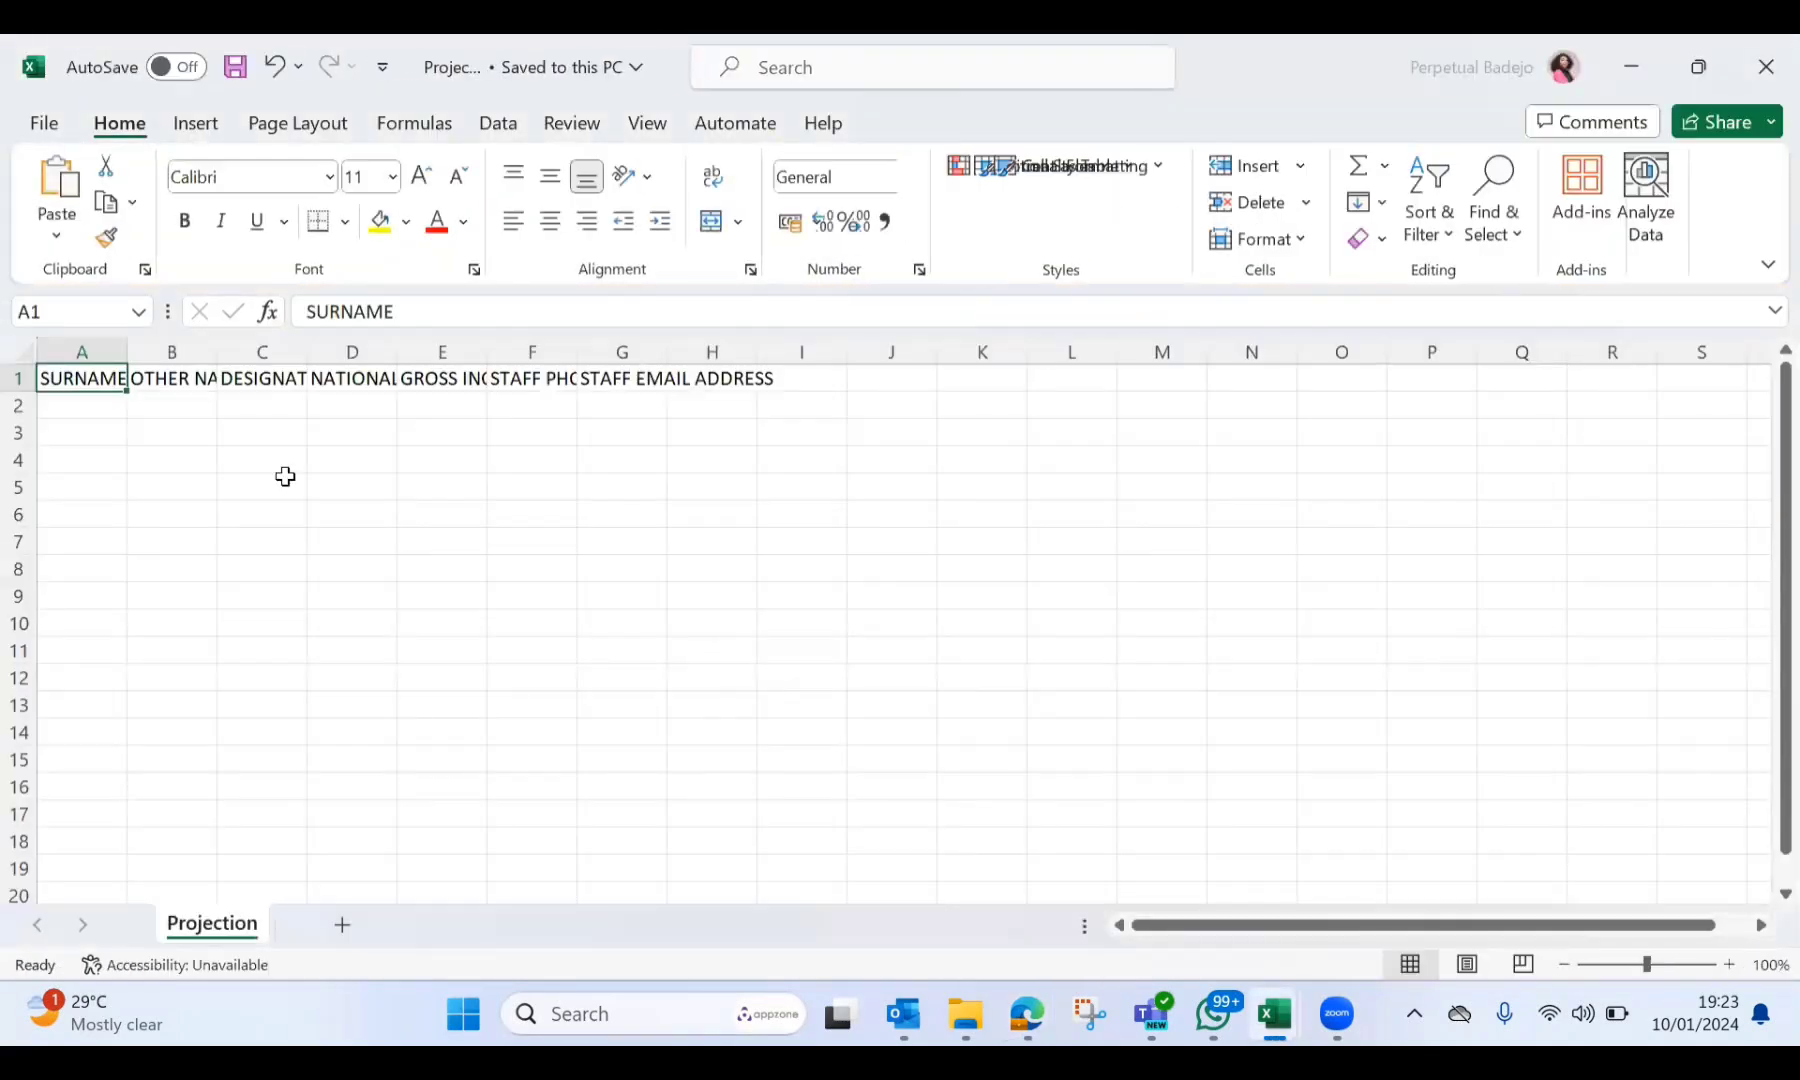
# Widen the Designation, Nationality and Gross Income columns of the Projection sheet to show their full headings
pyautogui.moveTo(68, 446); pyautogui.dragTo(84, 858)
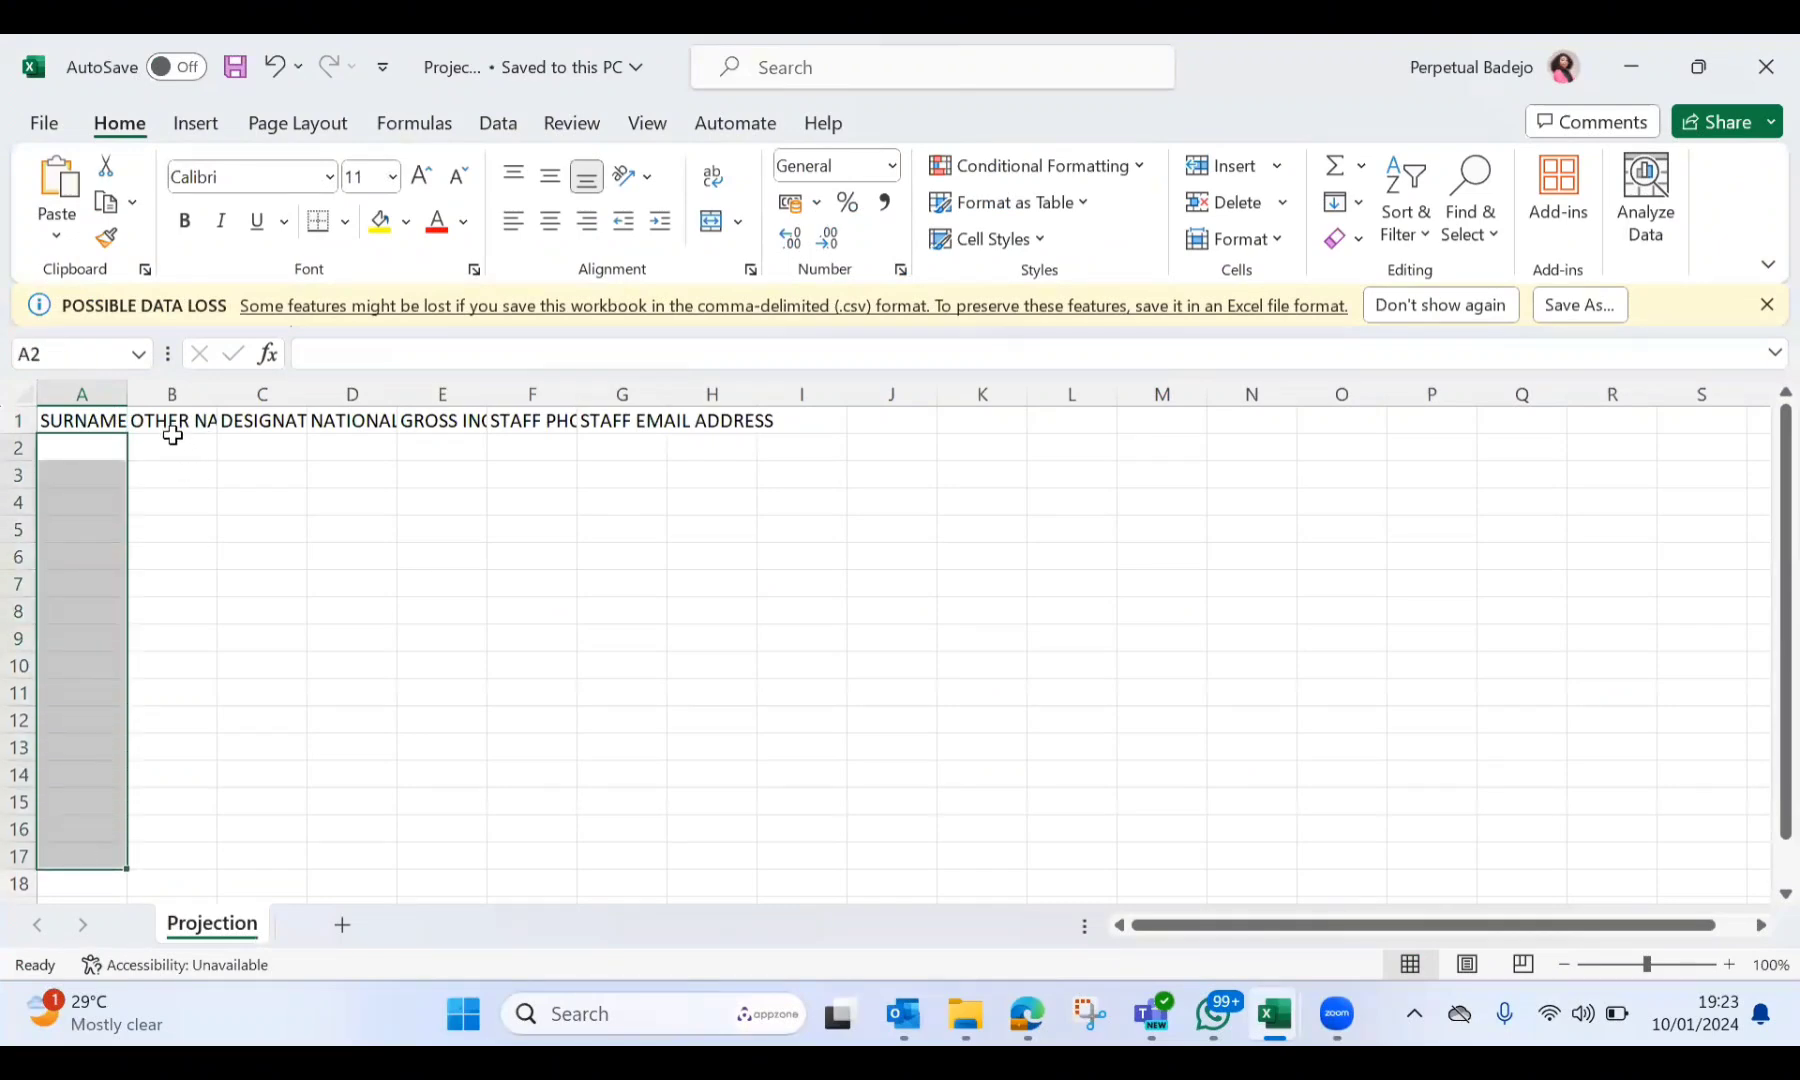
pyautogui.moveTo(172, 440); pyautogui.dragTo(150, 805)
pyautogui.moveTo(305, 401); pyautogui.dragTo(551, 392)
pyautogui.doubleClick(551, 392)
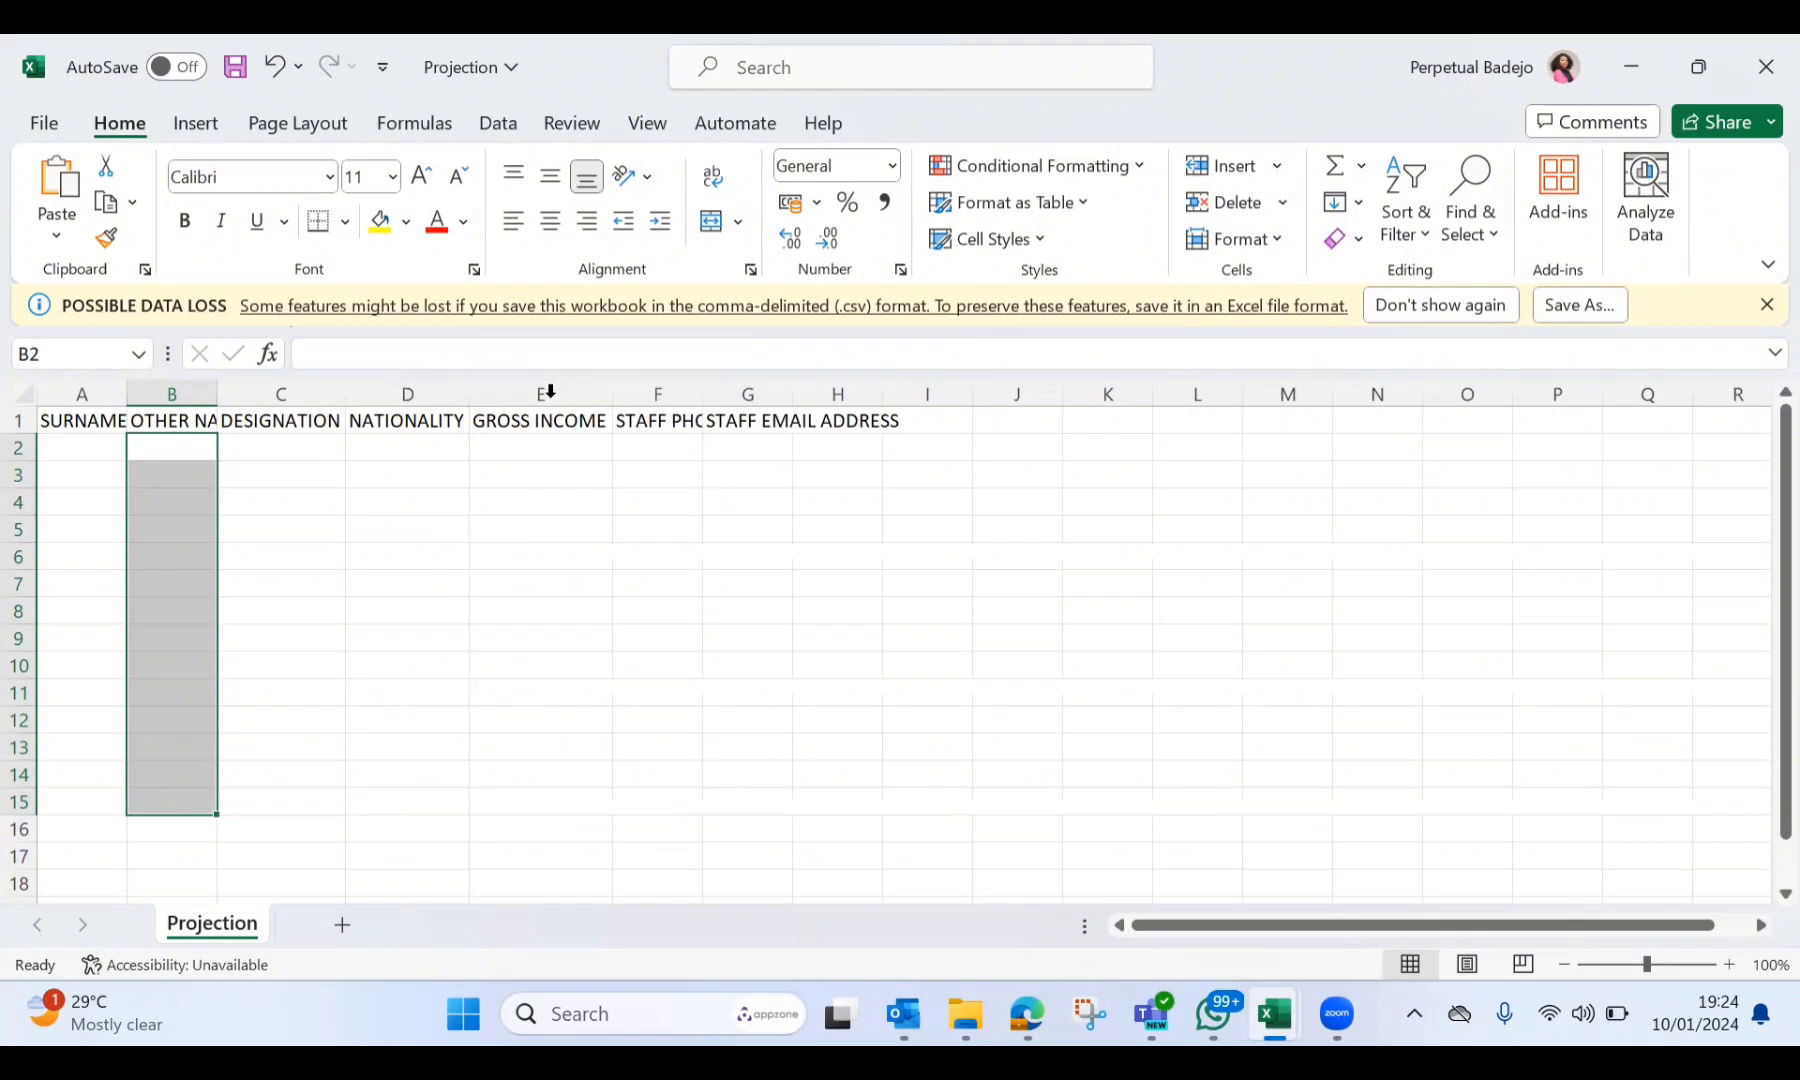
# Widen the Staff Phone Number and Staff Email Address columns of the Projection sheet to show their full headings
pyautogui.doubleClick(697, 398)
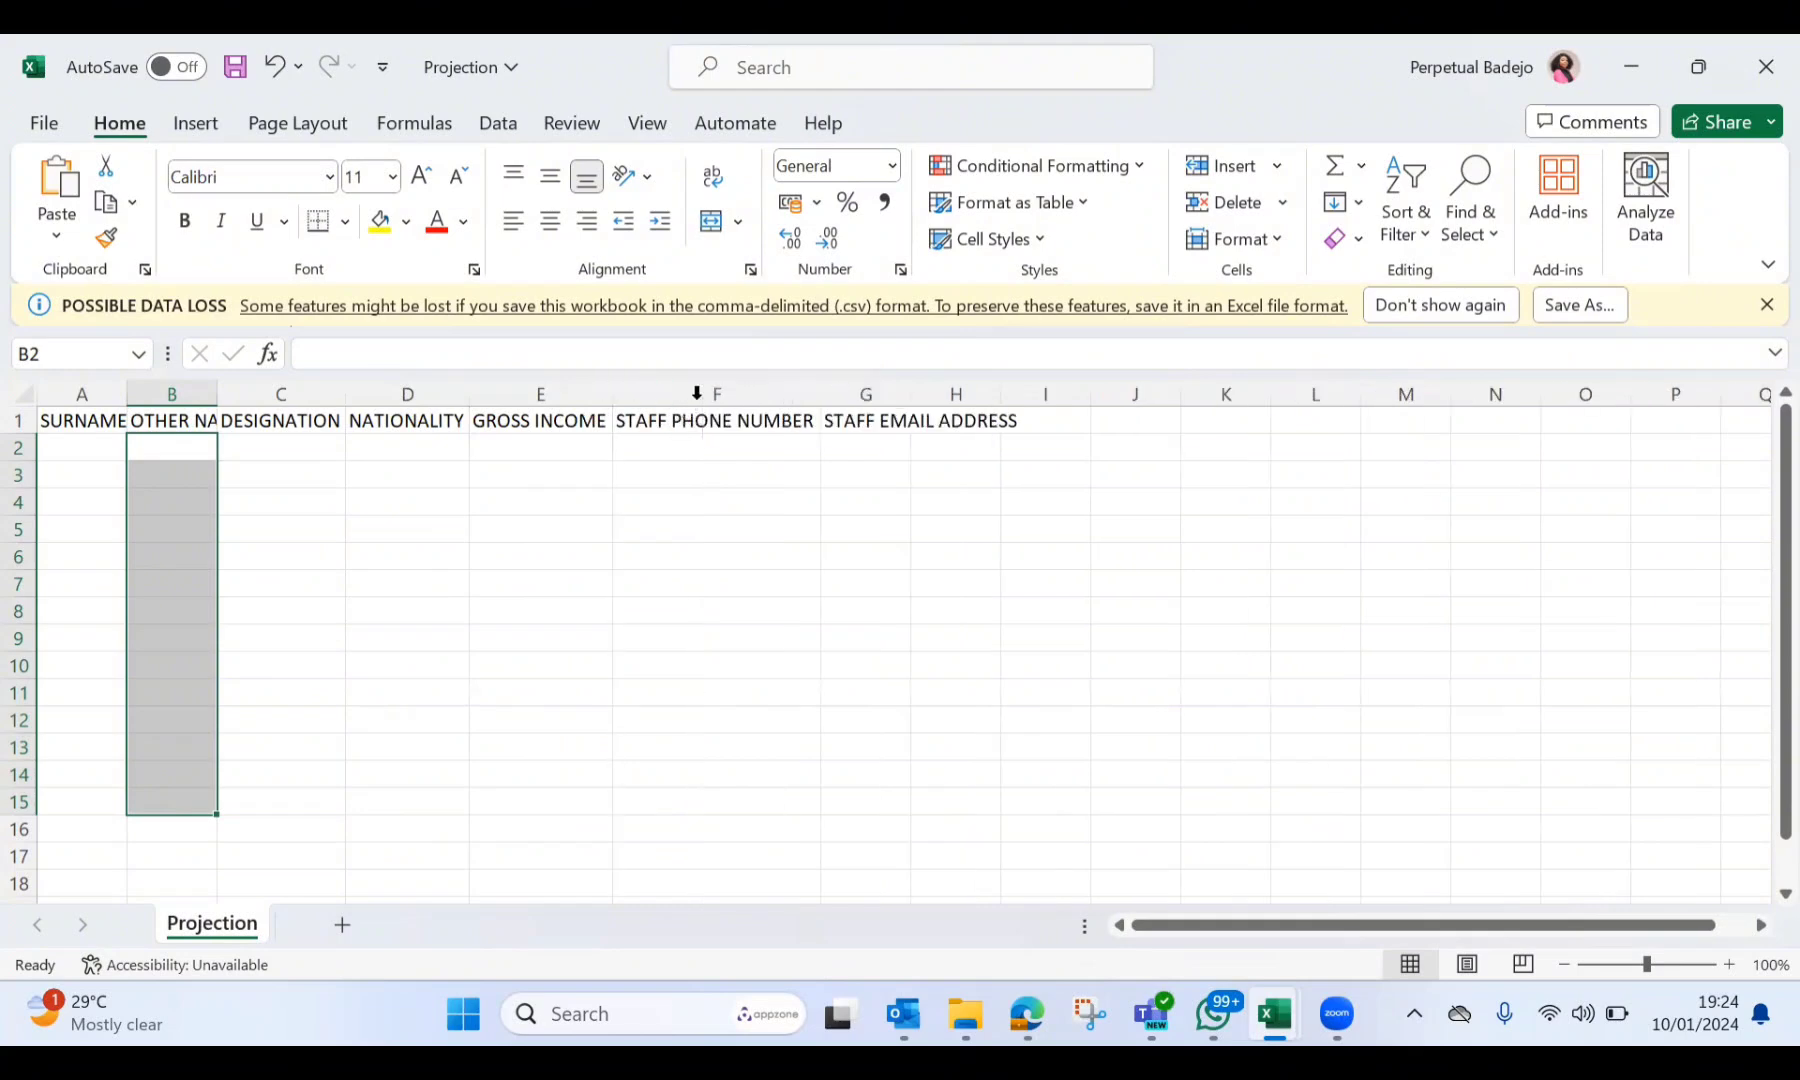
pyautogui.doubleClick(907, 394)
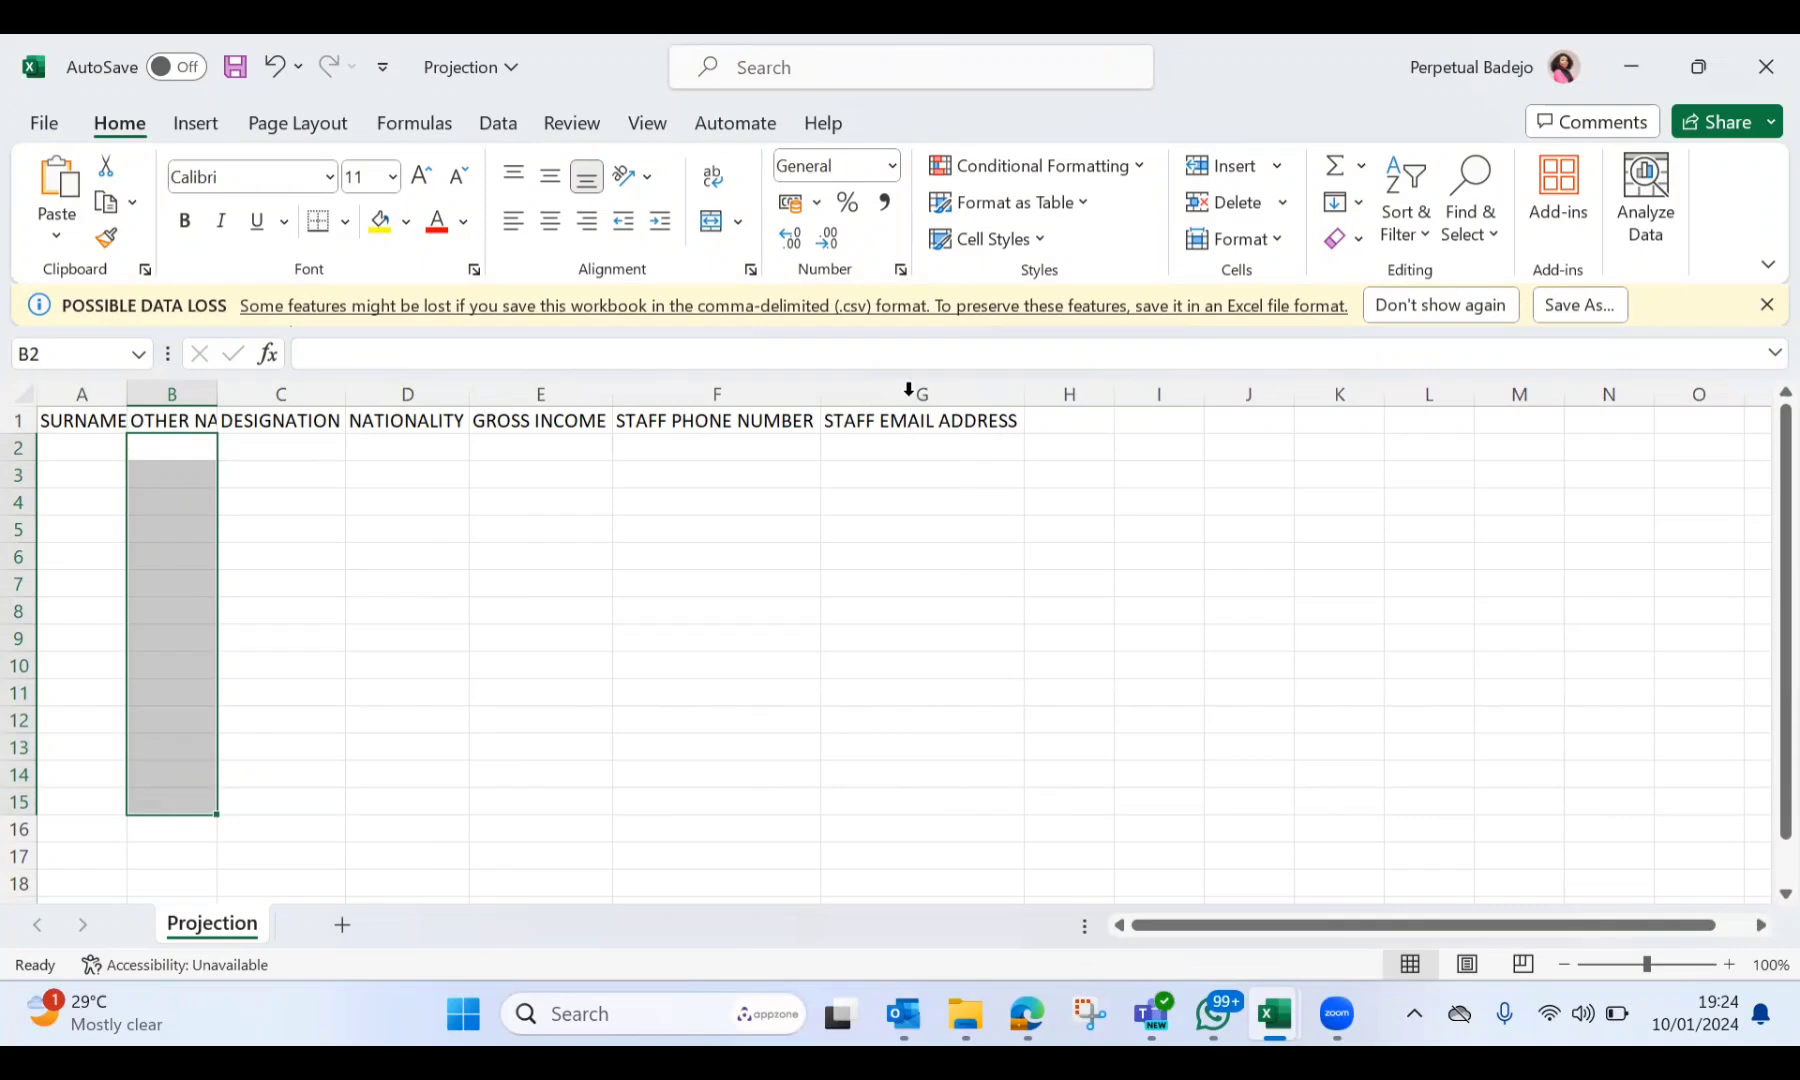
# Switch to the LIRS e-Tax page in Edge, choose Withholding Tax Returns as the returns type, and download and open its template
pyautogui.hotkey('alt', 'Tab')
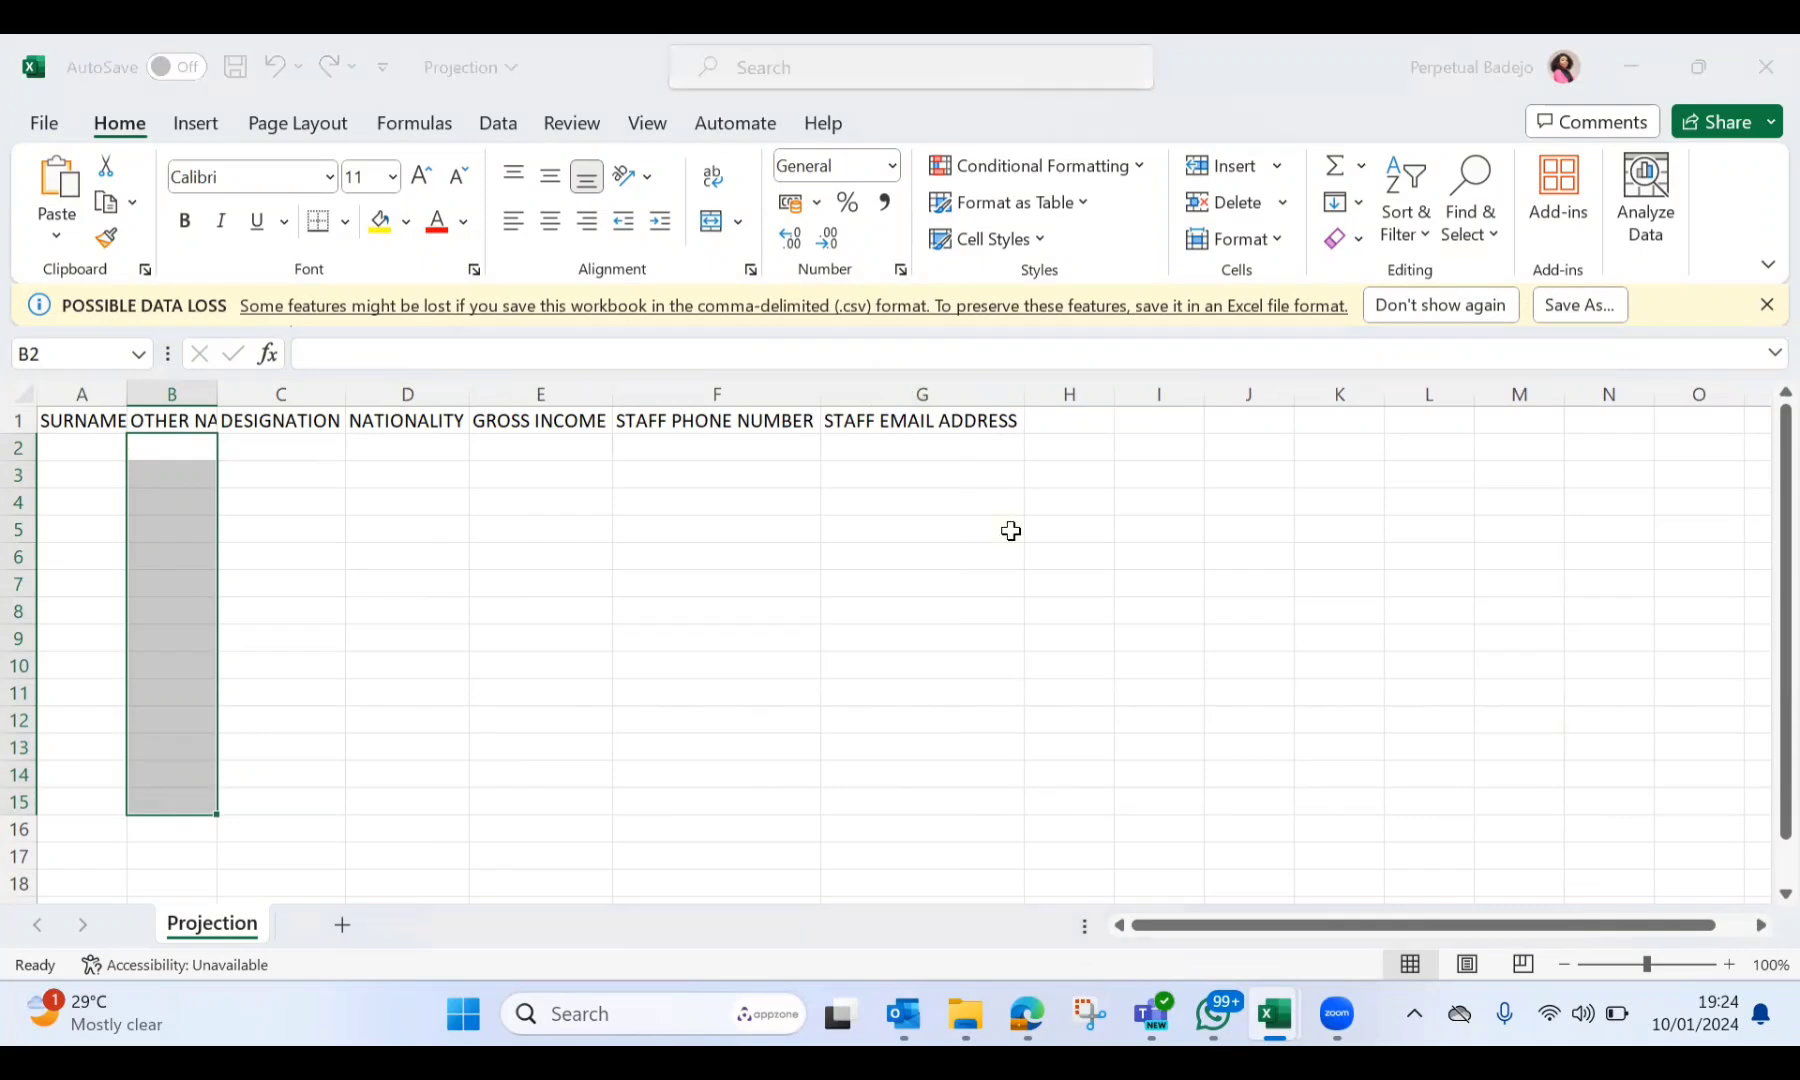
pyautogui.hotkey('alt', 'Tab')
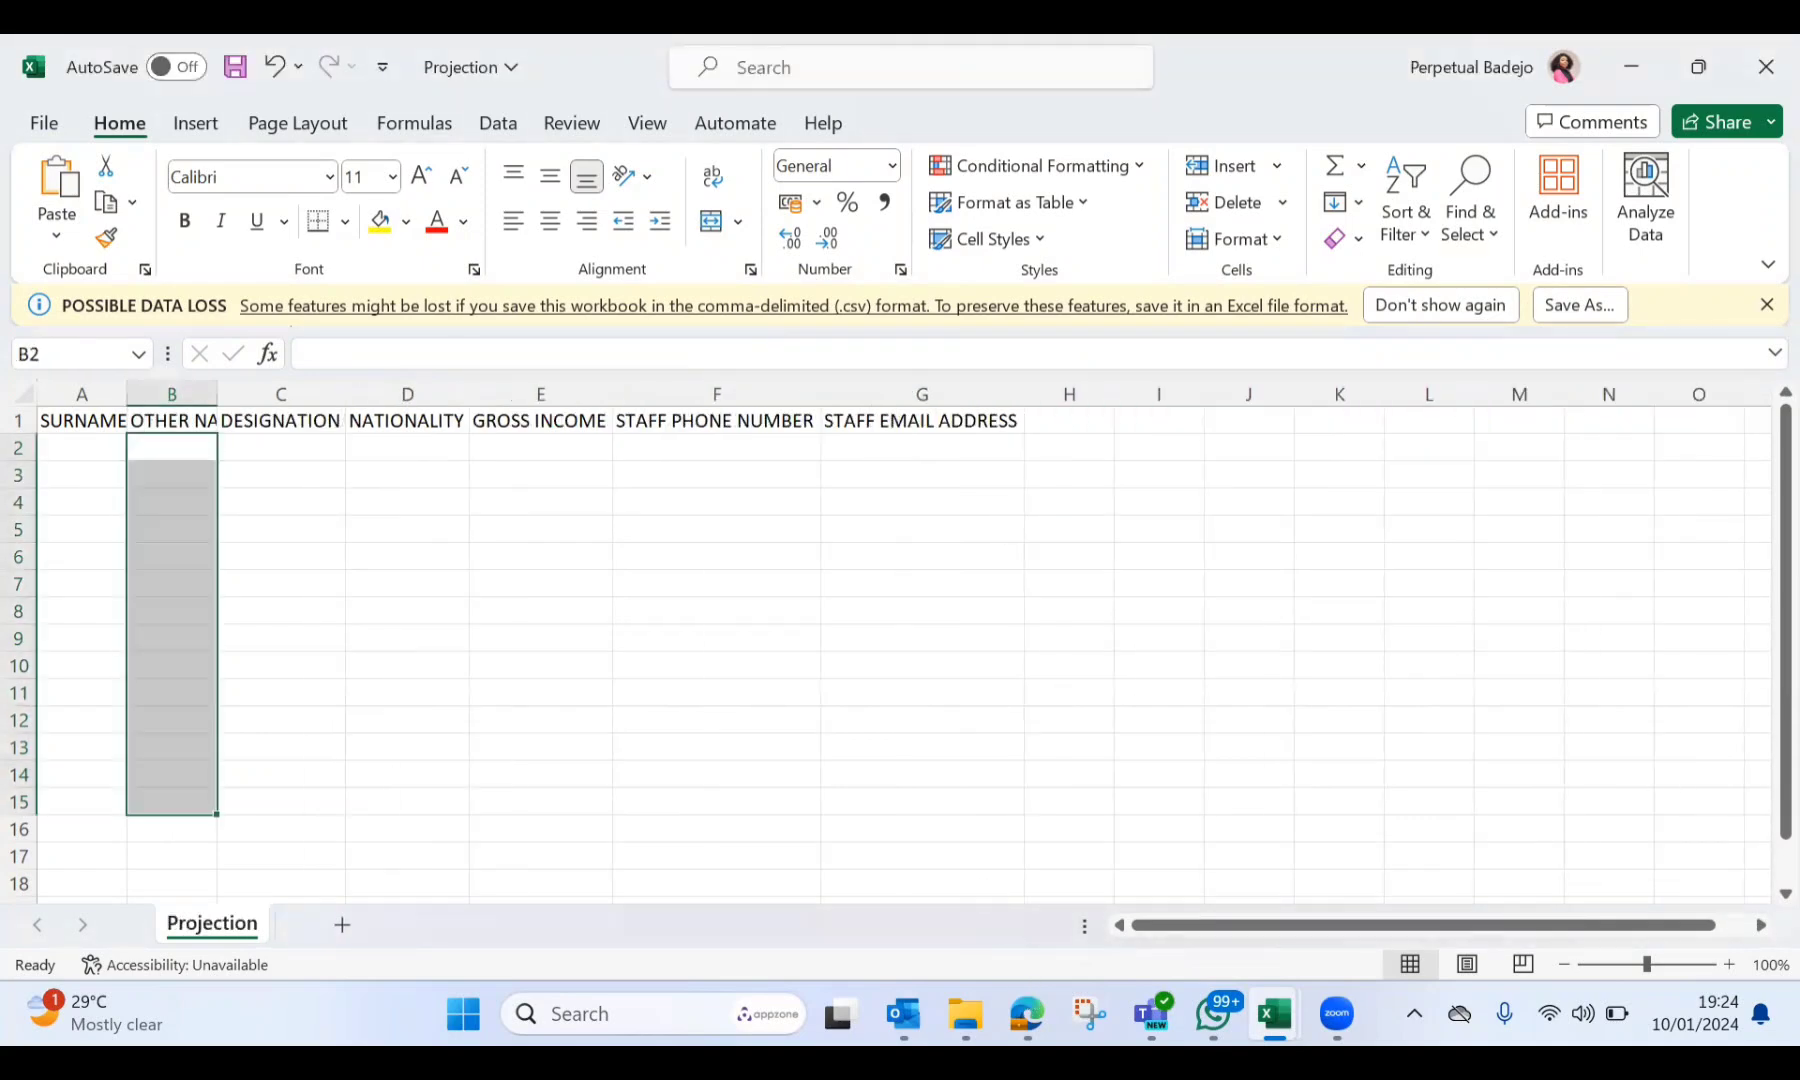
pyautogui.moveTo(1027, 1013)
pyautogui.click(991, 899)
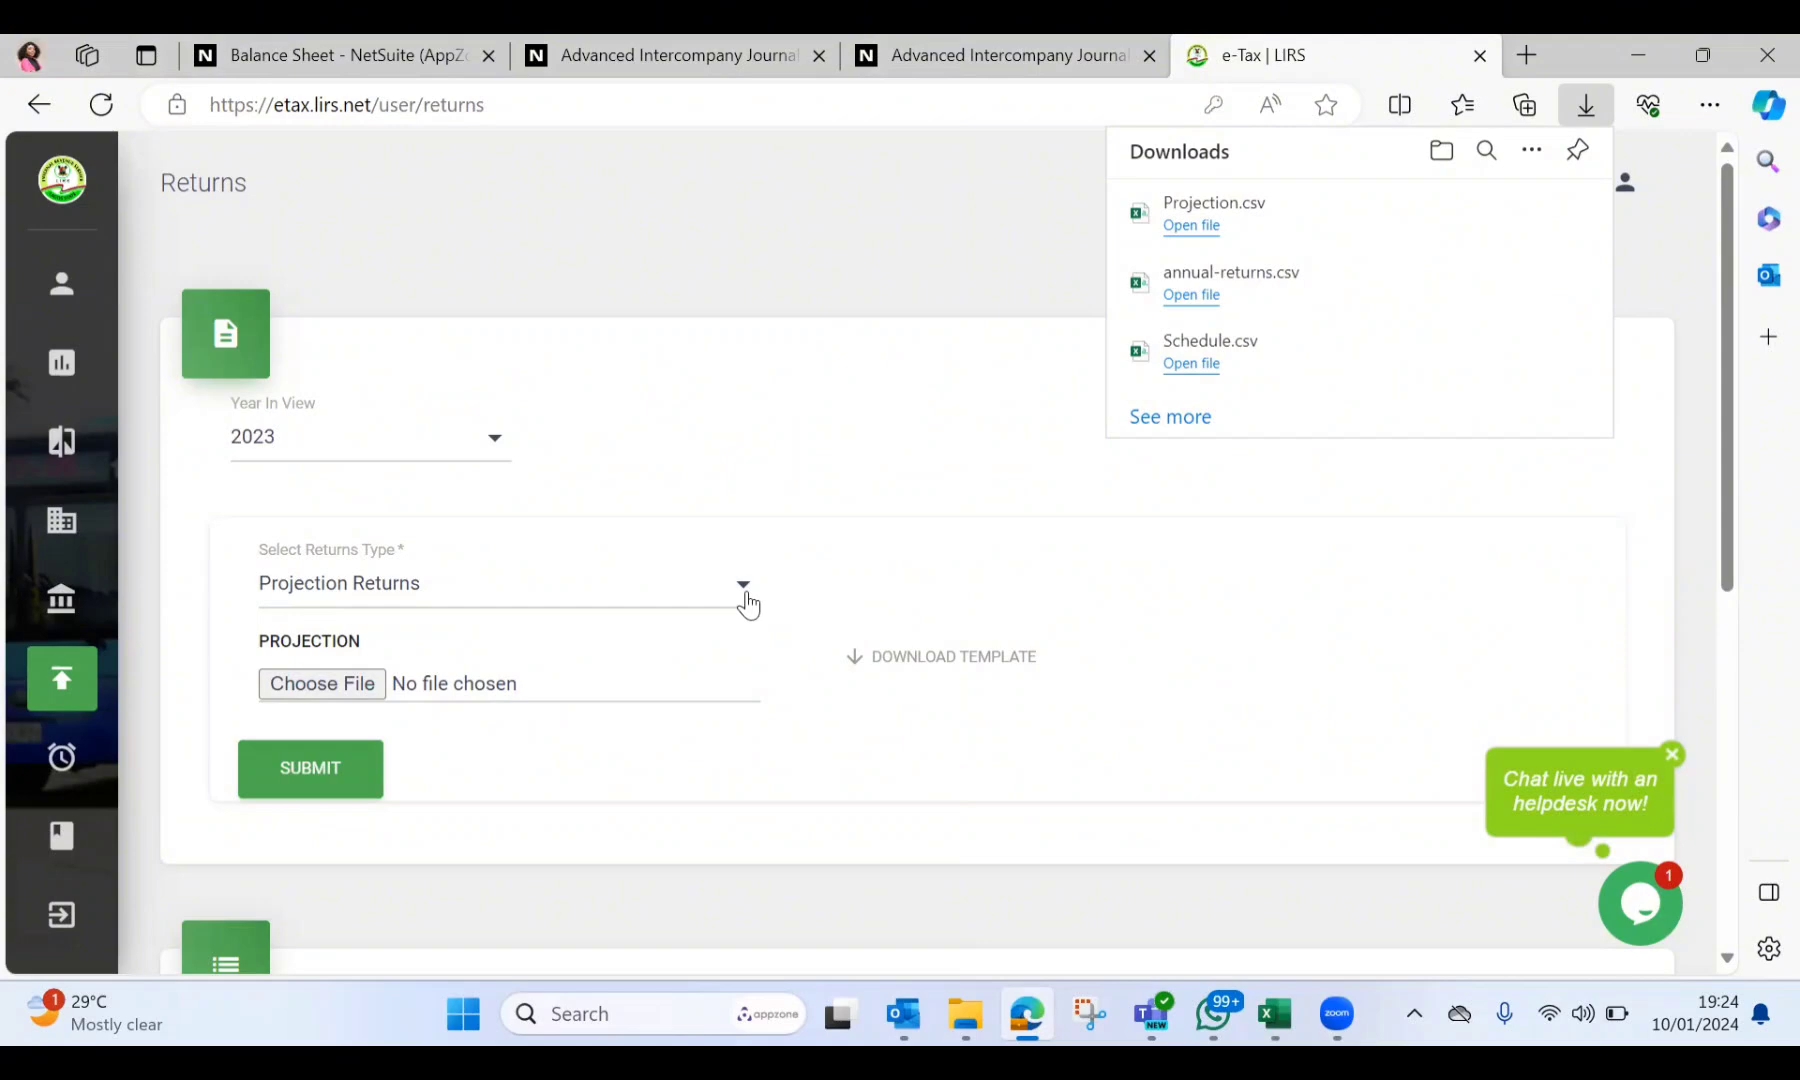
pyautogui.click(745, 598)
pyautogui.click(743, 602)
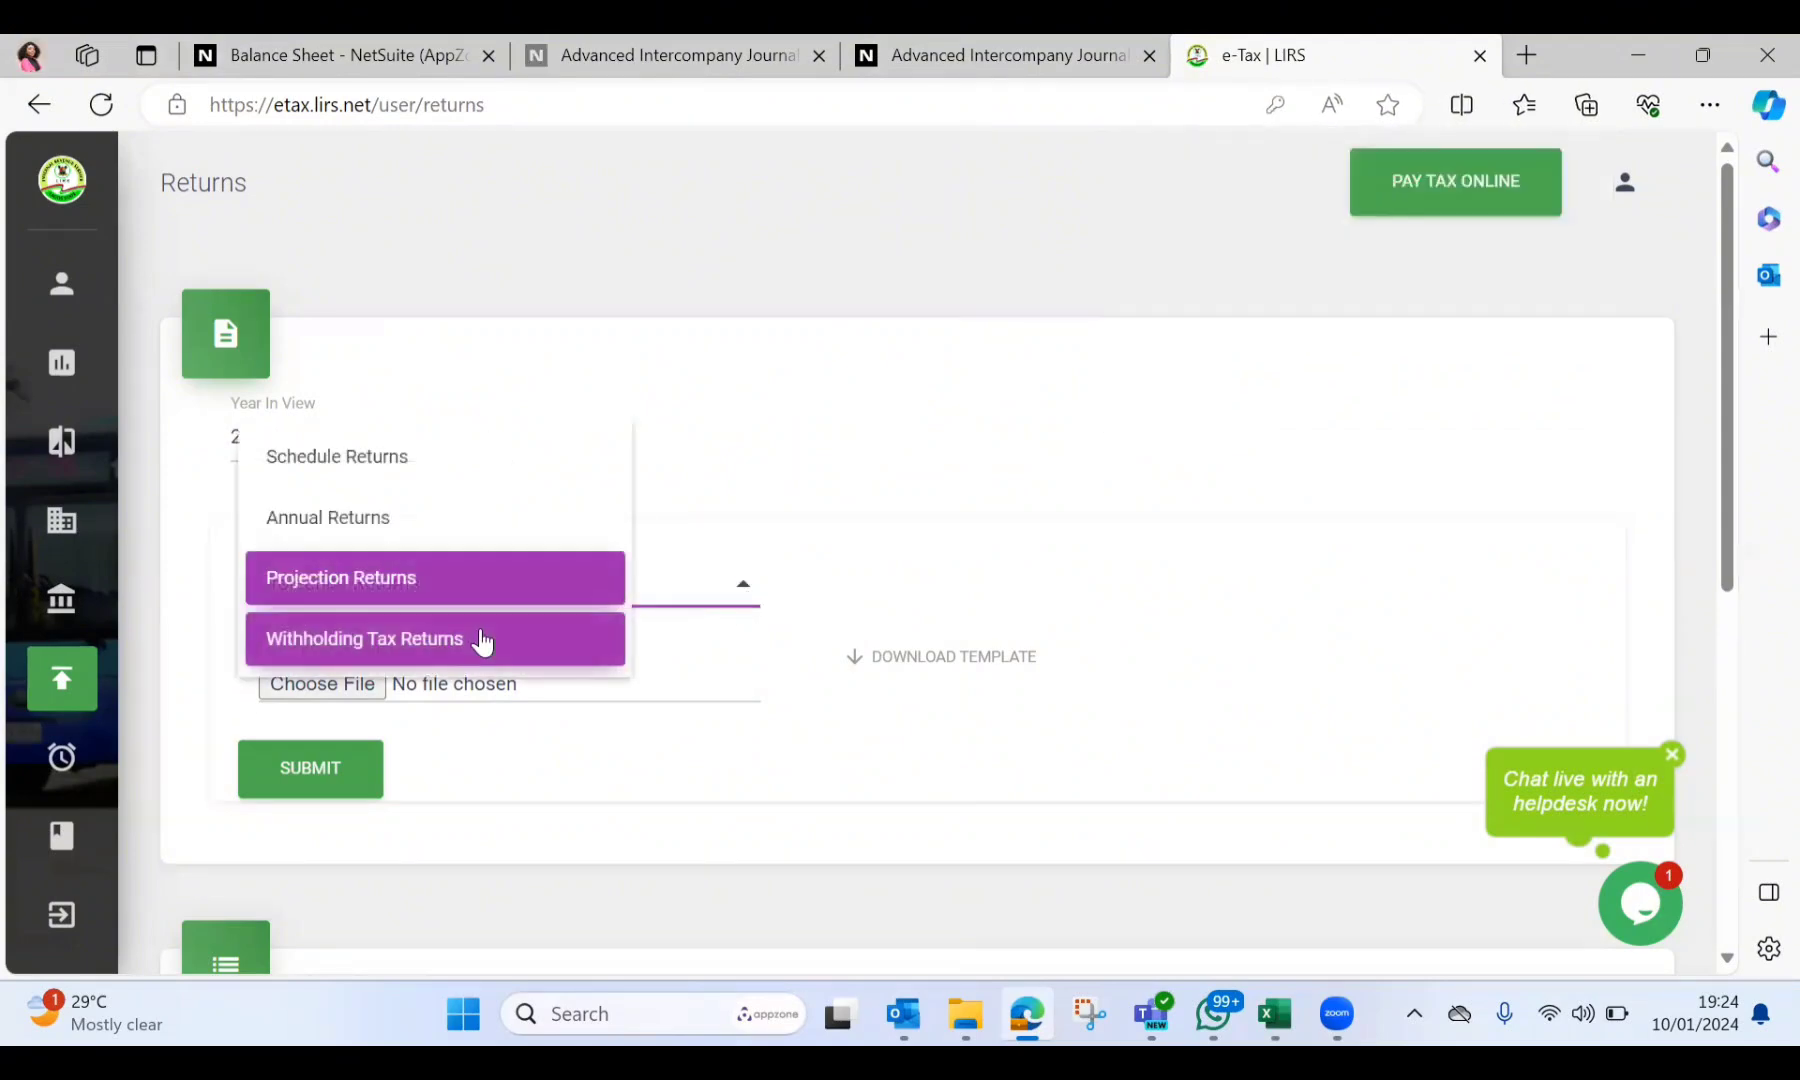
pyautogui.click(483, 642)
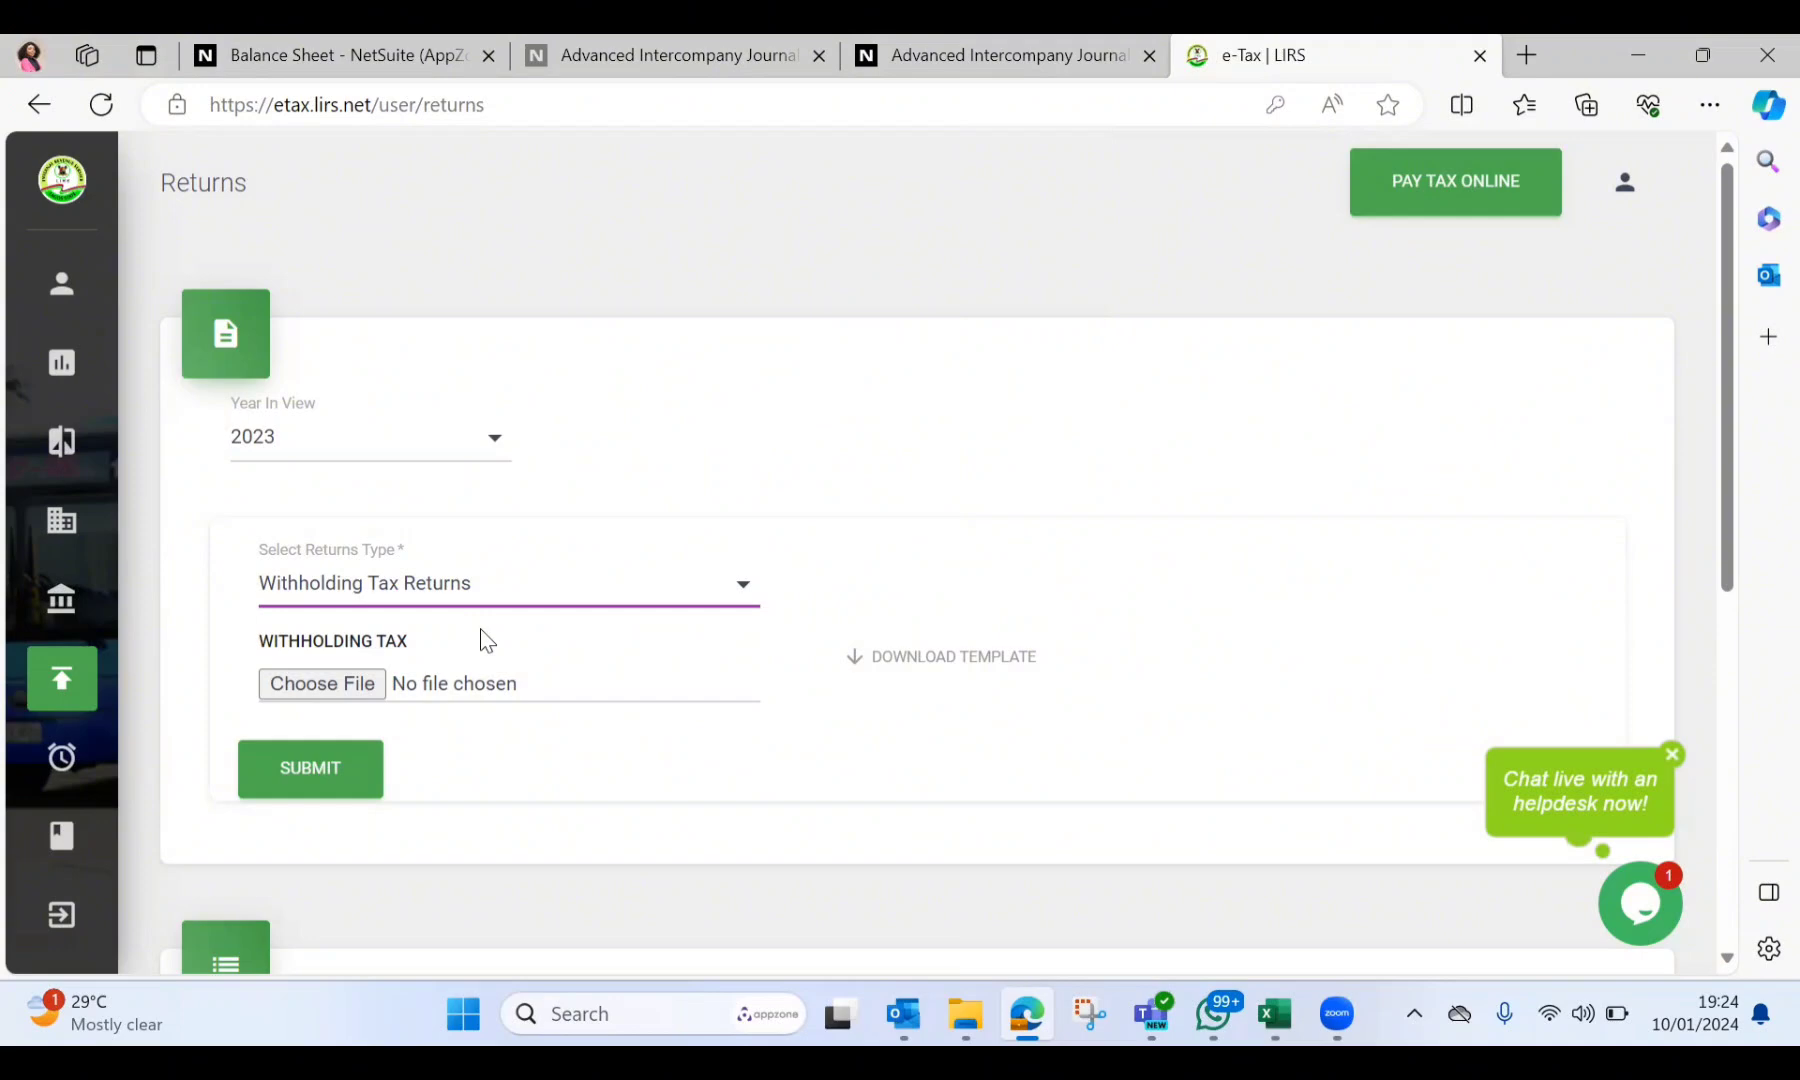
pyautogui.click(907, 672)
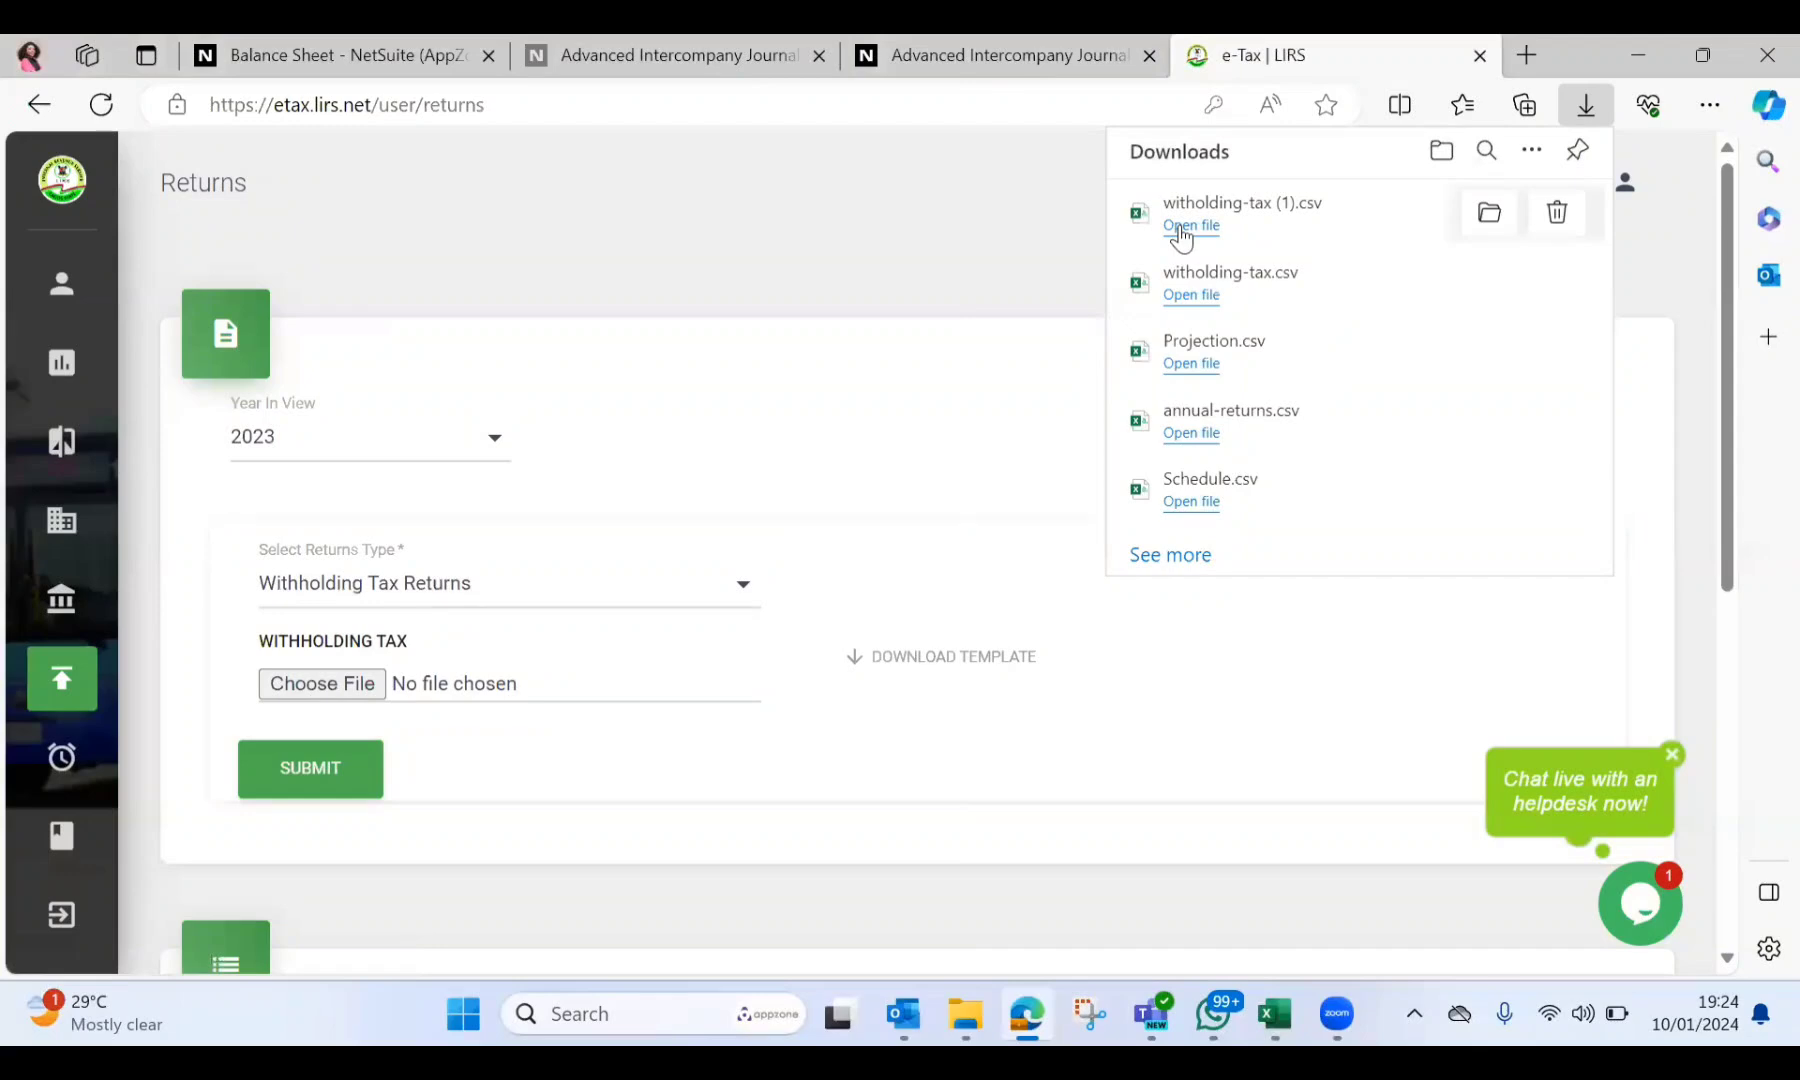
pyautogui.click(1182, 228)
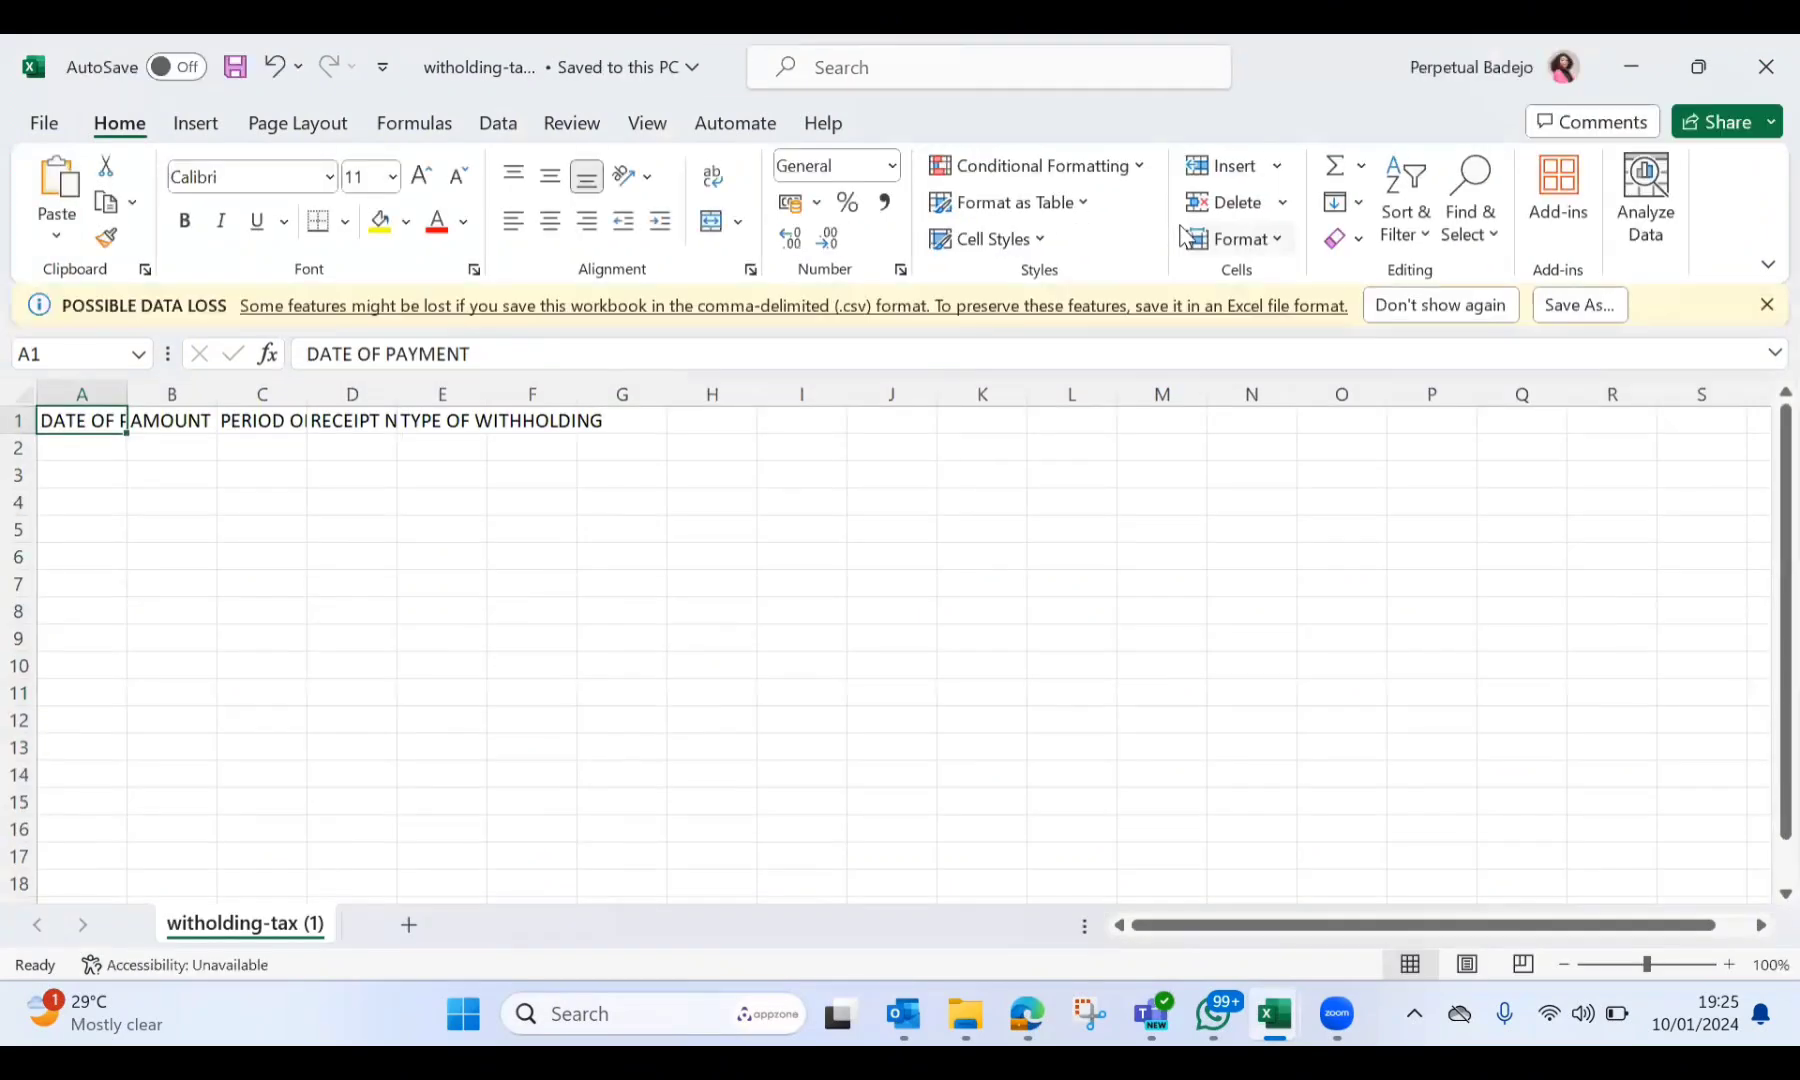
# Widen the Date of Payment column of the withholding tax sheet and enter 20 Feb 2023 in A2
pyautogui.doubleClick(127, 392)
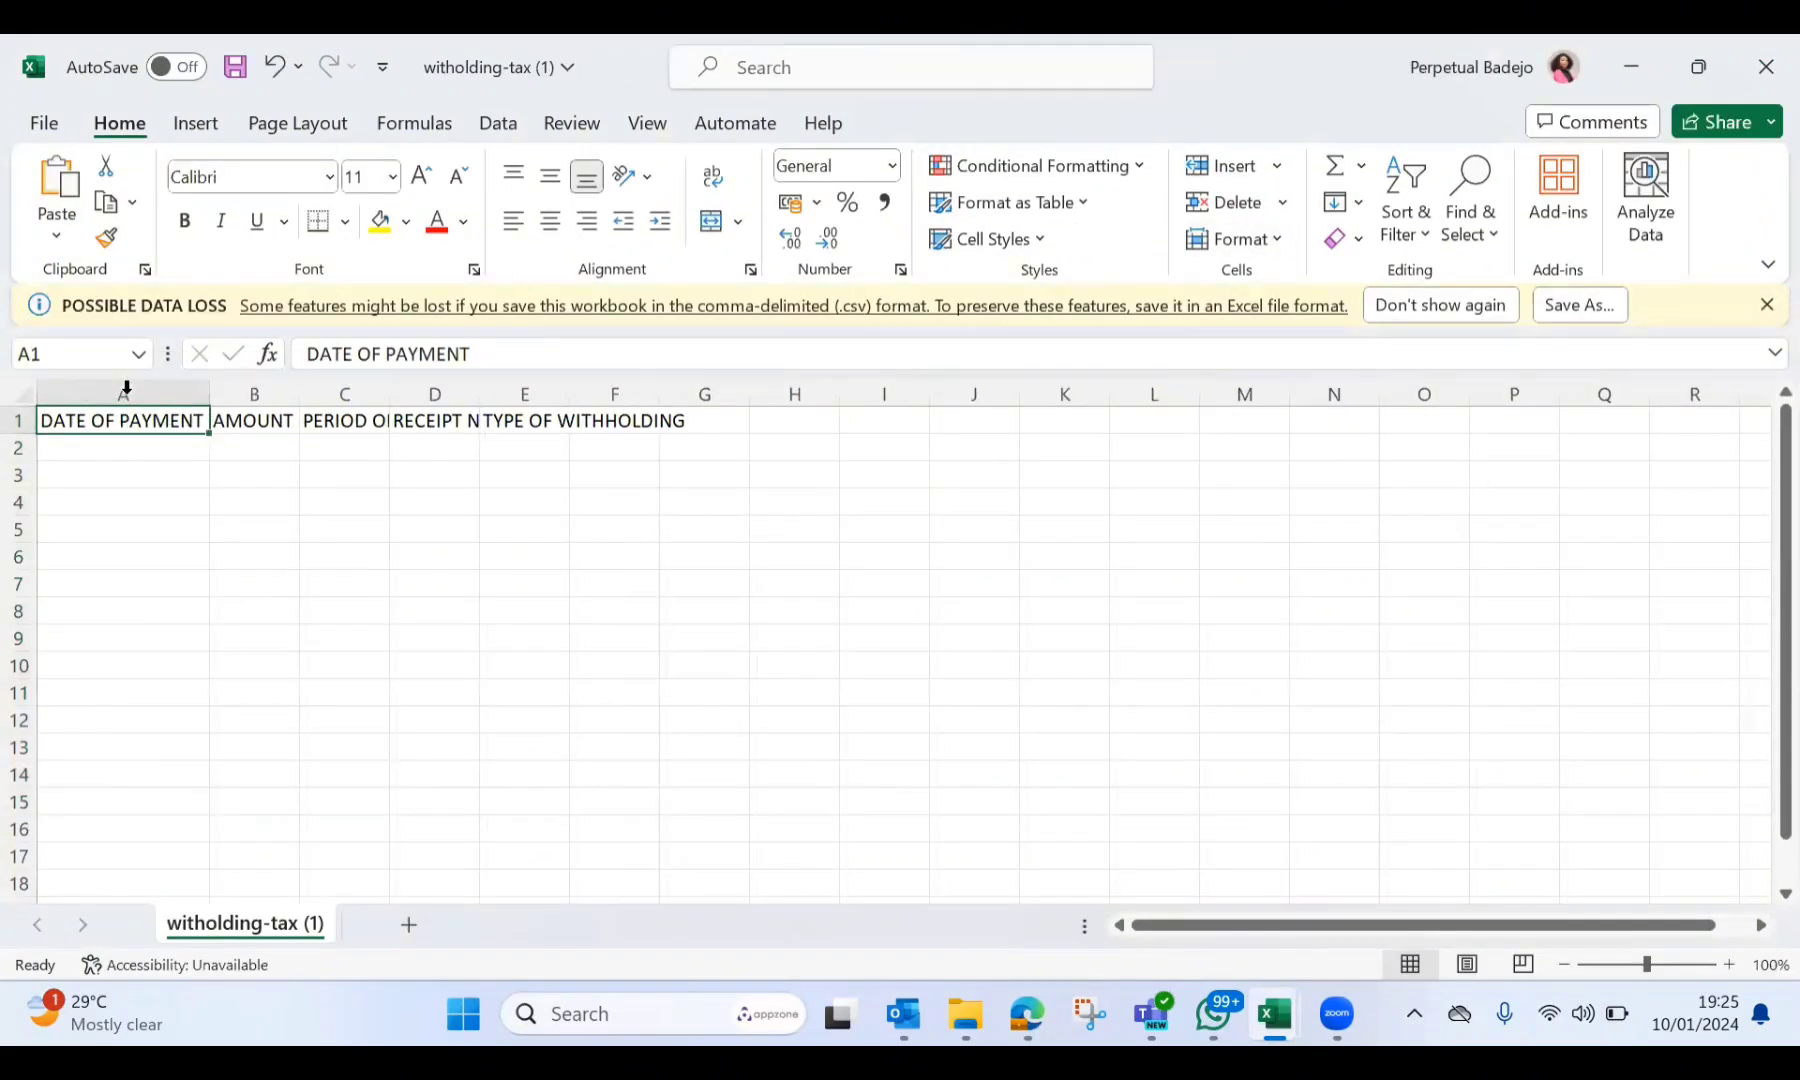
pyautogui.click(143, 444)
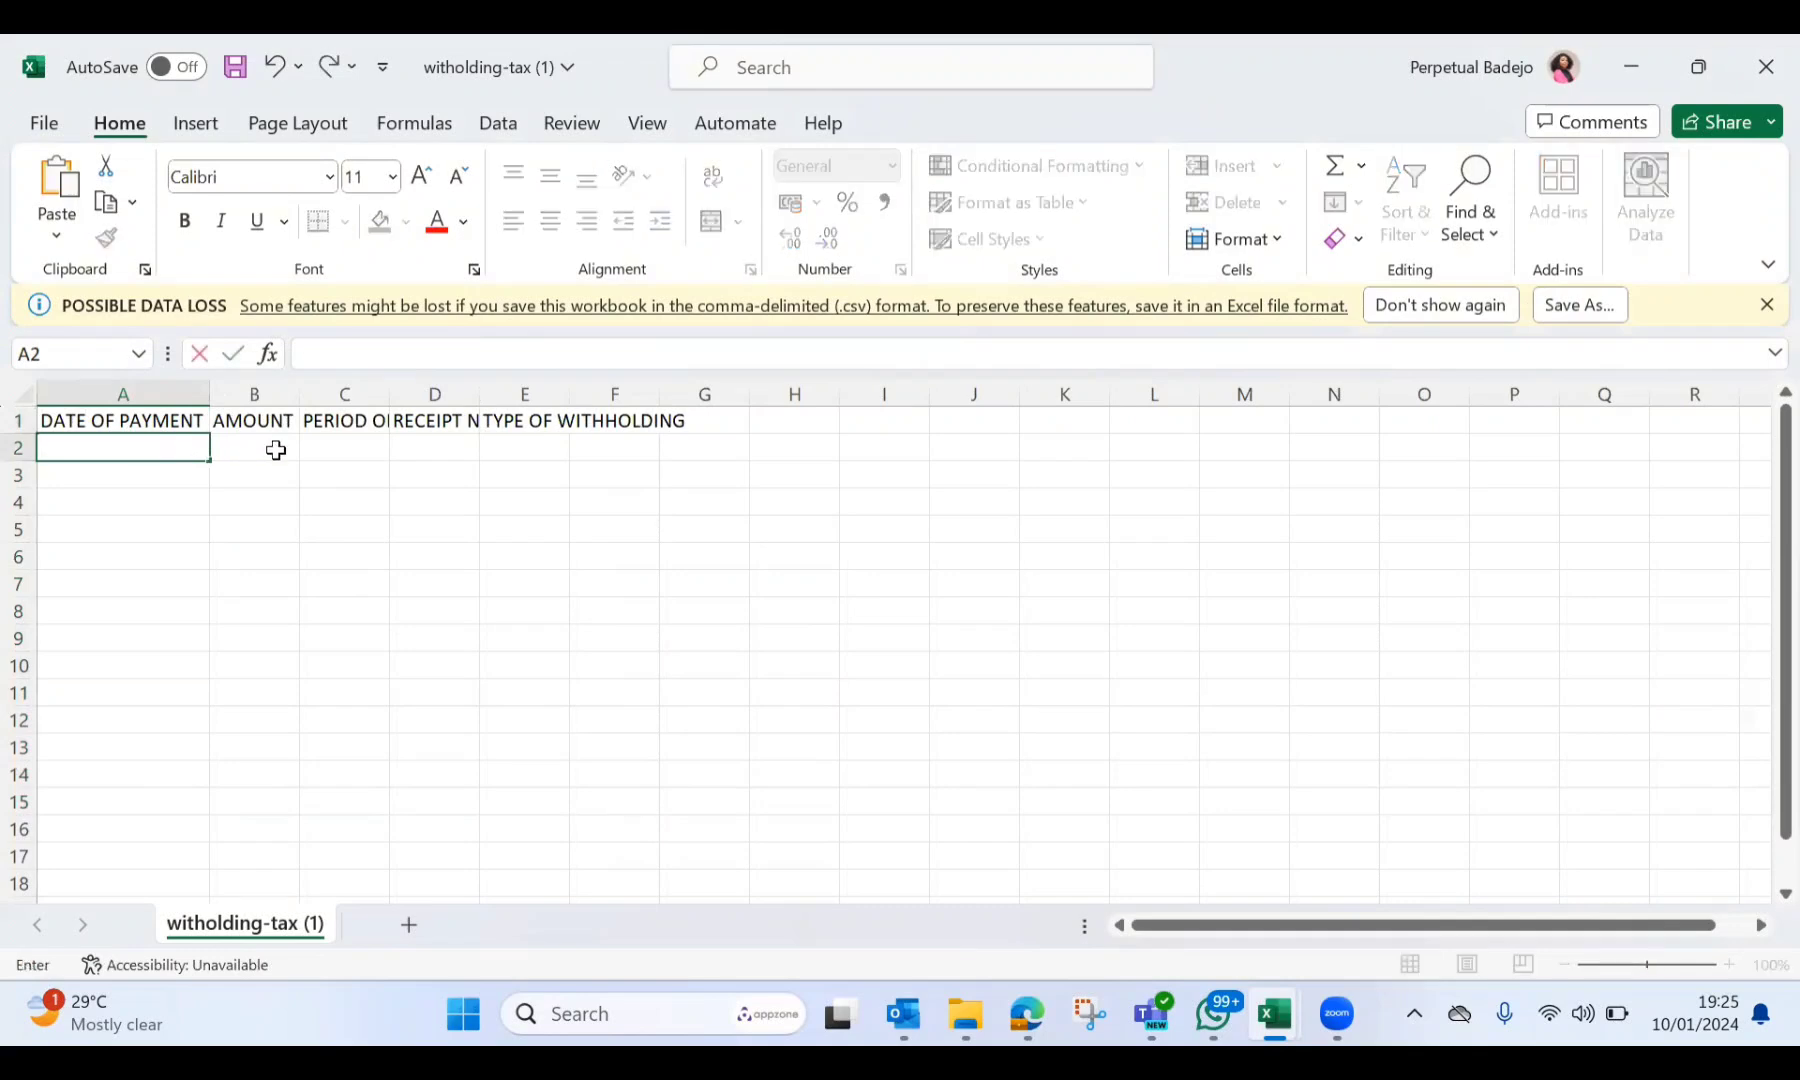
pyautogui.write('Feb 2023')
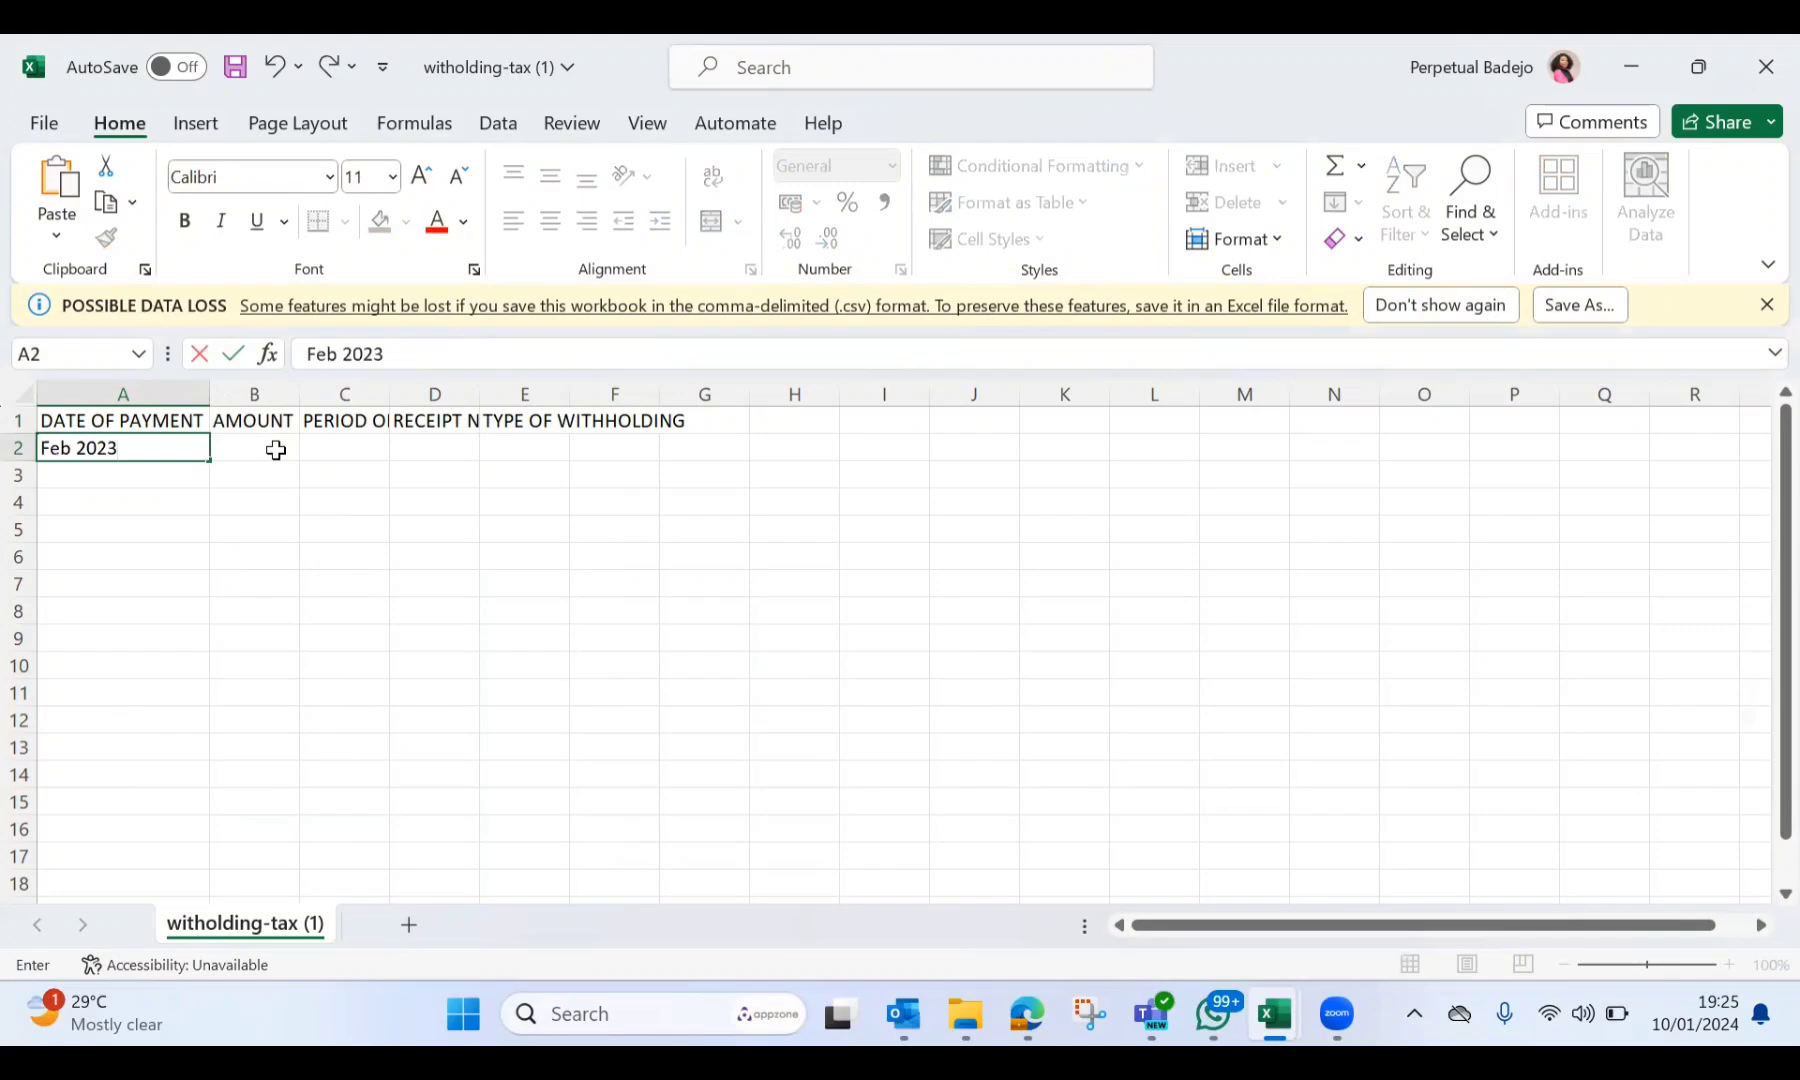
pyautogui.click(38, 447)
pyautogui.write('20')
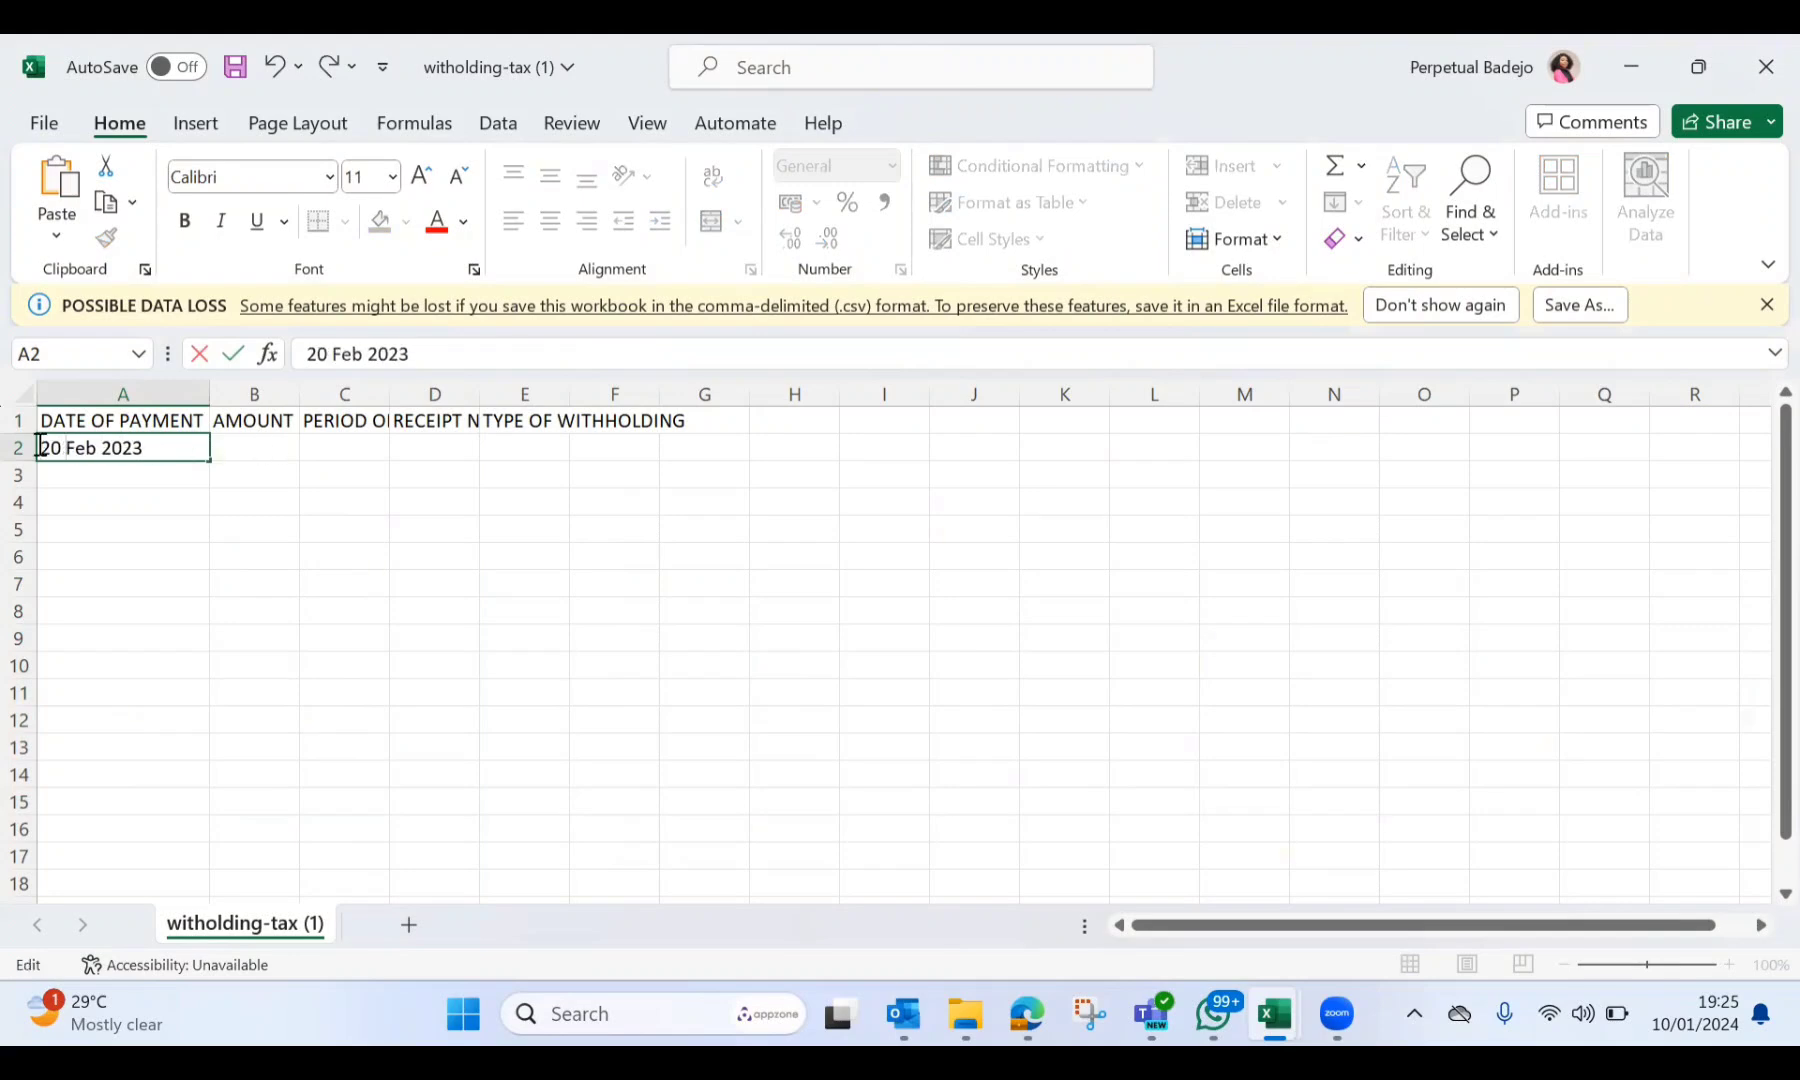
pyautogui.click(156, 535)
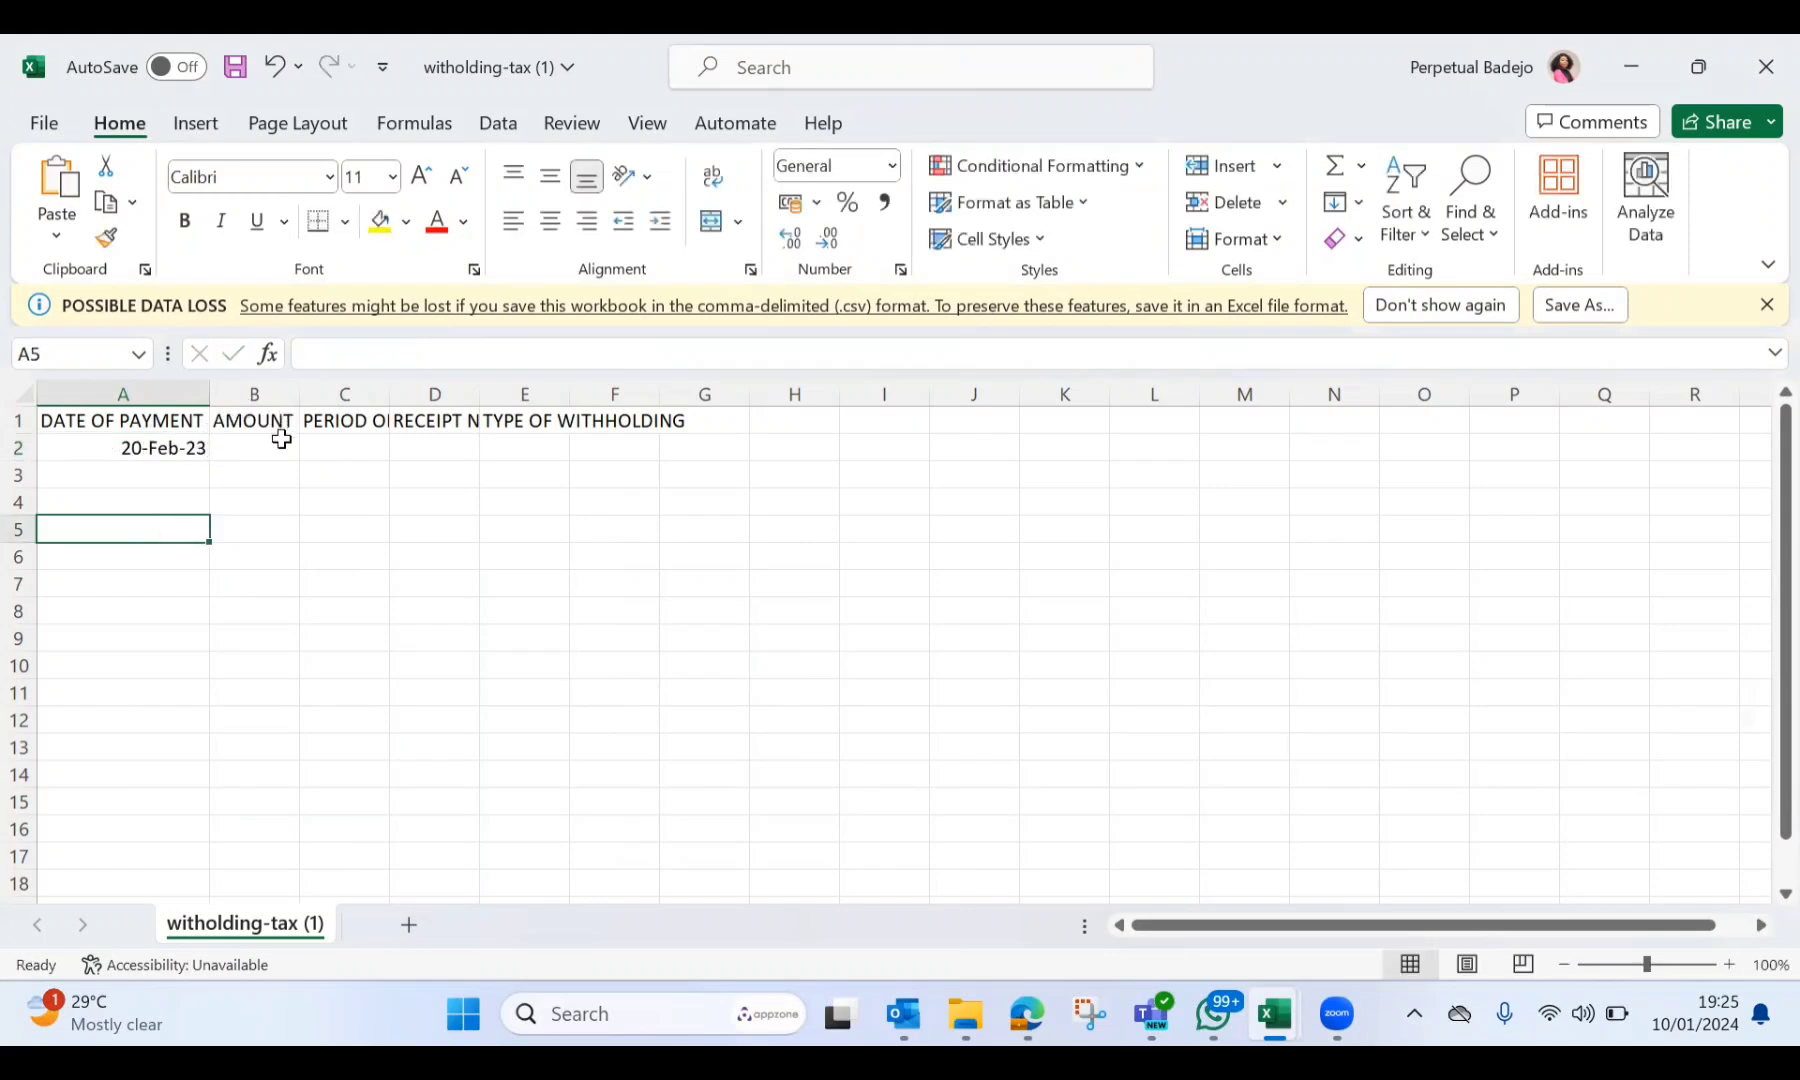
# Enter the amount 66666 in B2, the period Jan 2023 in C2 and the placeholder receipt number ttttttt in D2
pyautogui.click(281, 439)
pyautogui.write('66666')
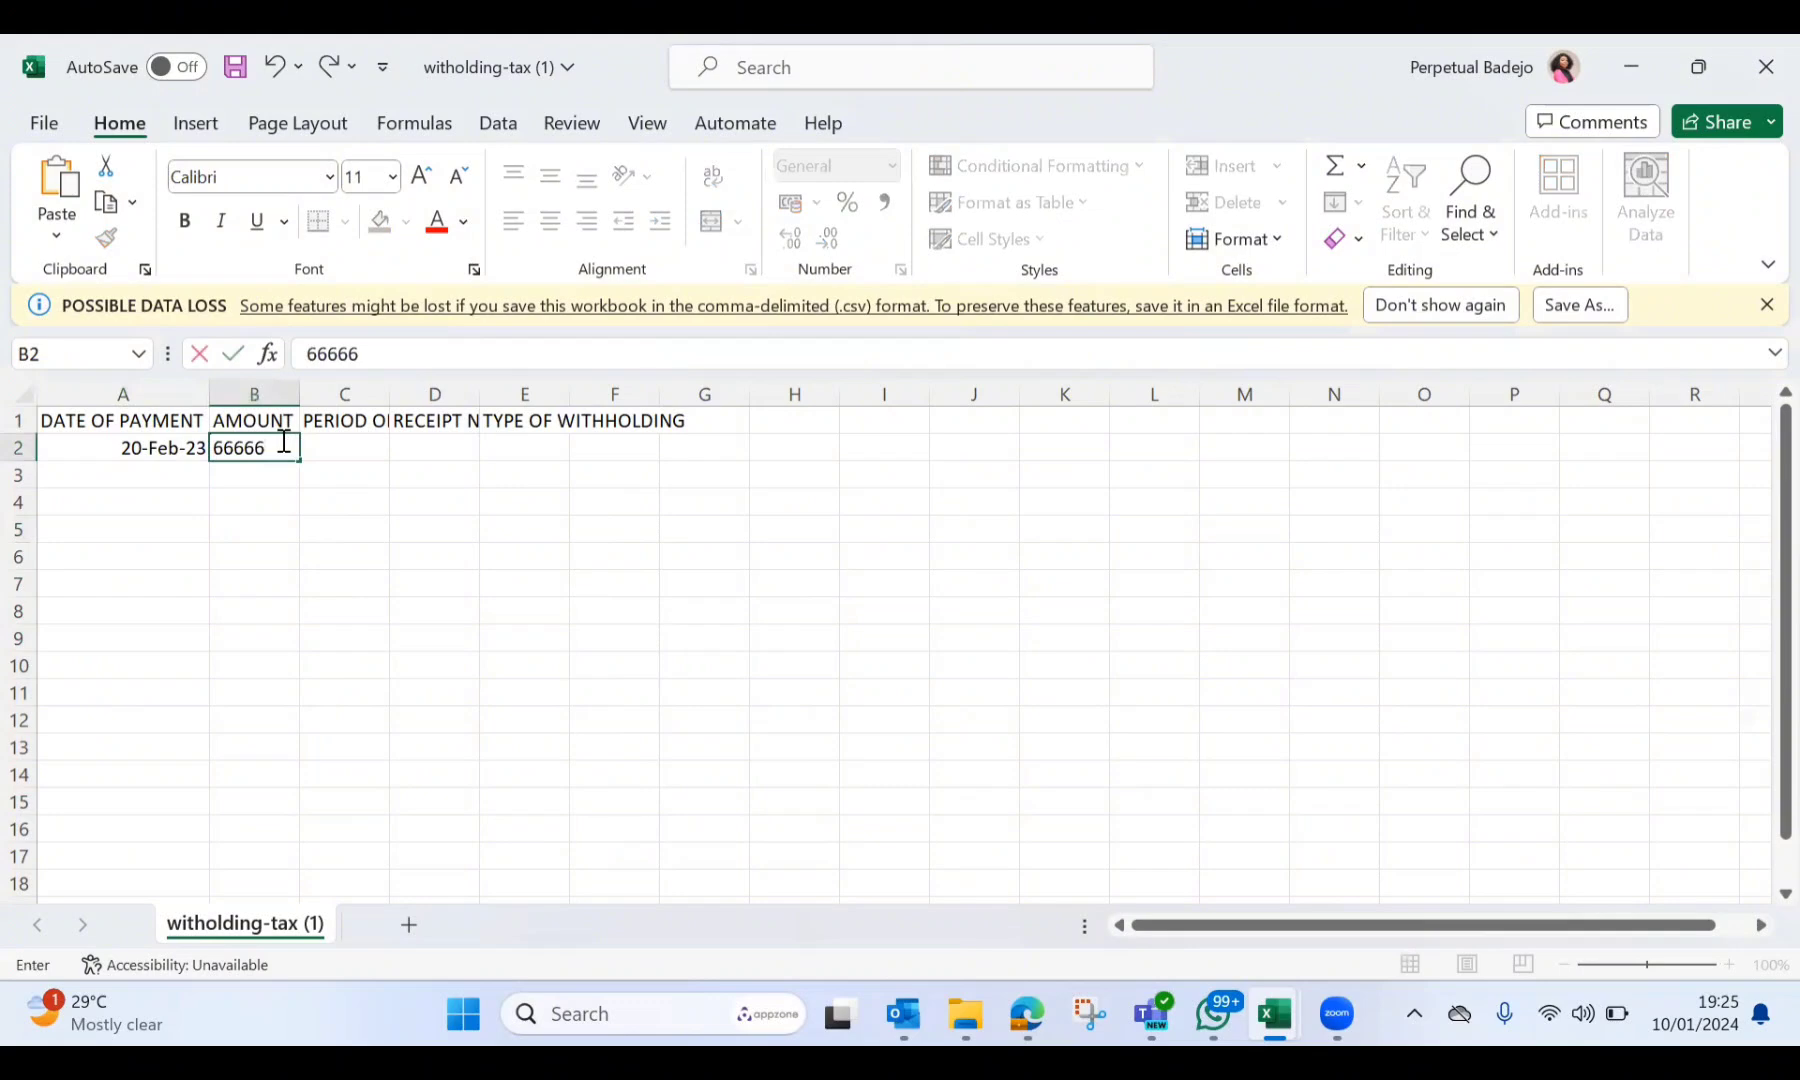
pyautogui.click(353, 443)
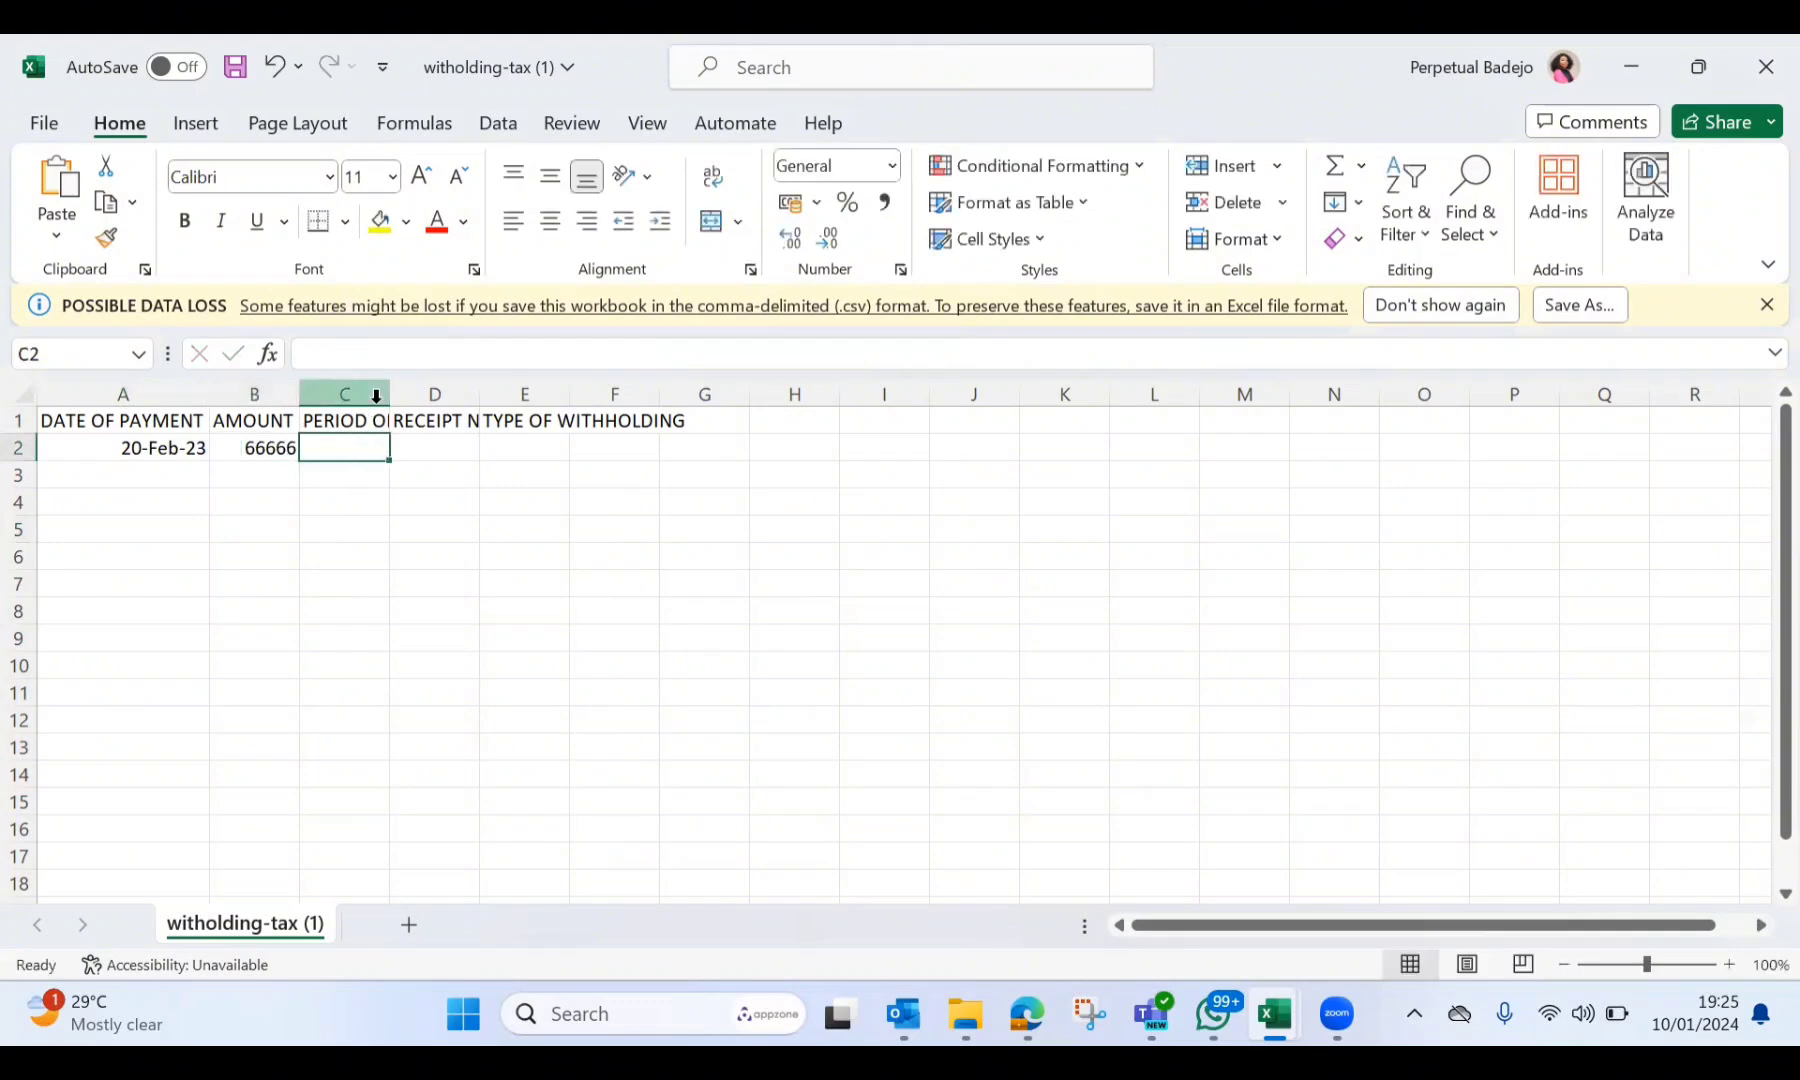
pyautogui.write('Jan 2023')
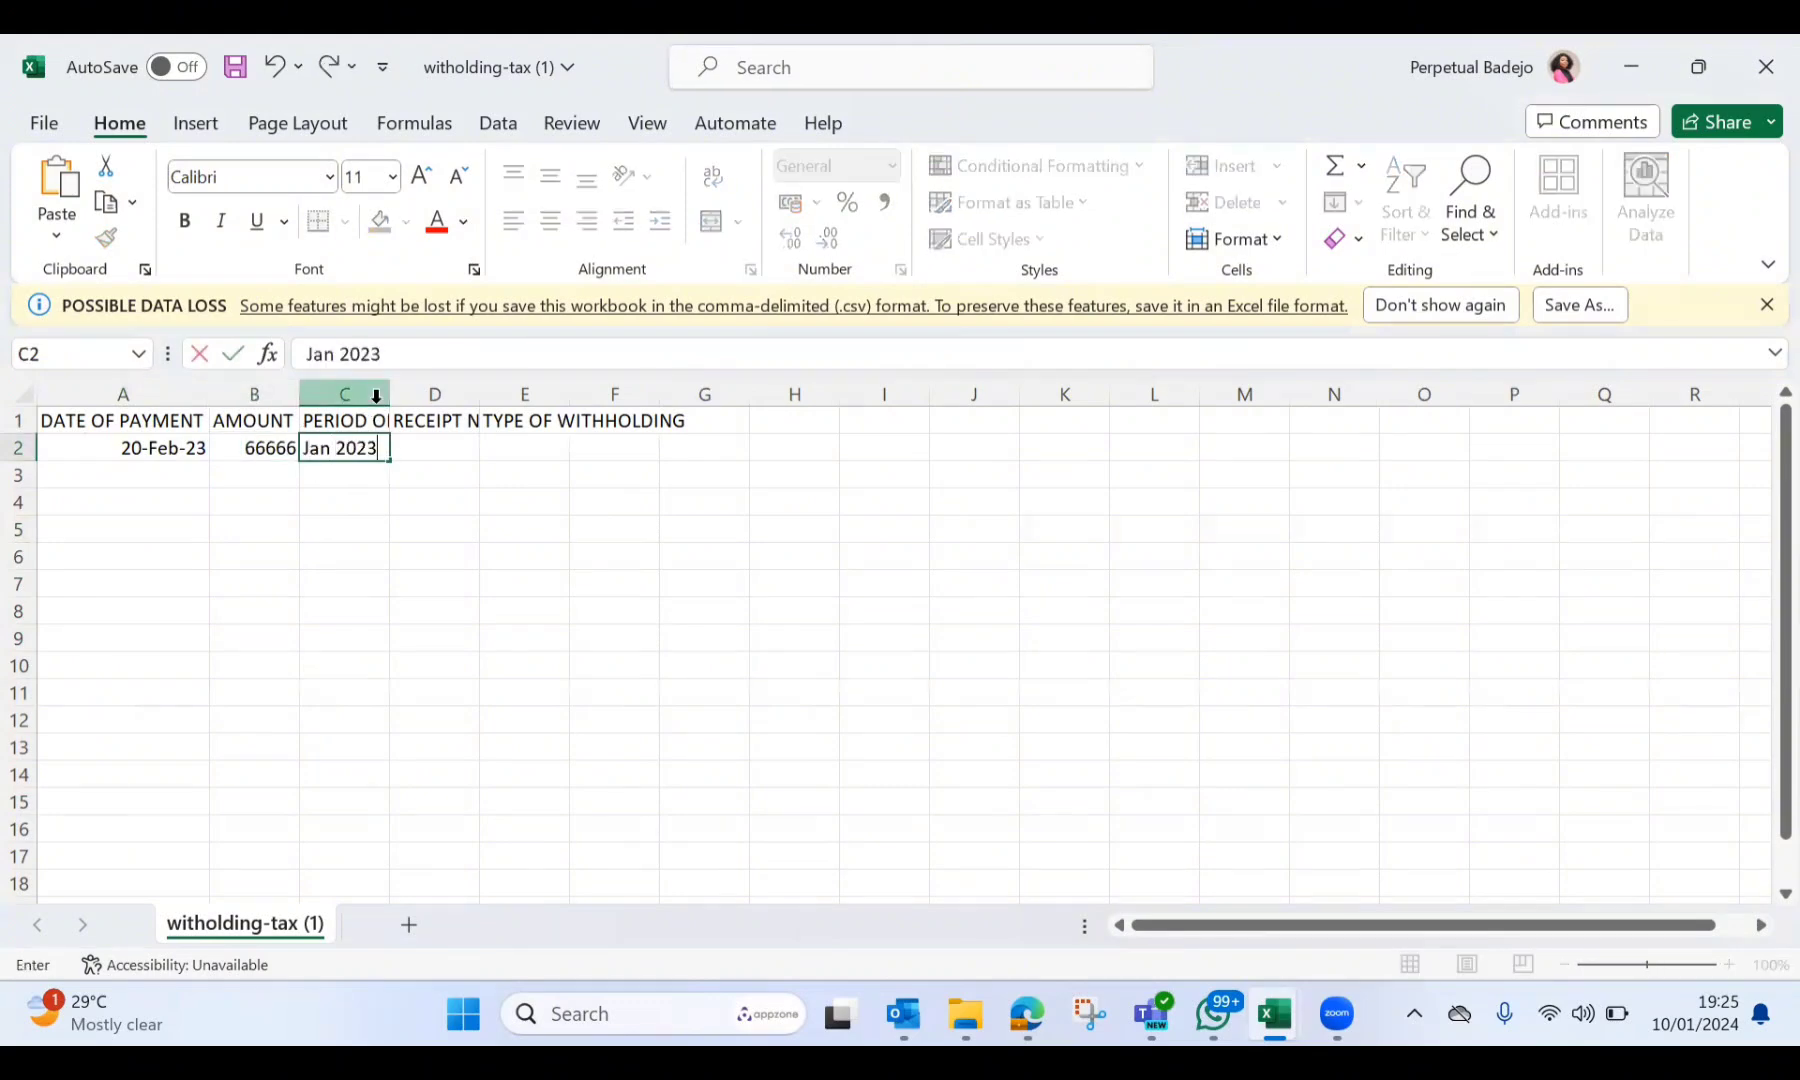
pyautogui.click(431, 445)
pyautogui.write('ttttttt')
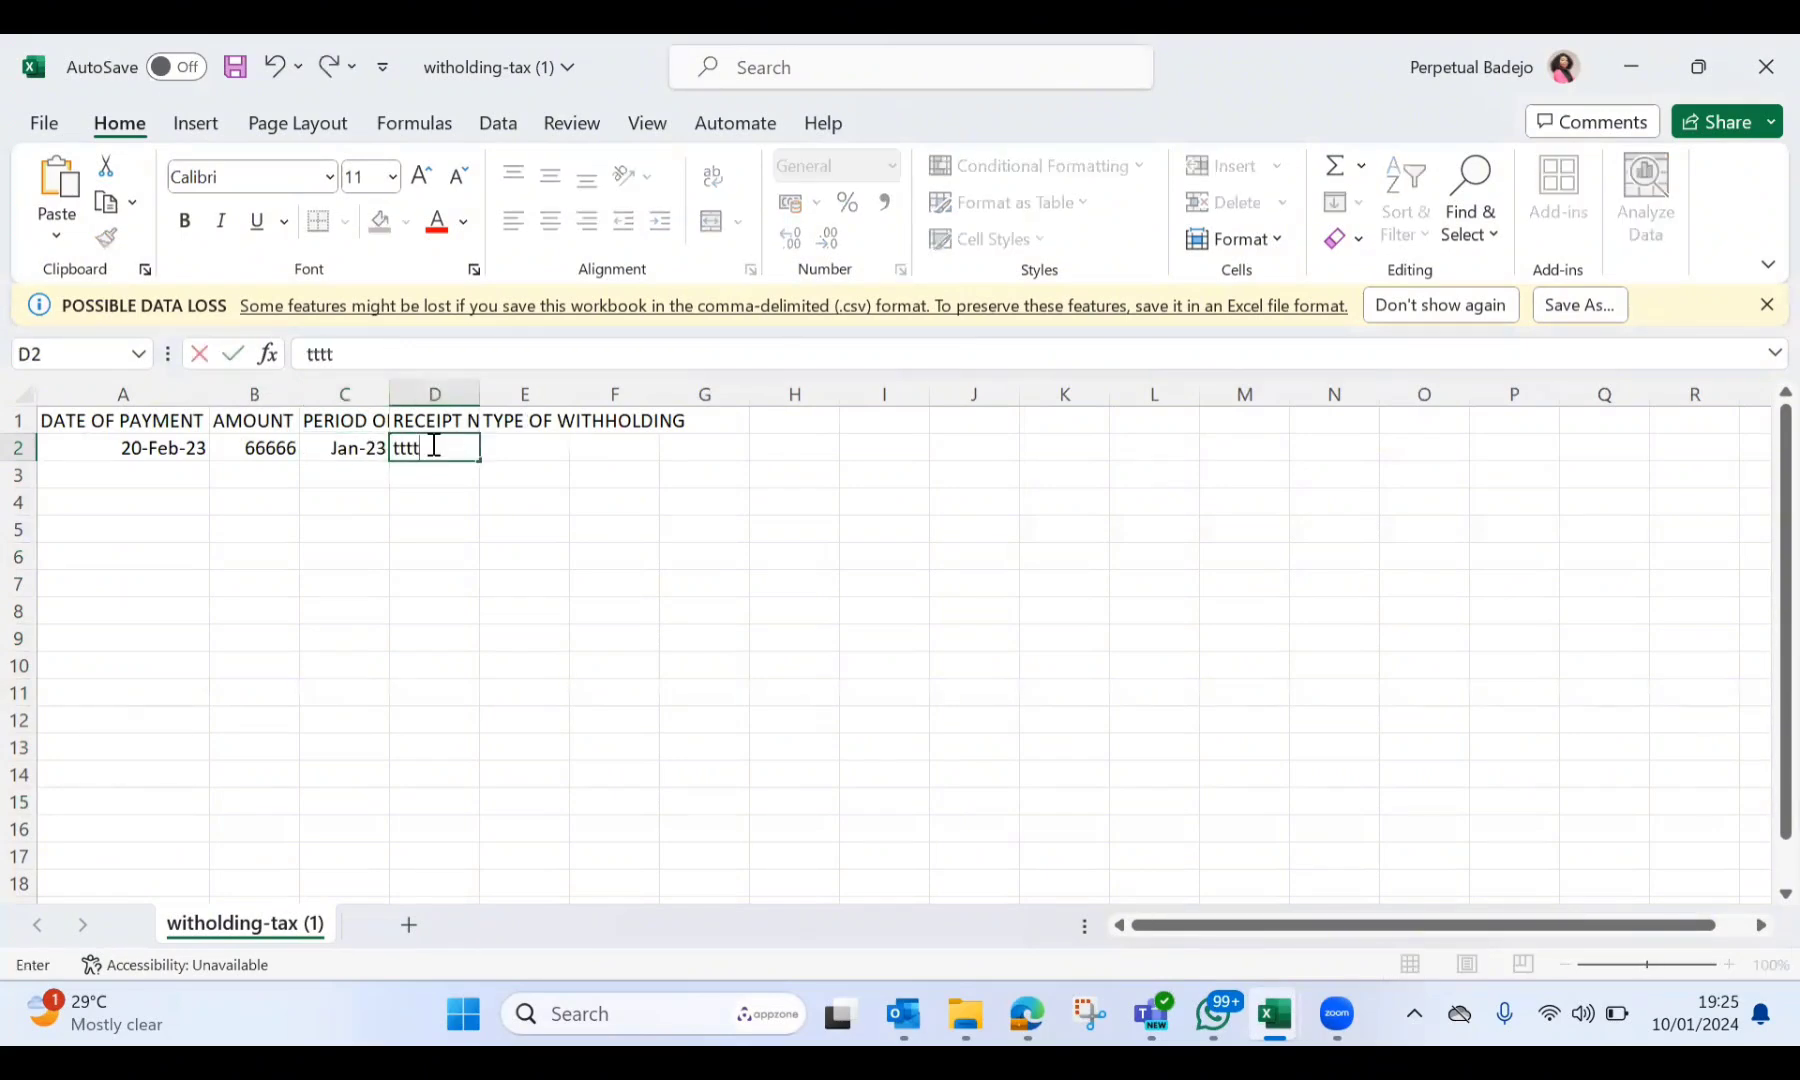
pyautogui.click(529, 445)
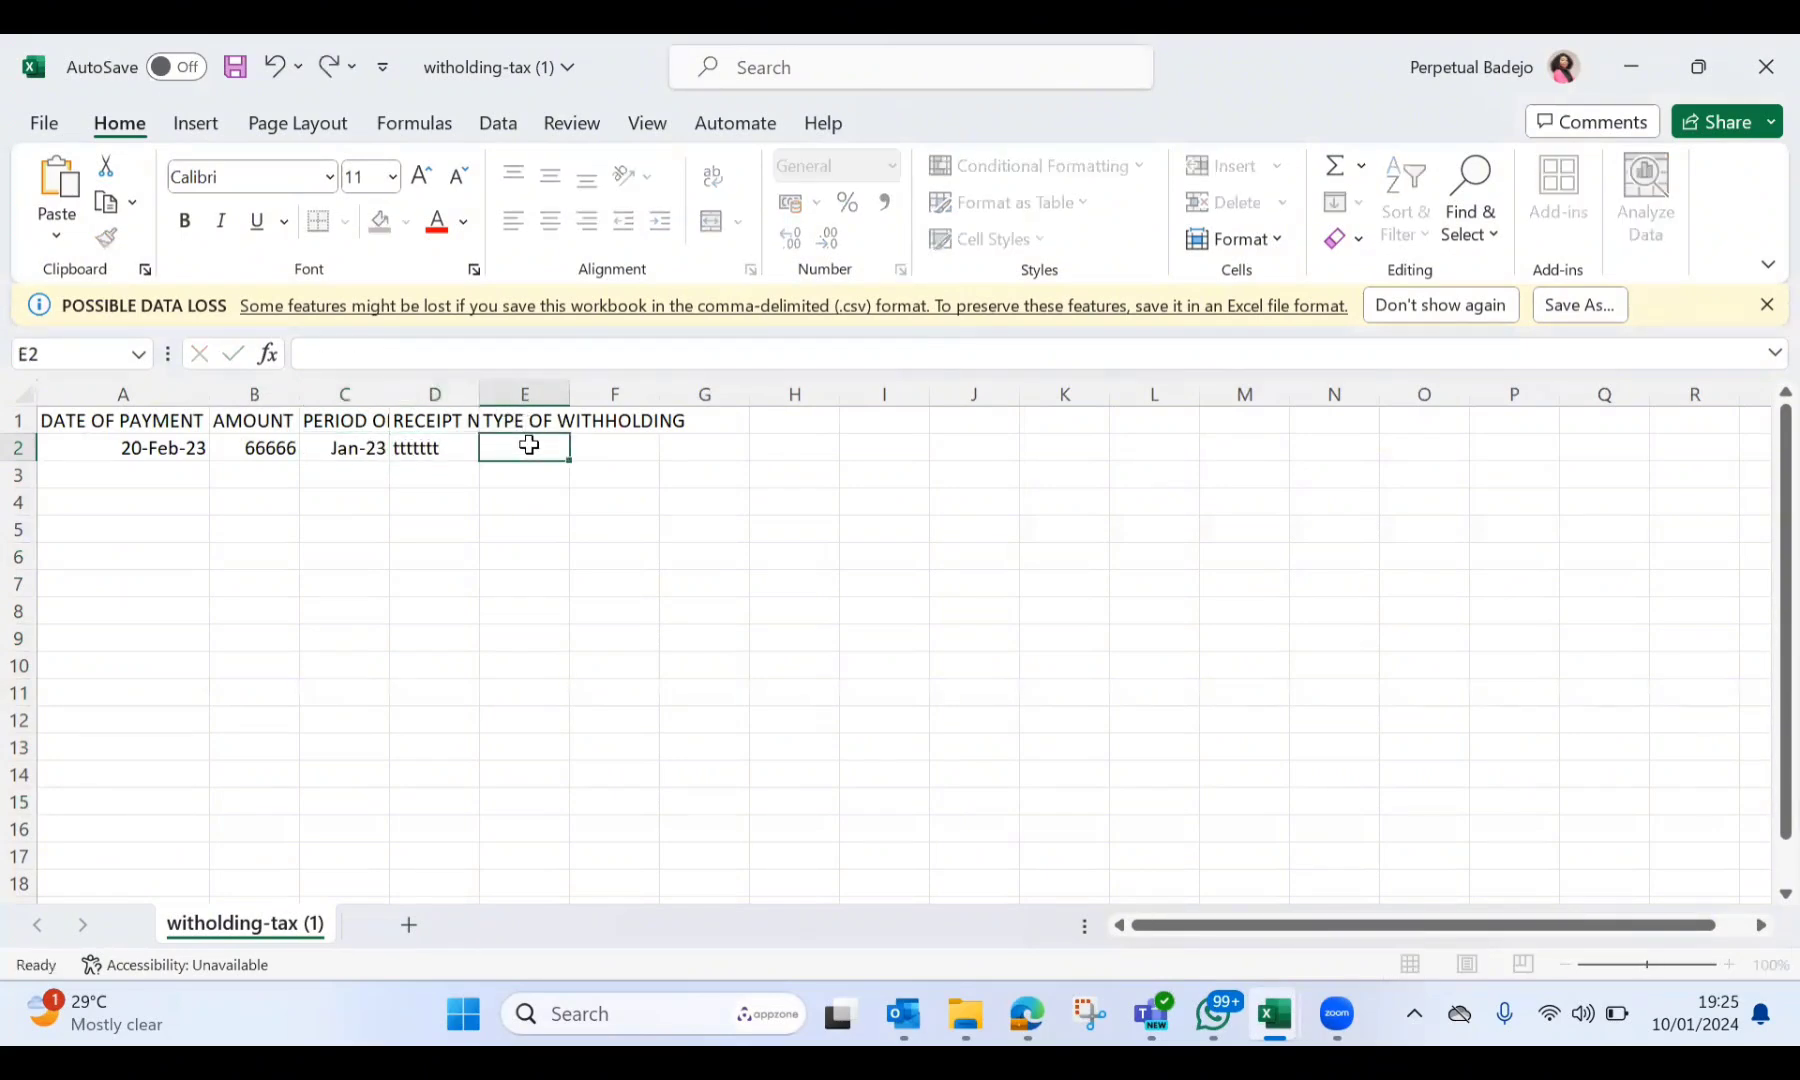
pyautogui.click(437, 450)
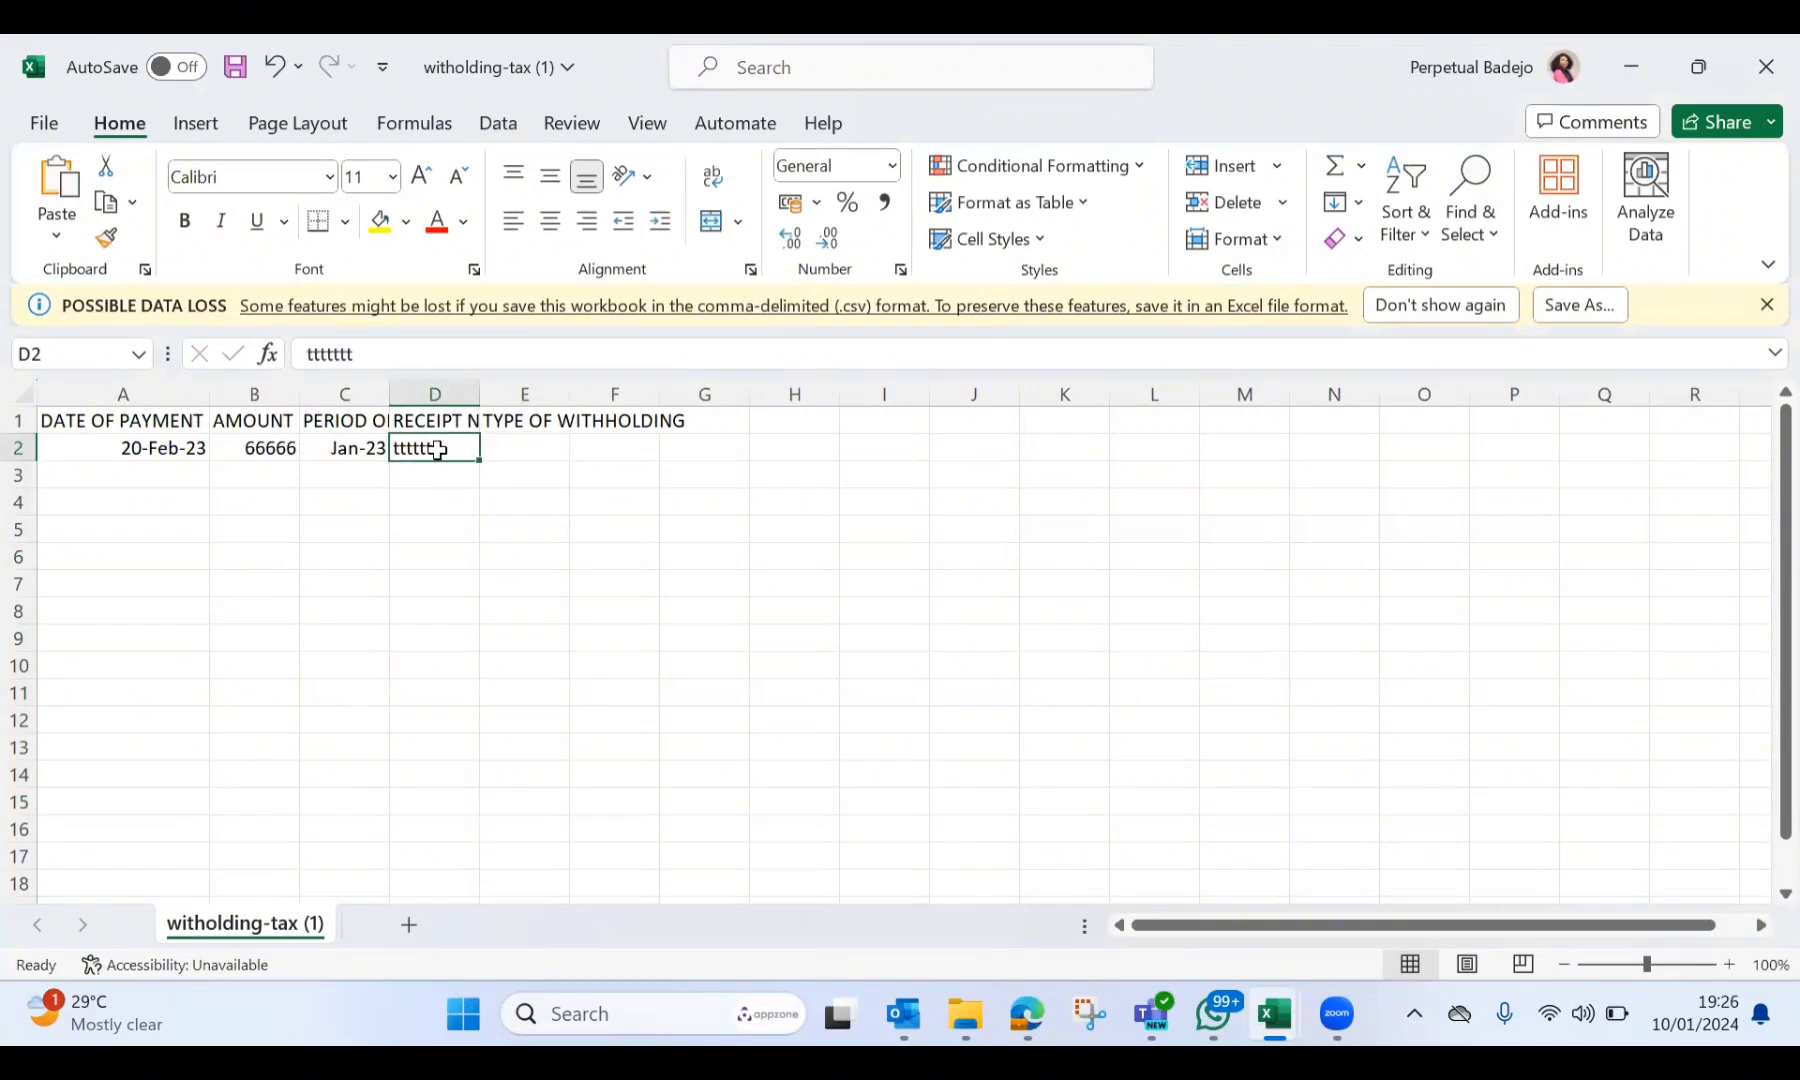
# Widen the Type of Withholding column and enter WHT on contract in E2
pyautogui.click(534, 446)
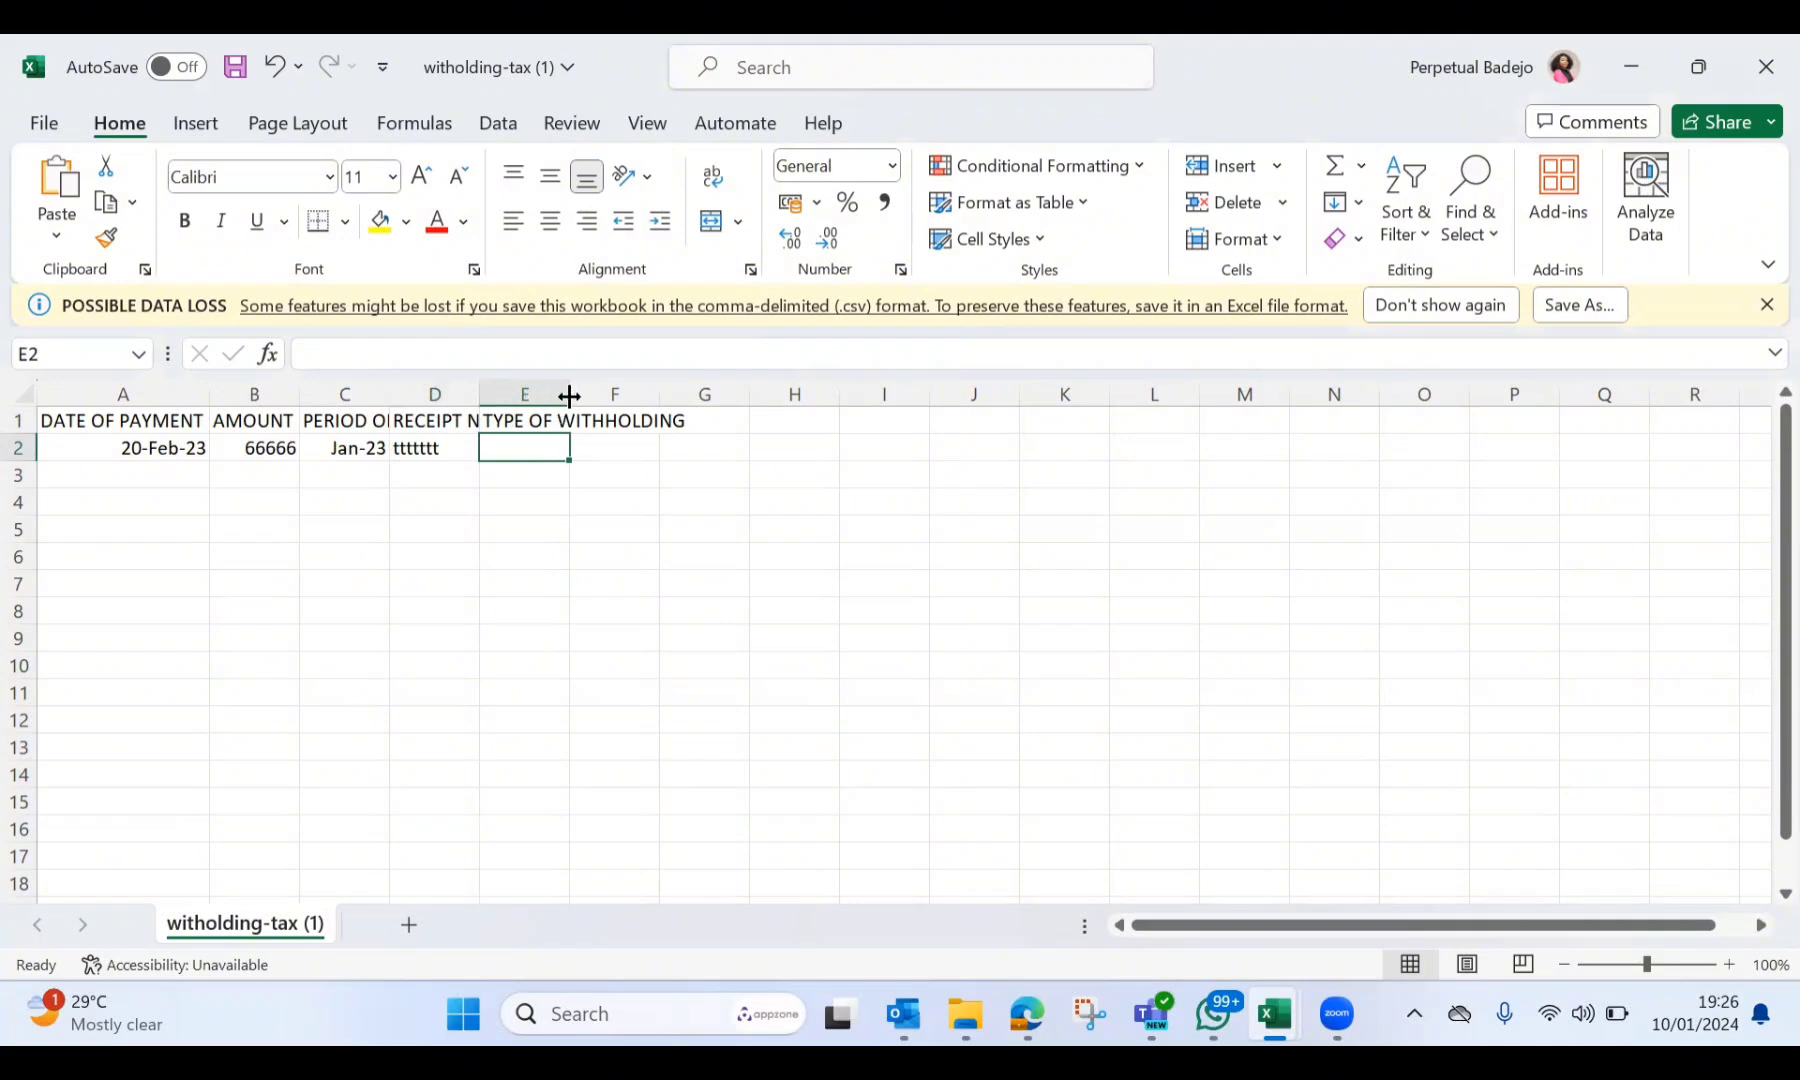
pyautogui.moveTo(564, 400); pyautogui.dragTo(740, 403)
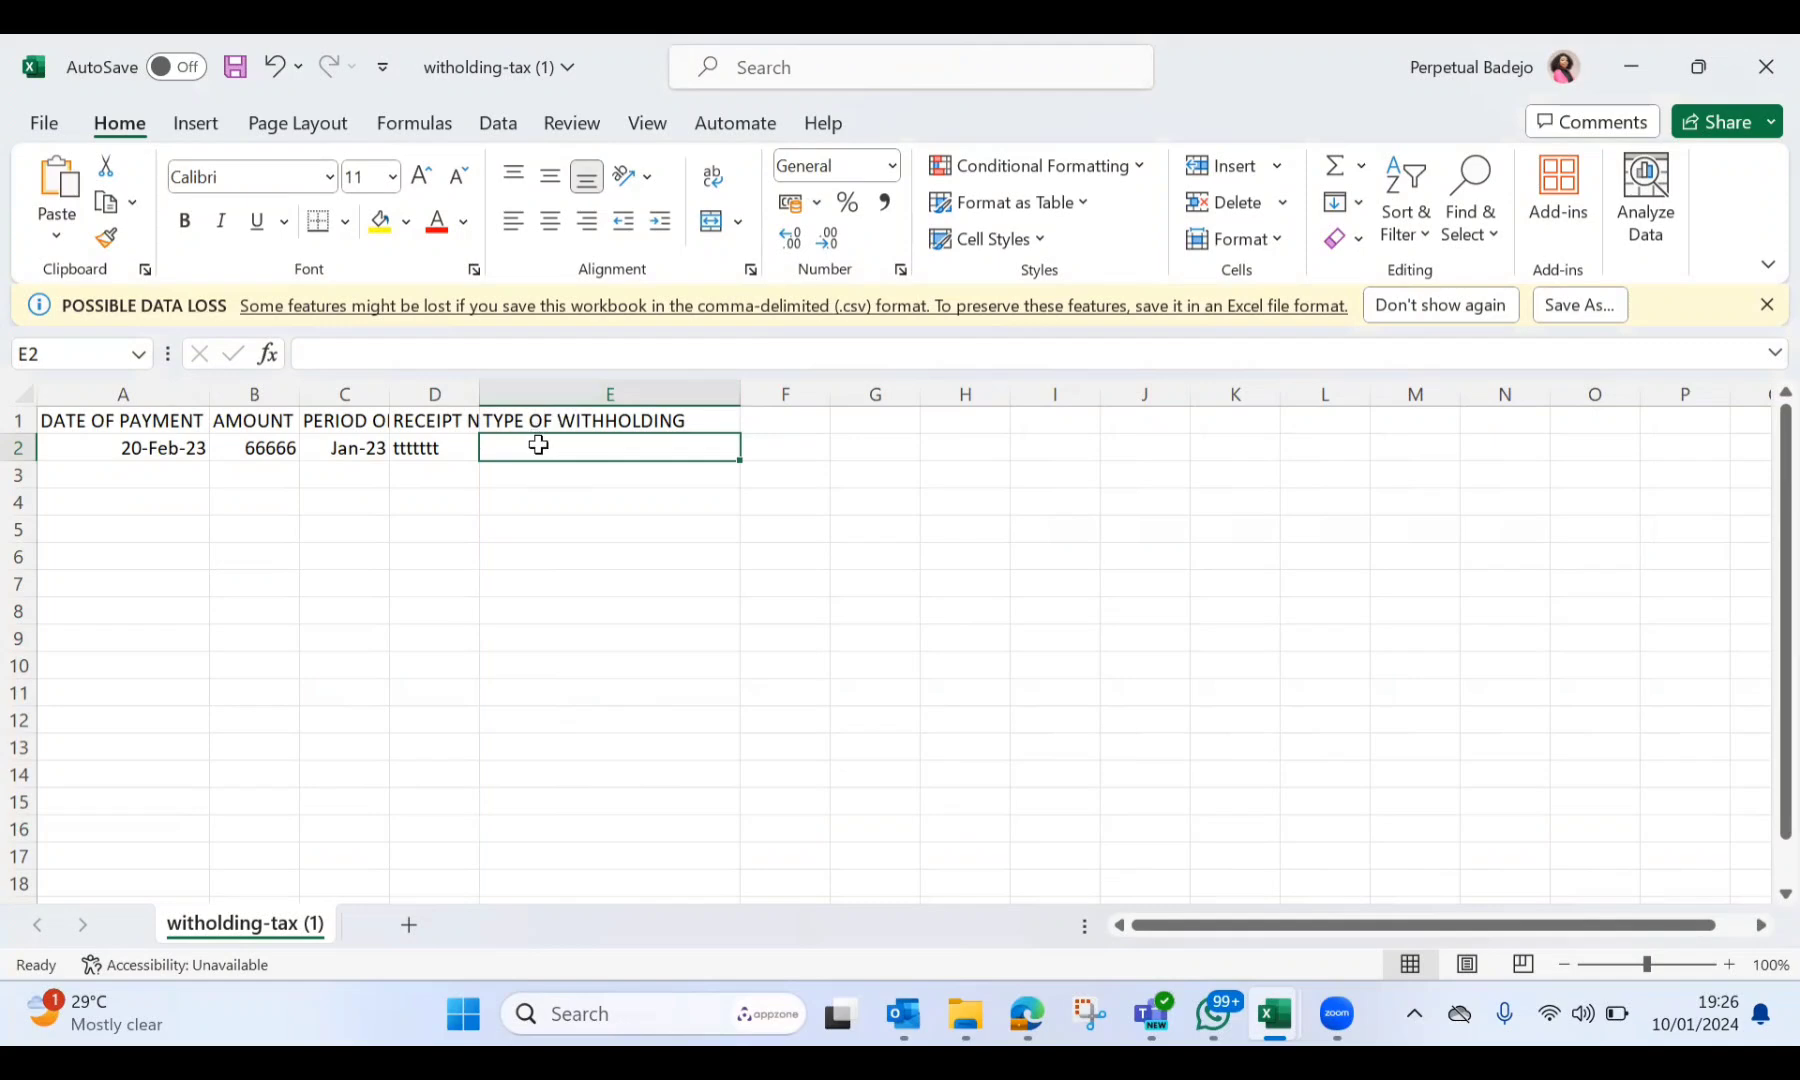
pyautogui.write('WHT')
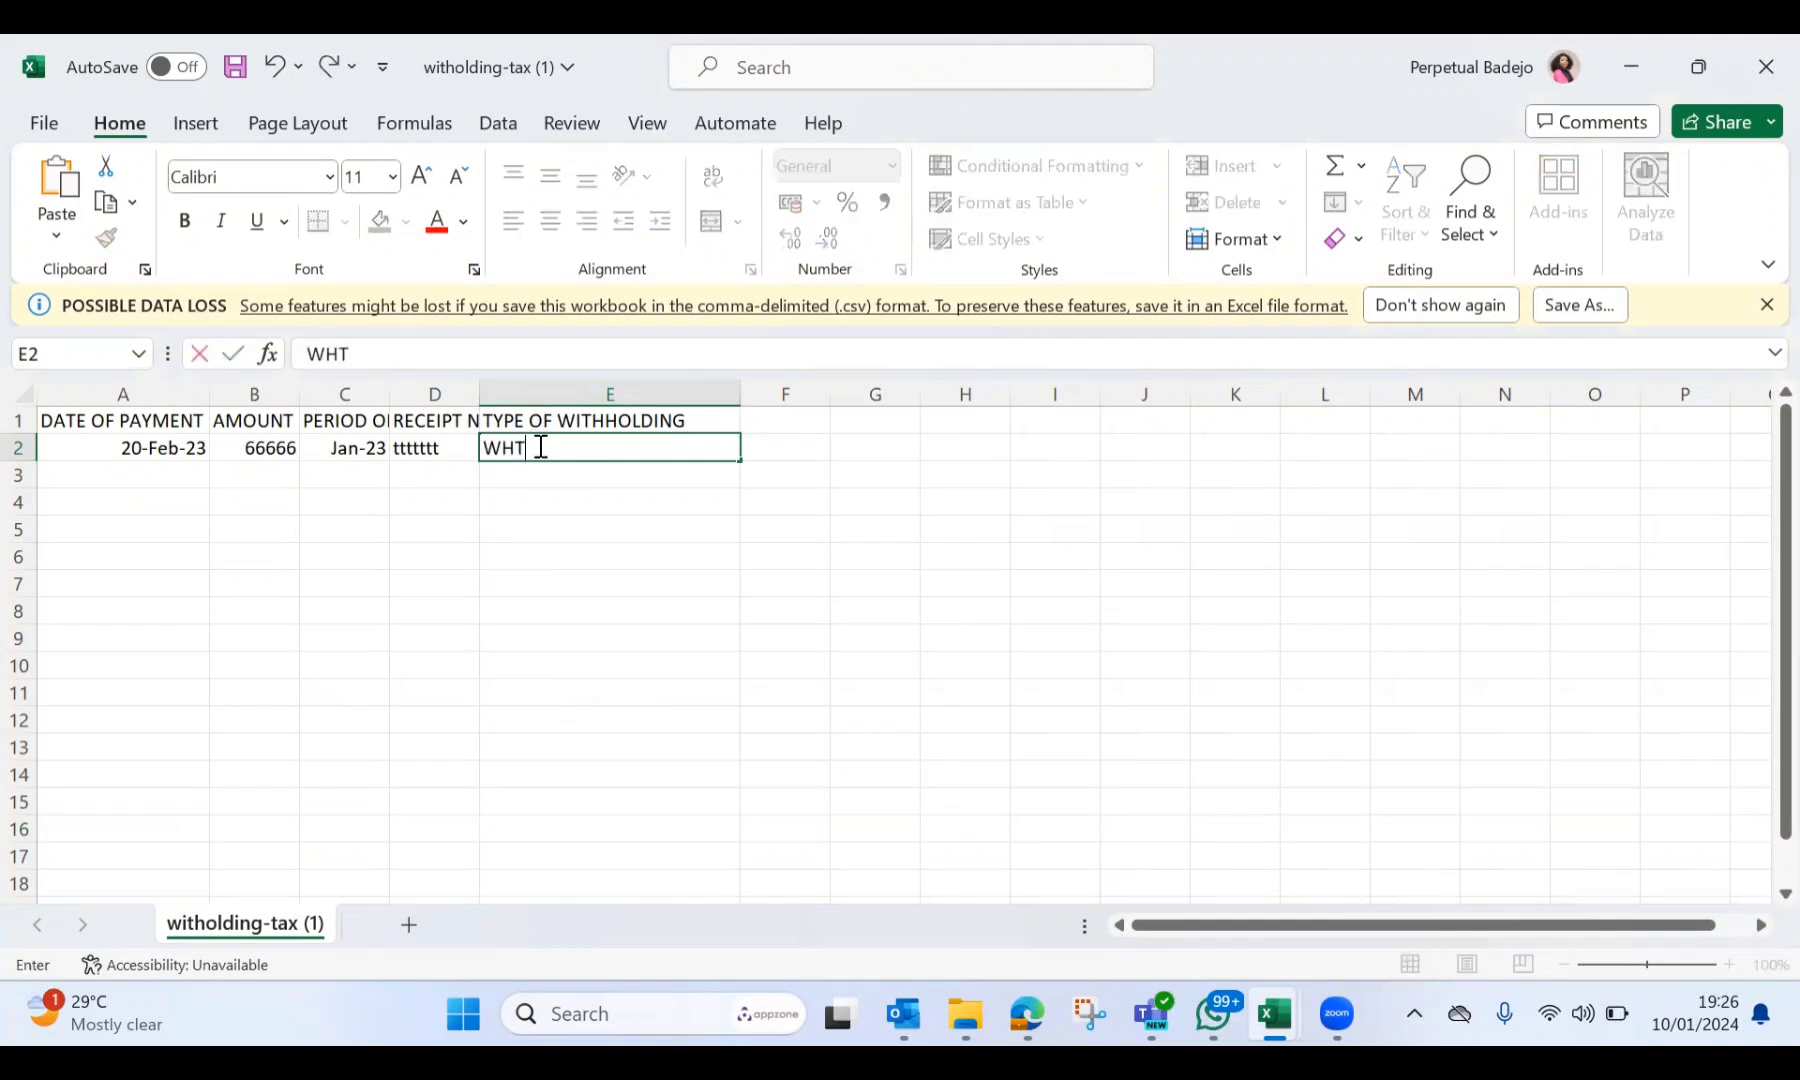
pyautogui.write(' n')
pyautogui.press('BackSpace')
pyautogui.write('for')
pyautogui.press('BackSpace')
pyautogui.press('BackSpace')
pyautogui.press('BackSpace')
pyautogui.write('on conr')
pyautogui.press('BackSpace')
pyautogui.write('trat')
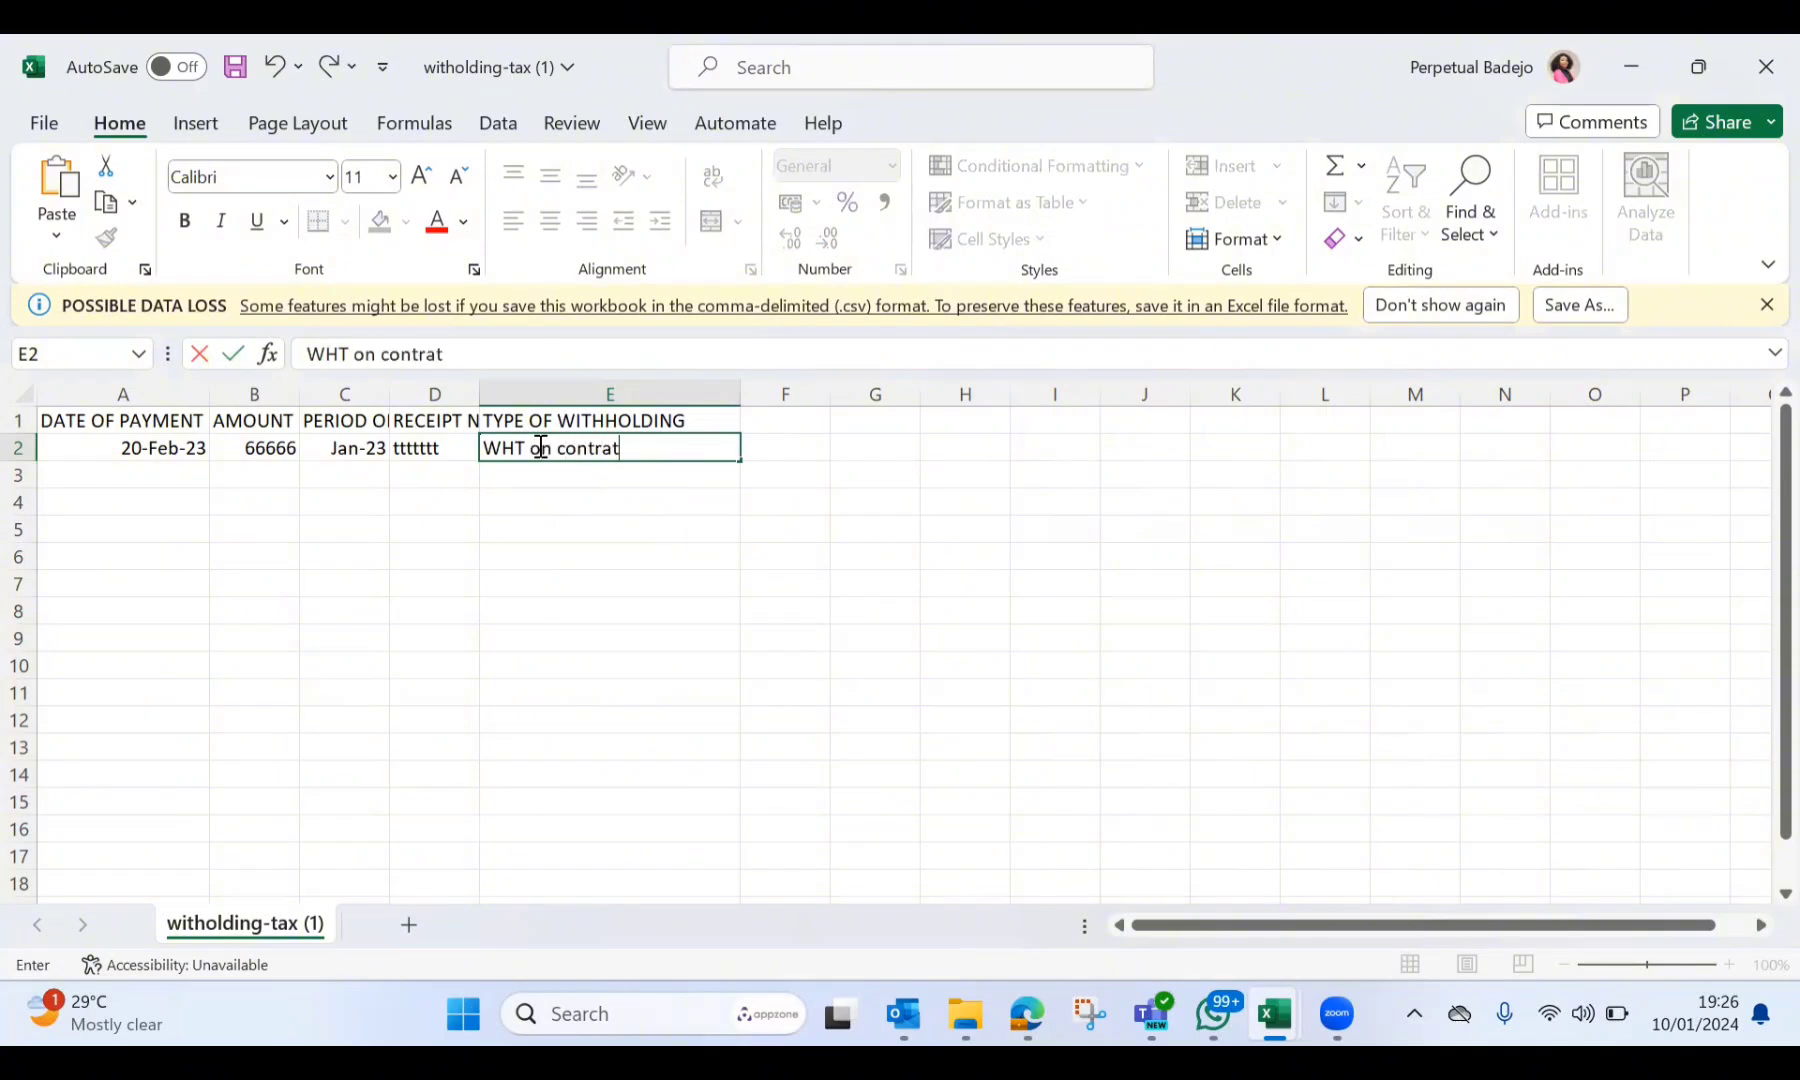
pyautogui.press('BackSpace')
pyautogui.write('ct')
pyautogui.click(563, 452)
pyautogui.click(542, 557)
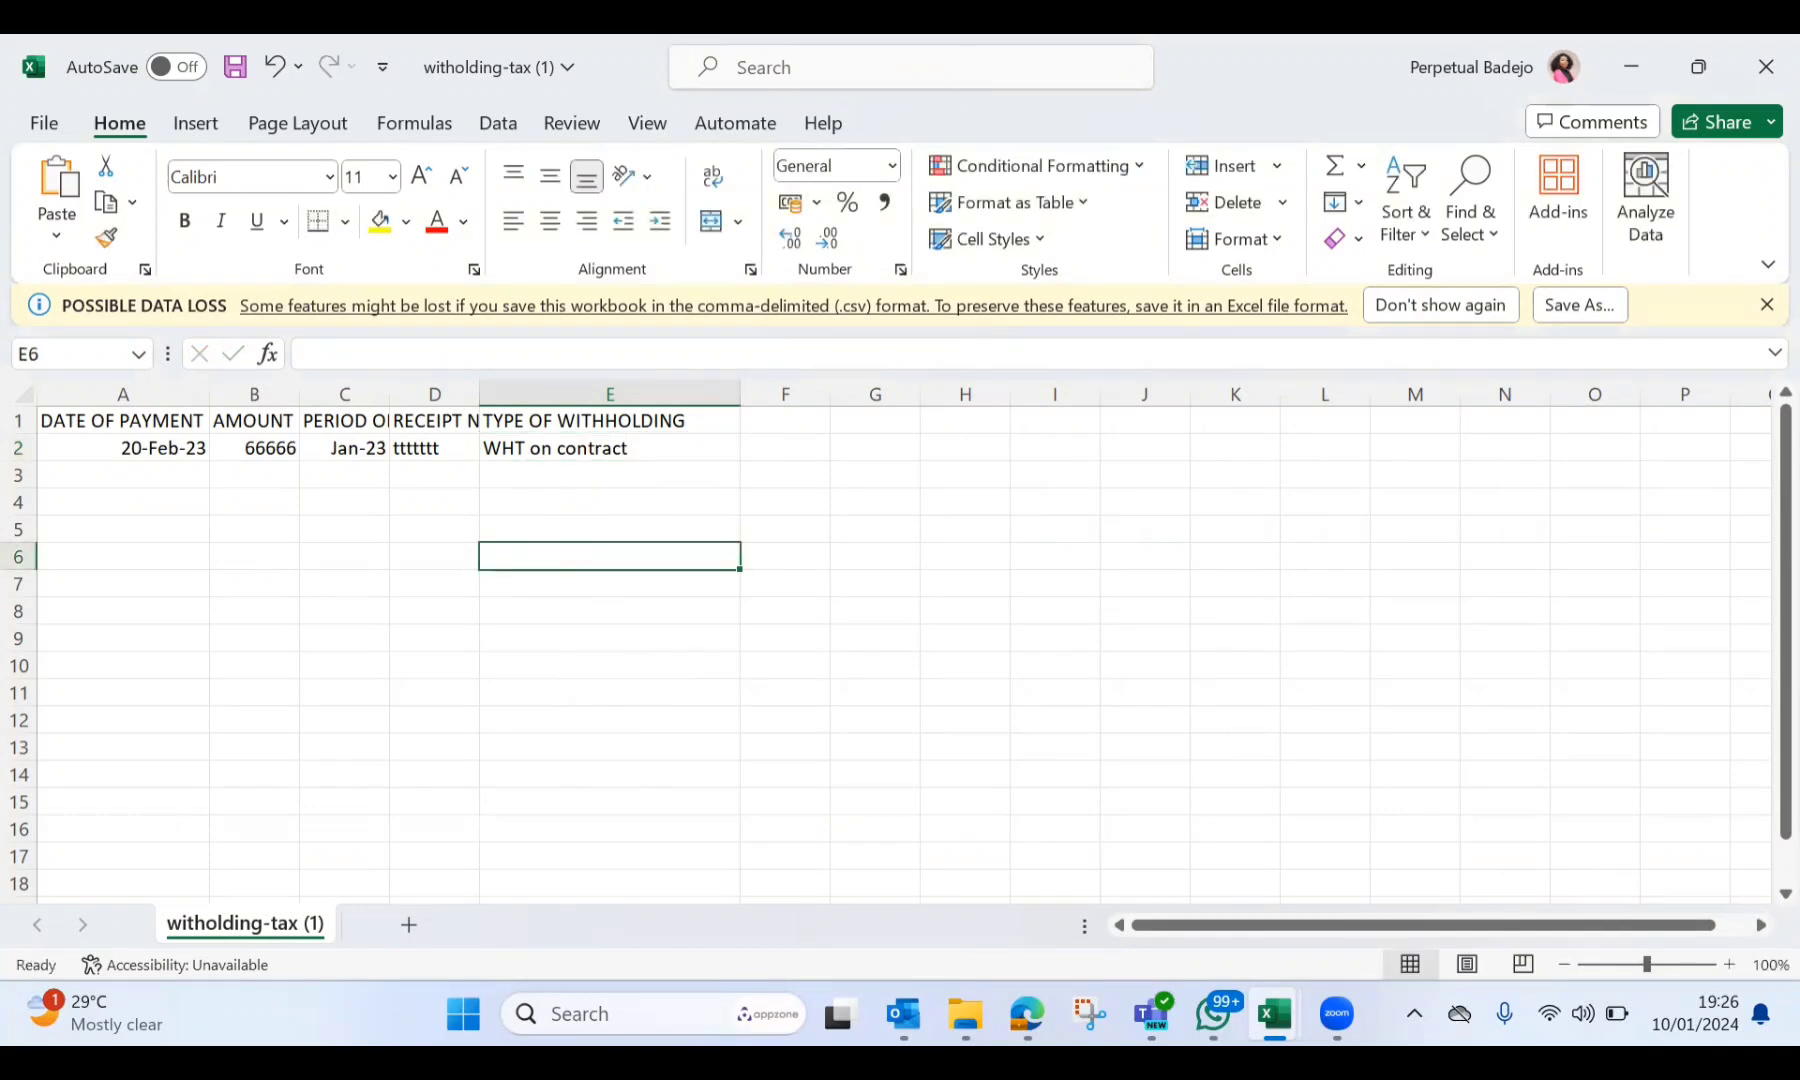
# Switch to the LIRS e-Tax page in Edge and open the list of returns types
pyautogui.moveTo(1027, 1014)
pyautogui.click(930, 856)
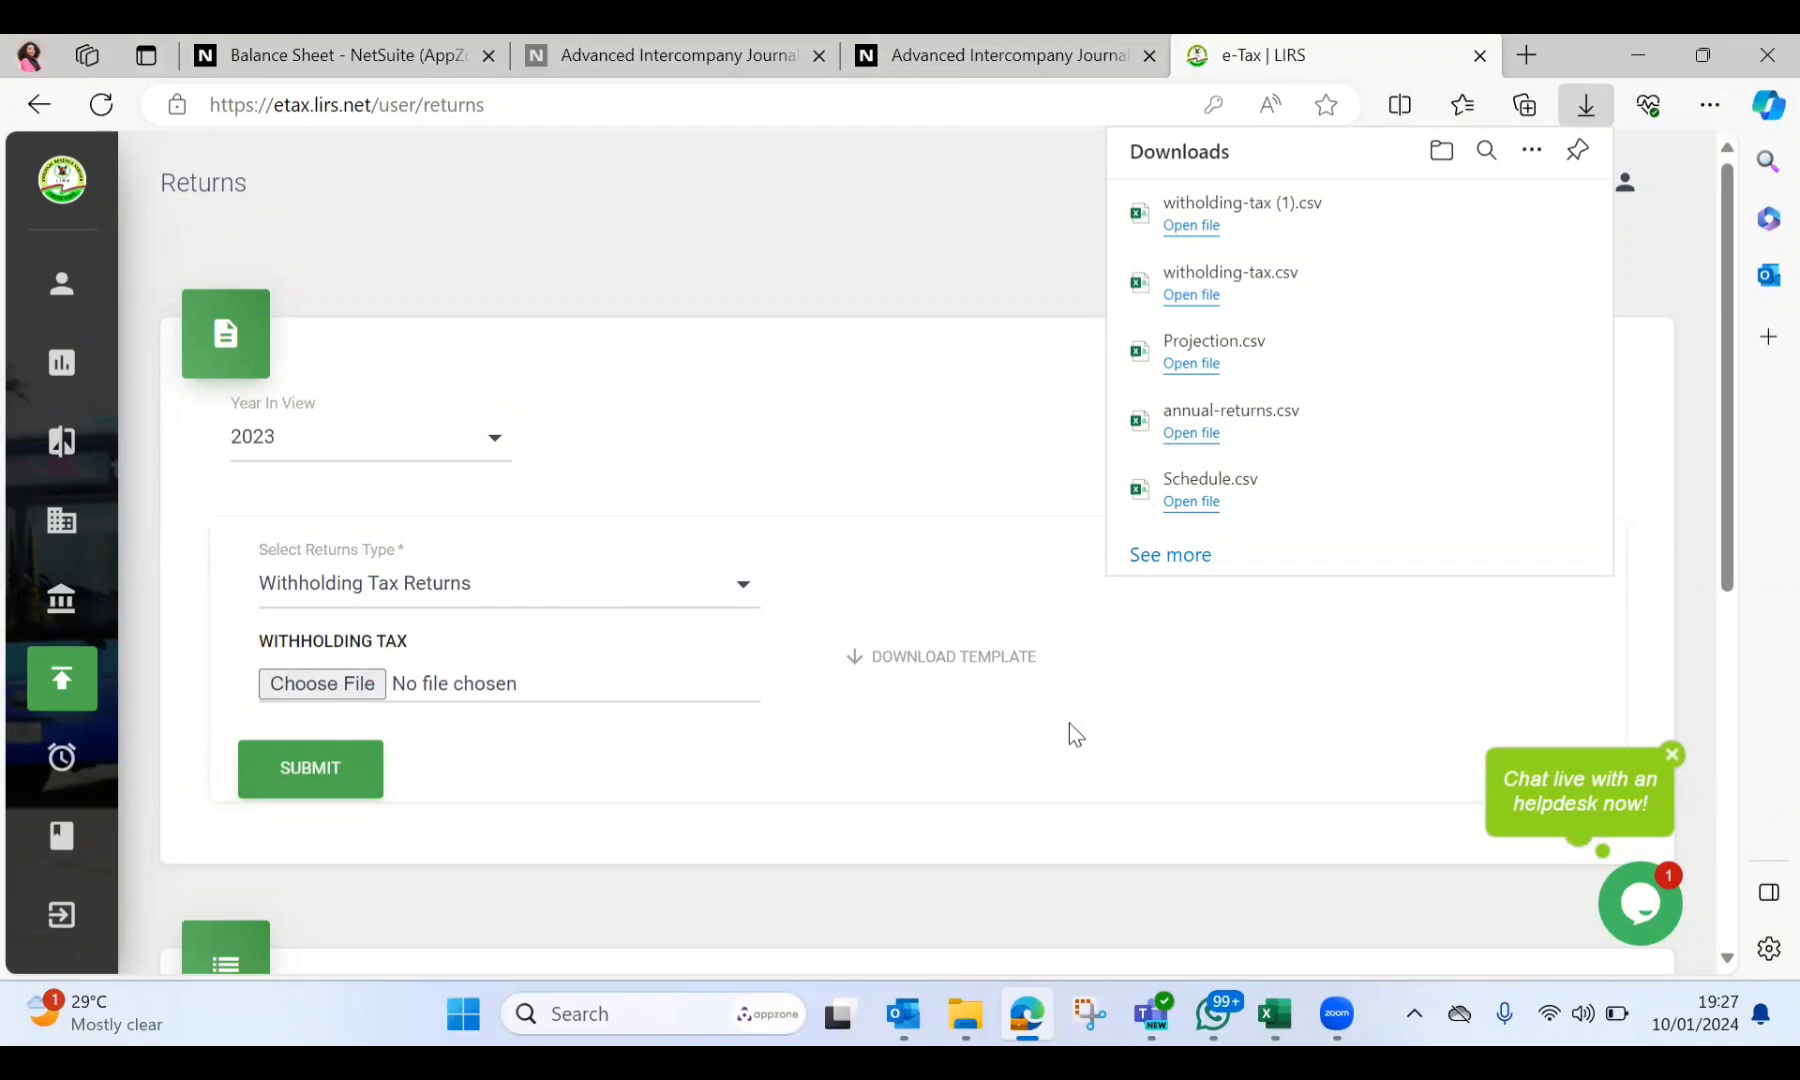
pyautogui.click(747, 584)
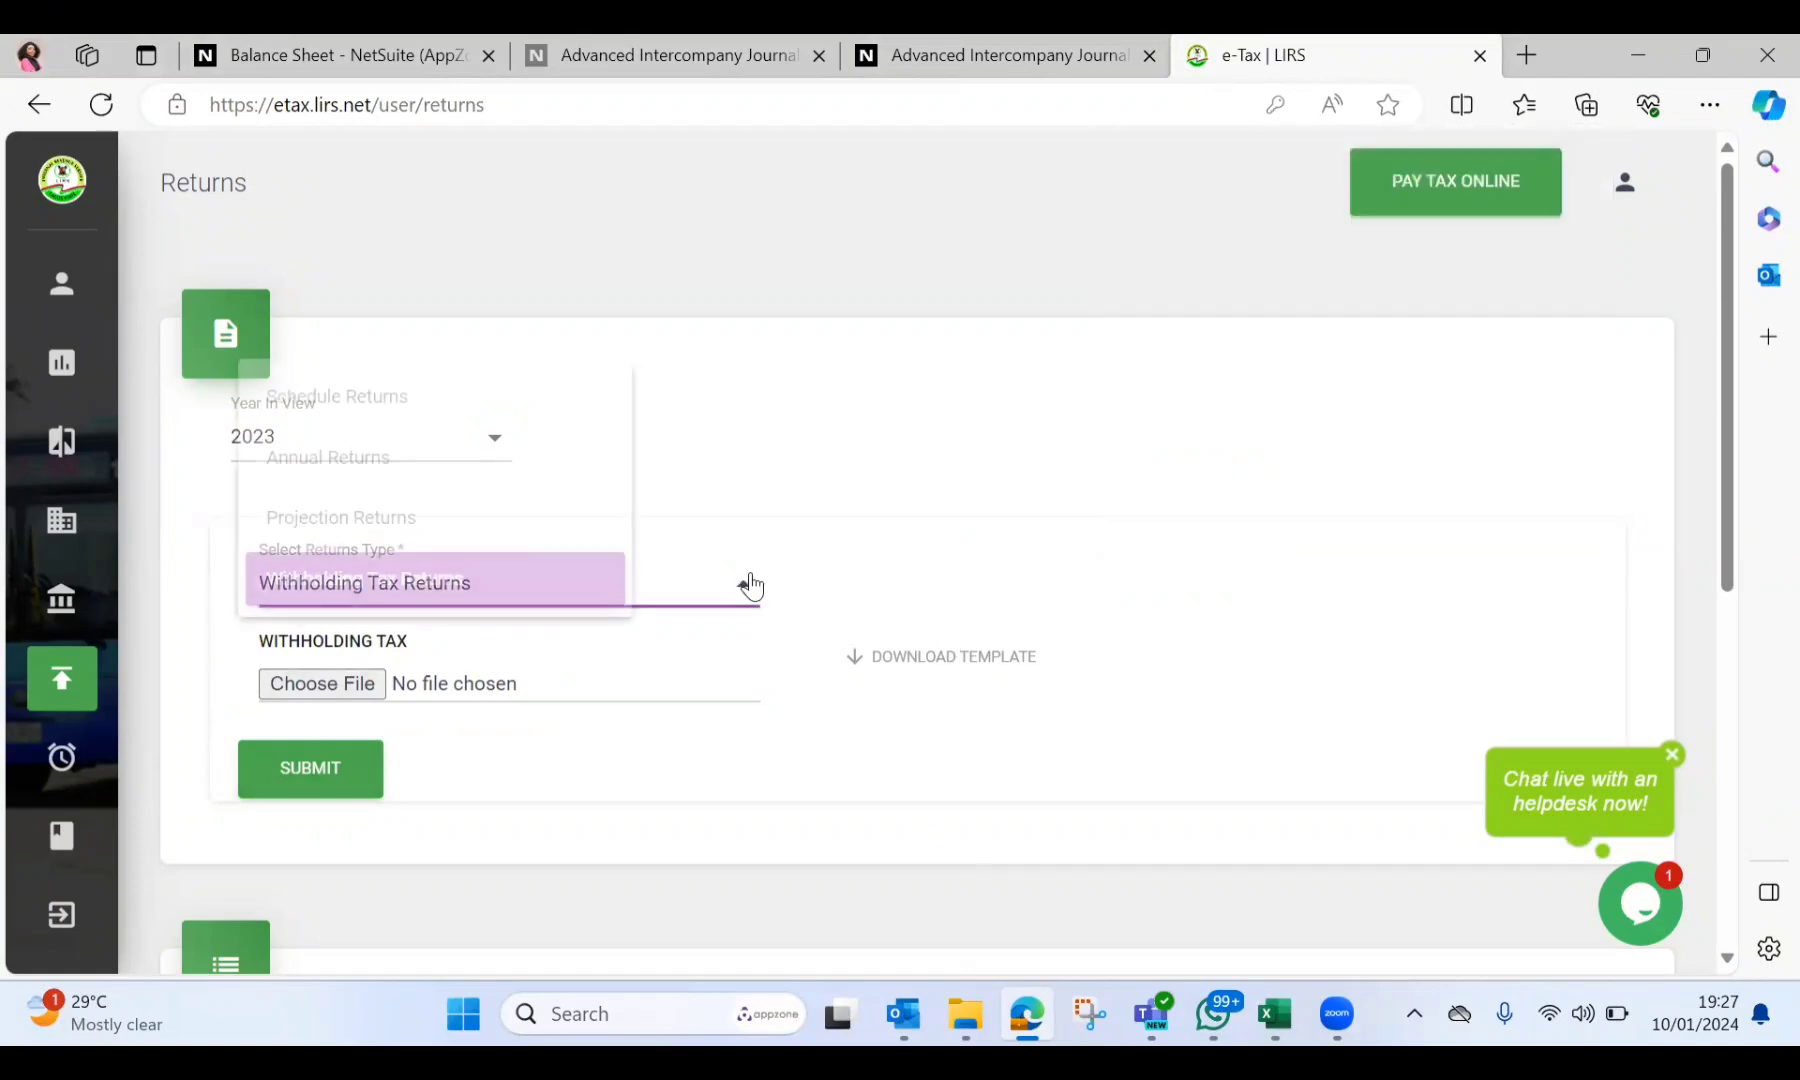